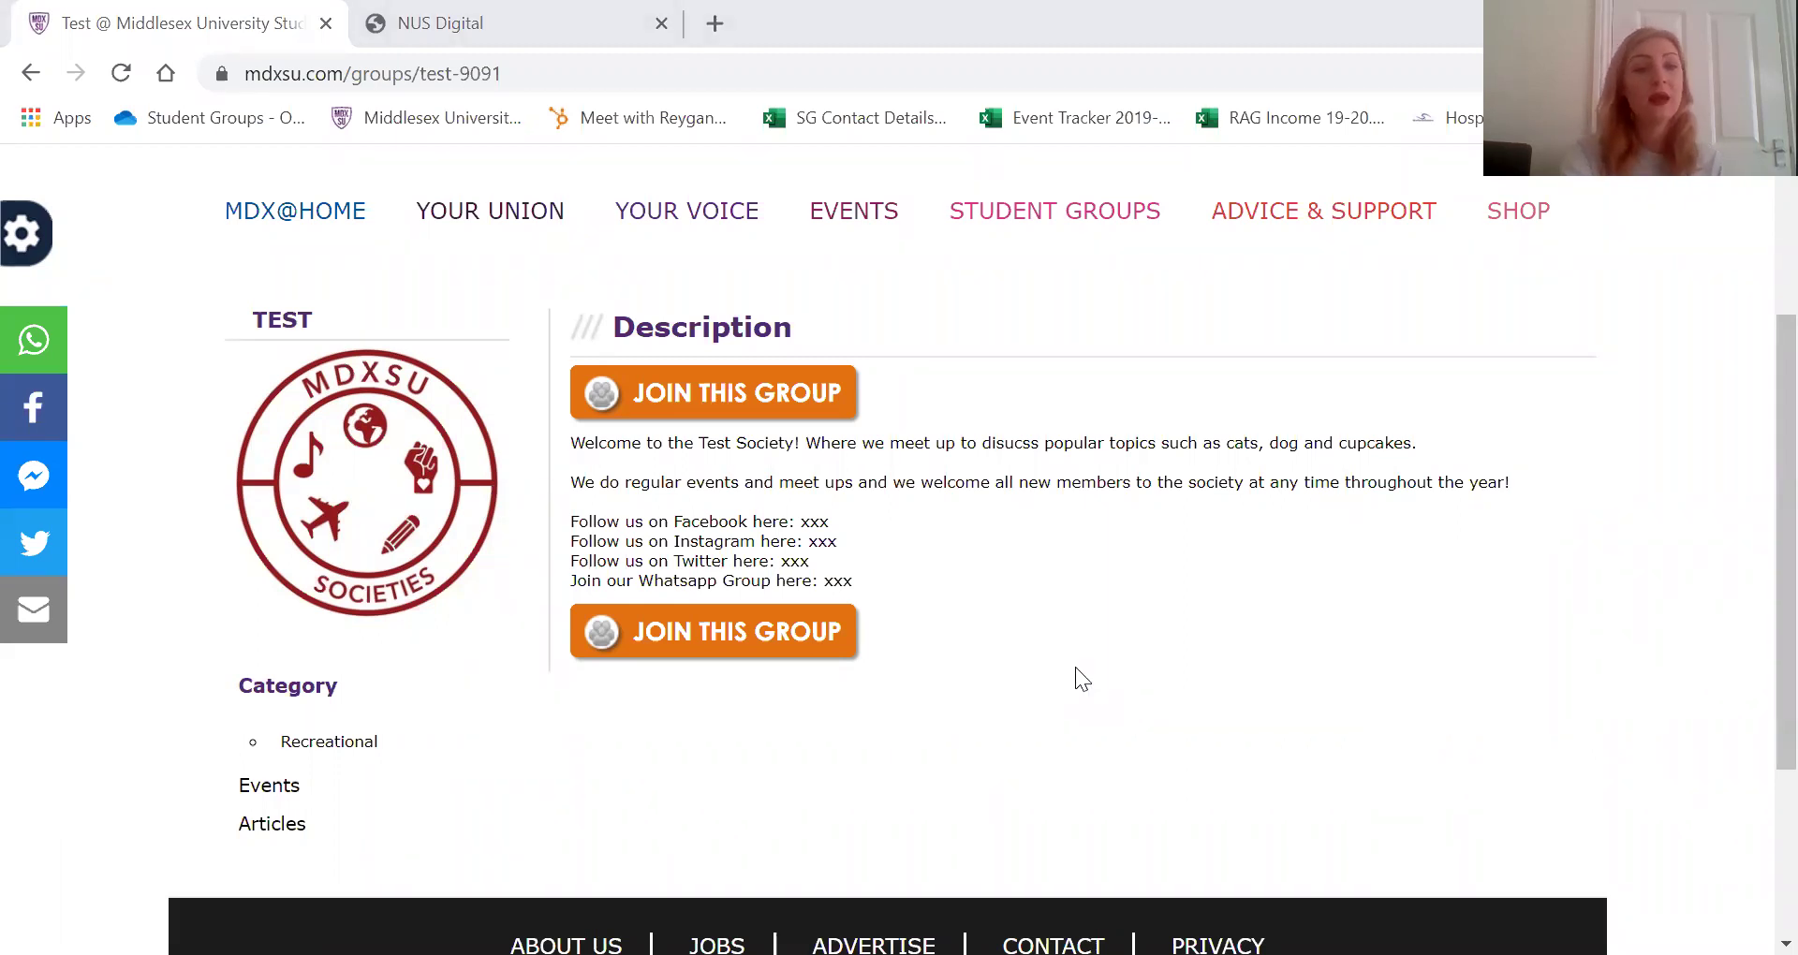
From the top of the Test Society group page, open the 'Hello' account menu
{"action": "scroll", "coordinate": [1075, 667], "scroll_direction": "up", "scroll_amount": 3}
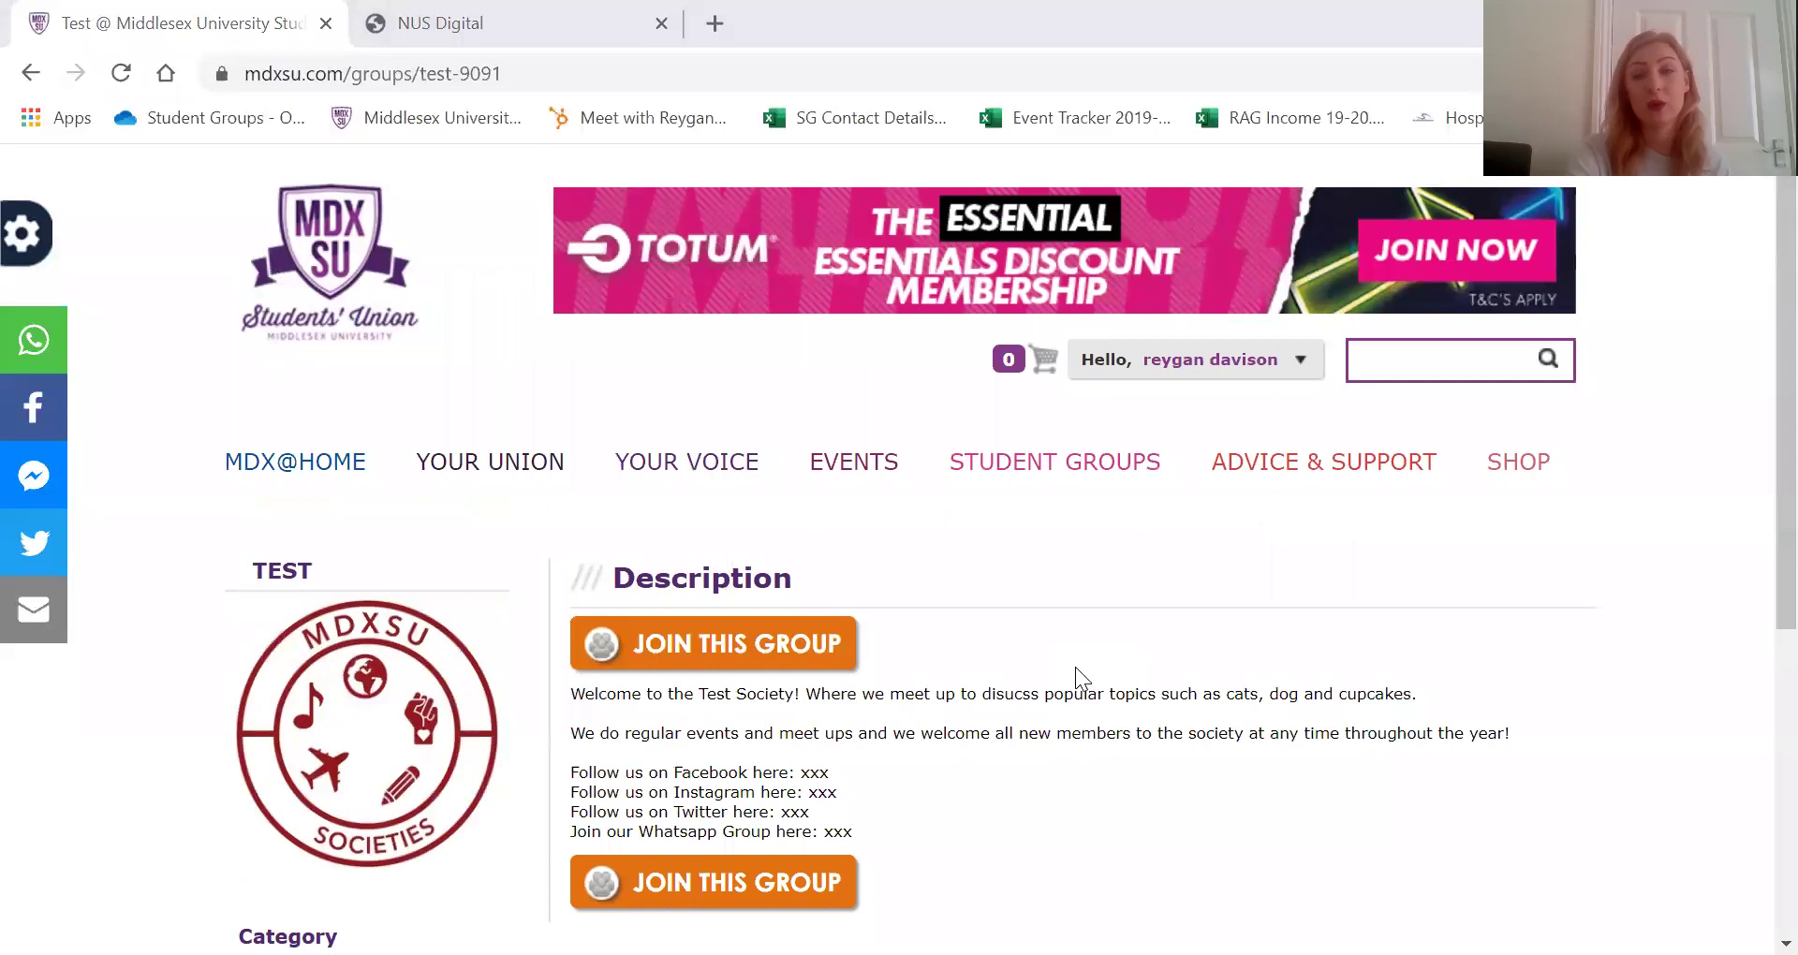
{"action": "left_click", "coordinate": [1126, 360]}
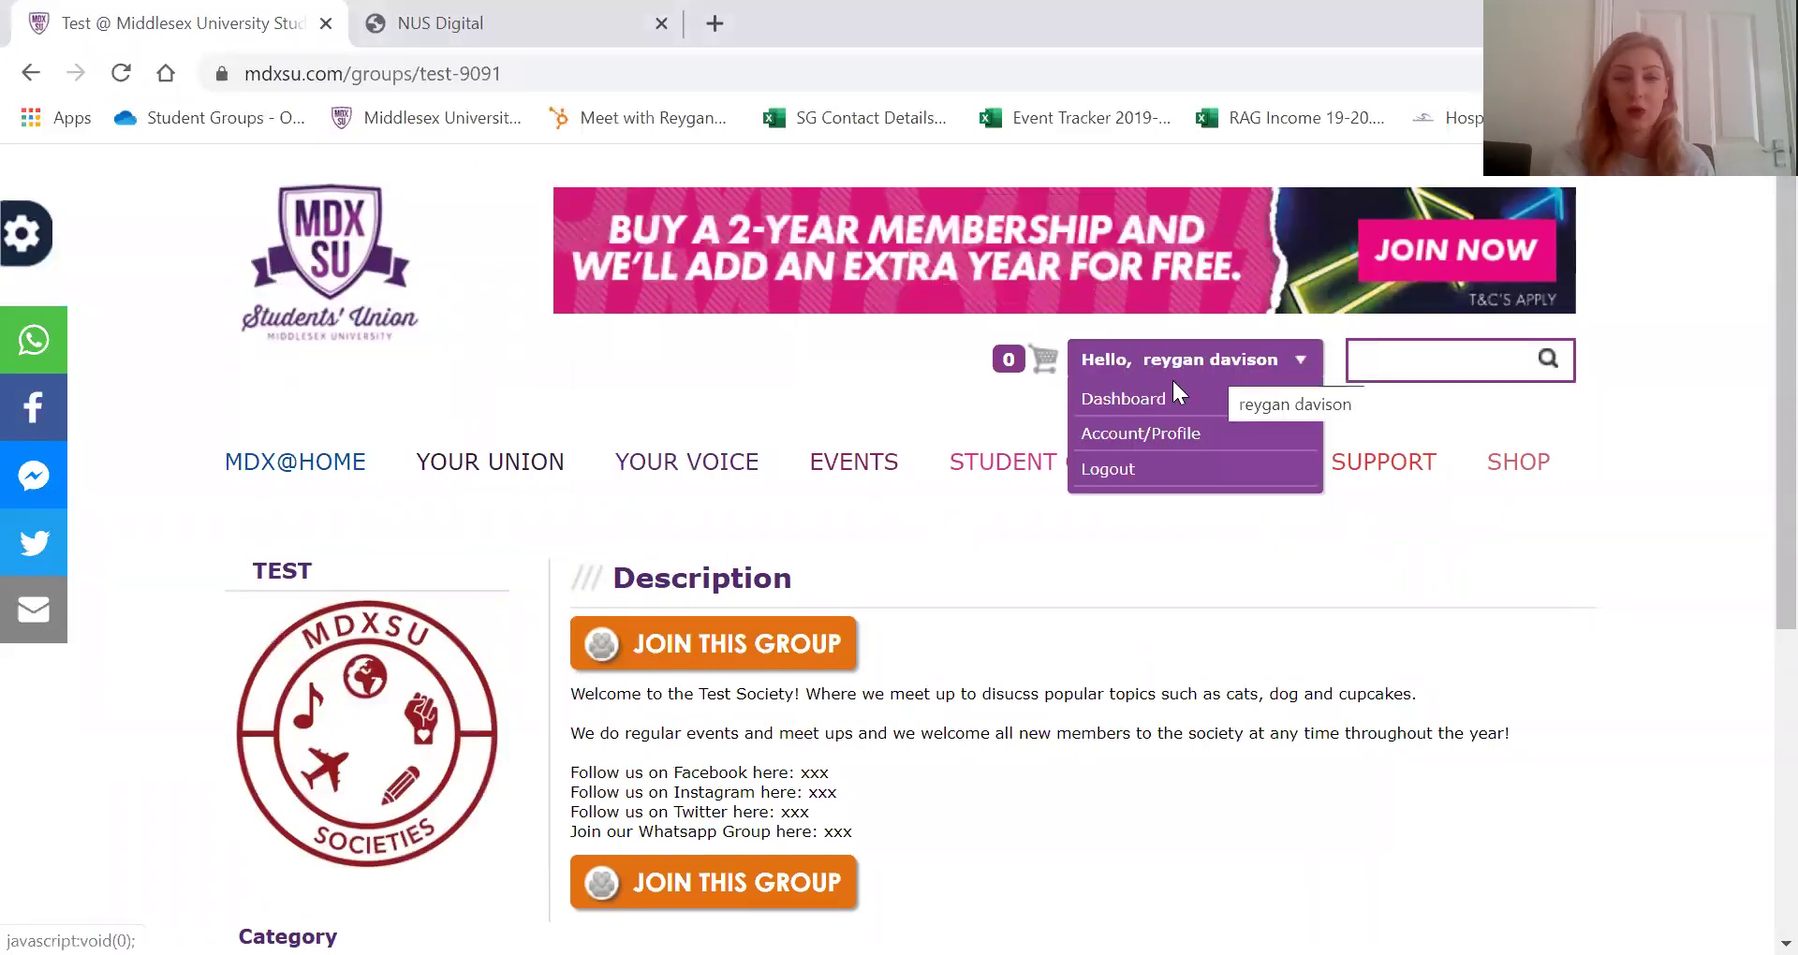
Go to the admin dashboard and view the Test group's Setup > Summary with nominal code 3250/789
{"action": "left_click", "coordinate": [1141, 399]}
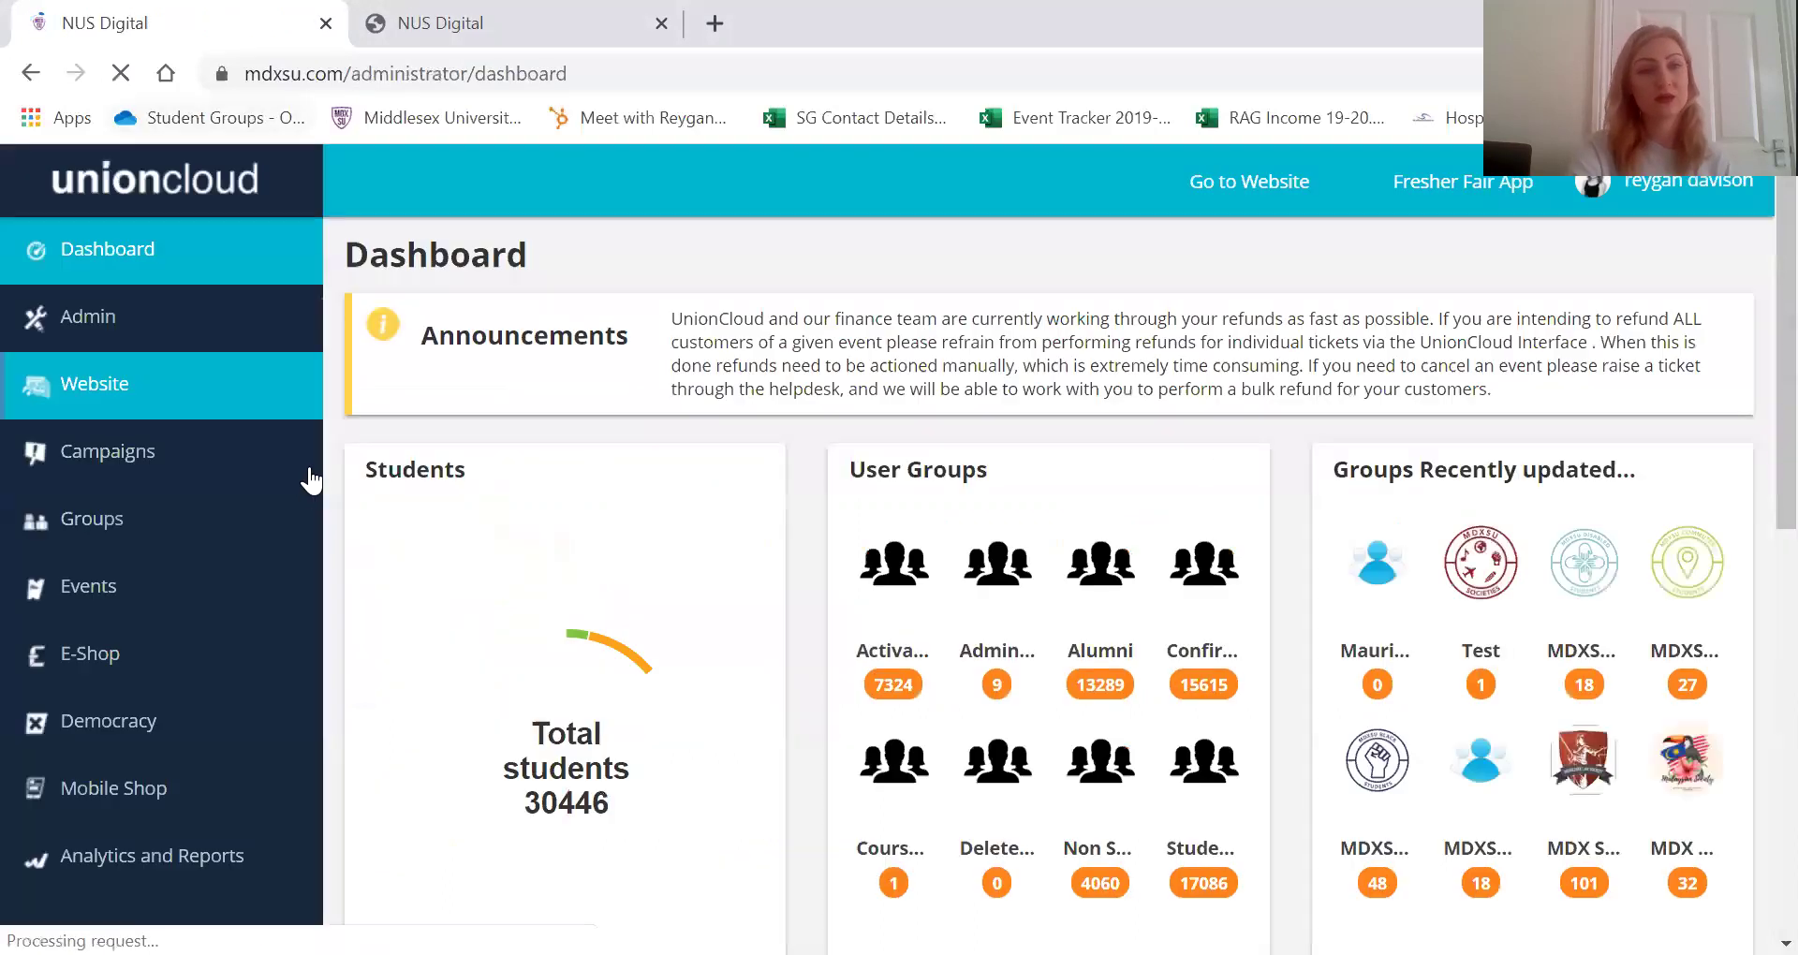
{"action": "key", "text": "ctrl+Tab"}
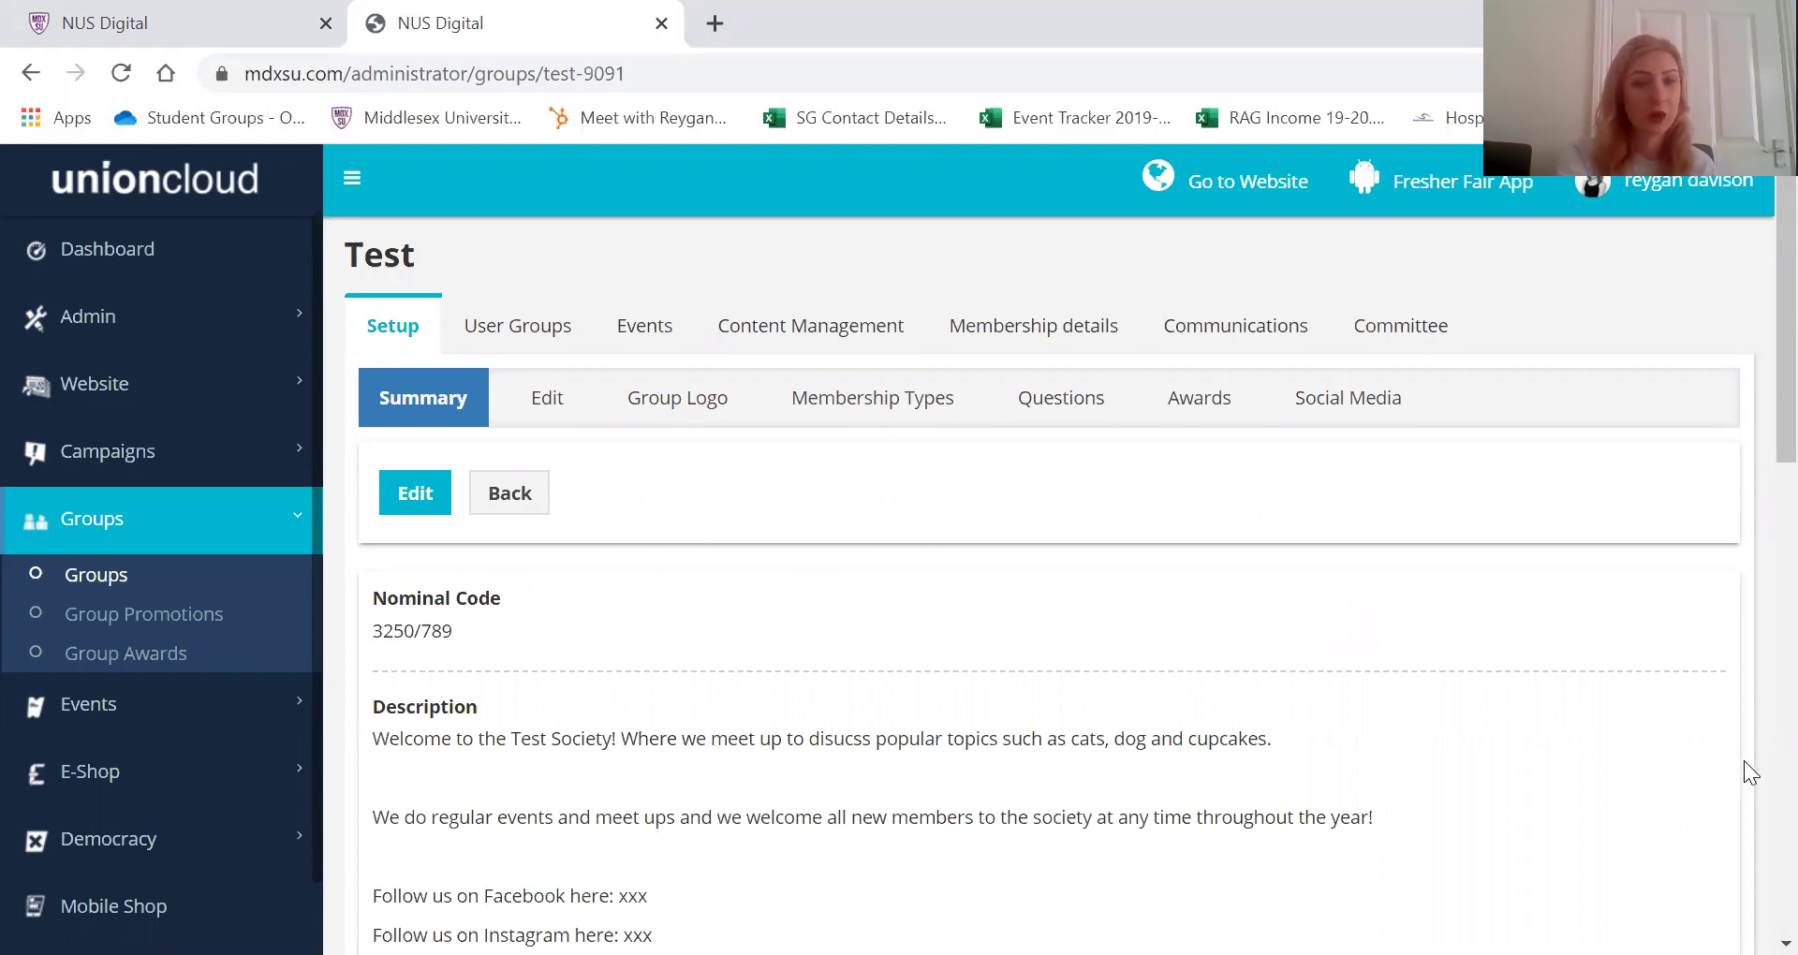
{"action": "scroll", "coordinate": [927, 586], "scroll_direction": "down", "scroll_amount": 1}
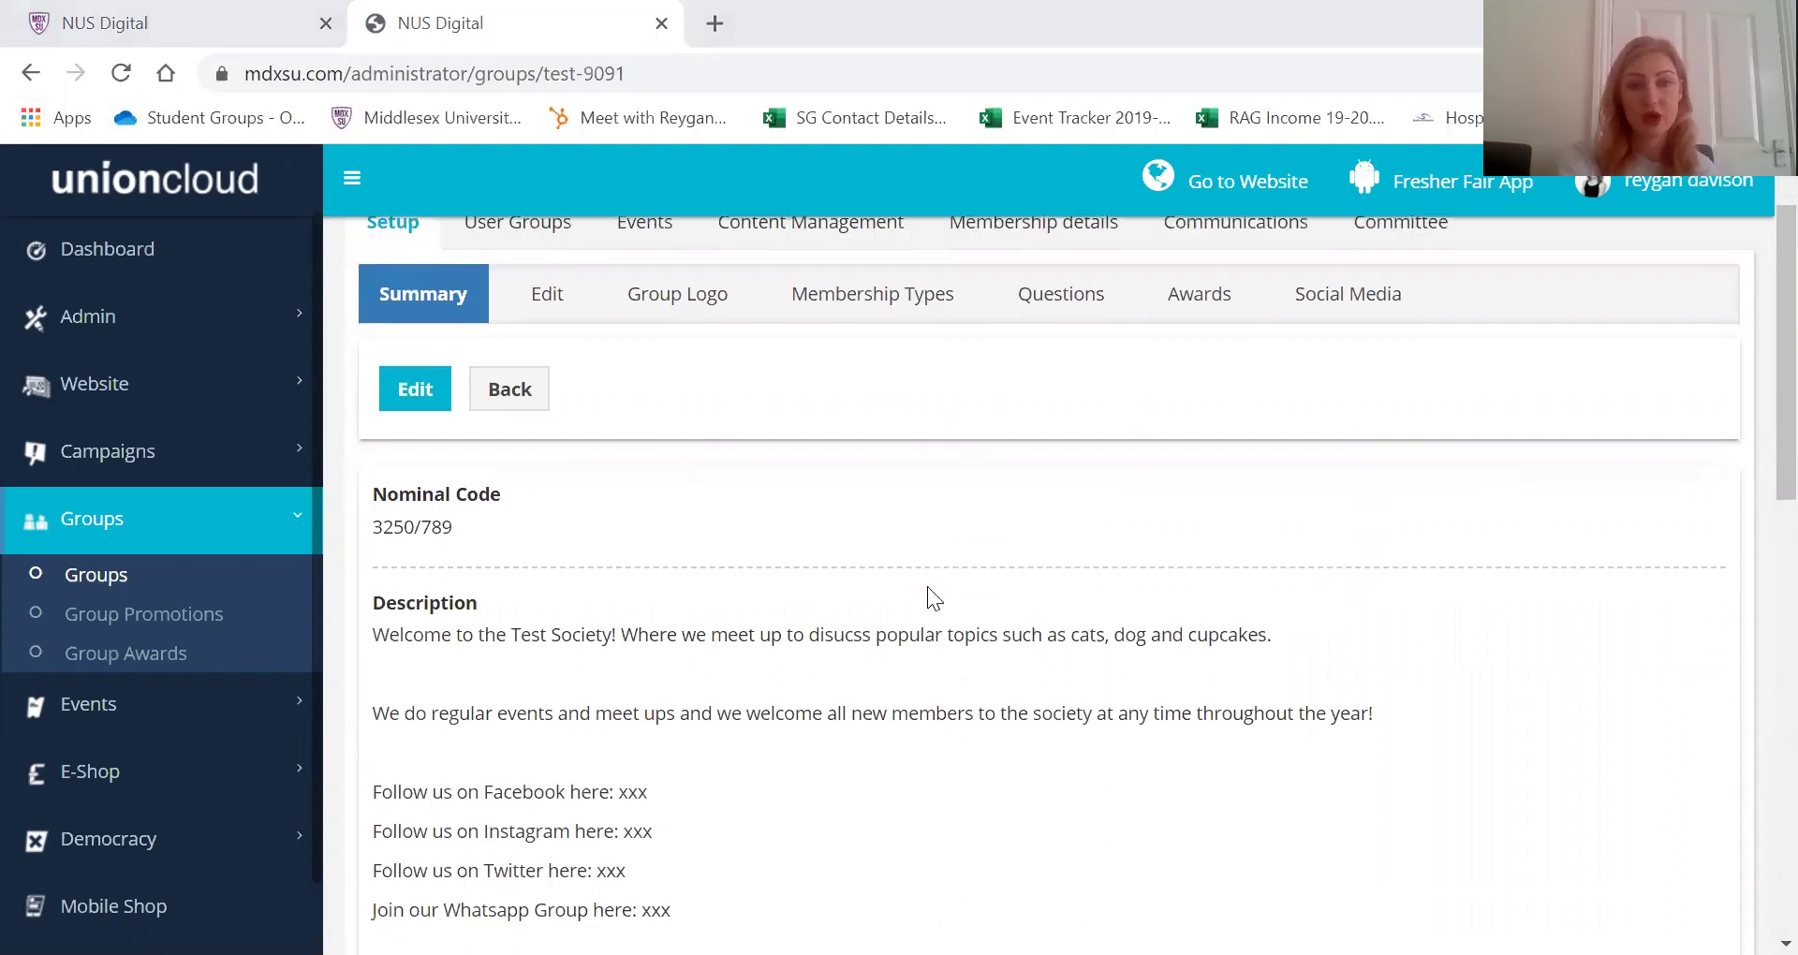
Open the Test group's edit form and highlight the 789 part of nominal code 3250/789
{"action": "left_click", "coordinate": [429, 397]}
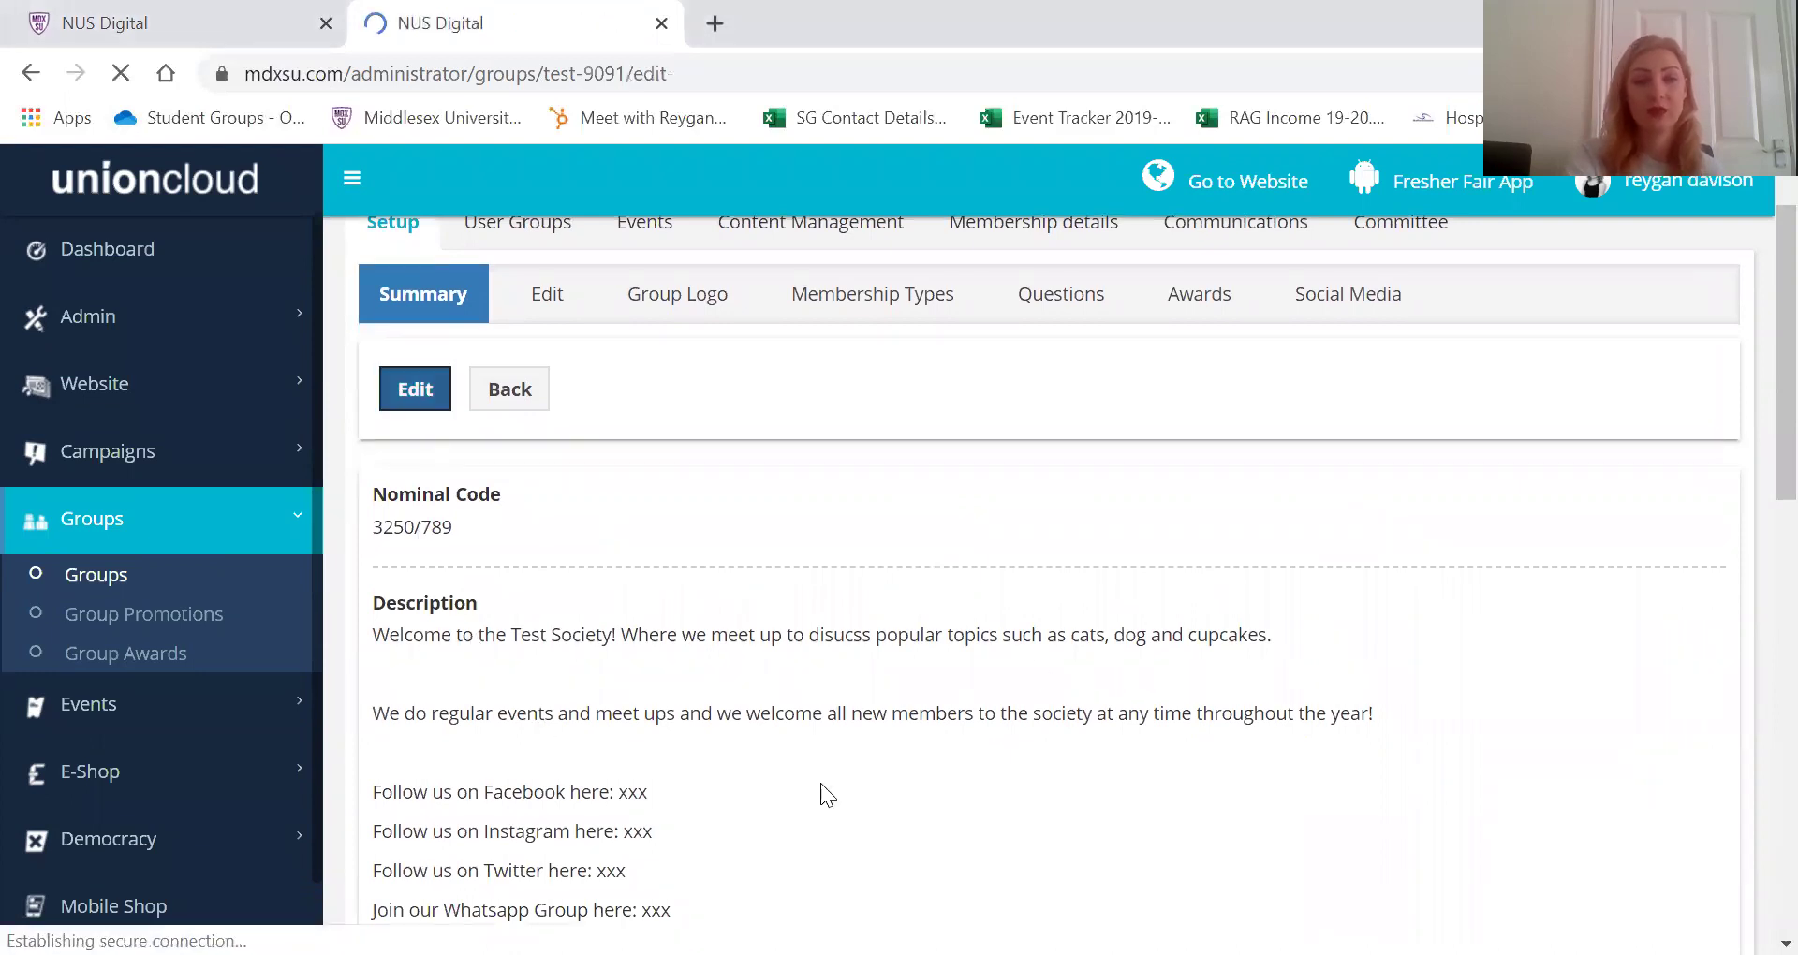
{"action": "scroll", "coordinate": [1257, 714], "scroll_direction": "down", "scroll_amount": 2}
{"action": "scroll", "coordinate": [1251, 714], "scroll_direction": "down", "scroll_amount": 2}
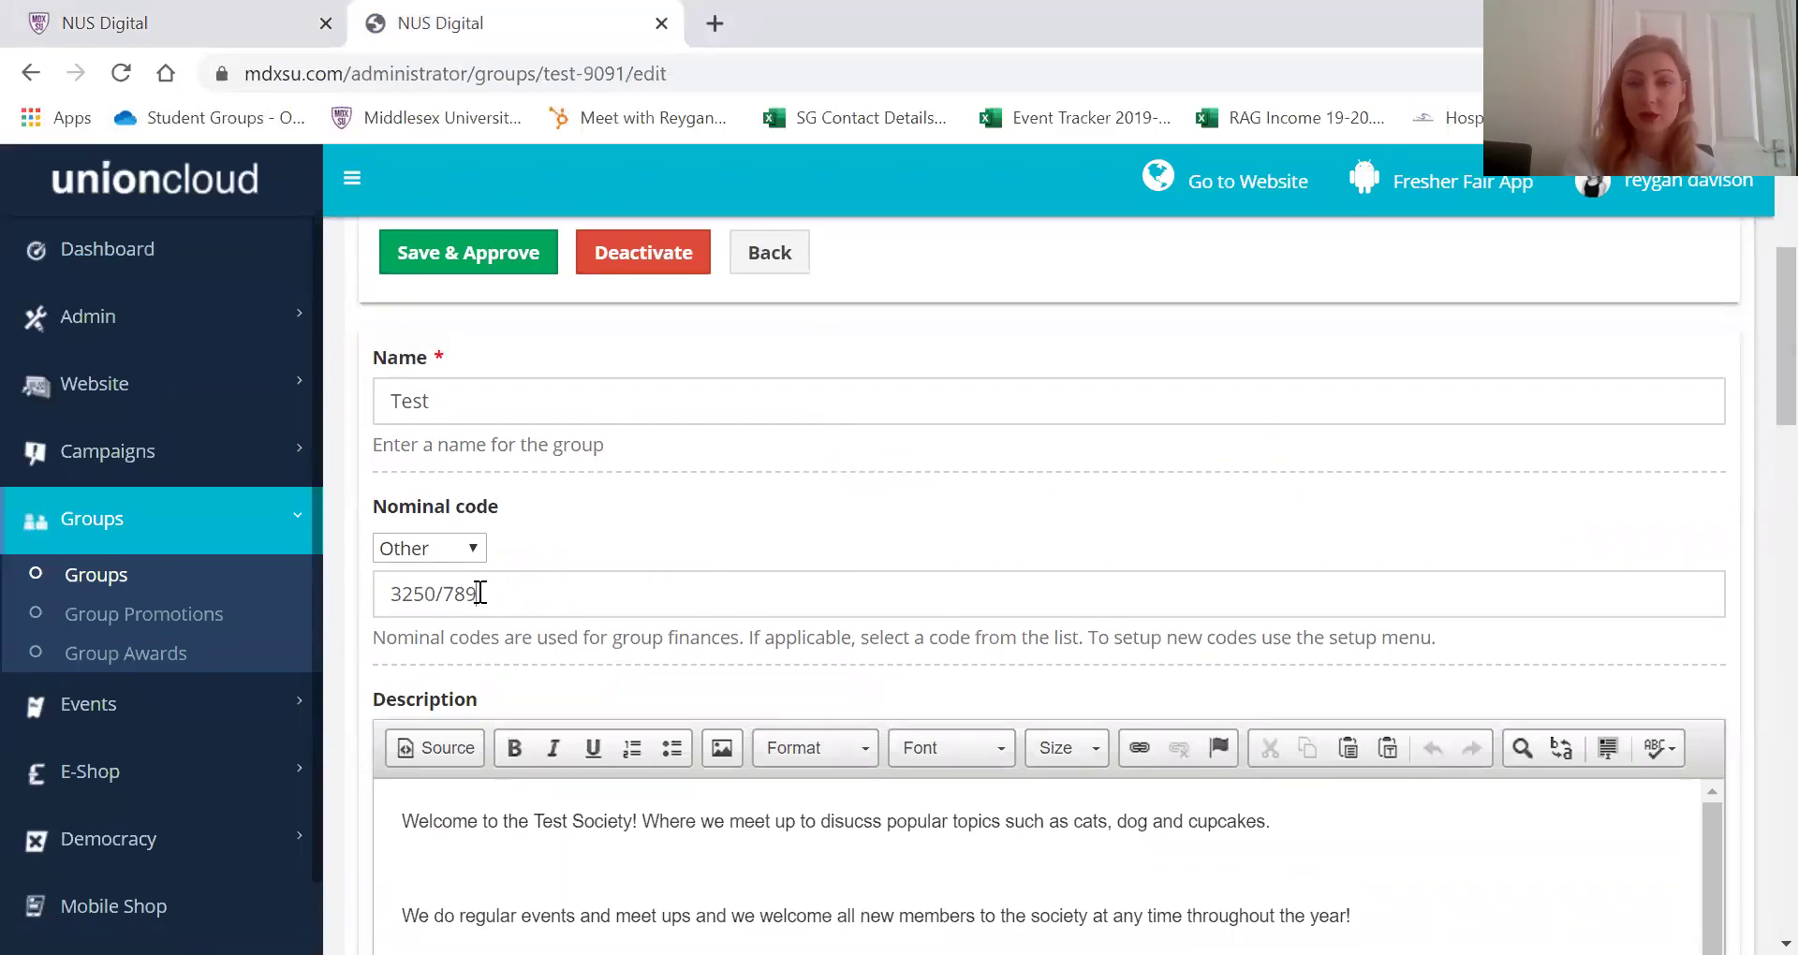
{"action": "left_click_drag", "start_coordinate": [480, 592], "coordinate": [448, 592]}
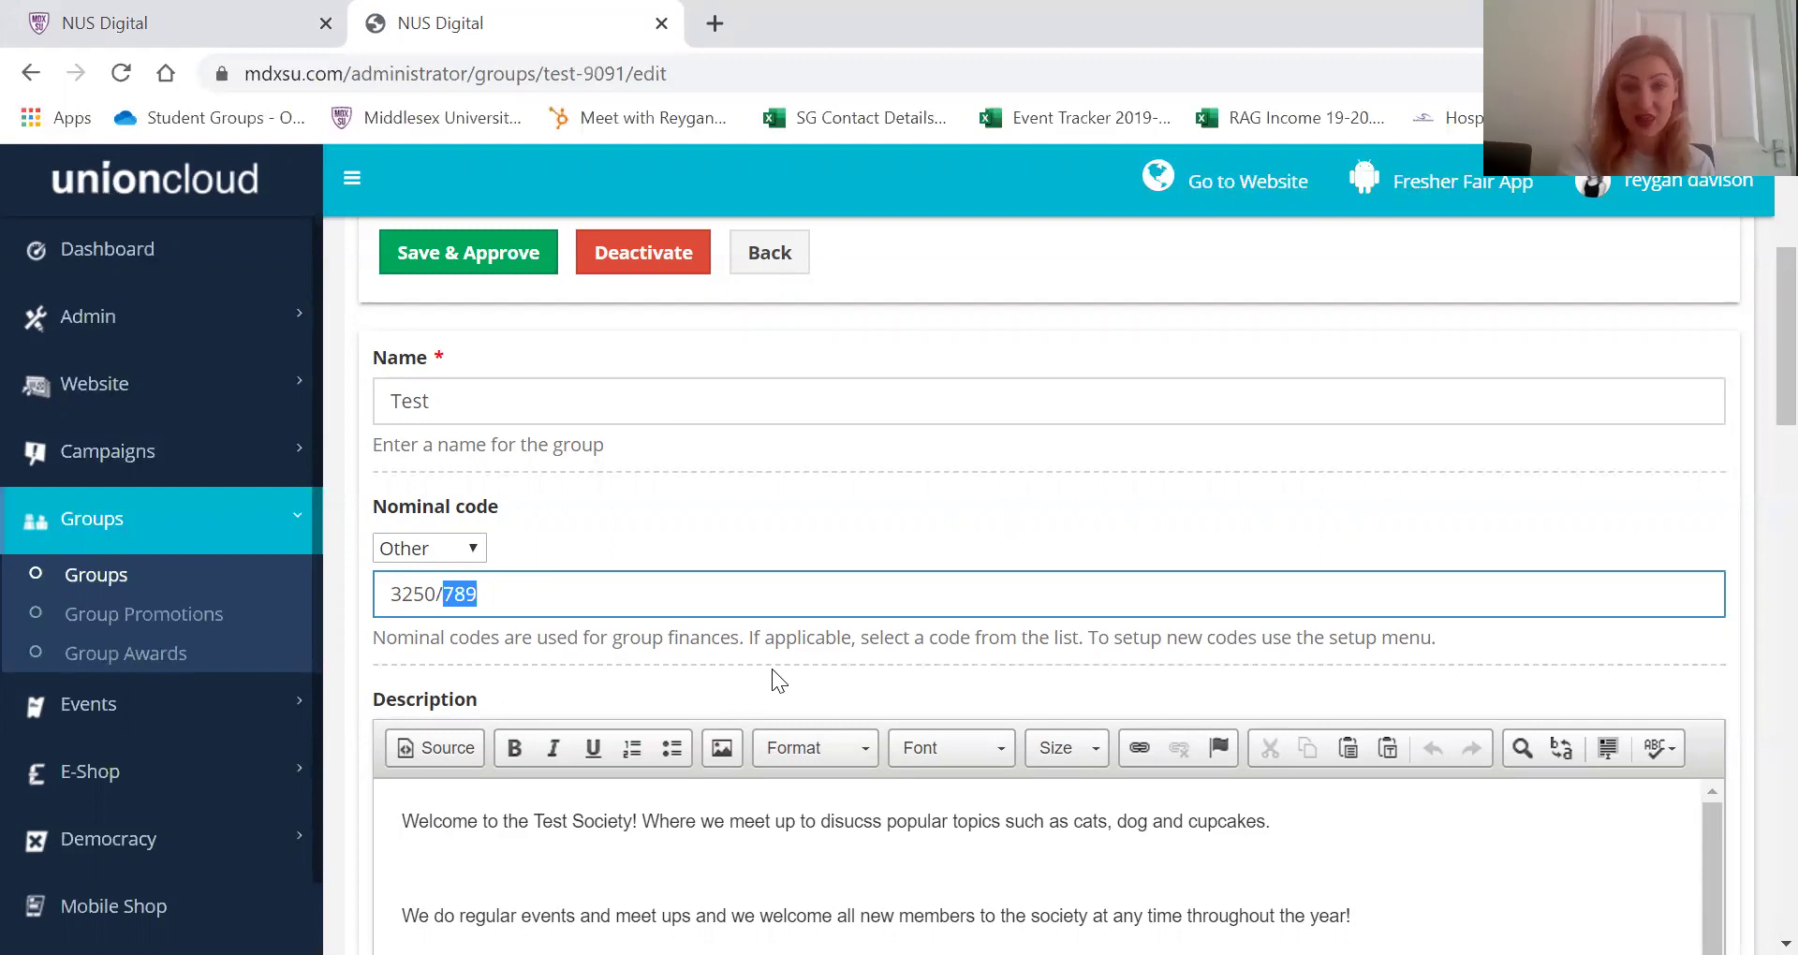
{"action": "scroll", "coordinate": [771, 668], "scroll_direction": "down", "scroll_amount": 2}
{"action": "scroll", "coordinate": [772, 669], "scroll_direction": "up", "scroll_amount": 1}
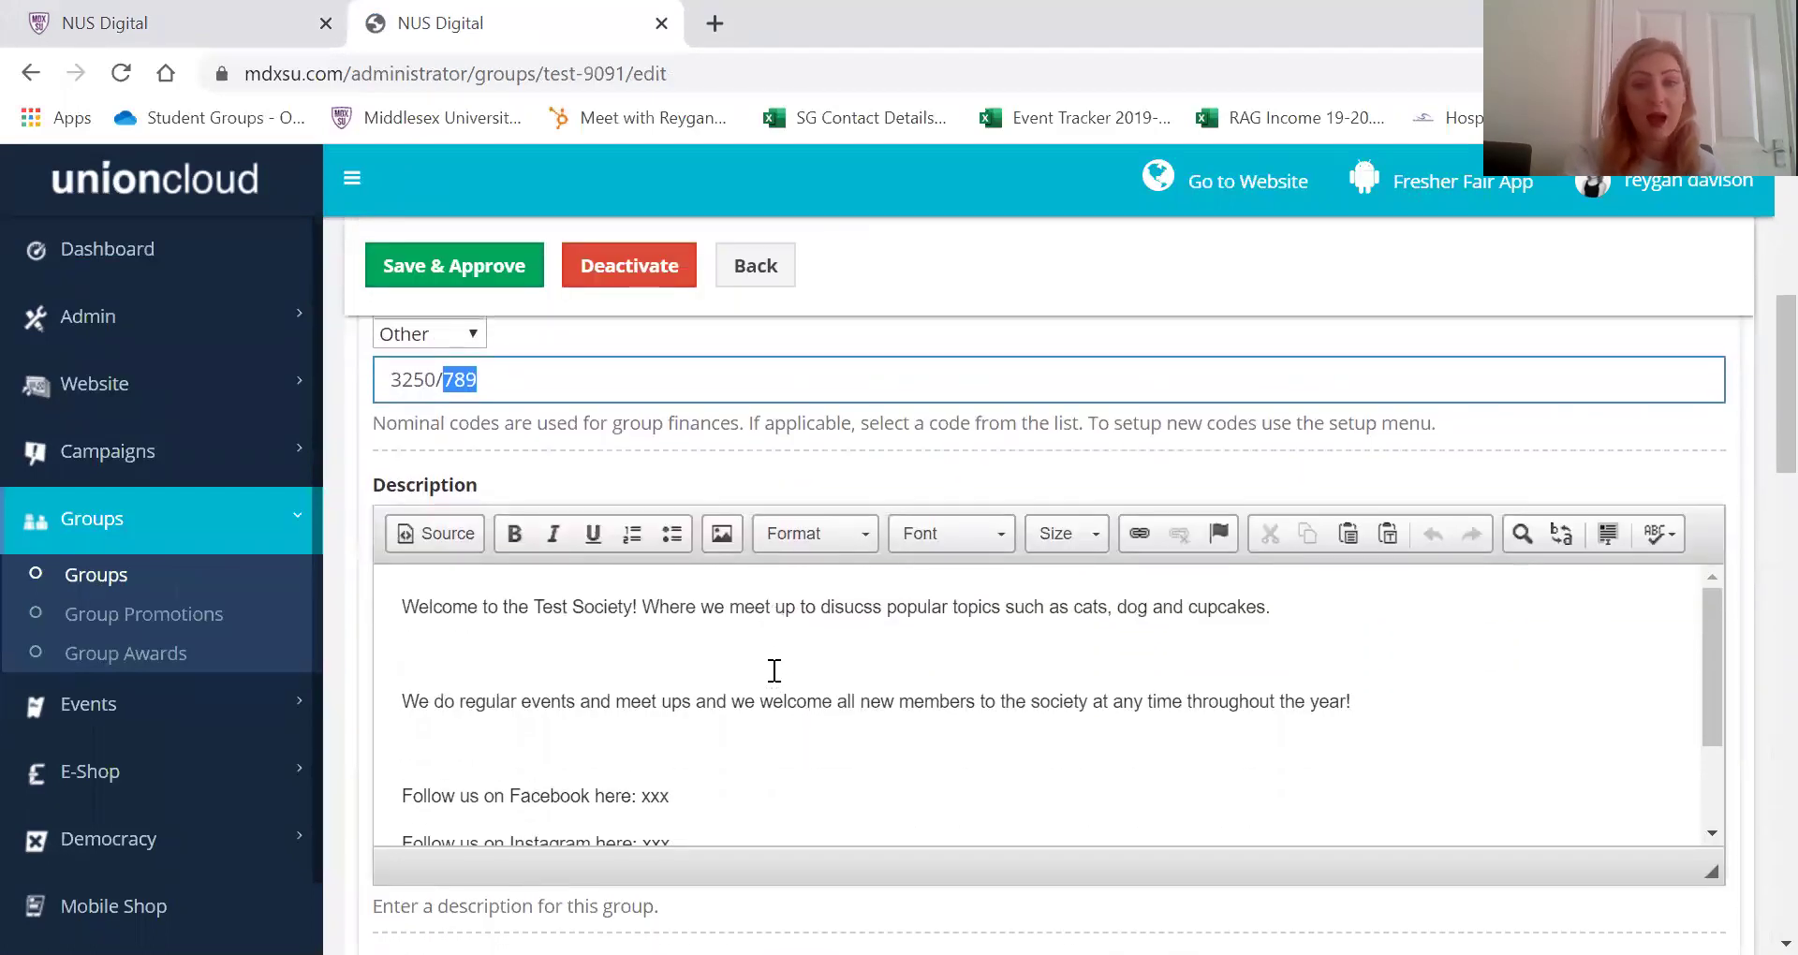
{"action": "left_click", "coordinate": [1176, 456]}
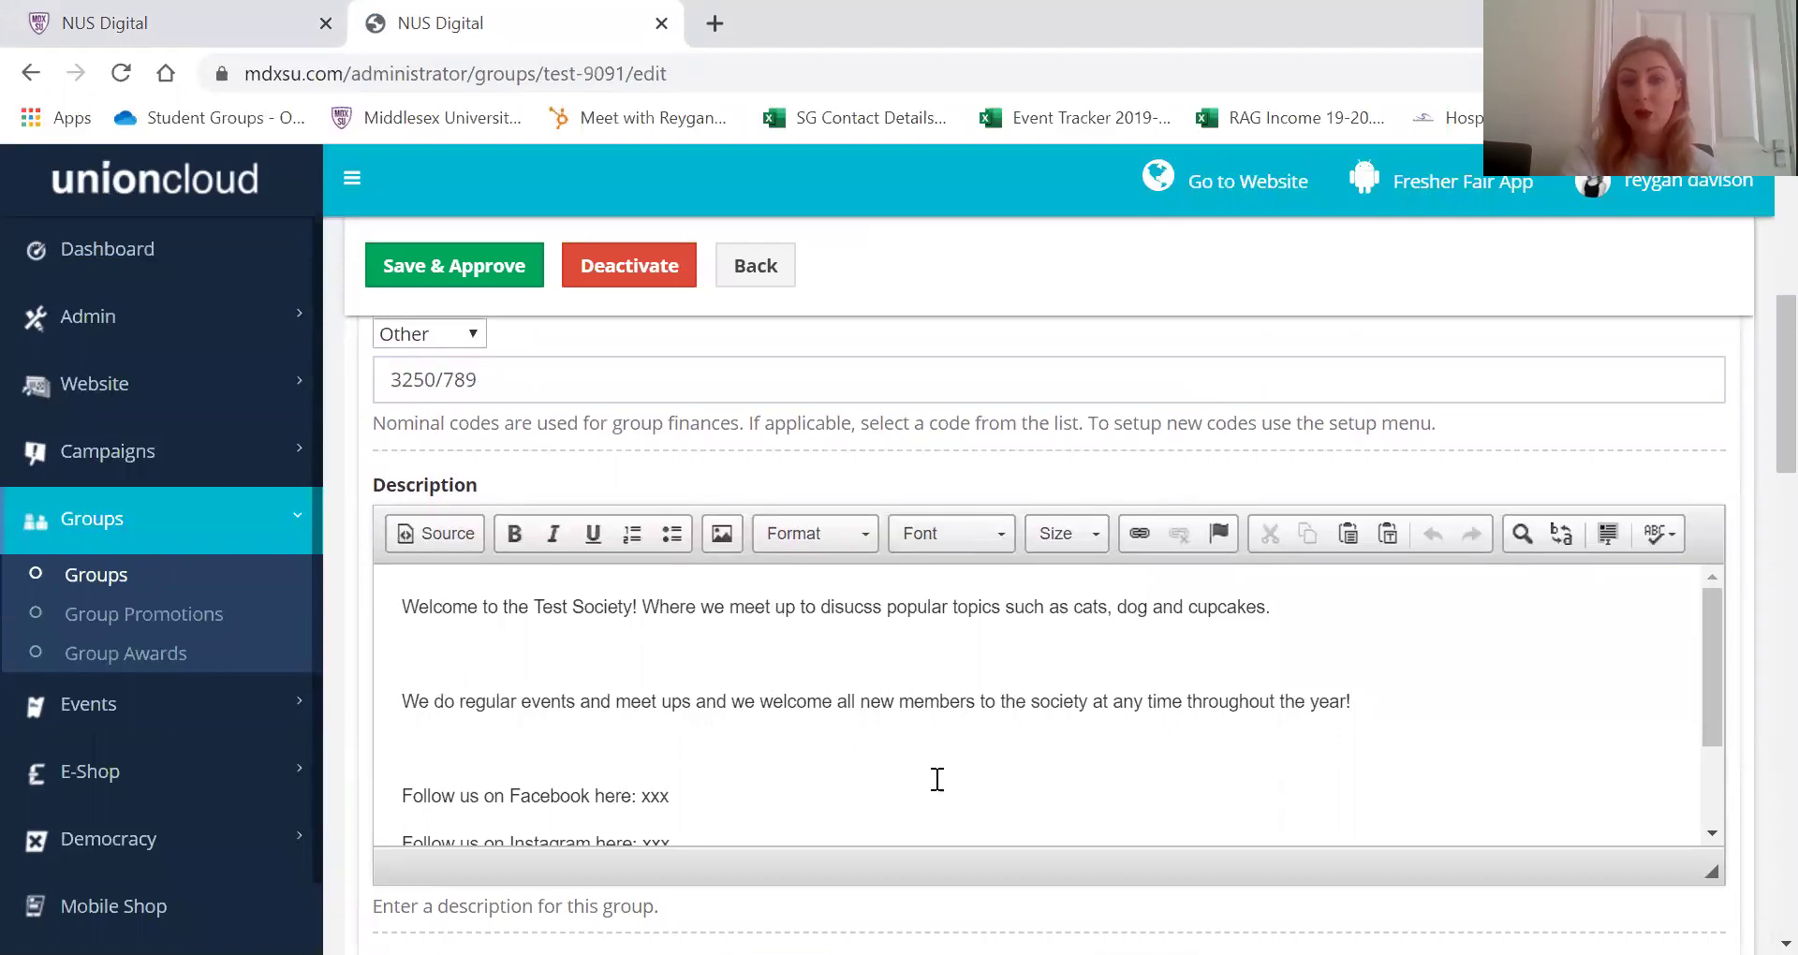
Review the Description editor and outgoing email fields, then return to the top of the form
{"action": "scroll", "coordinate": [967, 775], "scroll_direction": "down", "scroll_amount": 1}
{"action": "scroll", "coordinate": [967, 775], "scroll_direction": "down", "scroll_amount": 2}
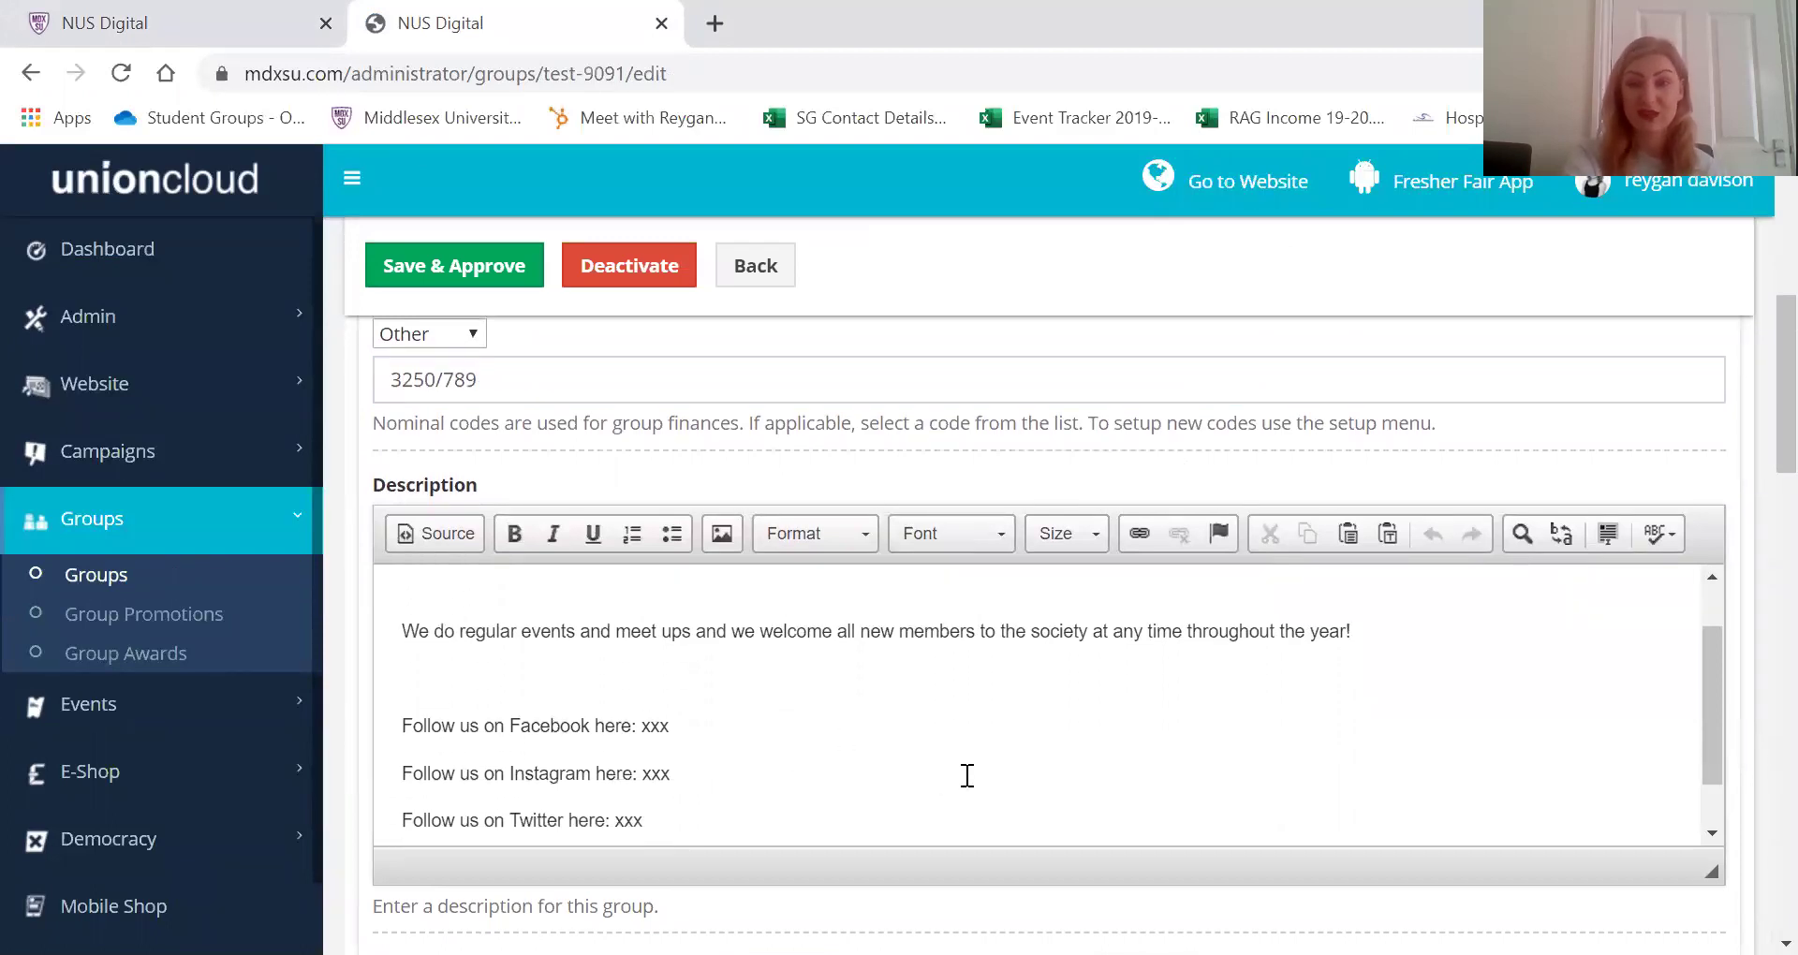
{"action": "scroll", "coordinate": [967, 775], "scroll_direction": "down", "scroll_amount": 2}
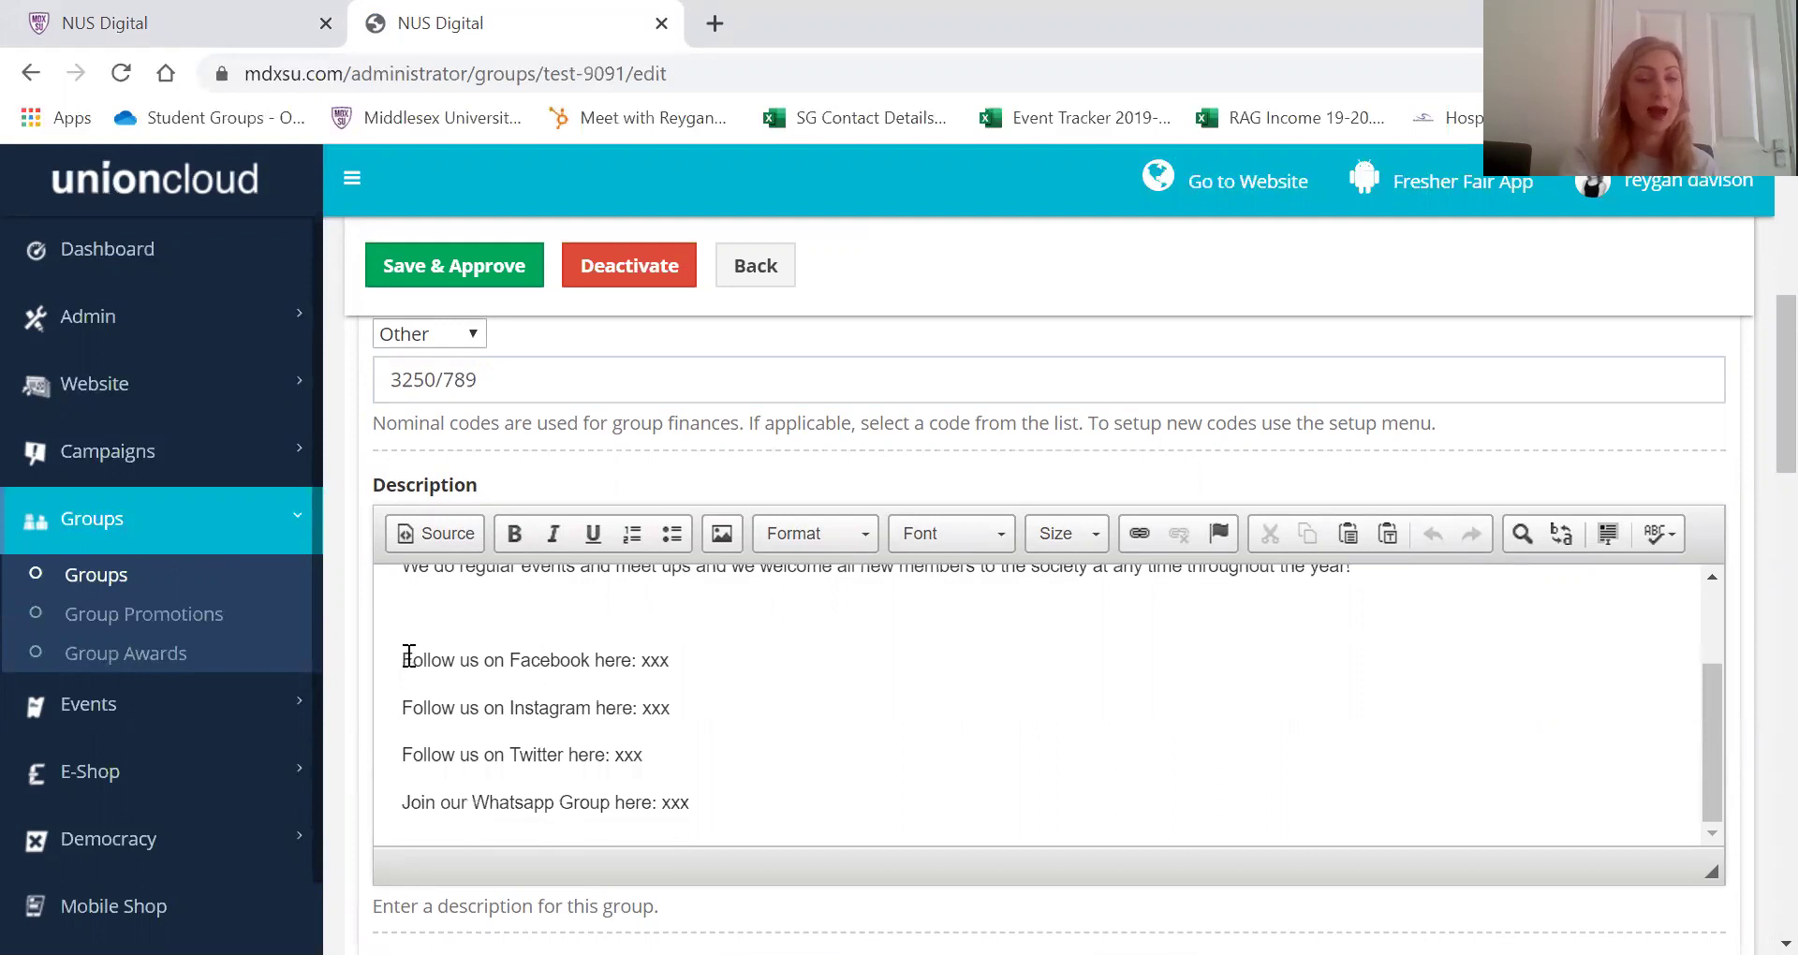
{"action": "scroll", "coordinate": [944, 803], "scroll_direction": "down", "scroll_amount": 1}
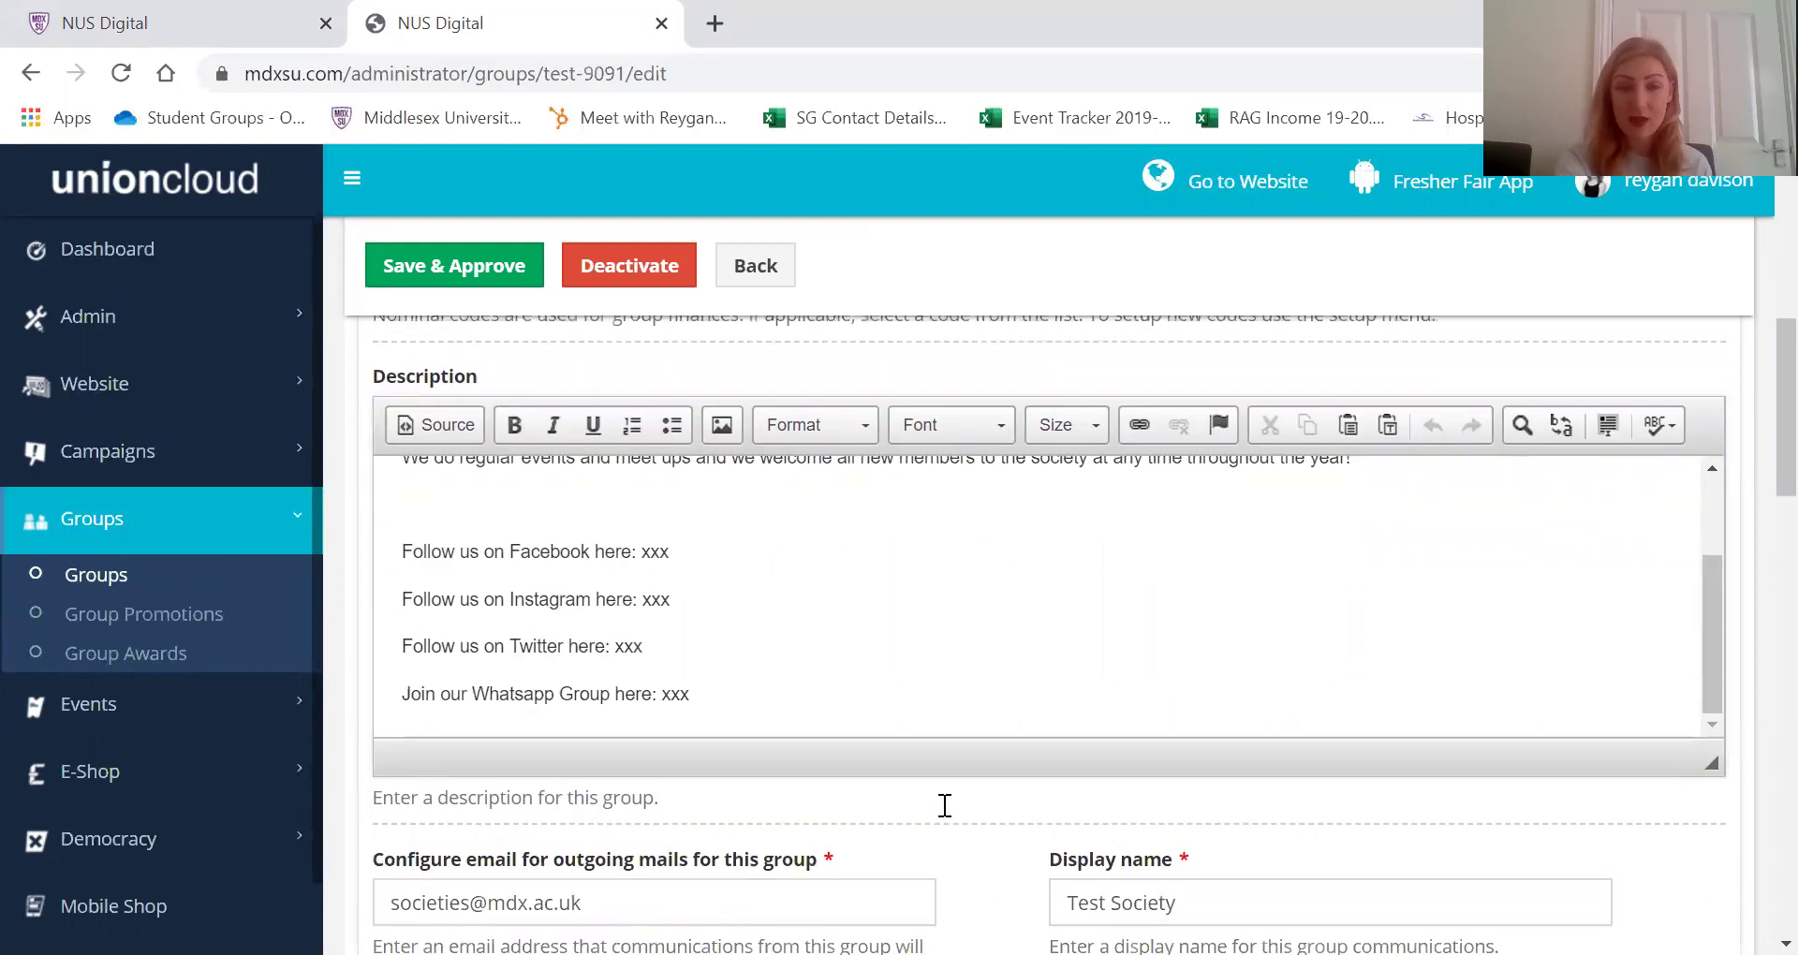
{"action": "scroll", "coordinate": [944, 806], "scroll_direction": "down", "scroll_amount": 3}
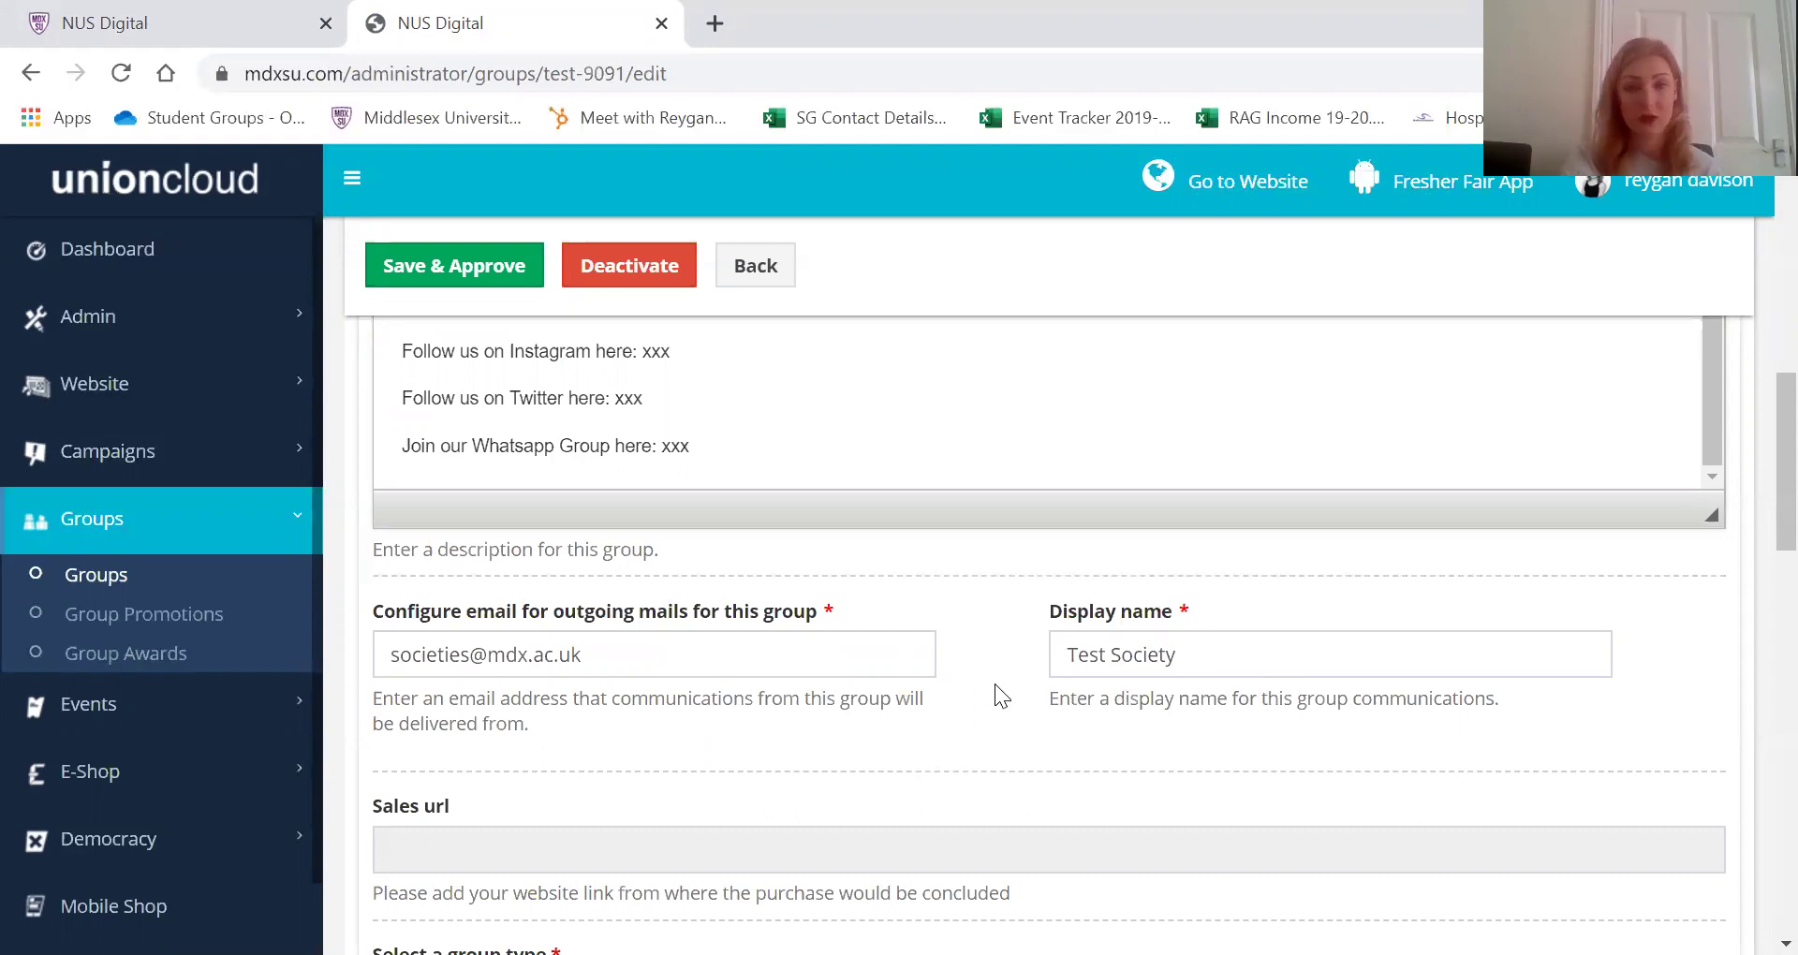
{"action": "scroll", "coordinate": [994, 683], "scroll_direction": "up", "scroll_amount": 10}
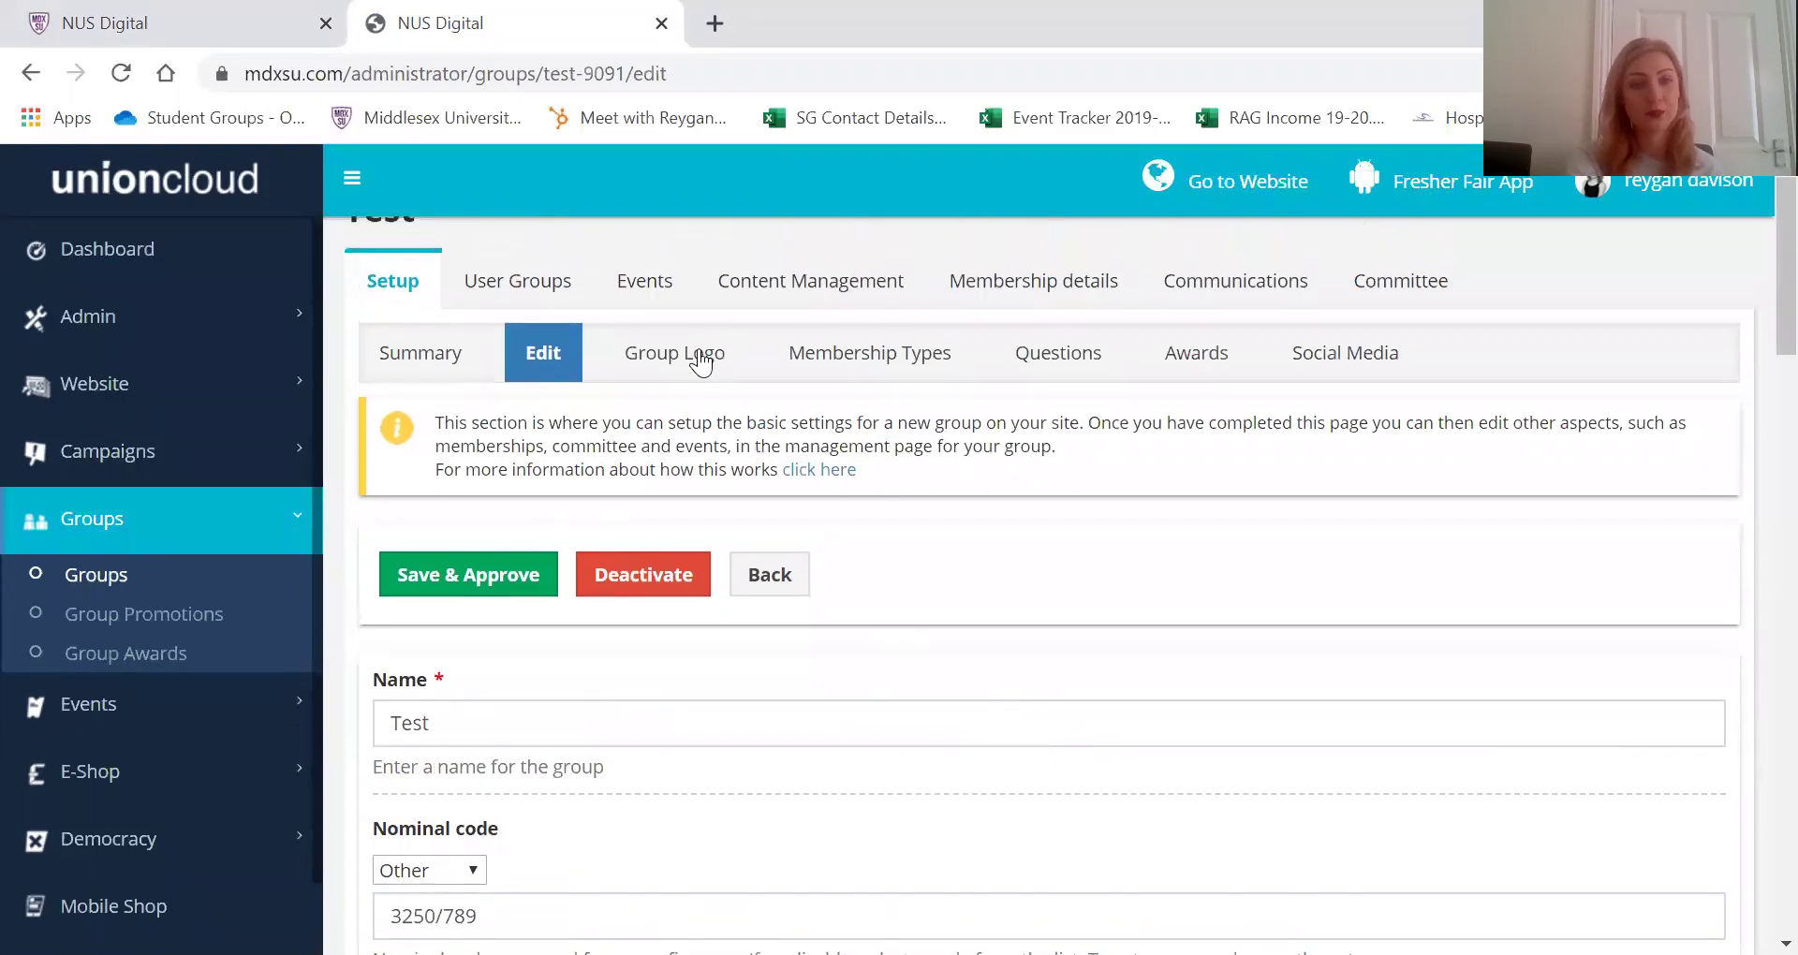
In Group Logo, choose Upload New and browse for a logo file
{"action": "left_click", "coordinate": [695, 361]}
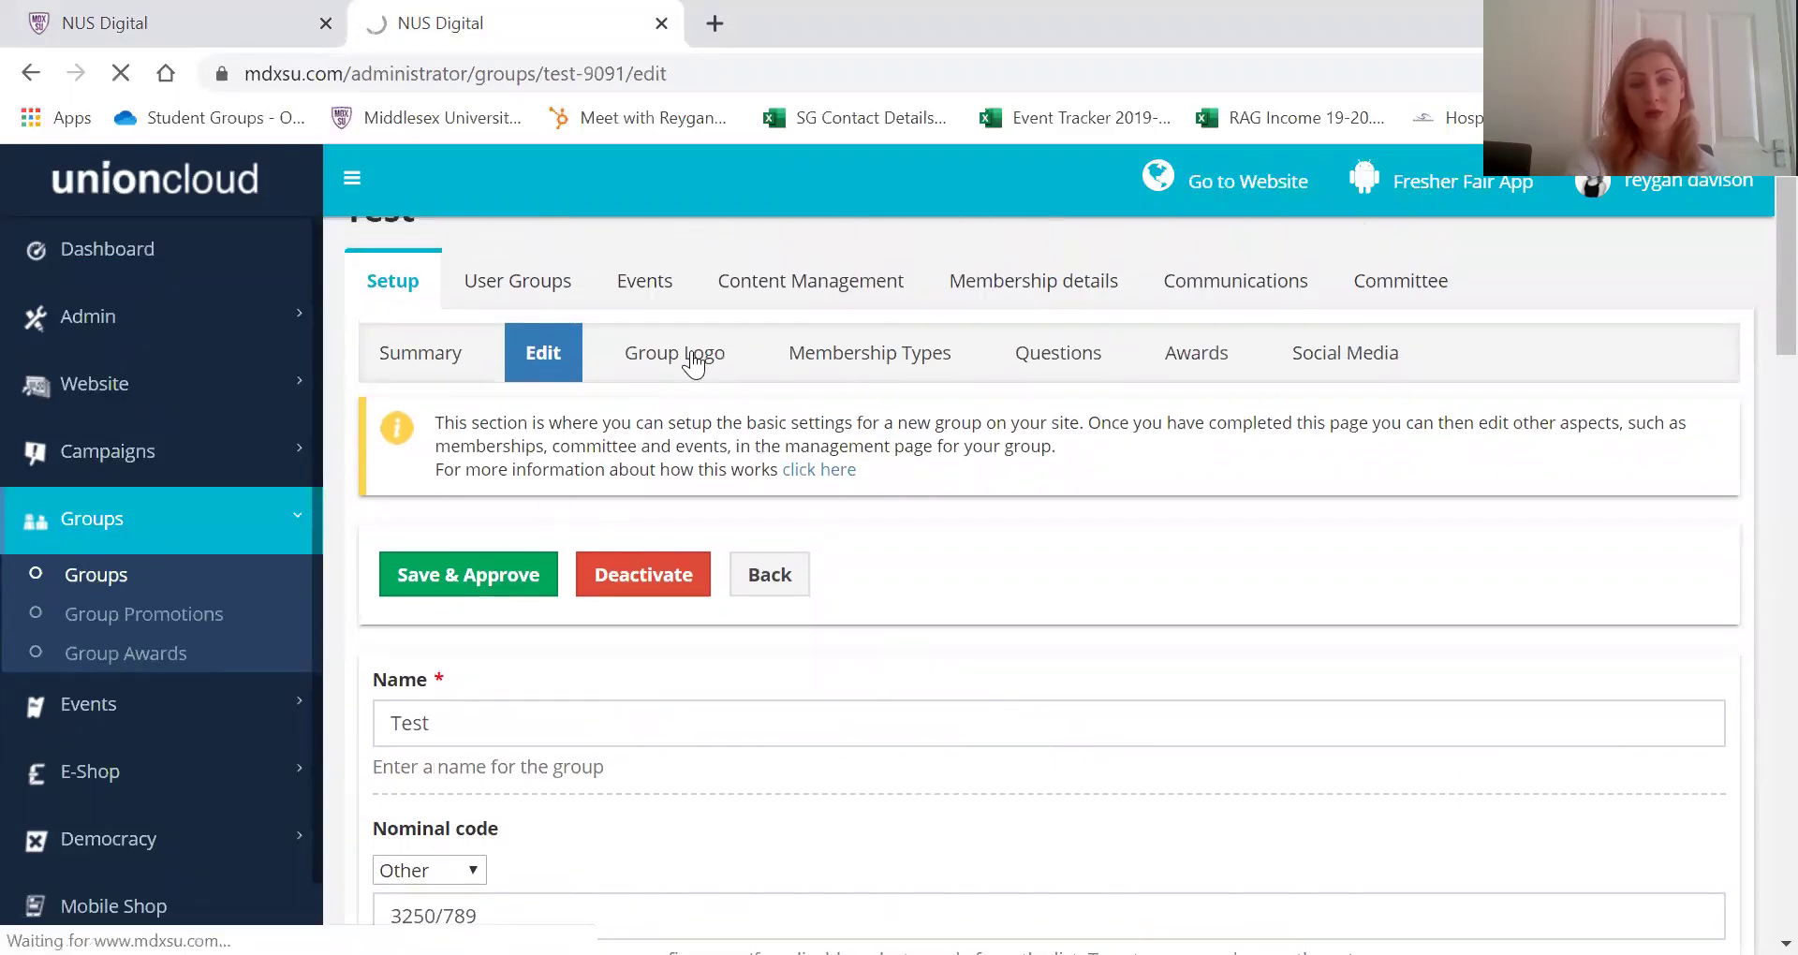
{"action": "scroll", "coordinate": [957, 633], "scroll_direction": "down", "scroll_amount": 1}
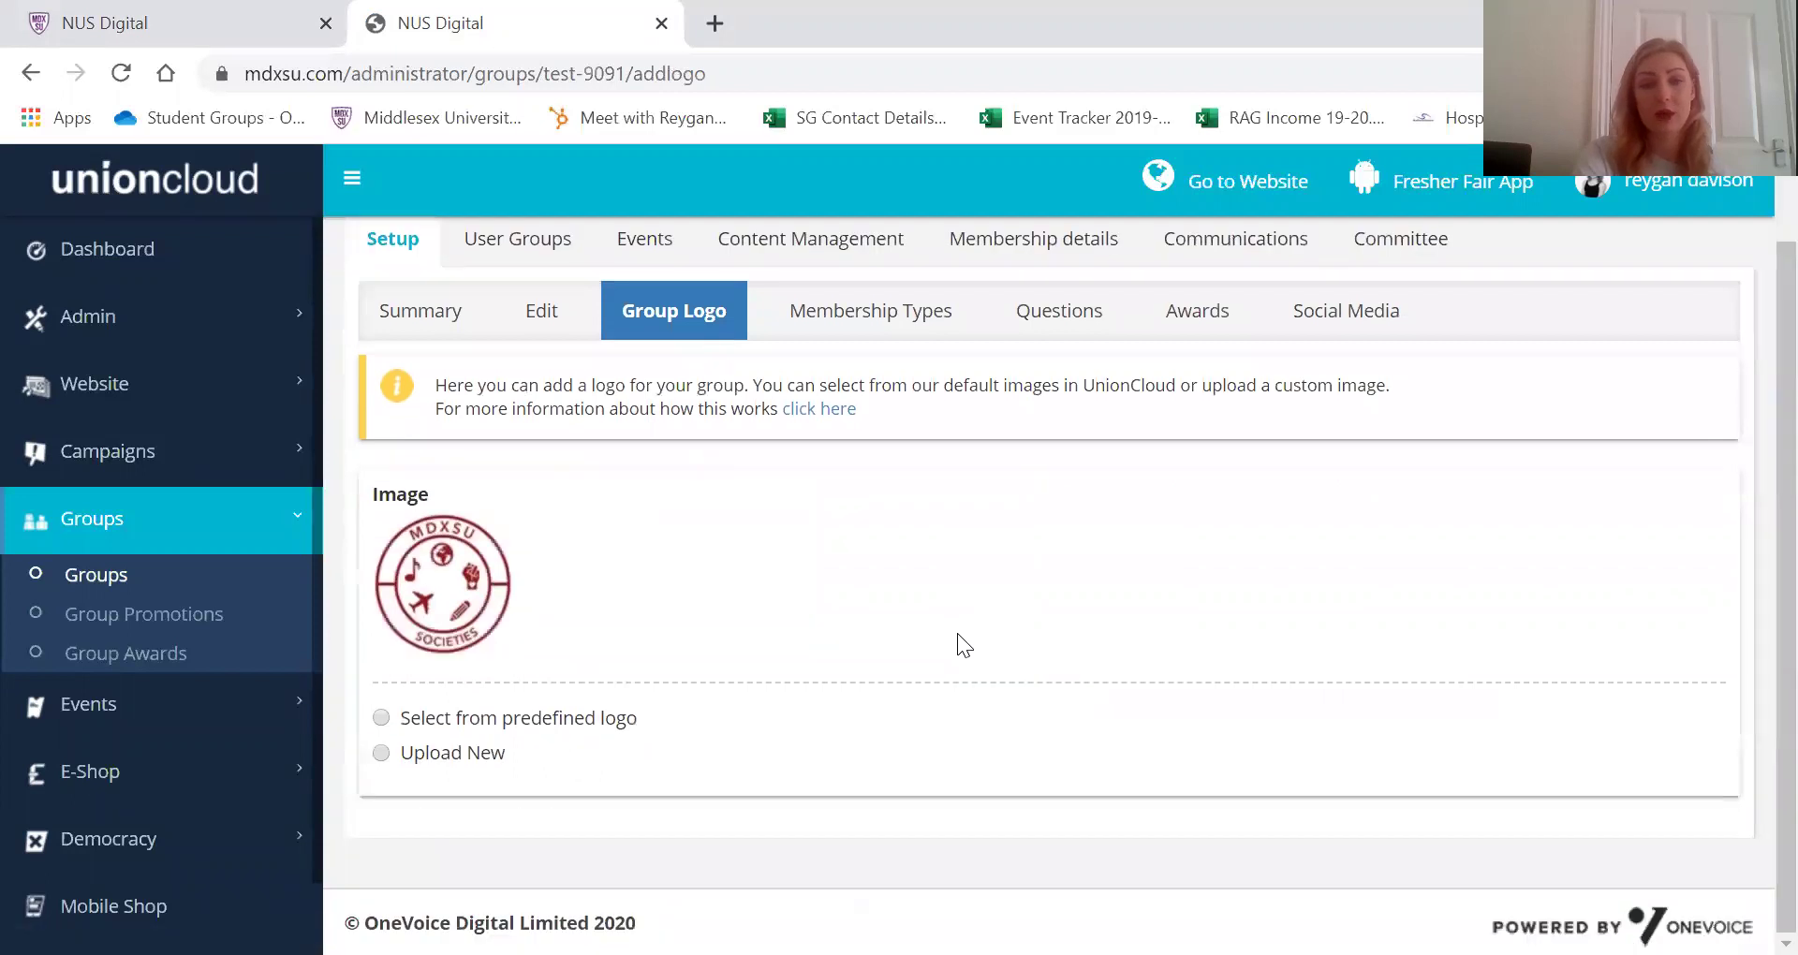
{"action": "left_click", "coordinate": [442, 754]}
{"action": "scroll", "coordinate": [445, 760], "scroll_direction": "down", "scroll_amount": 4}
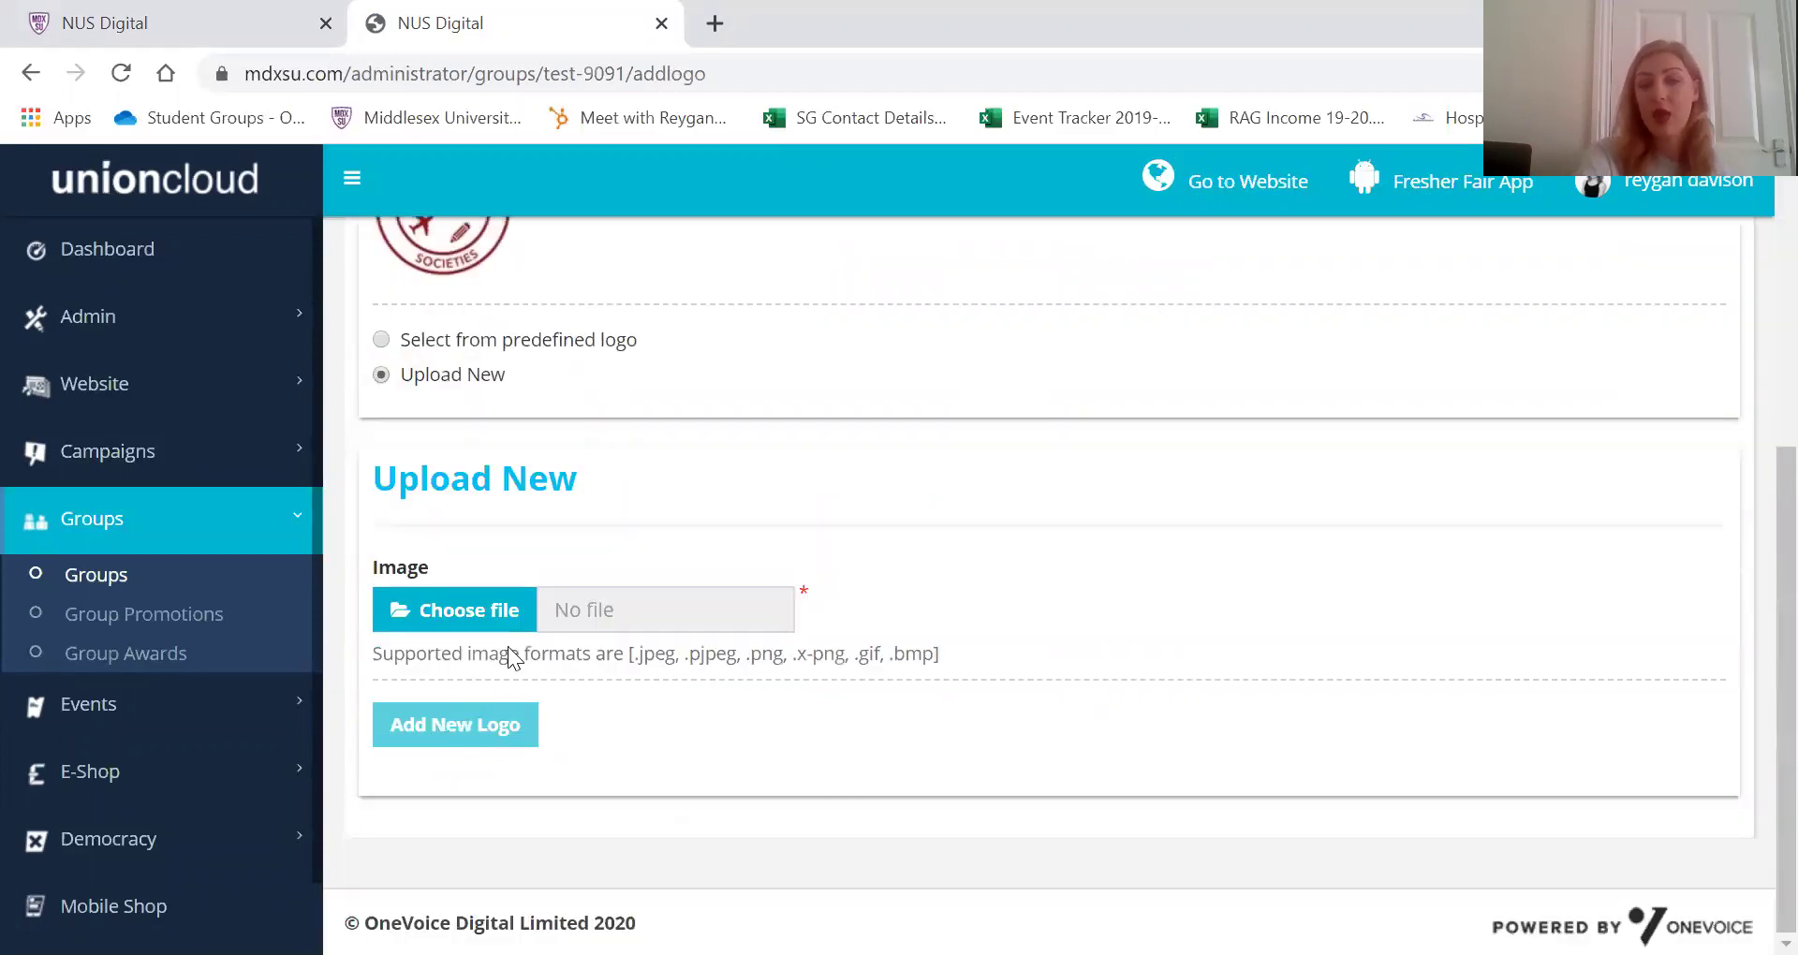
{"action": "left_click", "coordinate": [519, 613]}
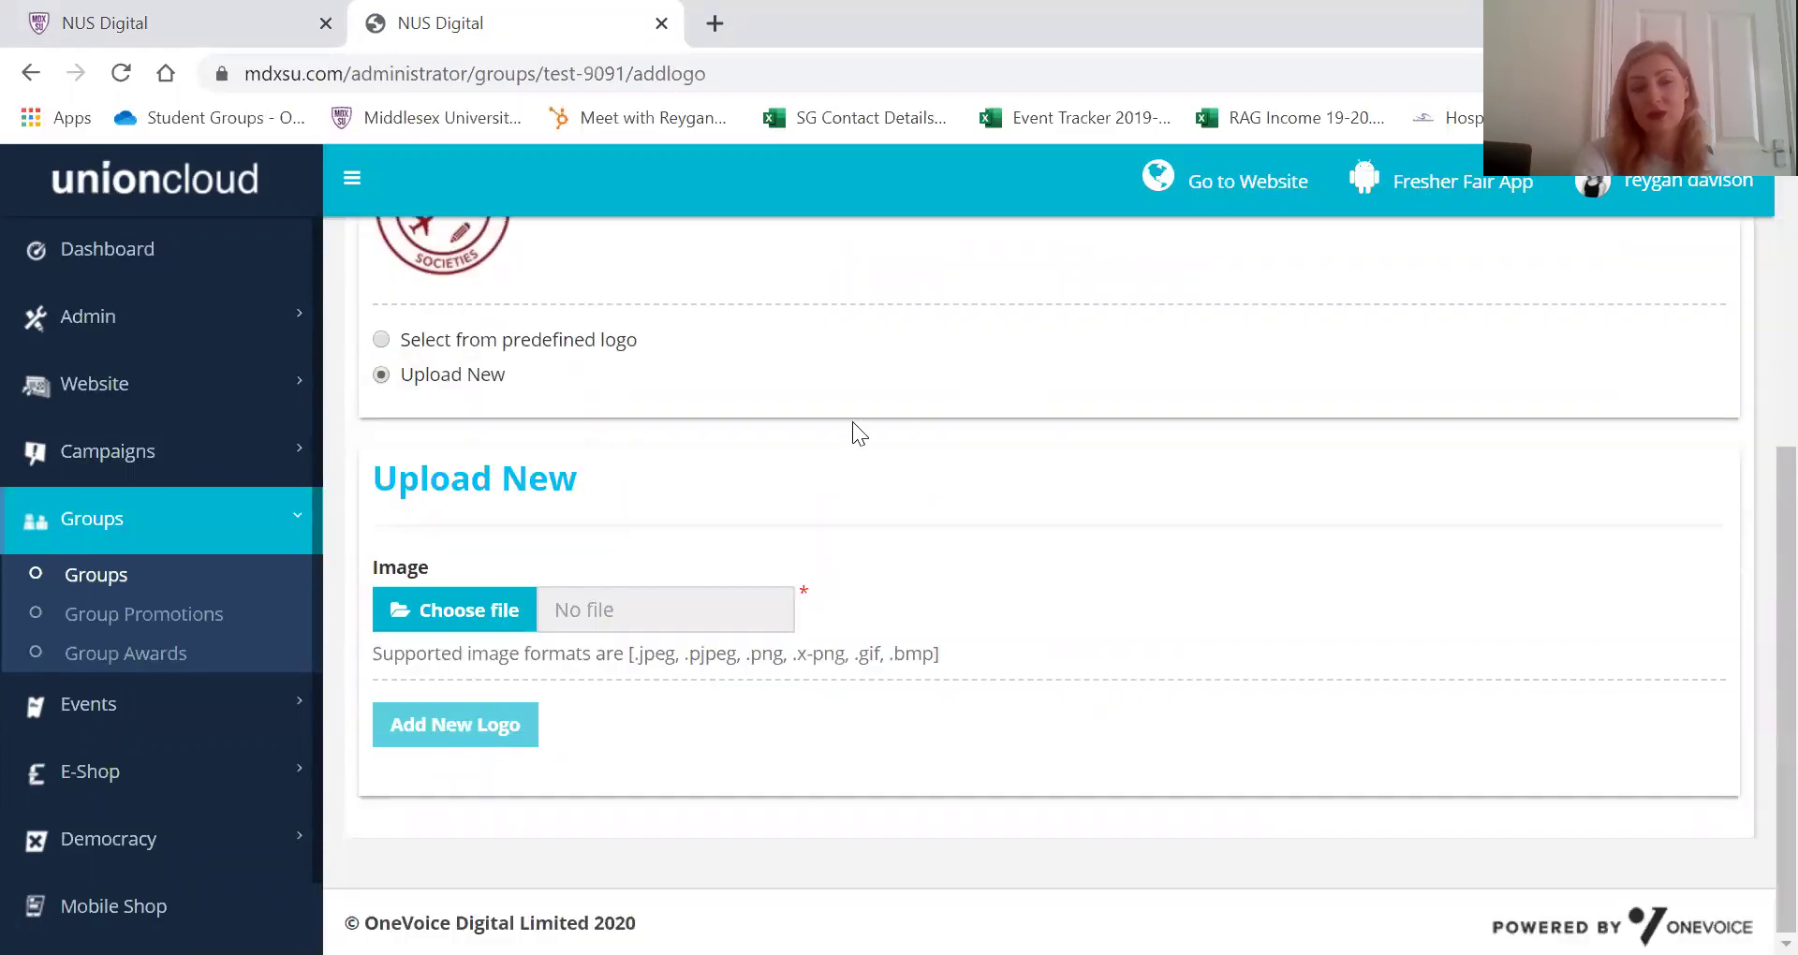
{"action": "scroll", "coordinate": [895, 417], "scroll_direction": "up", "scroll_amount": 2}
{"action": "scroll", "coordinate": [895, 412], "scroll_direction": "up", "scroll_amount": 3}
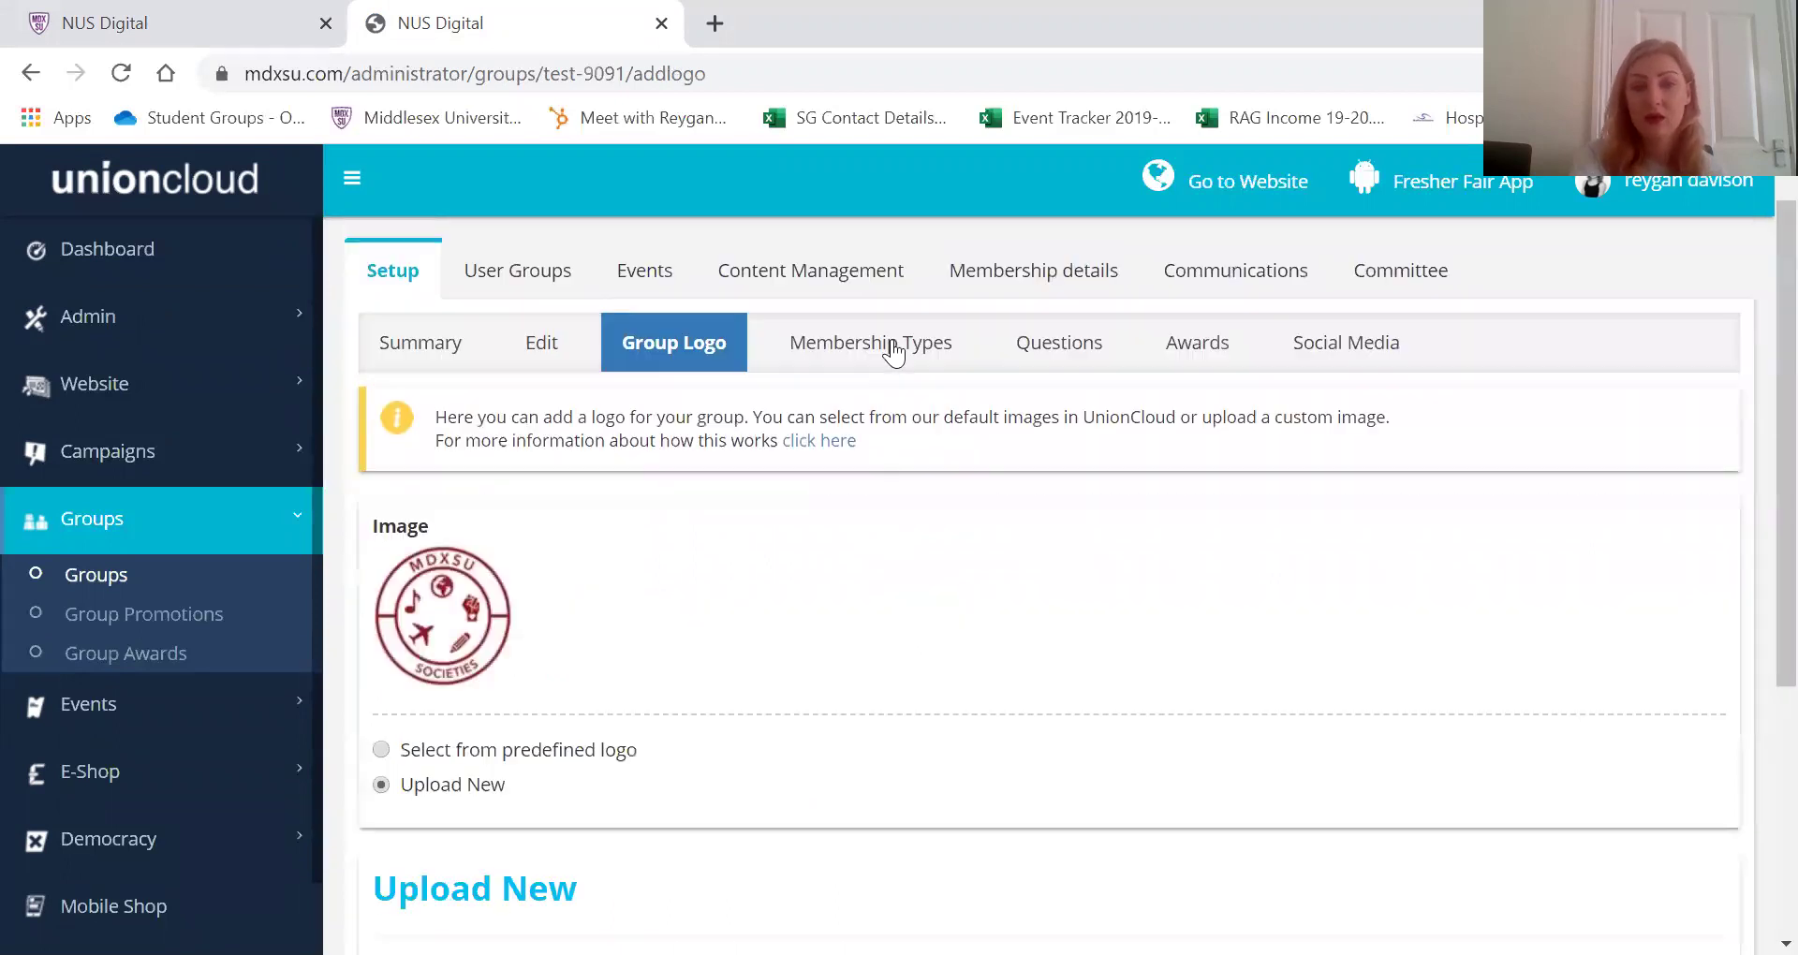
View the four membership types: Alumni, 1 Year, Staff or Community, and 3 Year
{"action": "left_click", "coordinate": [889, 345]}
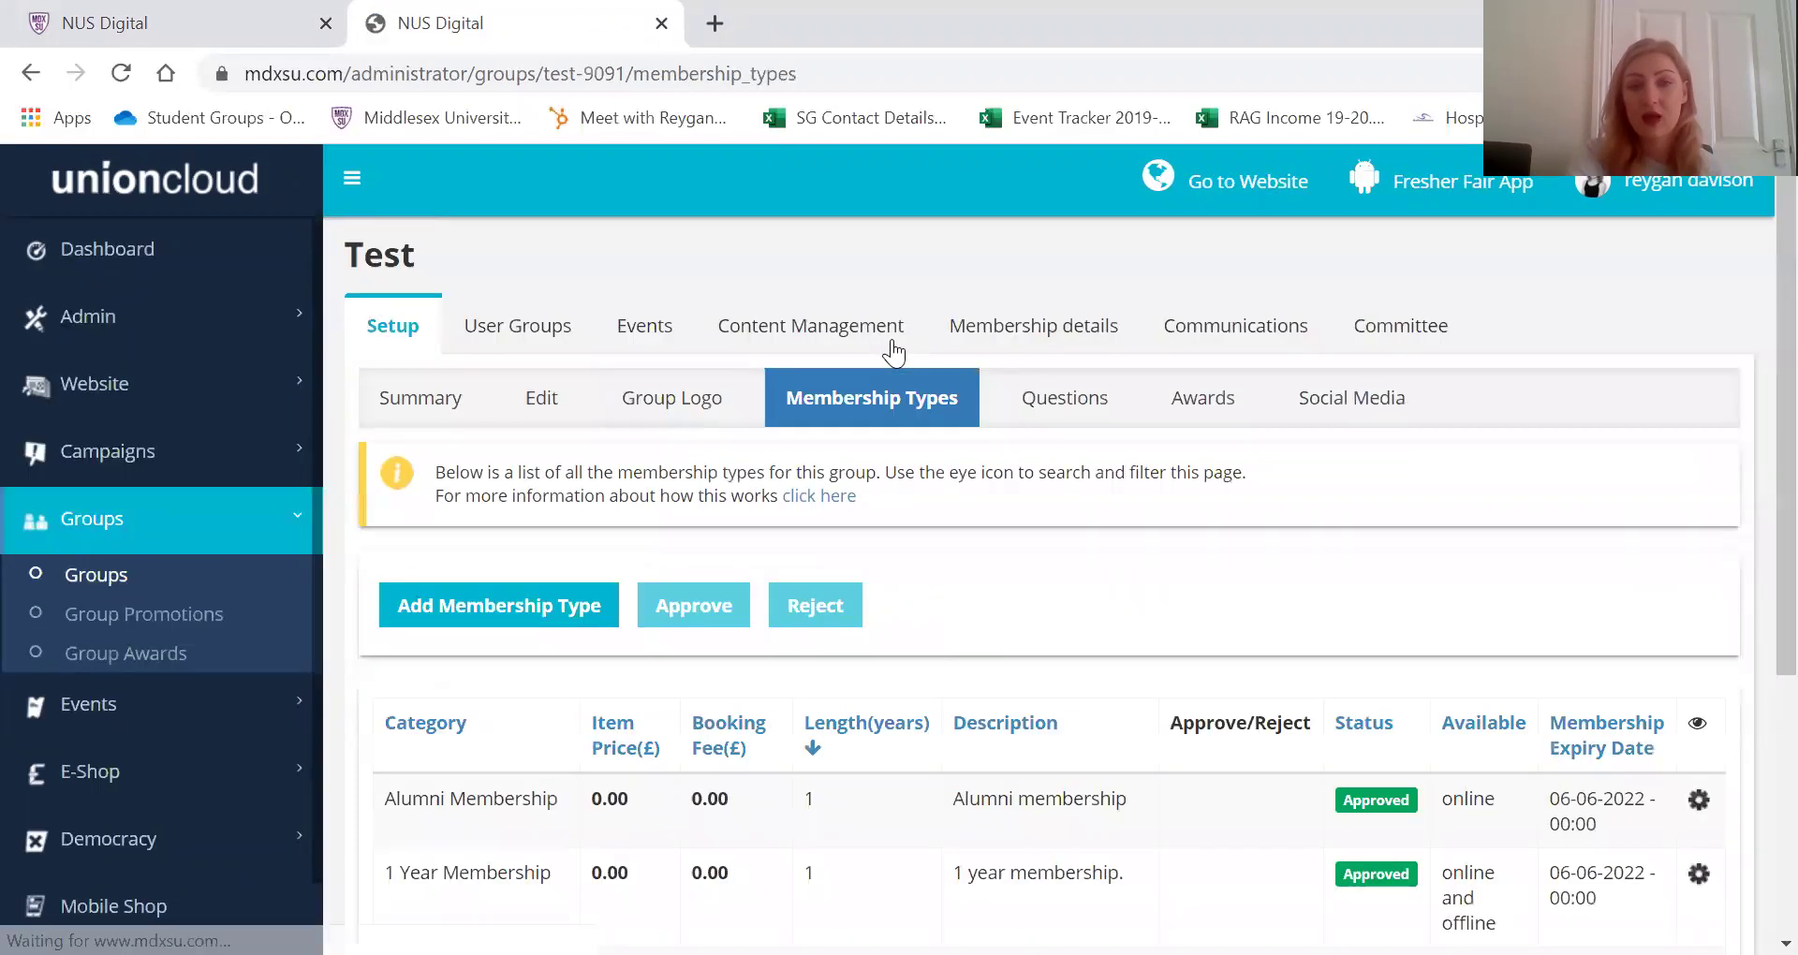
{"action": "scroll", "coordinate": [1120, 534], "scroll_direction": "down", "scroll_amount": 3}
{"action": "scroll", "coordinate": [1119, 543], "scroll_direction": "down", "scroll_amount": 1}
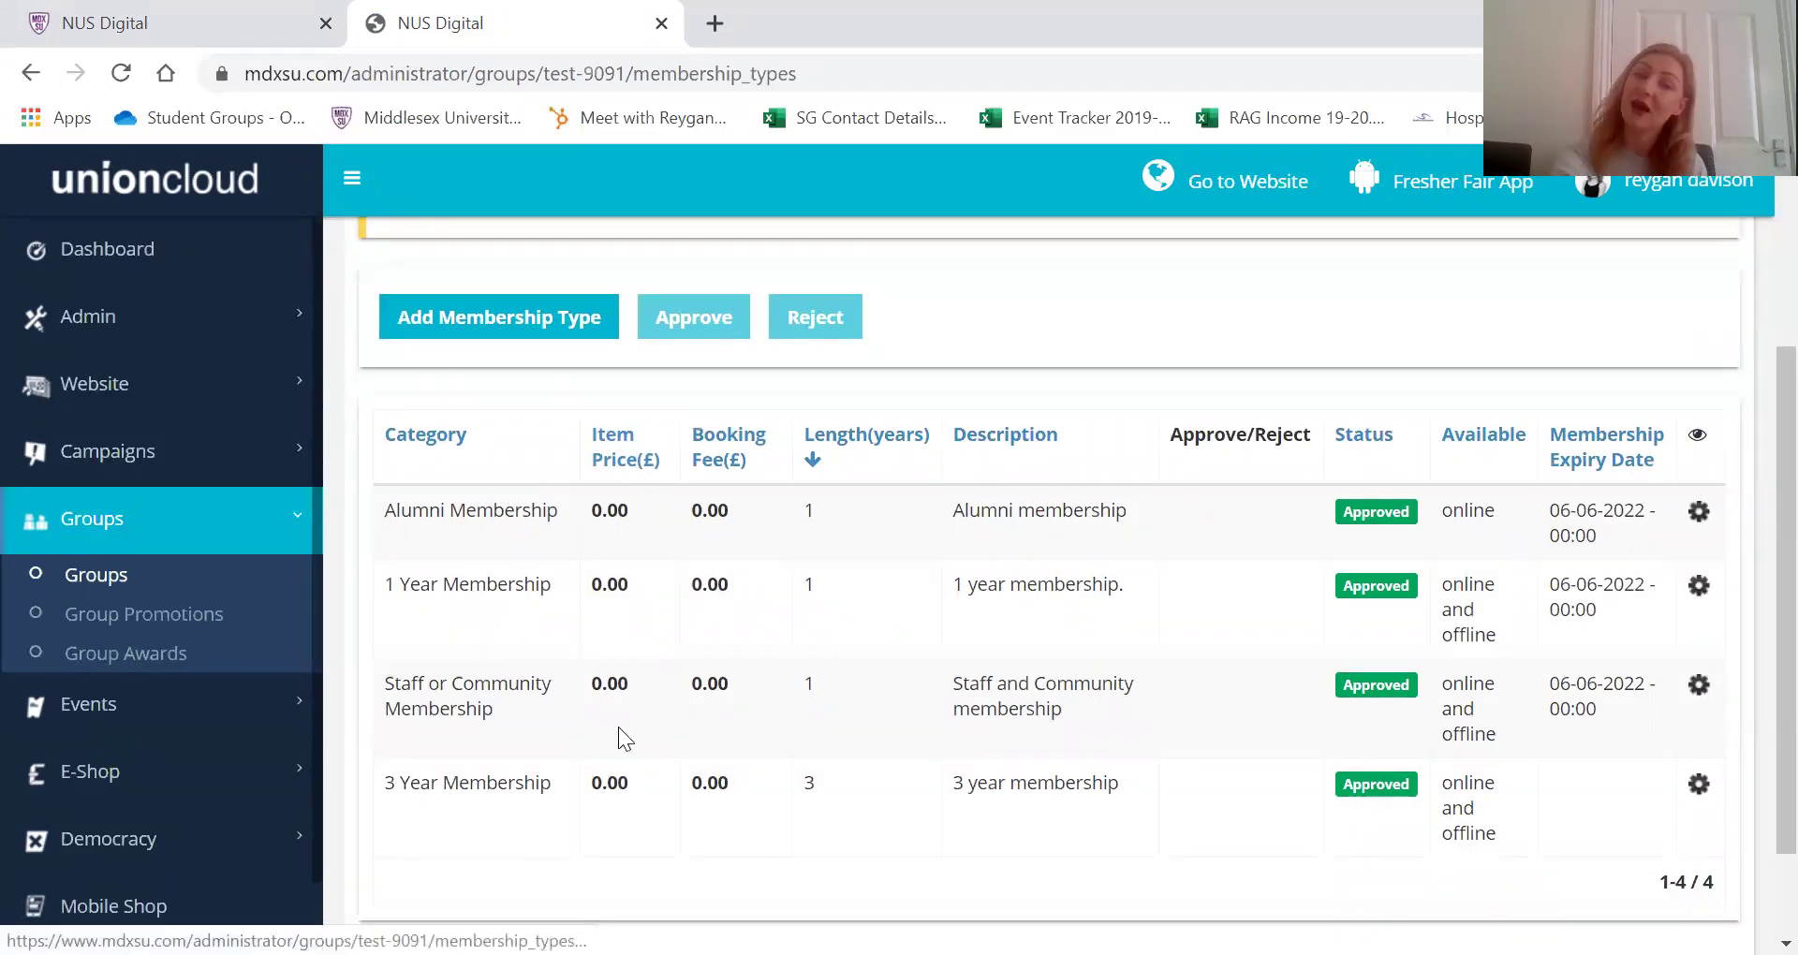
{"action": "scroll", "coordinate": [543, 703], "scroll_direction": "up", "scroll_amount": 5}
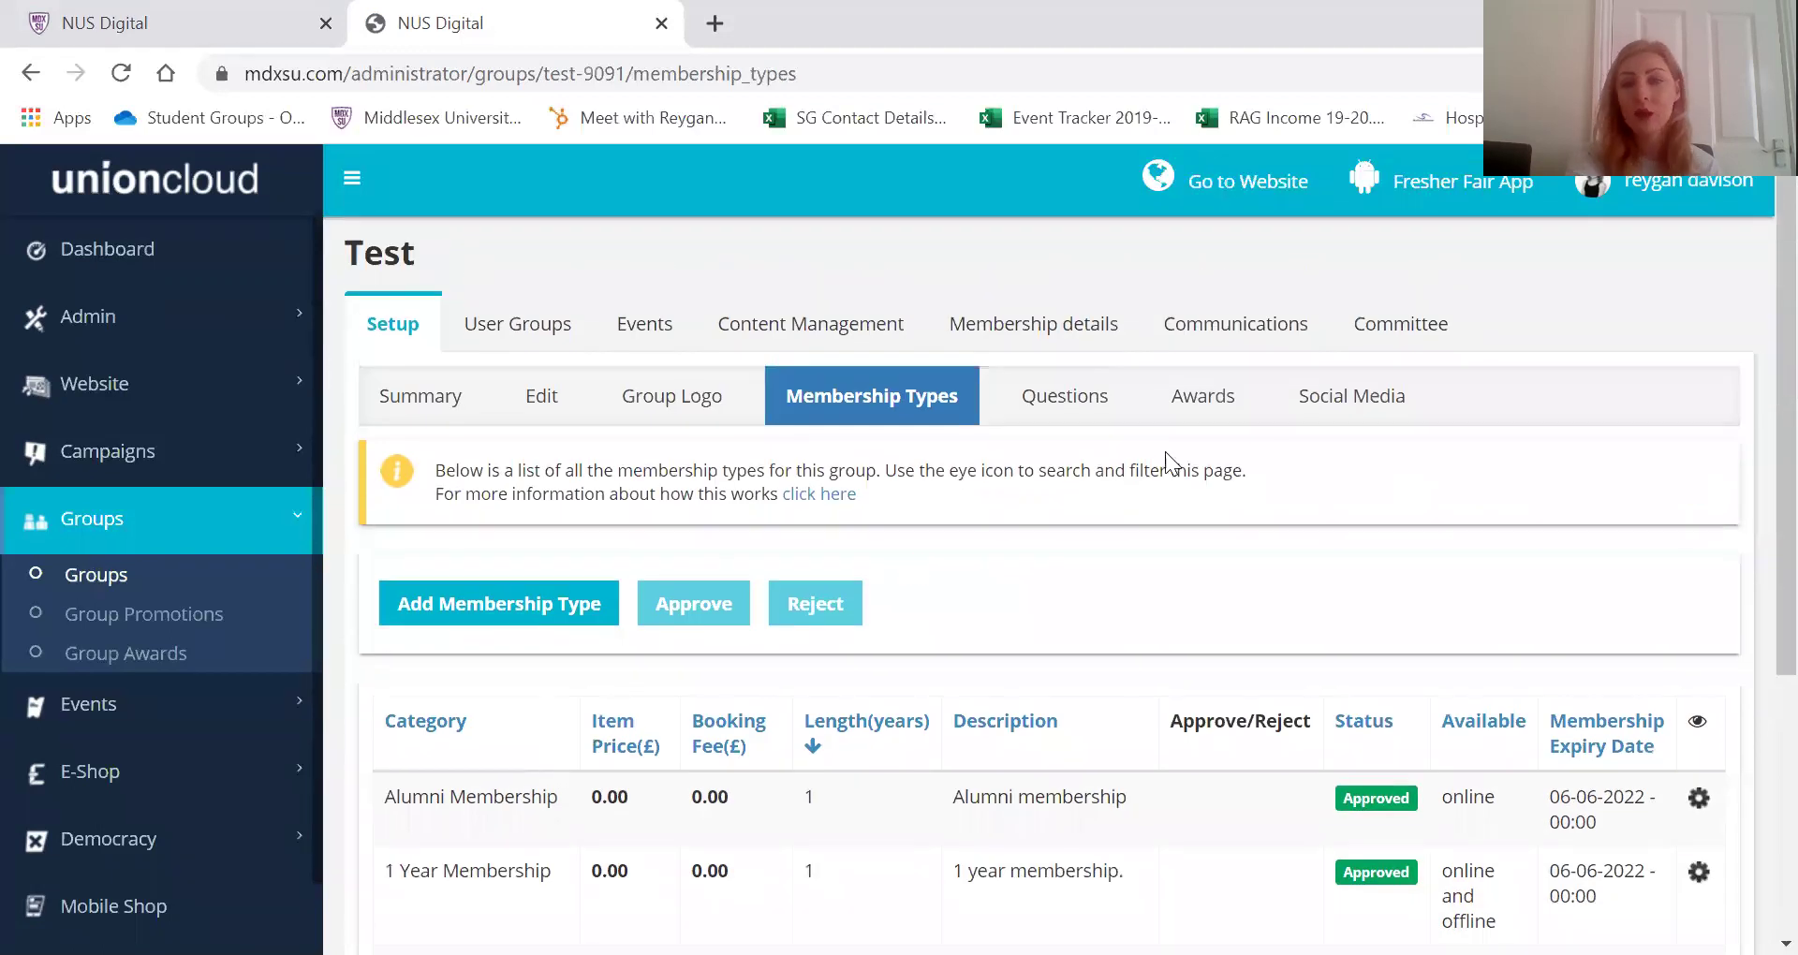
Look through the registration Questions editor, then bring up the Facebook and Twitter linking settings
{"action": "left_click", "coordinate": [1069, 410]}
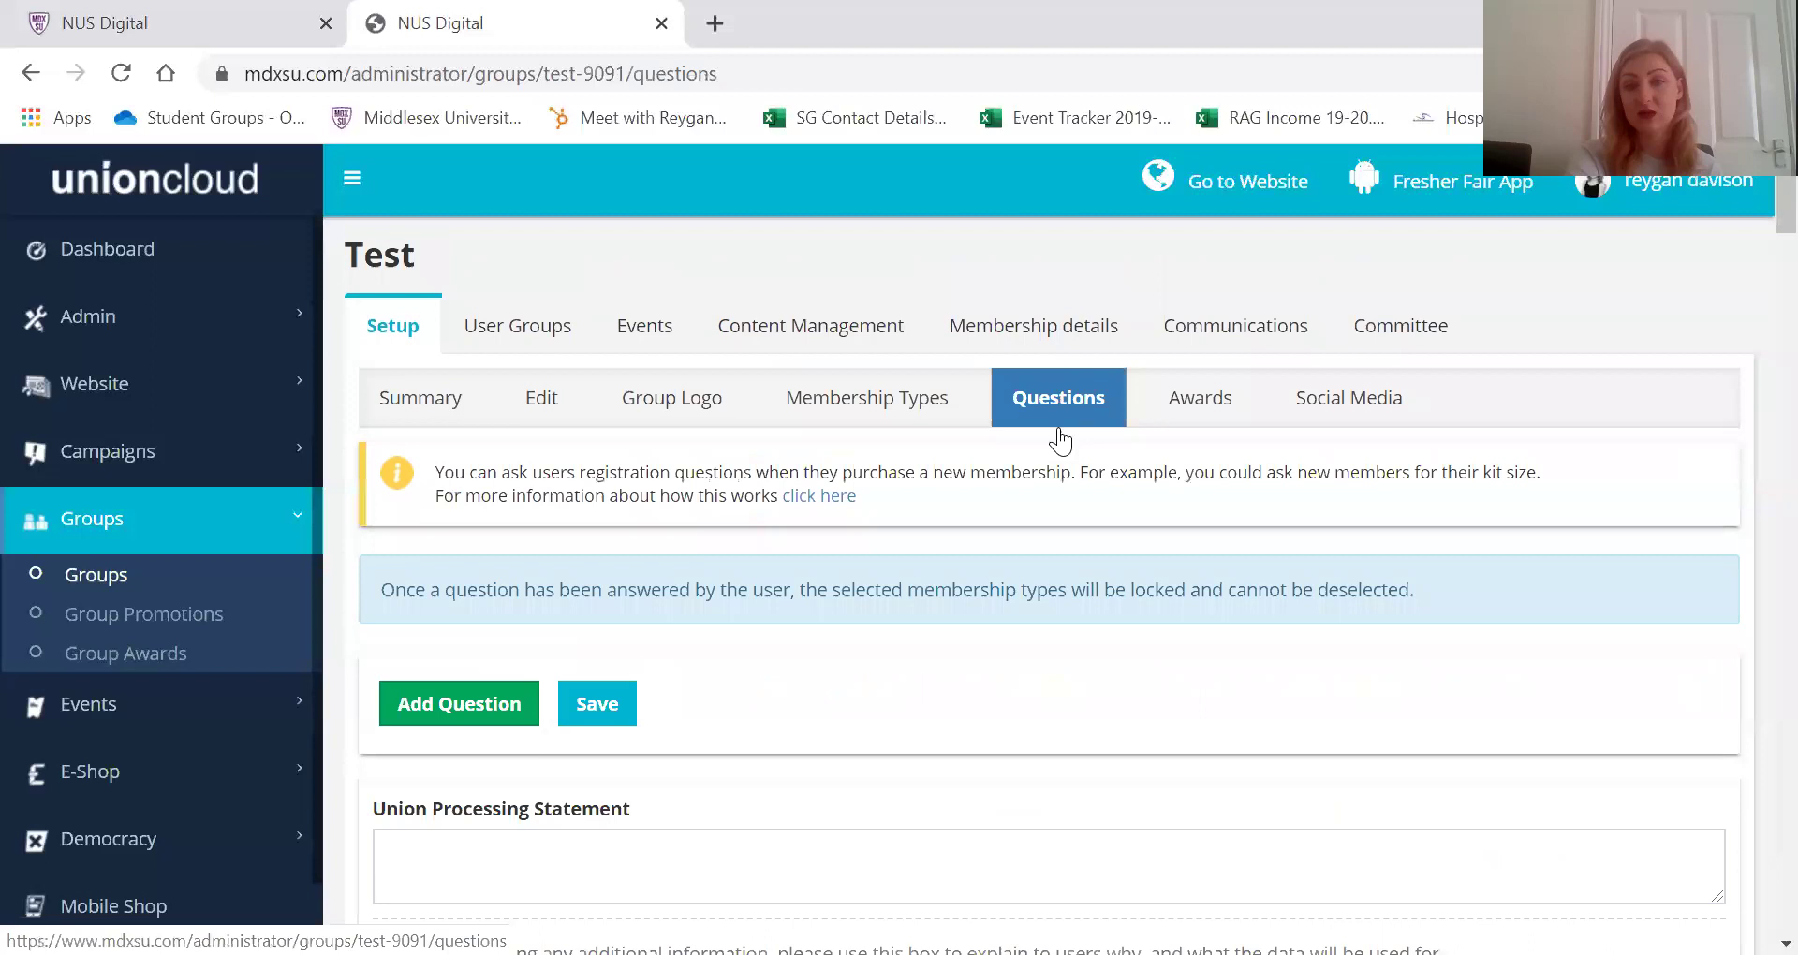
{"action": "scroll", "coordinate": [1032, 689], "scroll_direction": "down", "scroll_amount": 1}
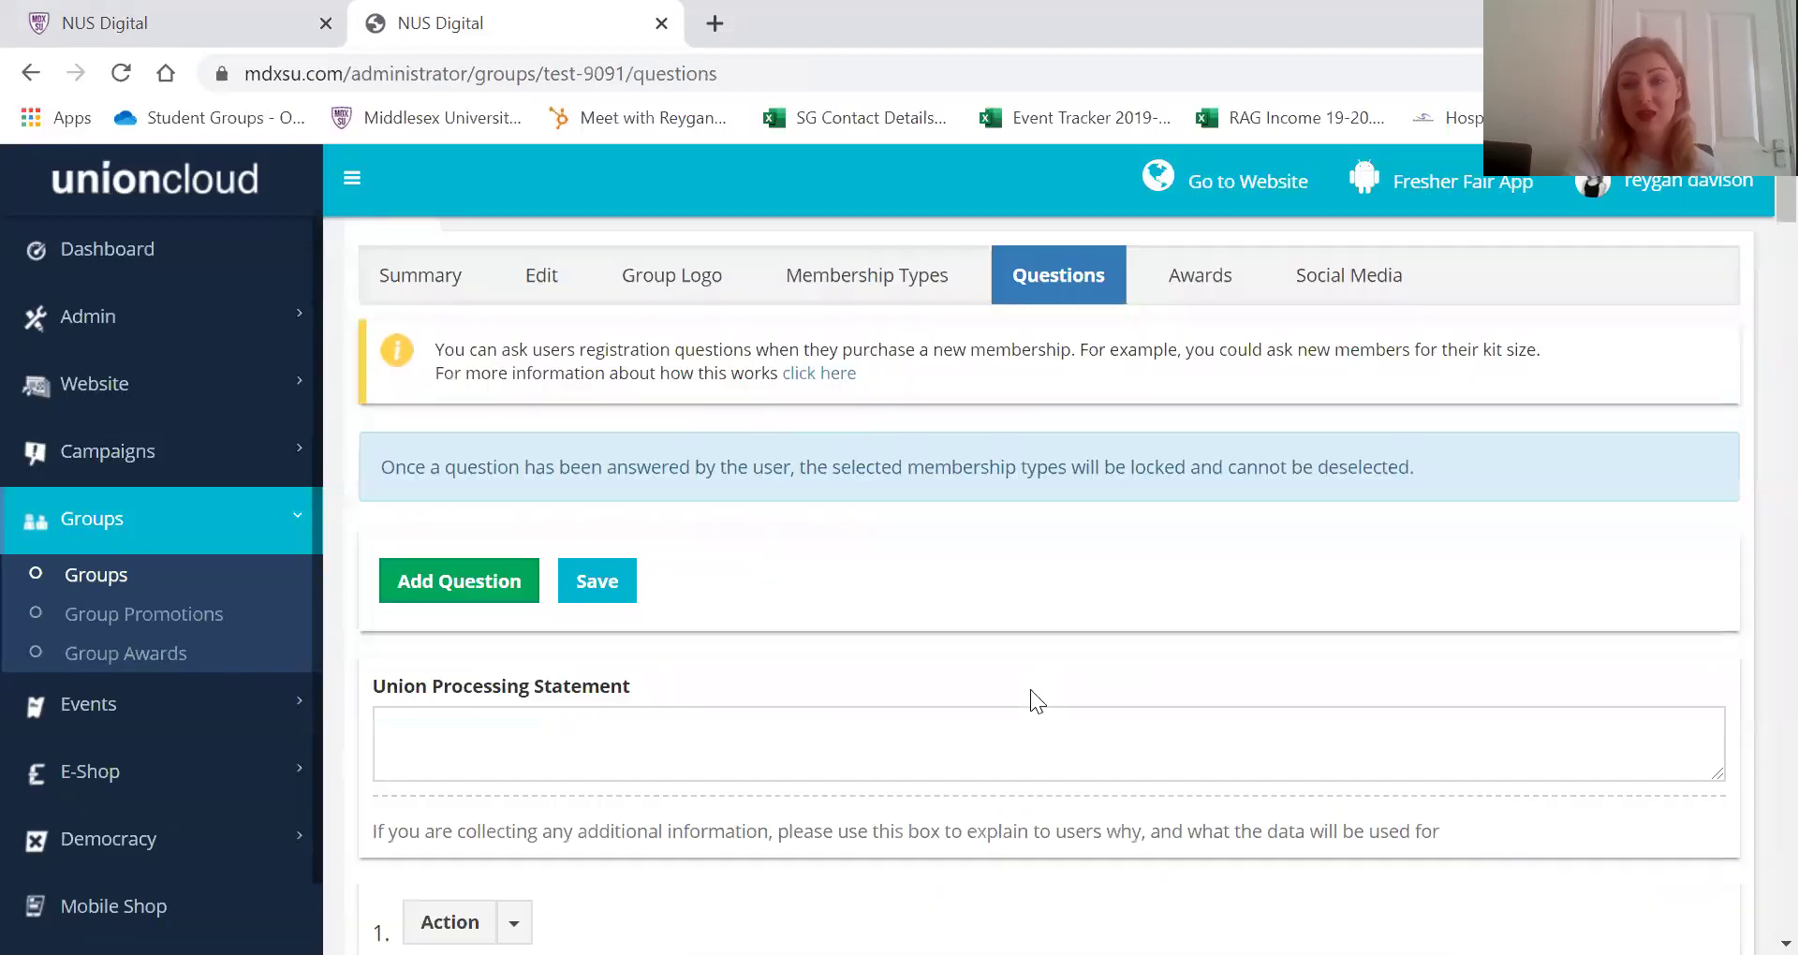
{"action": "scroll", "coordinate": [1030, 689], "scroll_direction": "down", "scroll_amount": 5}
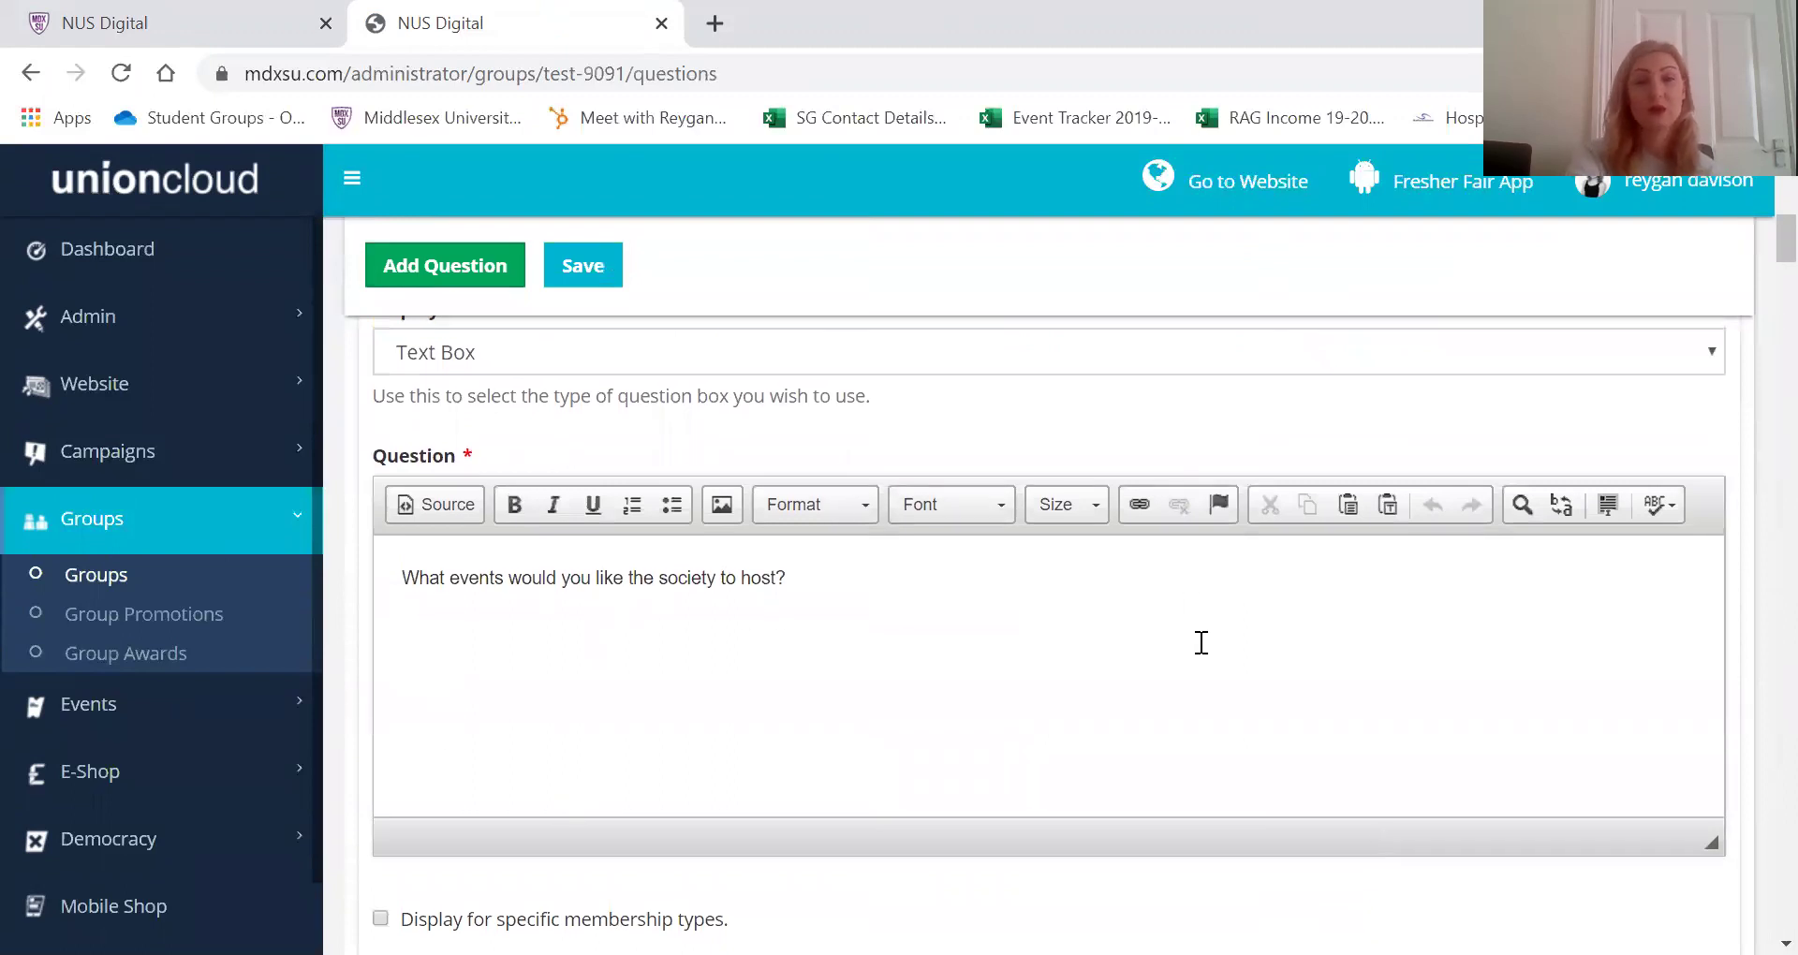
{"action": "scroll", "coordinate": [1201, 643], "scroll_direction": "up", "scroll_amount": 6}
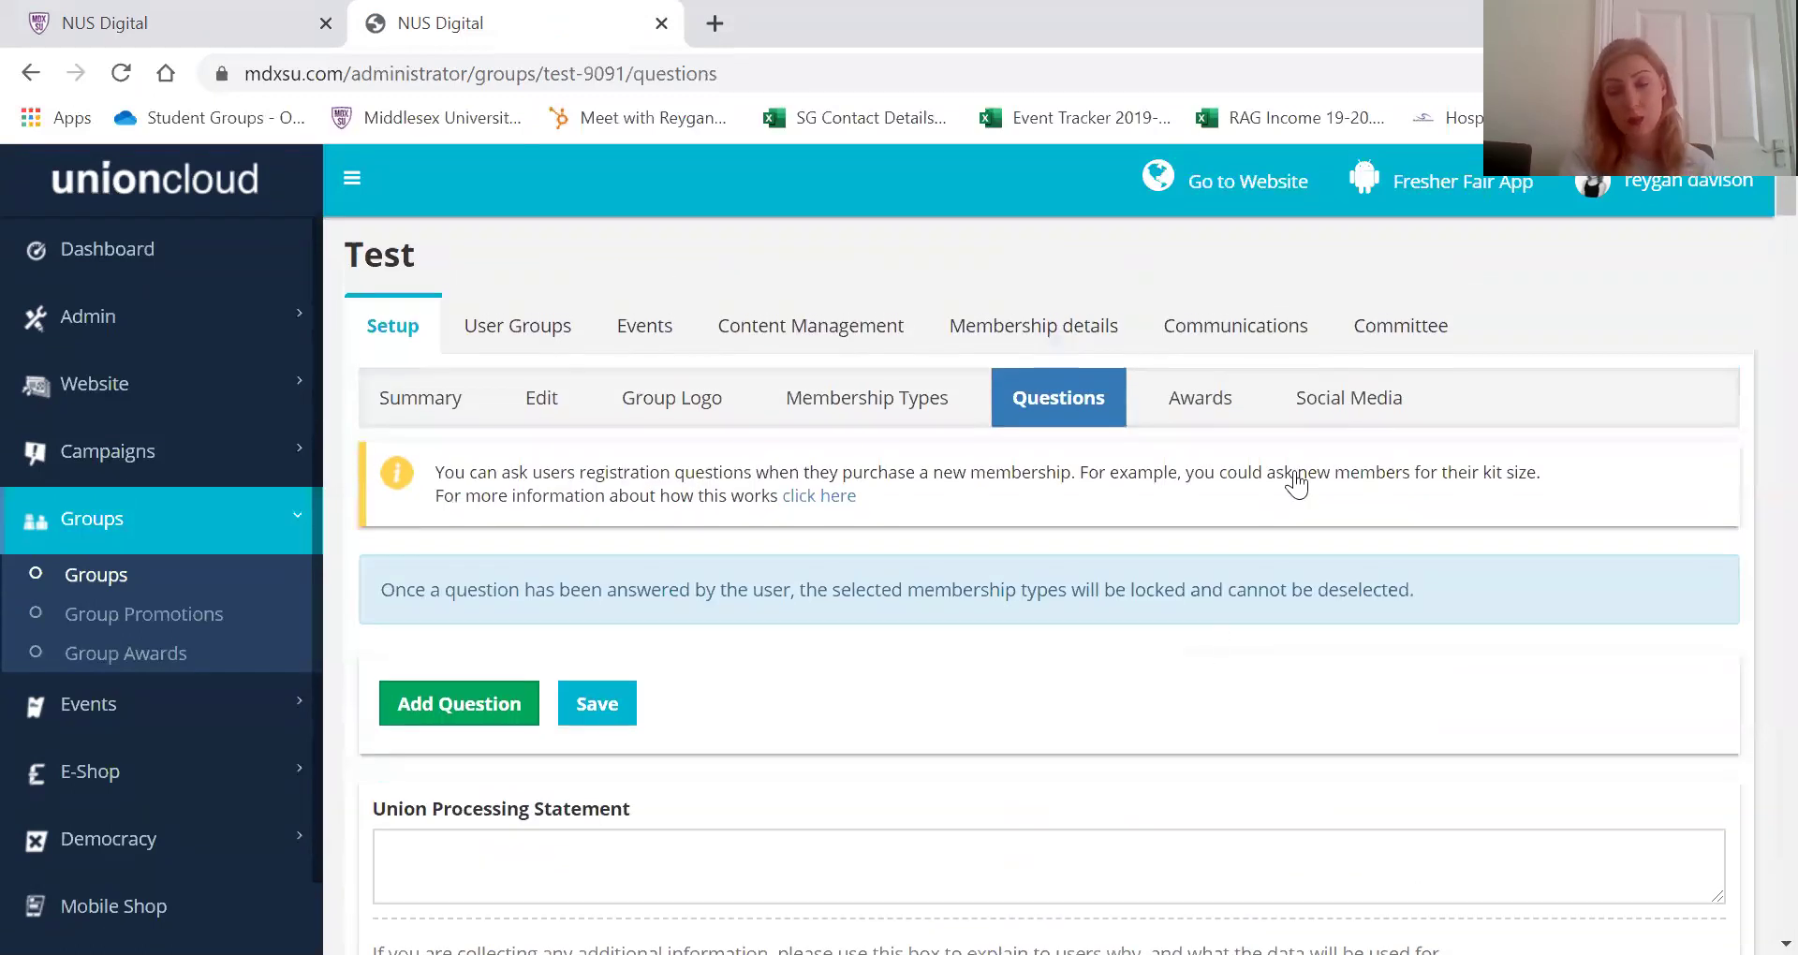
{"action": "left_click", "coordinate": [1332, 406]}
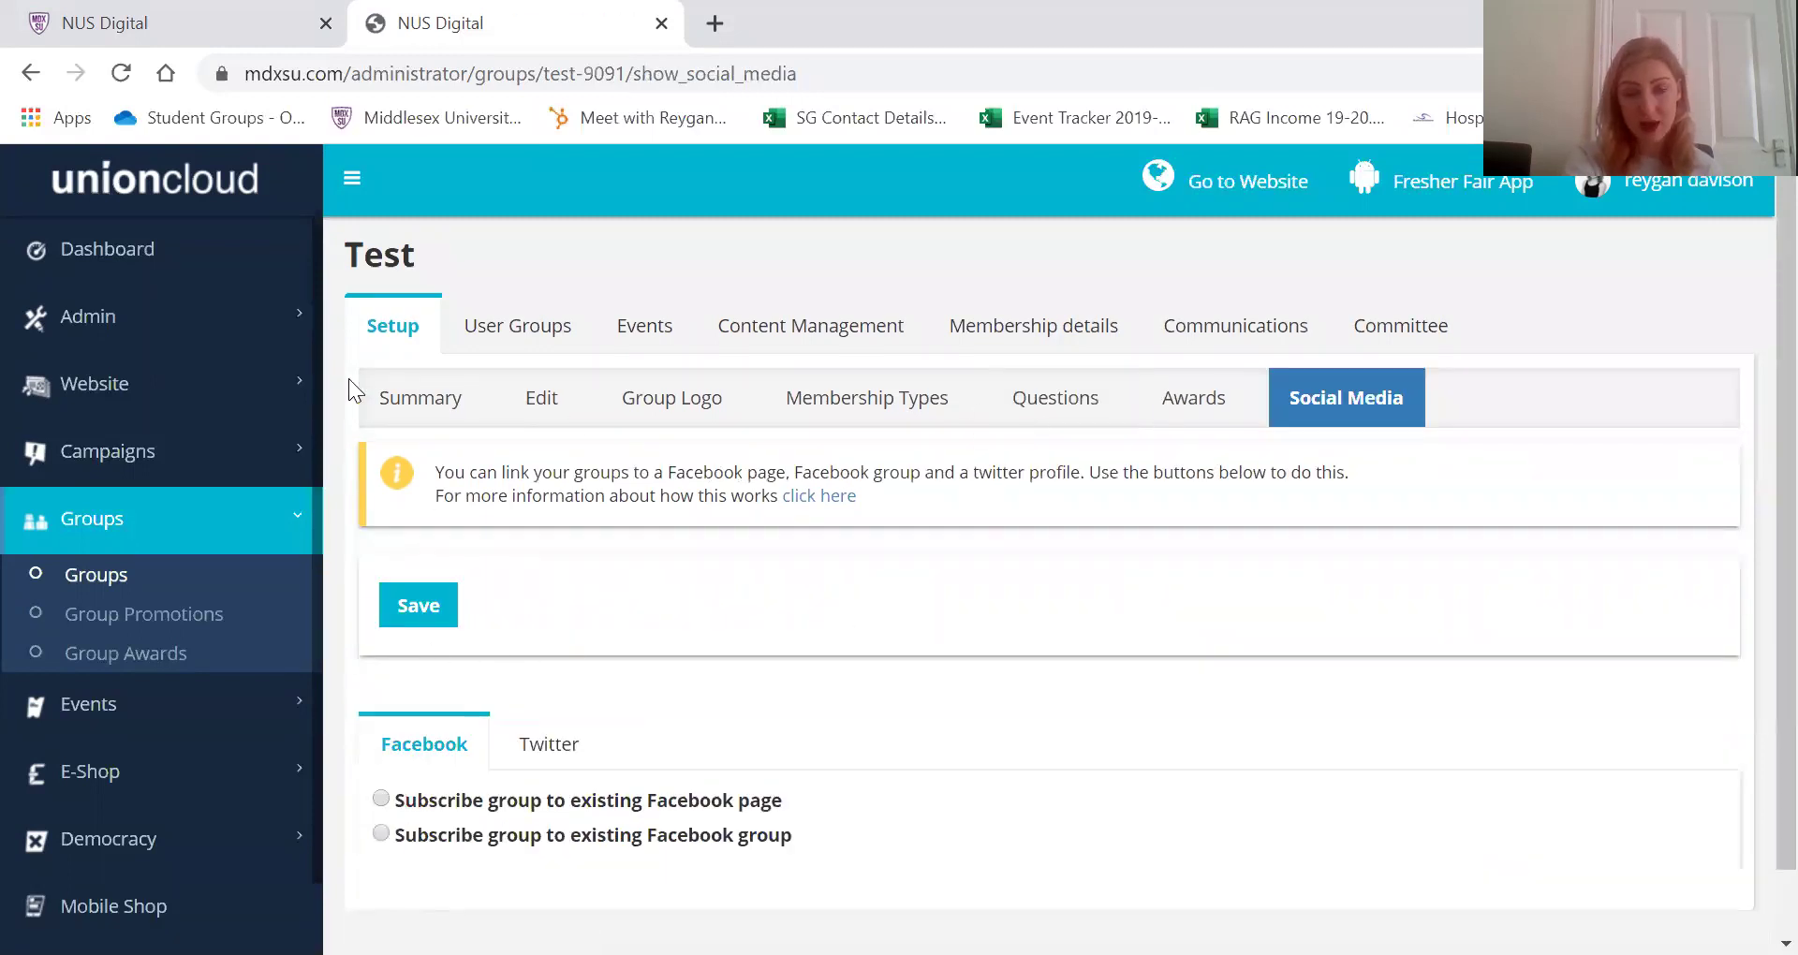
In User Groups, show the Administrators count and check its one-member list
{"action": "left_click", "coordinate": [542, 341]}
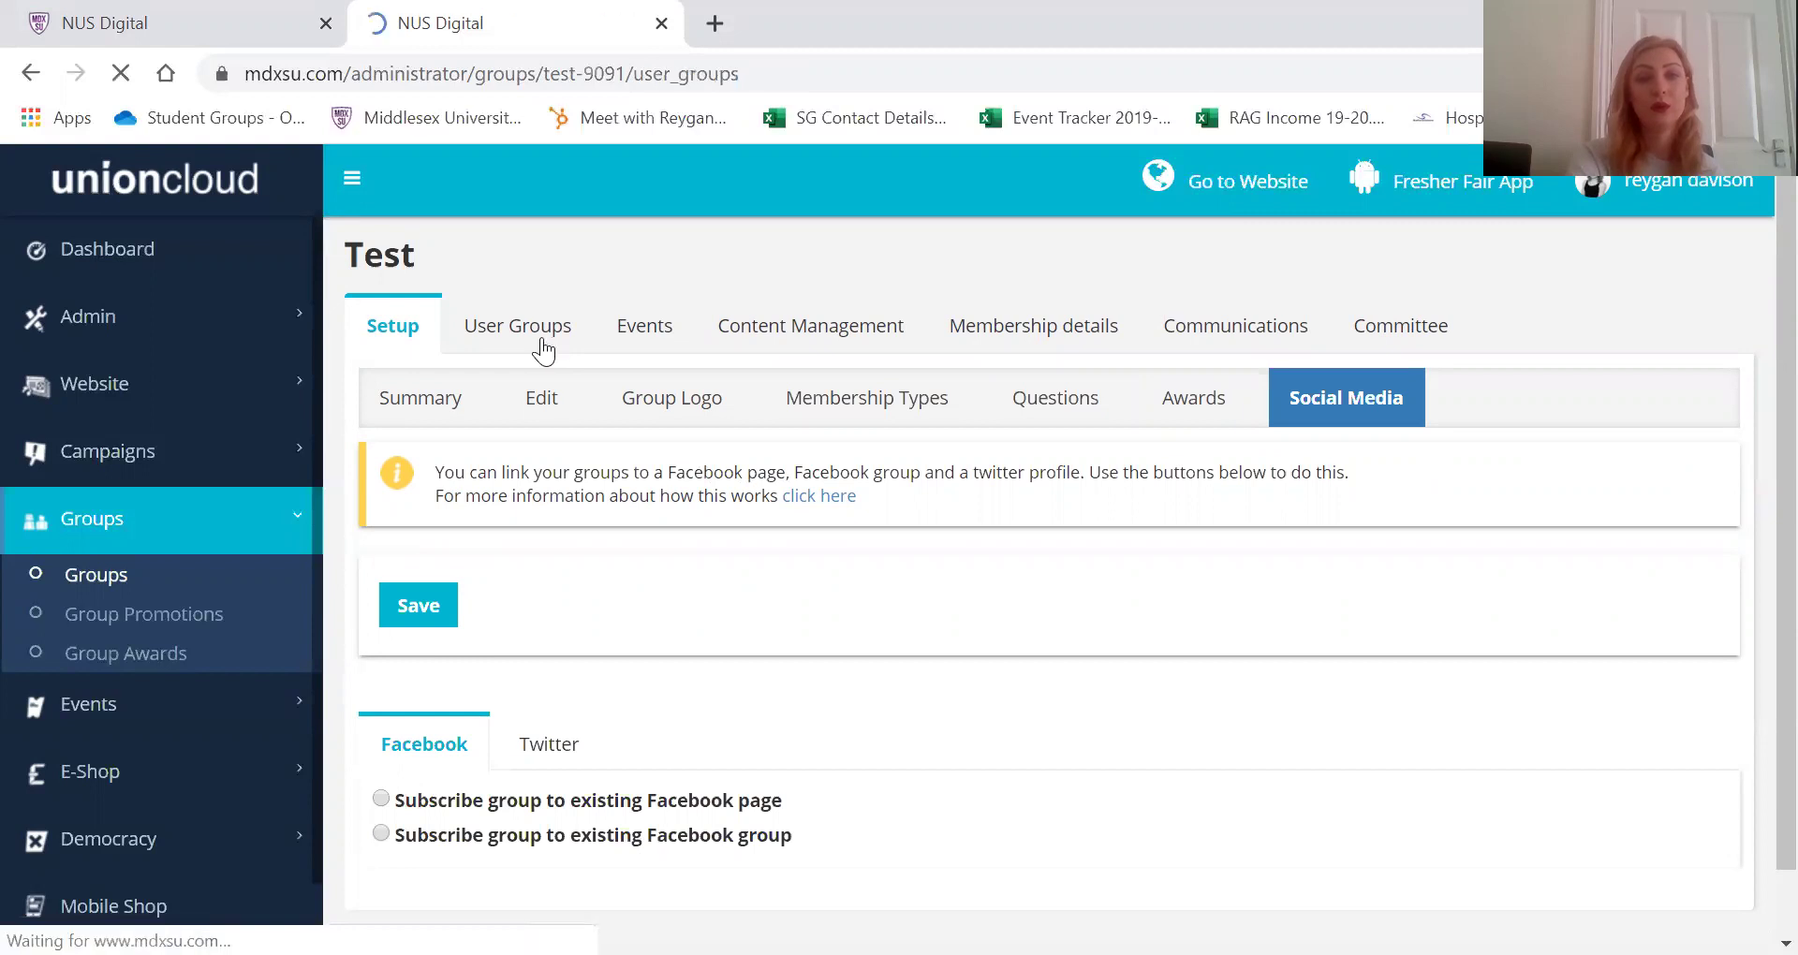
{"action": "scroll", "coordinate": [884, 520], "scroll_direction": "down", "scroll_amount": 2}
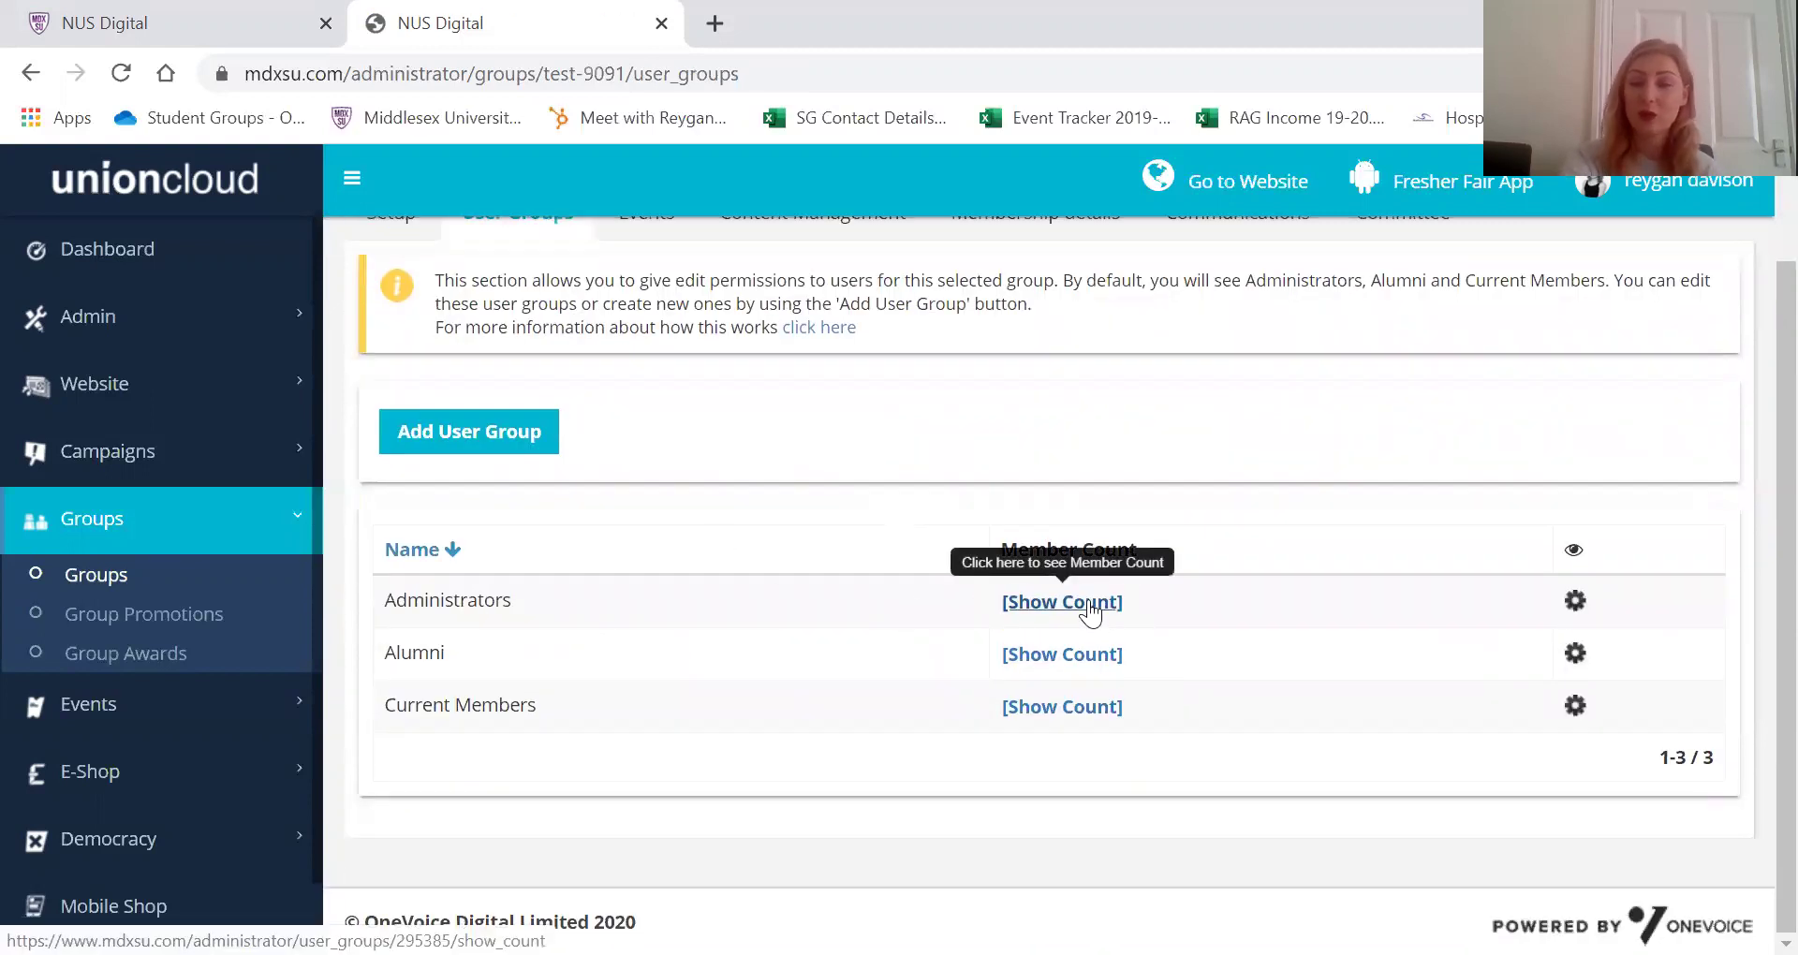
{"action": "left_click", "coordinate": [1093, 609]}
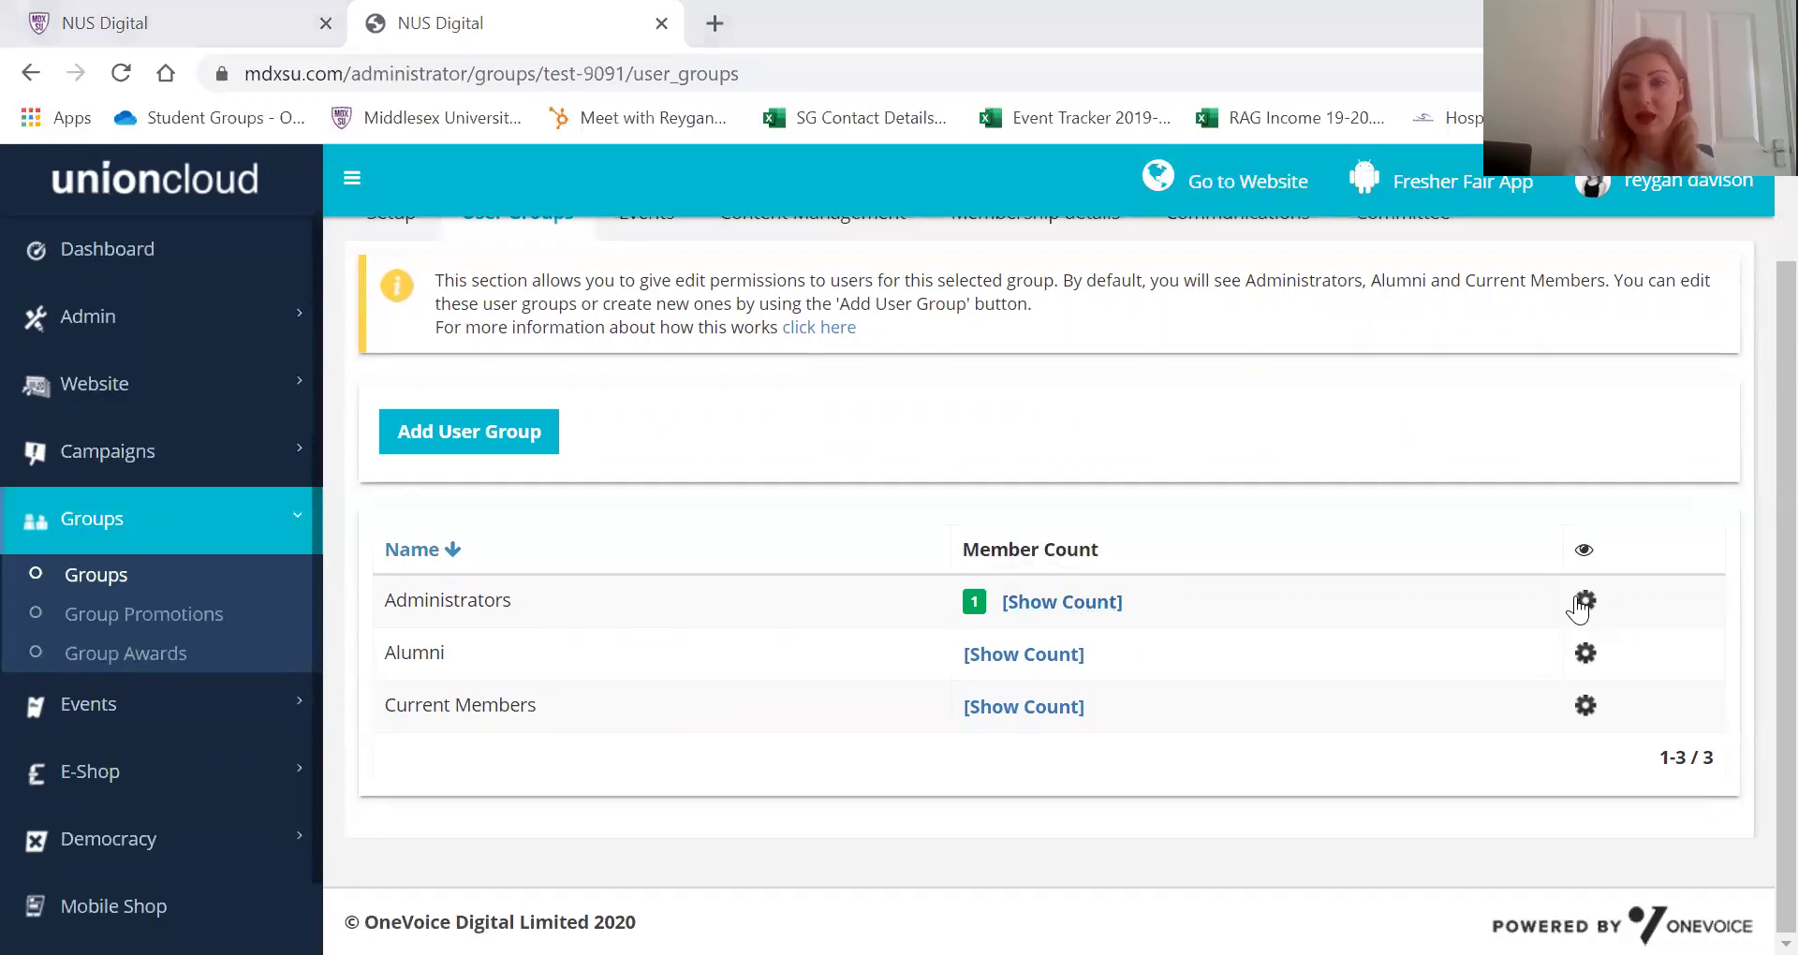
{"action": "mouse_move", "coordinate": [1579, 608]}
{"action": "left_click", "coordinate": [1444, 599]}
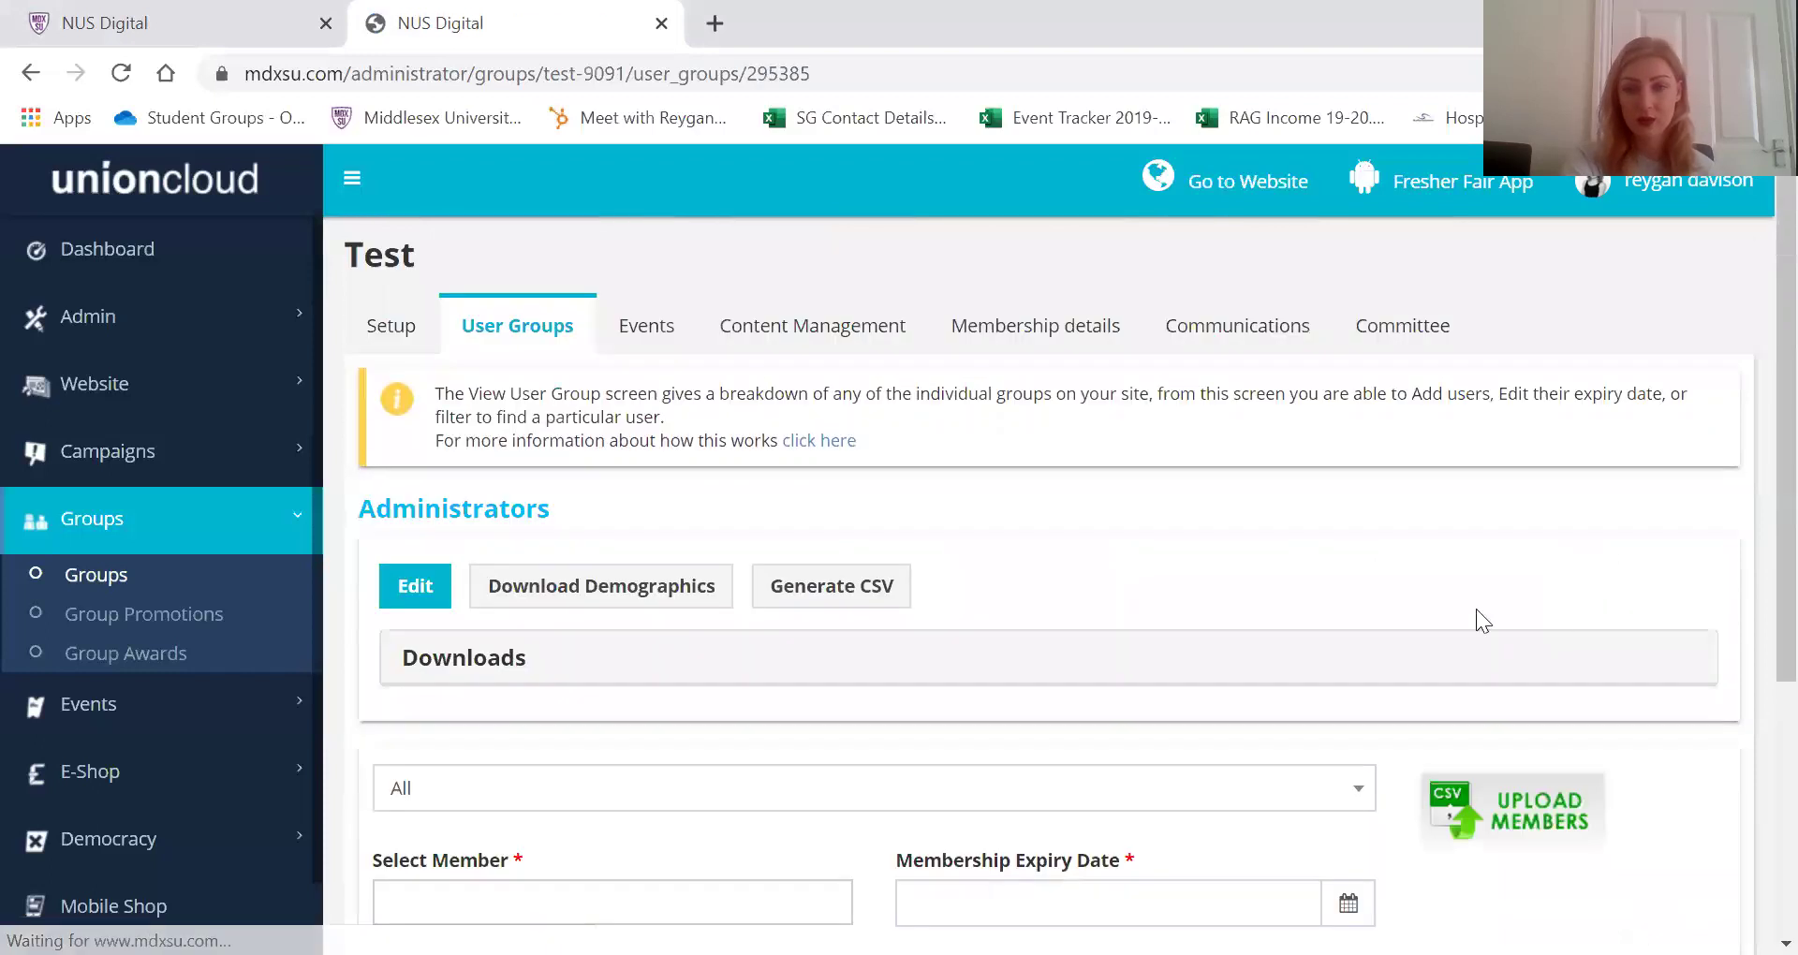
{"action": "scroll", "coordinate": [1069, 670], "scroll_direction": "down", "scroll_amount": 3}
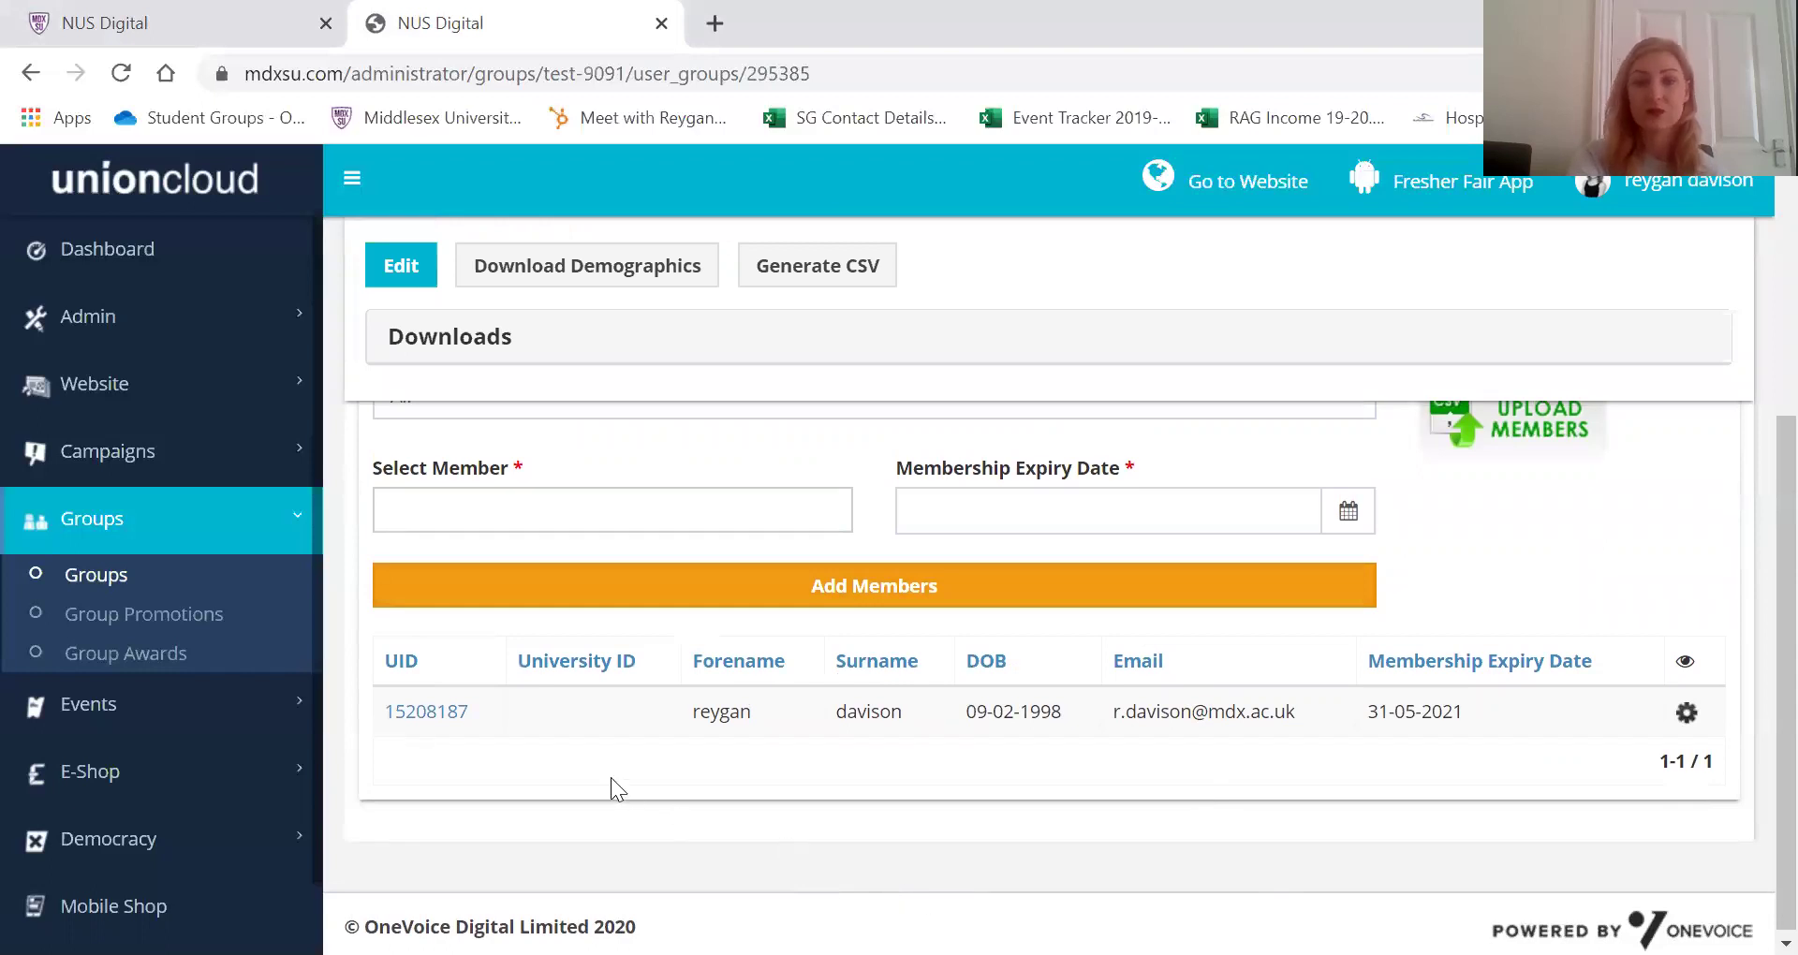
{"action": "scroll", "coordinate": [889, 691], "scroll_direction": "up", "scroll_amount": 5}
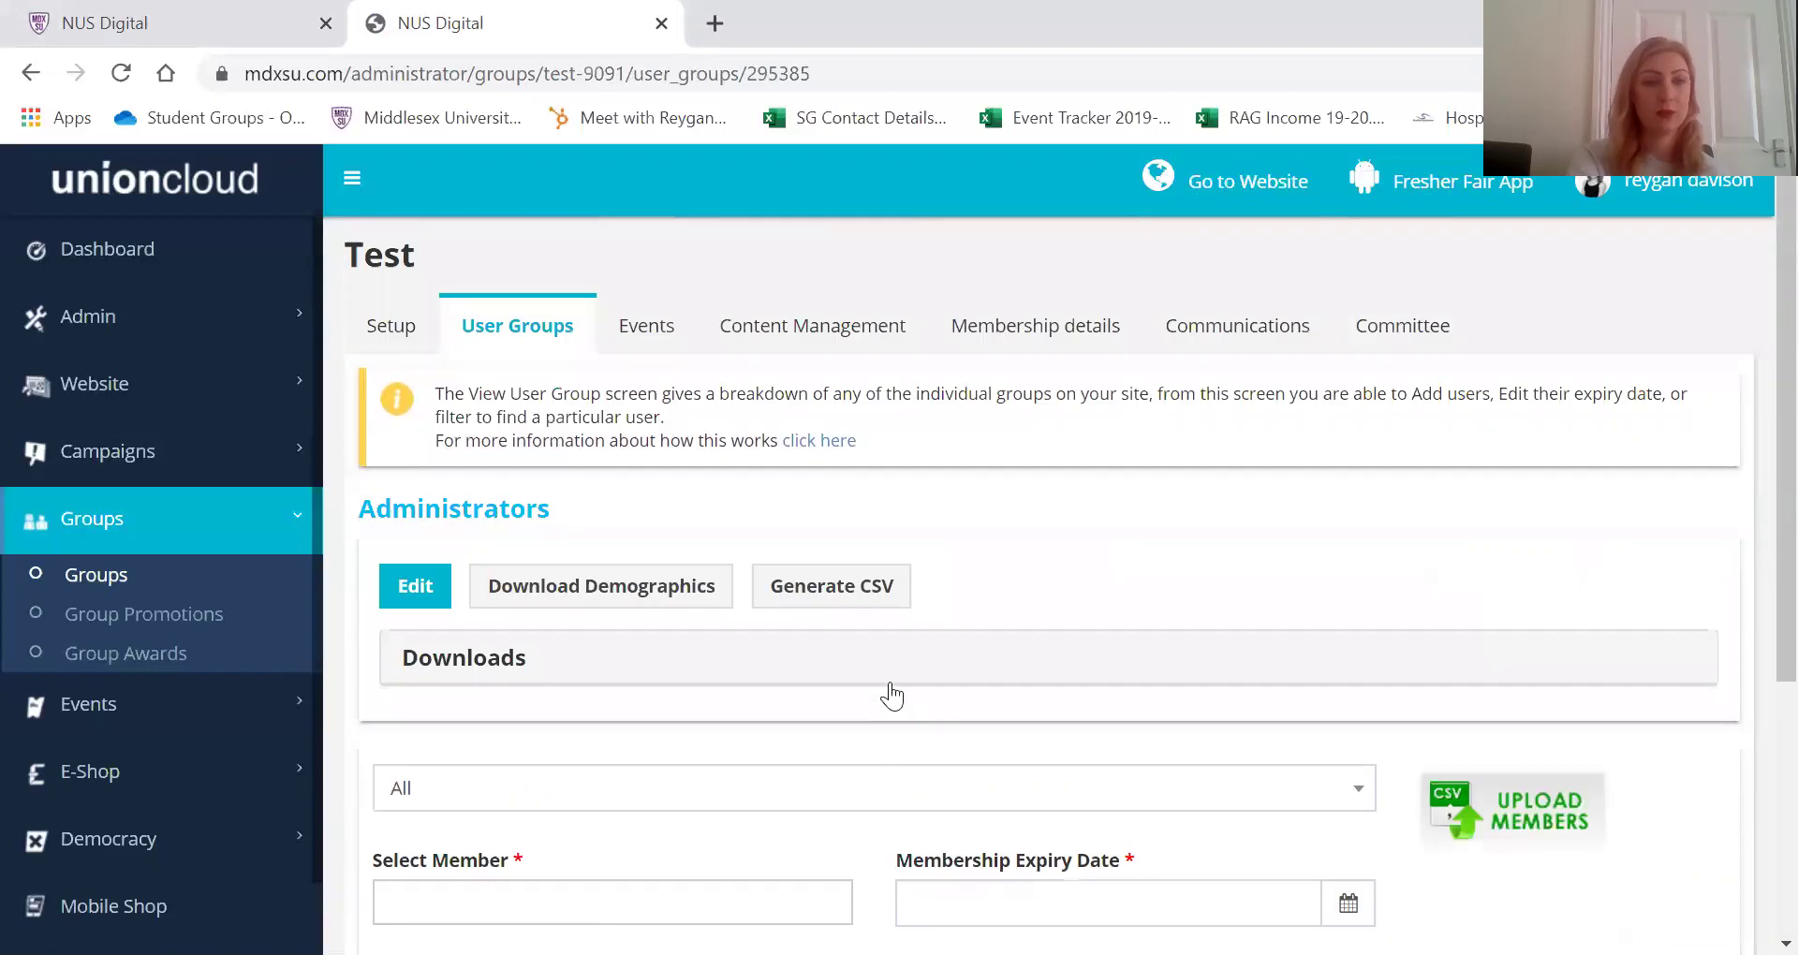
{"action": "left_click", "coordinate": [30, 75]}
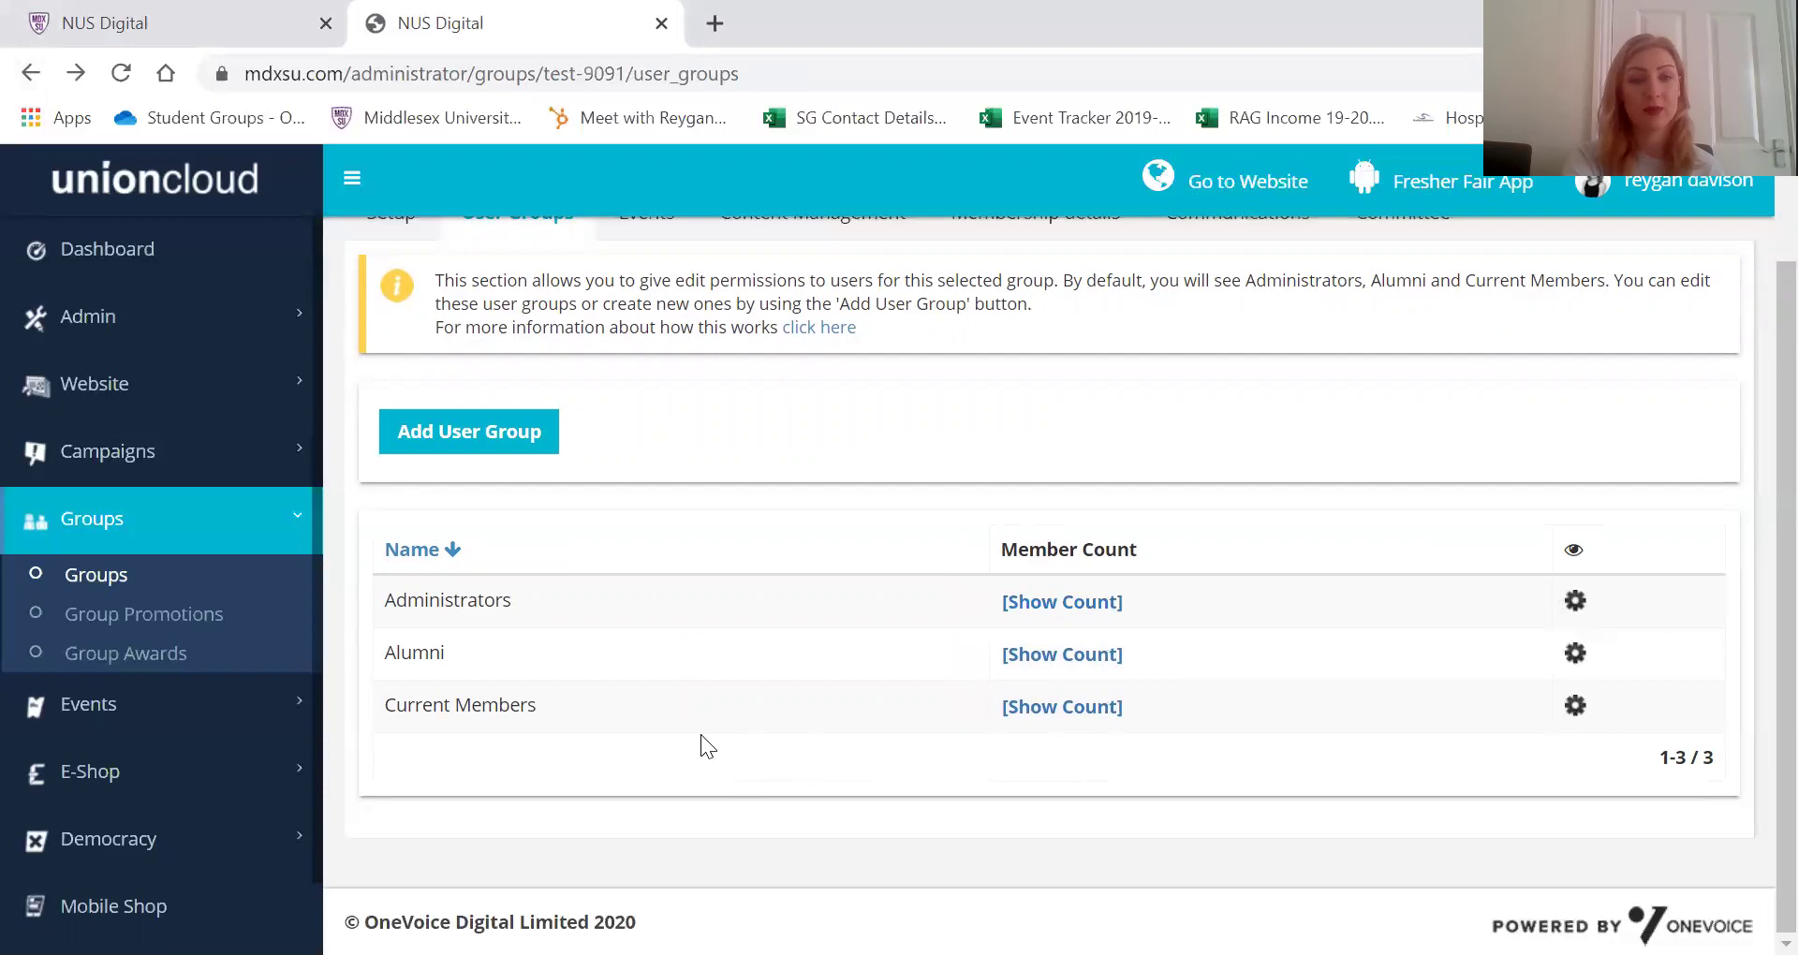
Show the Current Members count of one, then go to the Events list
{"action": "left_click", "coordinate": [1041, 719]}
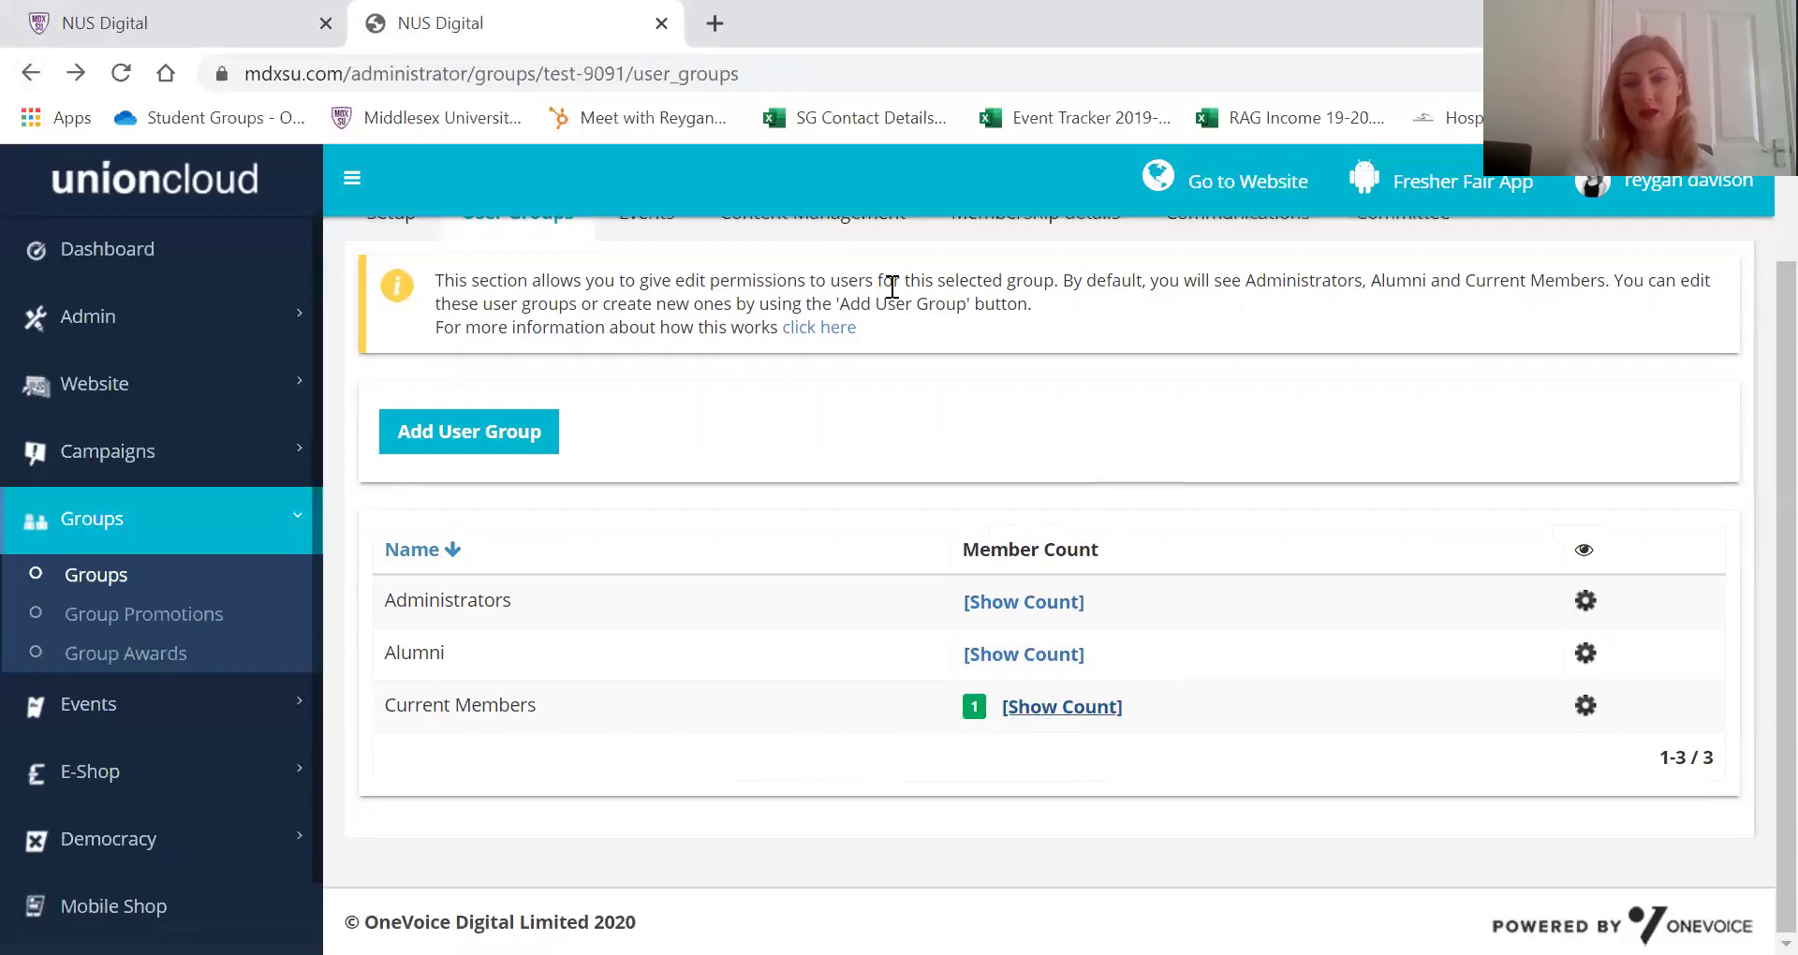
{"action": "scroll", "coordinate": [883, 337], "scroll_direction": "up", "scroll_amount": 2}
{"action": "left_click", "coordinate": [639, 330]}
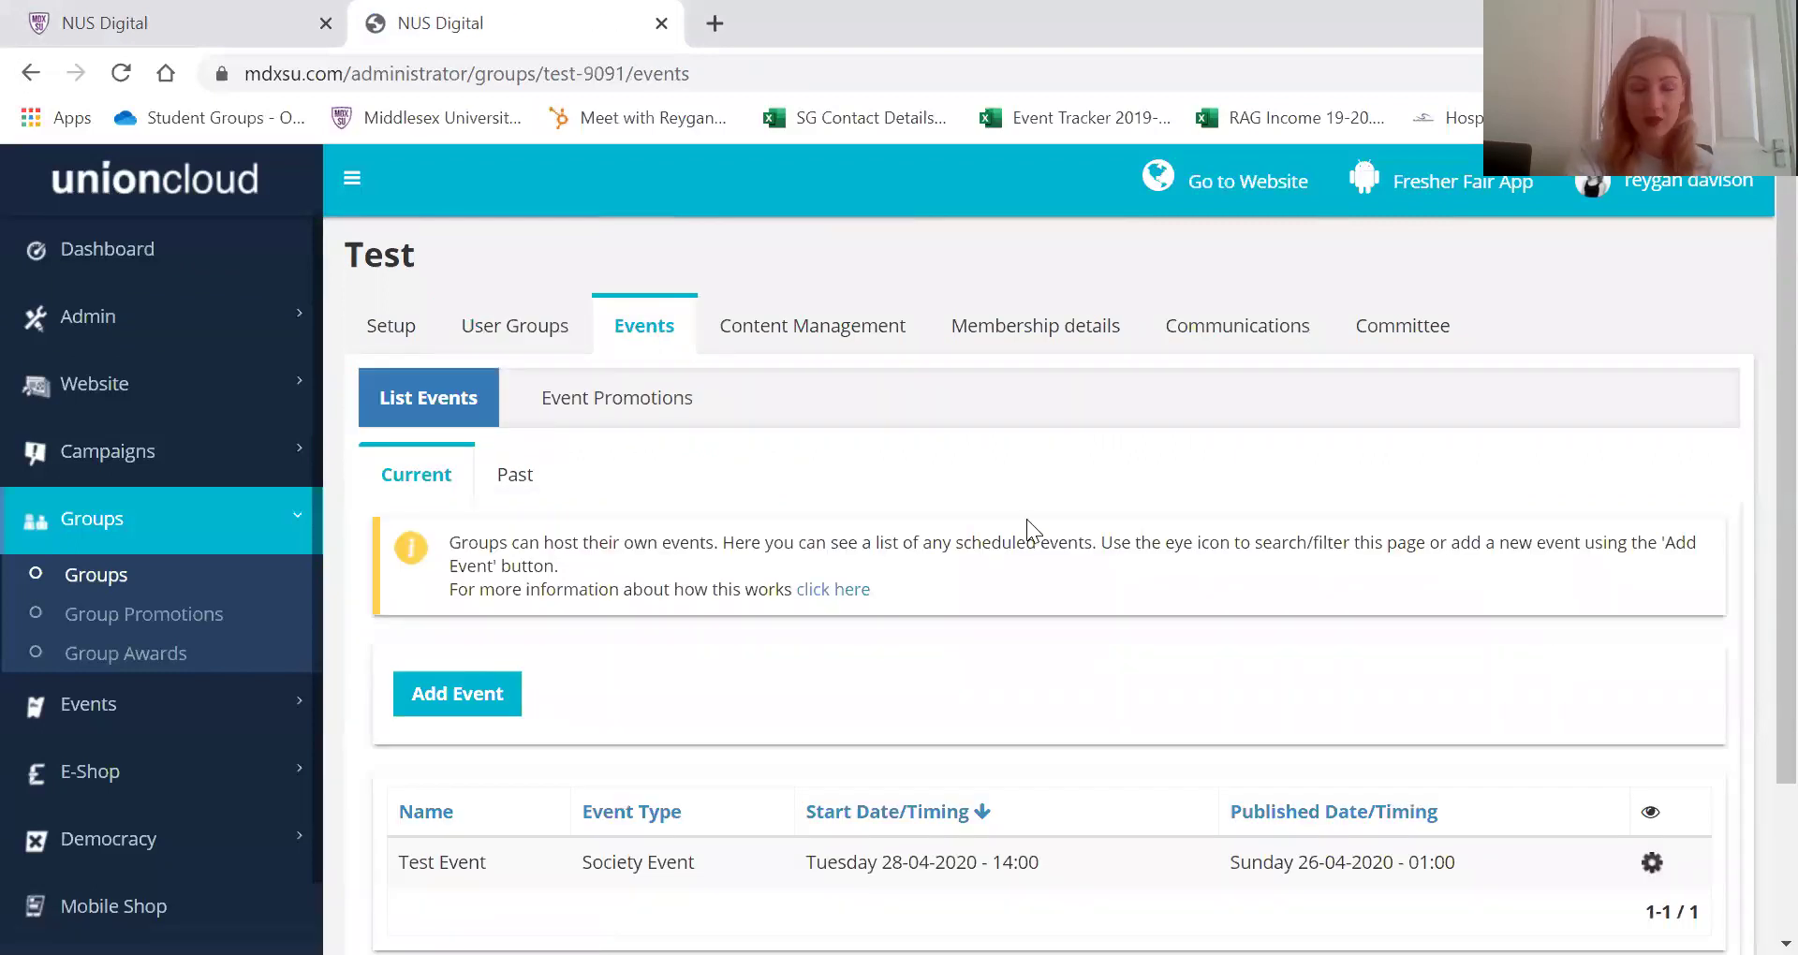
Add a new event named Test Event
{"action": "scroll", "coordinate": [1026, 519], "scroll_direction": "down", "scroll_amount": 2}
{"action": "left_click", "coordinate": [483, 534]}
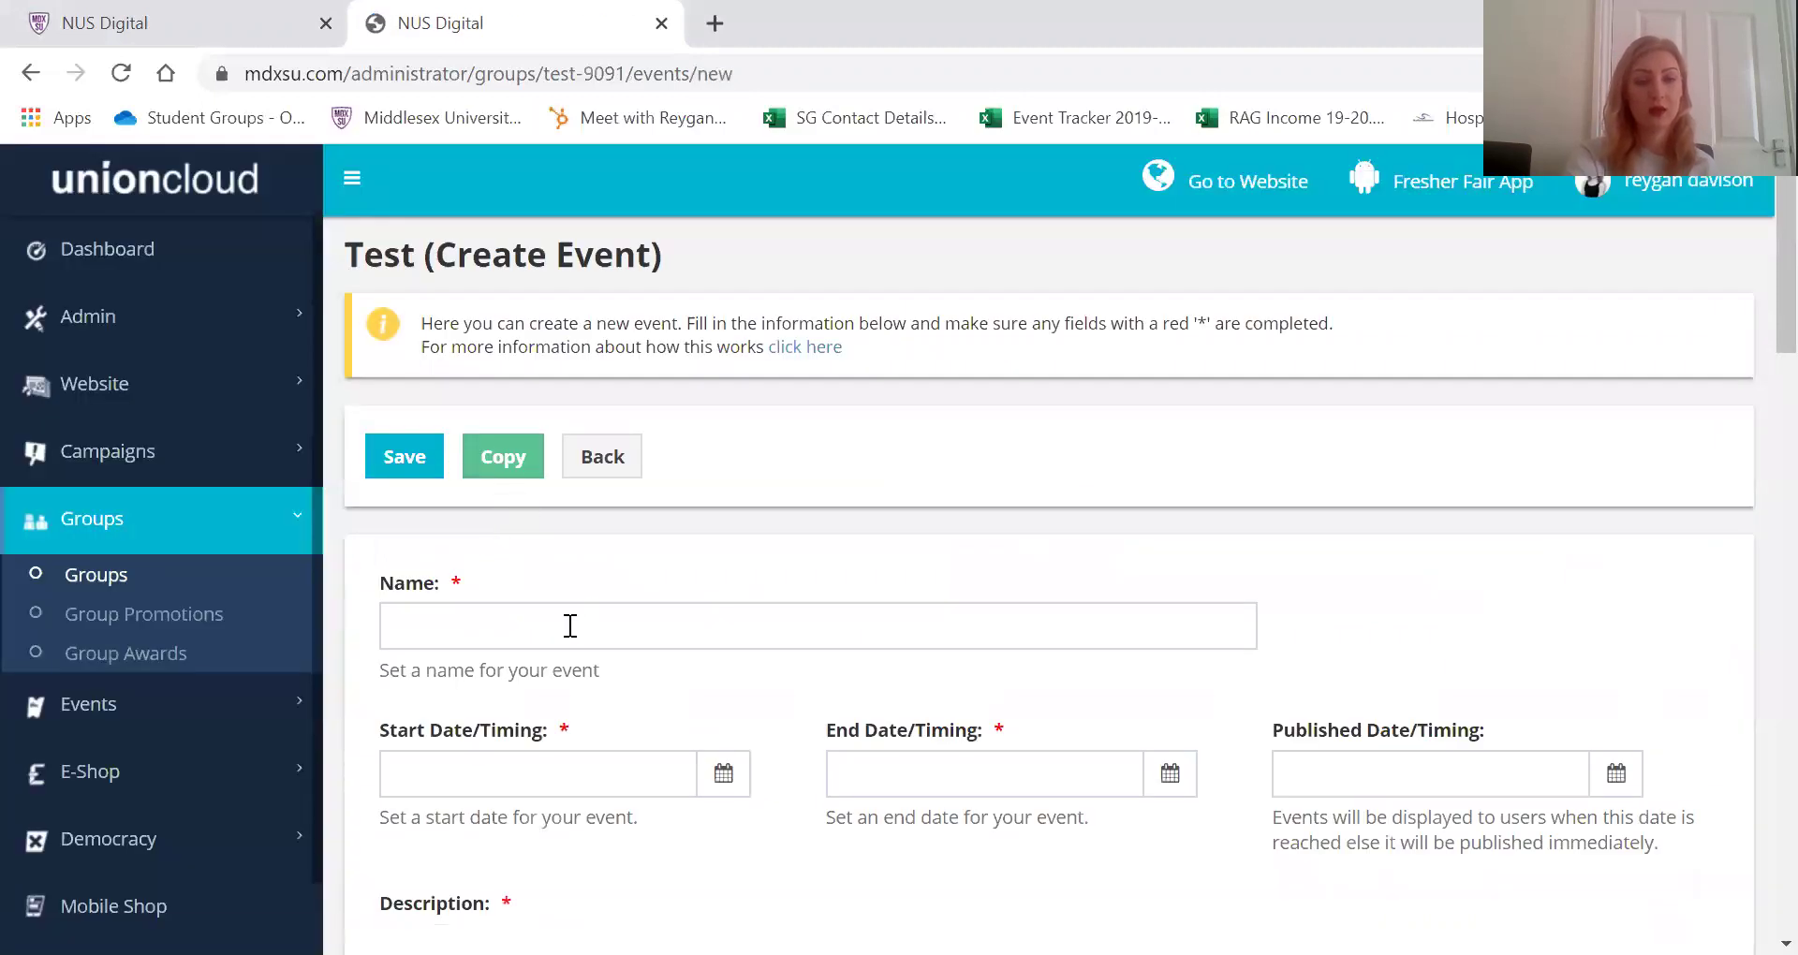
{"action": "left_click", "coordinate": [570, 625]}
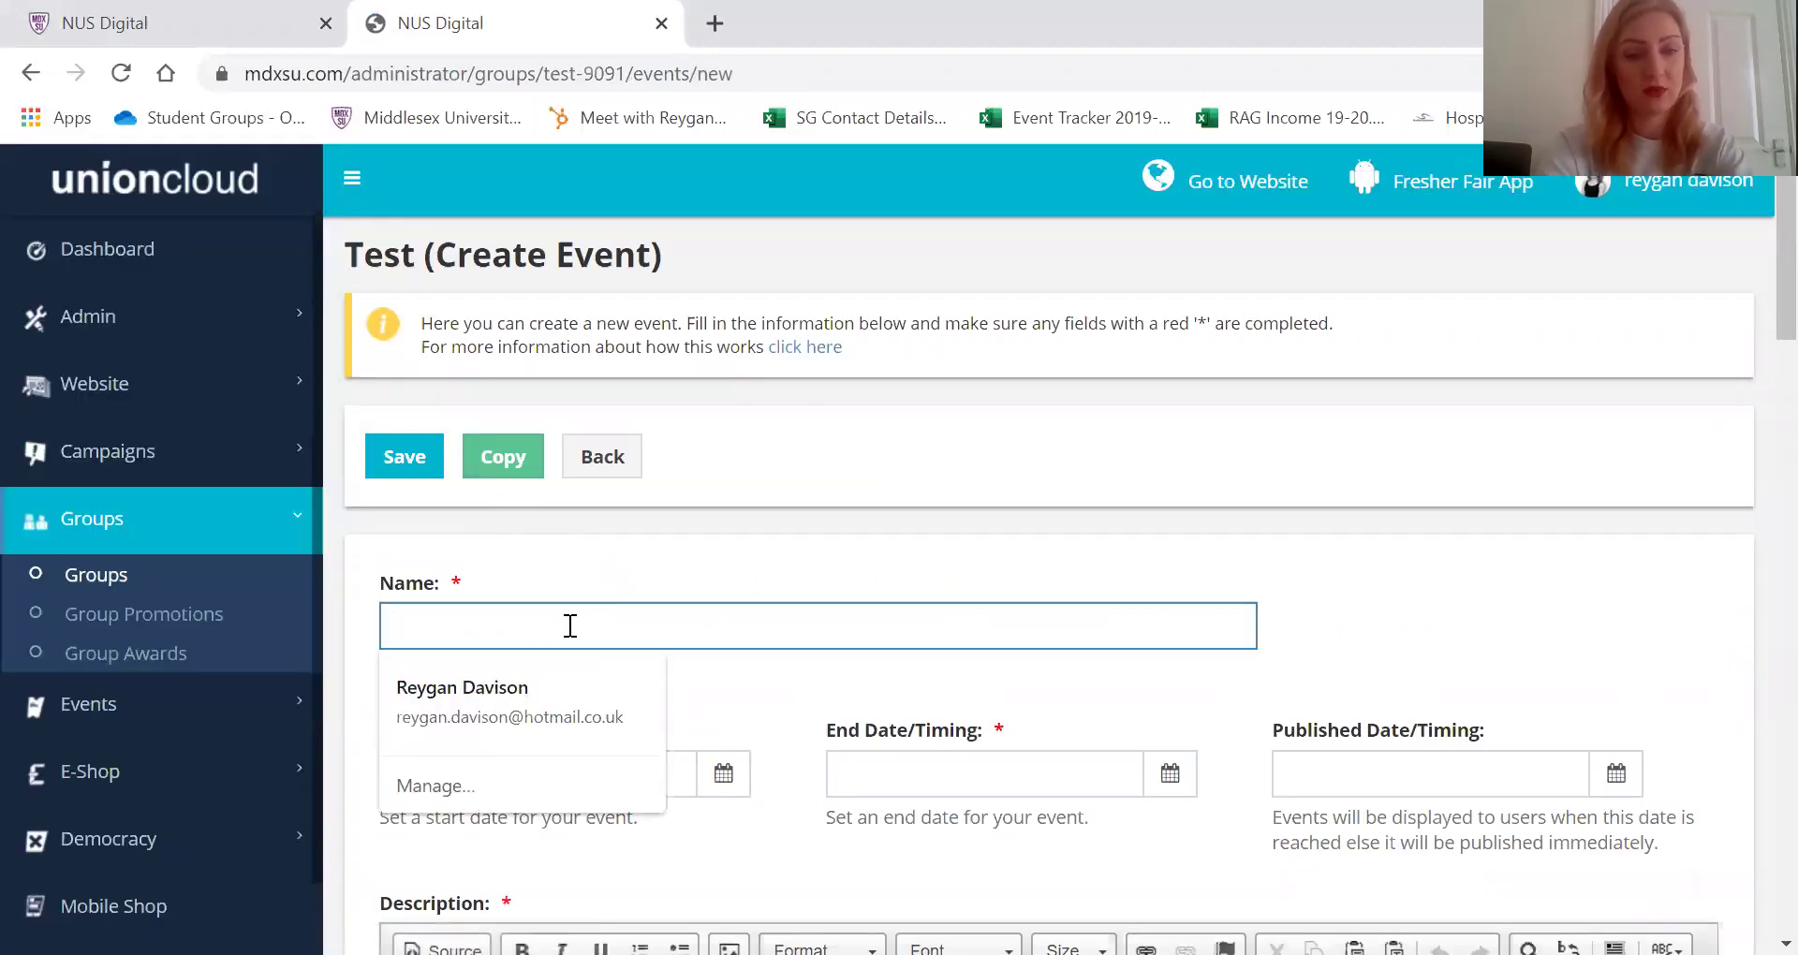
{"action": "type", "text": "Test Event"}
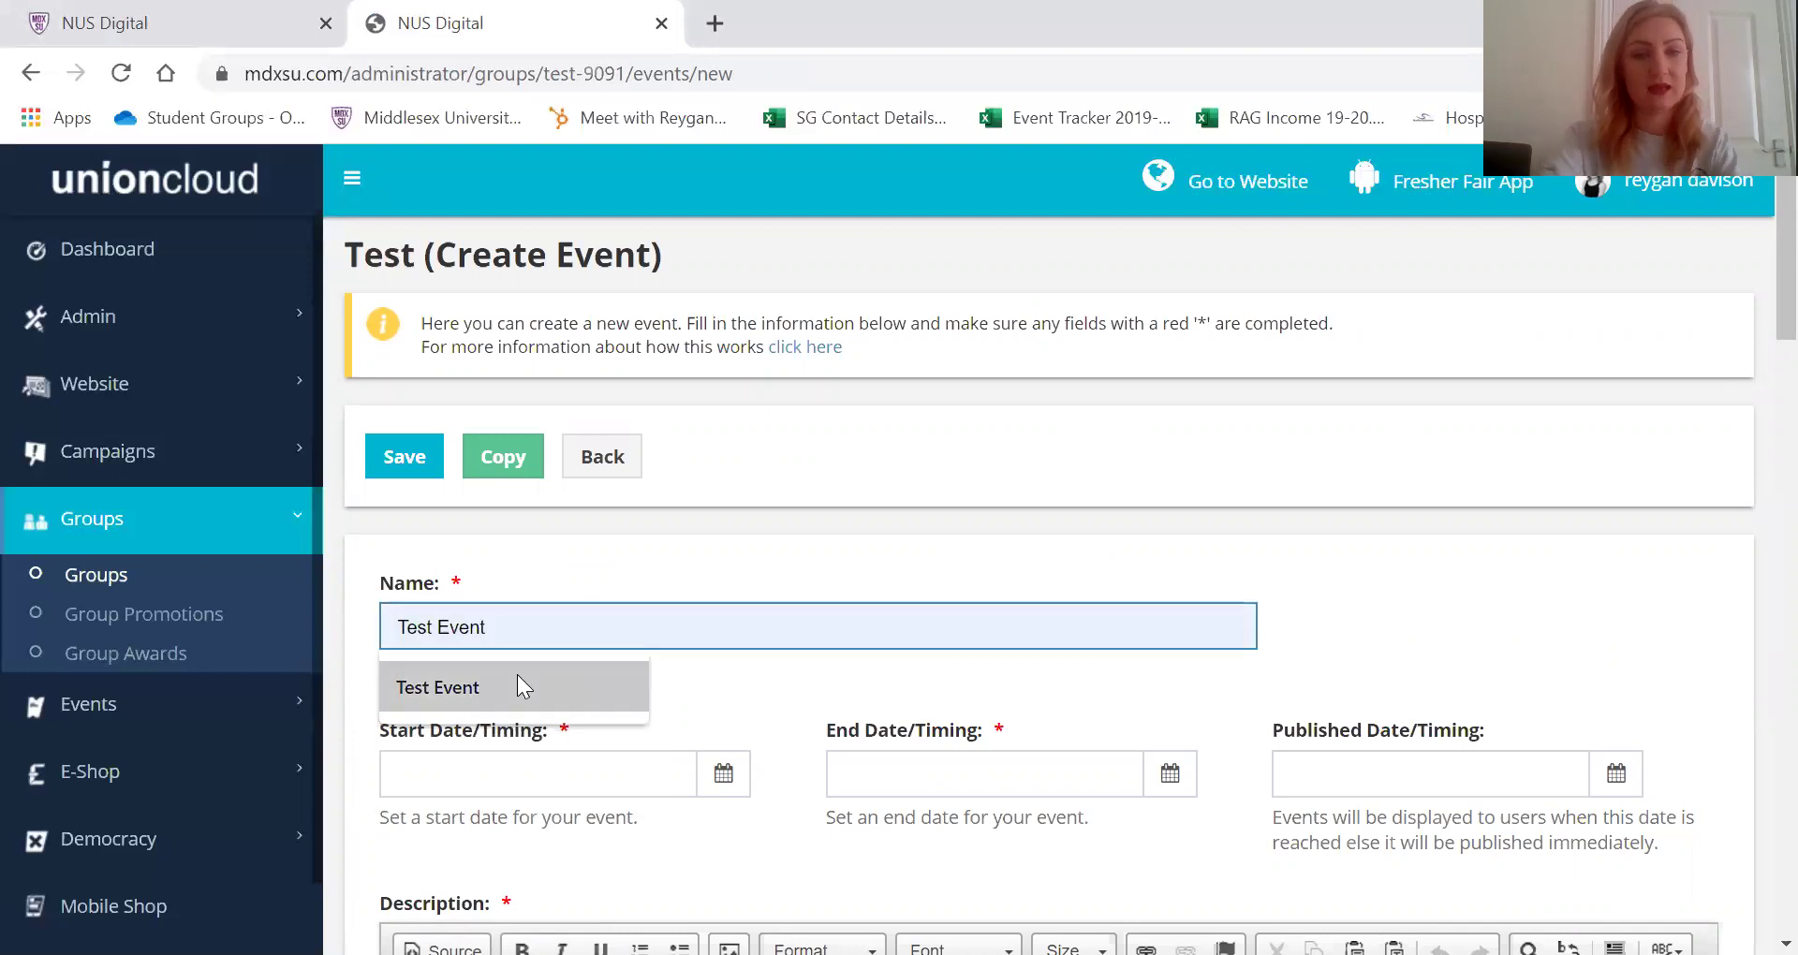
{"action": "left_click", "coordinate": [517, 687]}
Set the event to run 30-04-2020 from 2:00 PM to 3:00 PM
{"action": "left_click", "coordinate": [723, 777]}
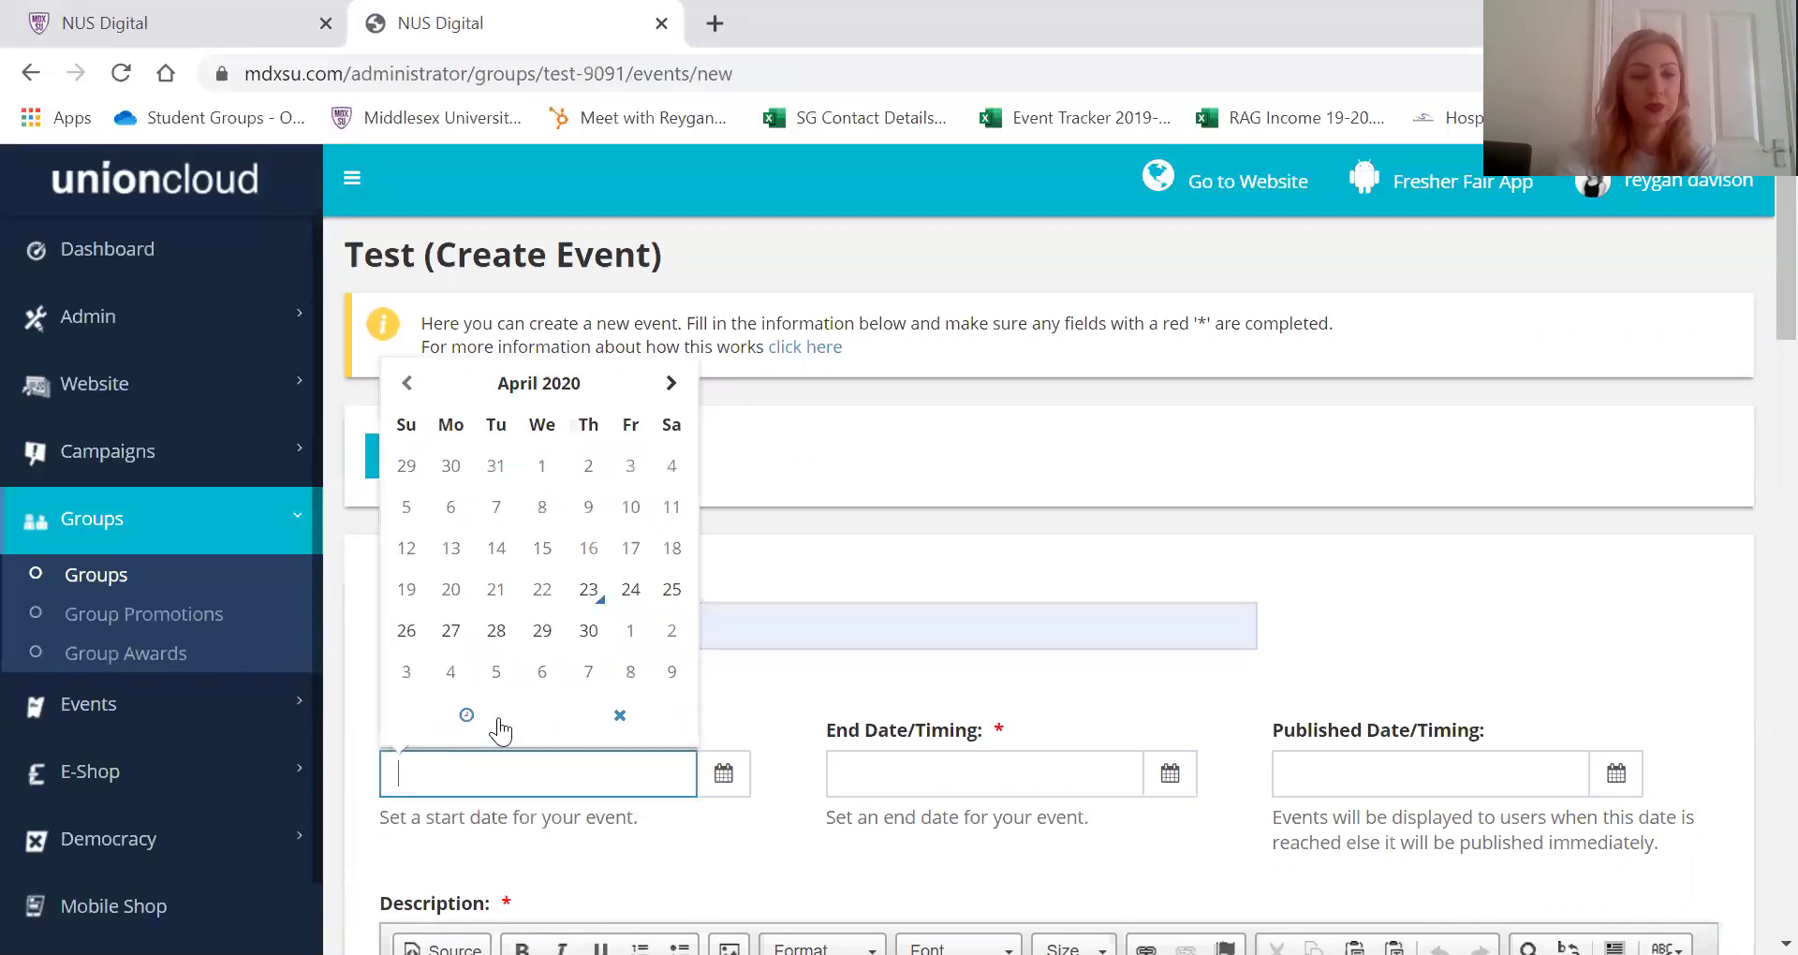
{"action": "left_click", "coordinate": [586, 634]}
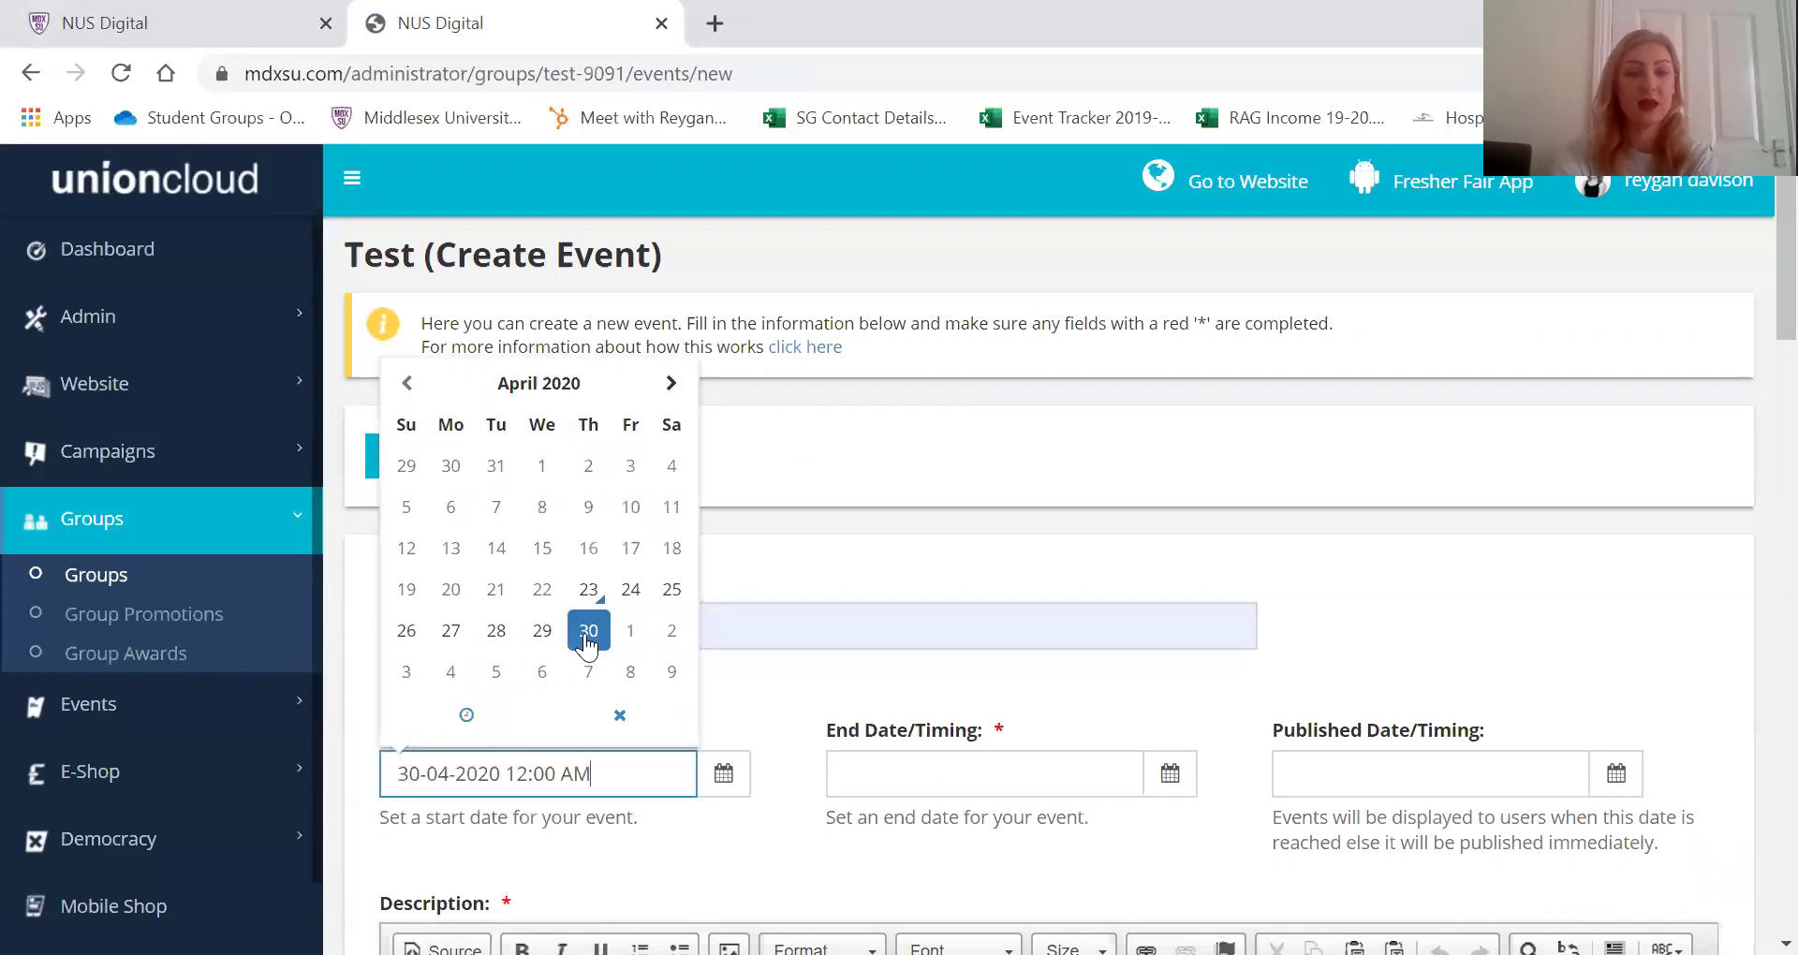
{"action": "left_click", "coordinate": [466, 715]}
{"action": "left_click", "coordinate": [438, 489]}
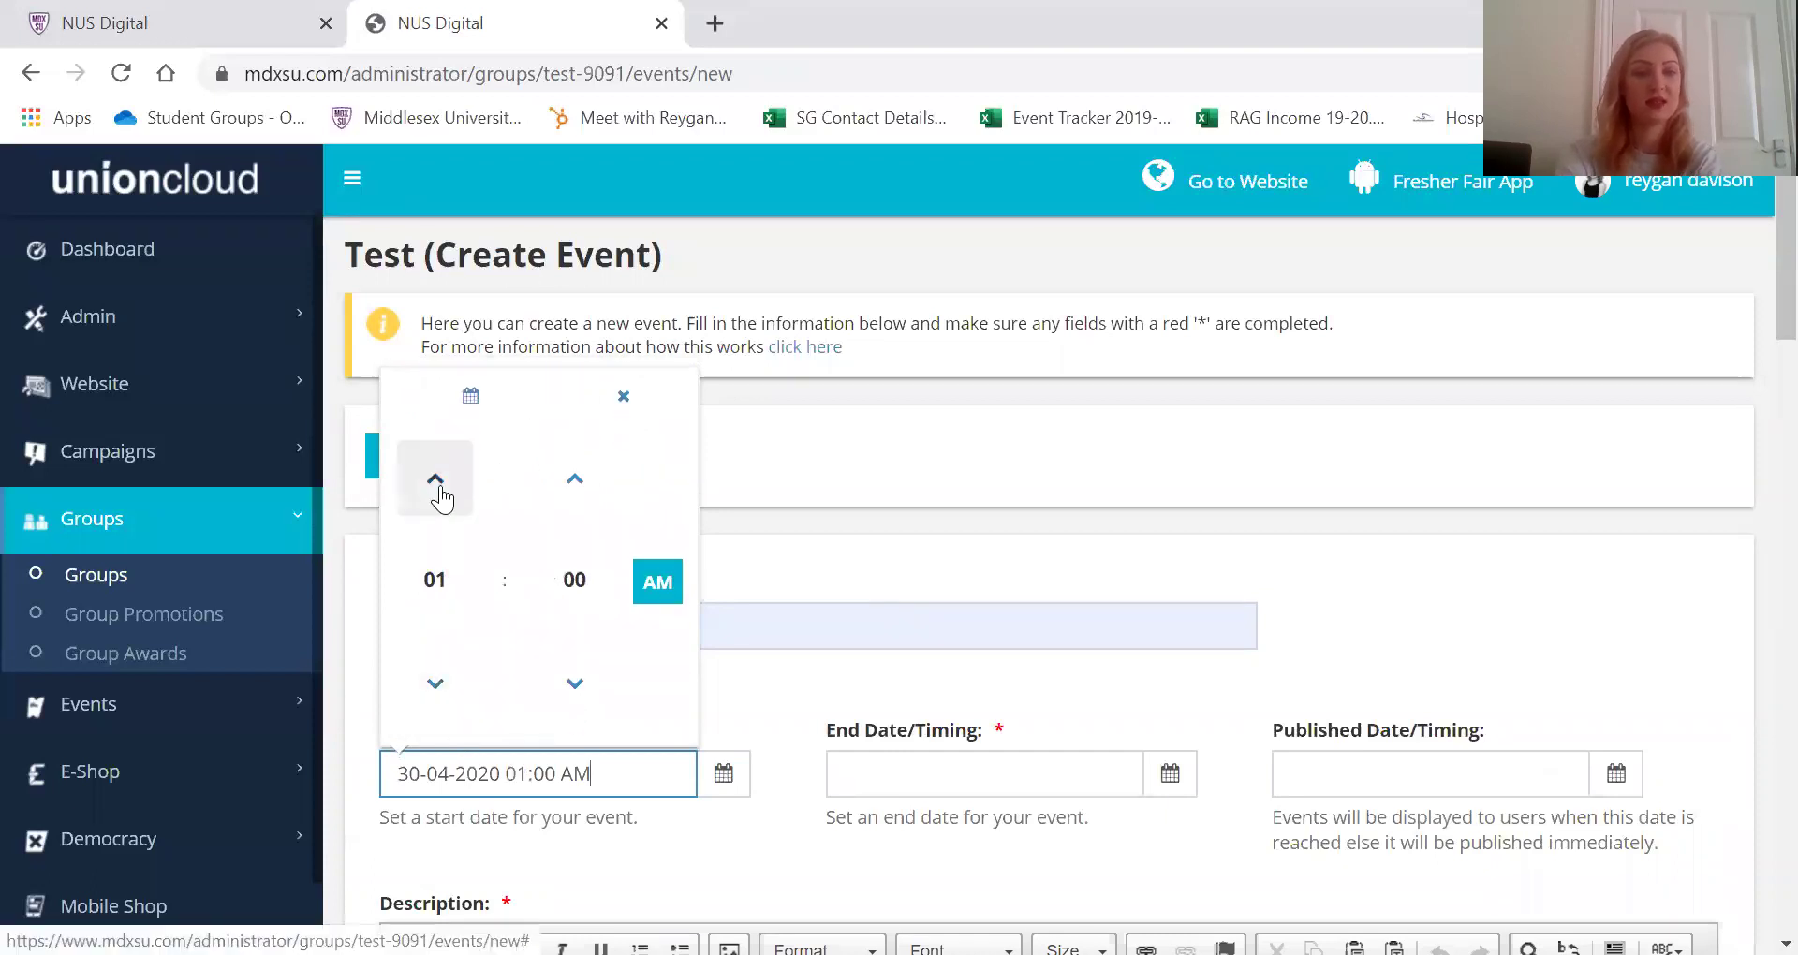
{"action": "left_click", "coordinate": [436, 479]}
{"action": "left_click", "coordinate": [658, 581]}
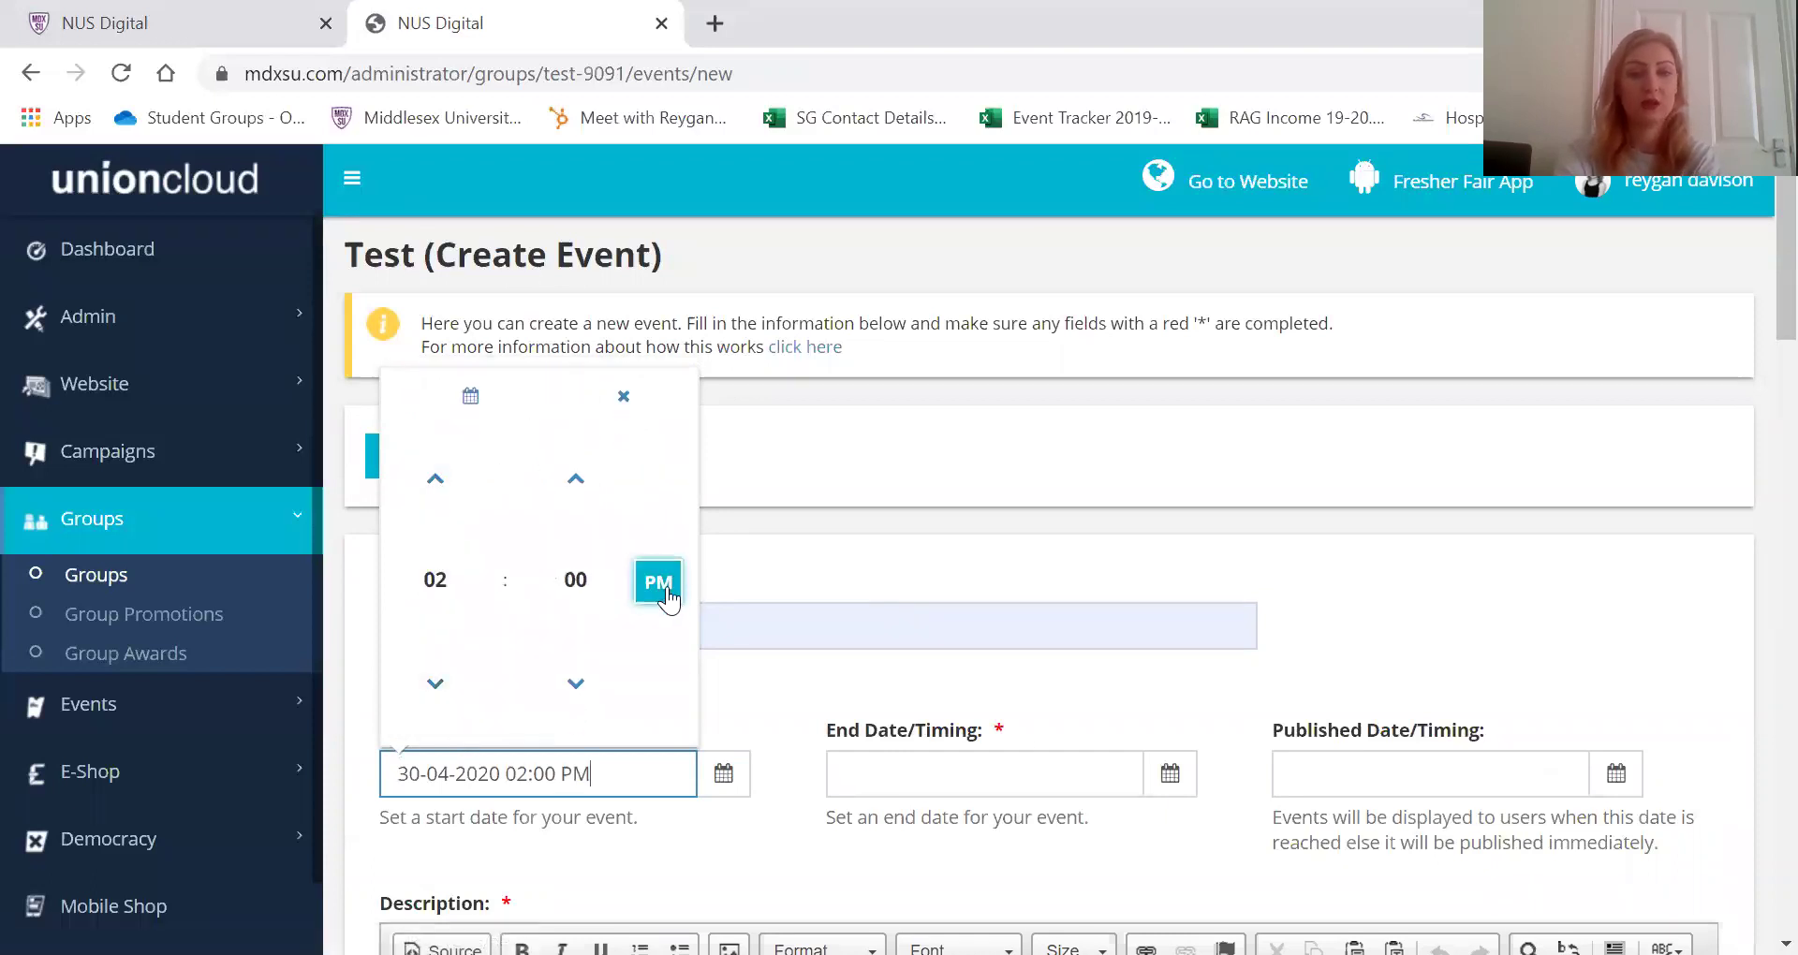
{"action": "left_click", "coordinate": [1166, 781]}
{"action": "left_click", "coordinate": [1036, 633]}
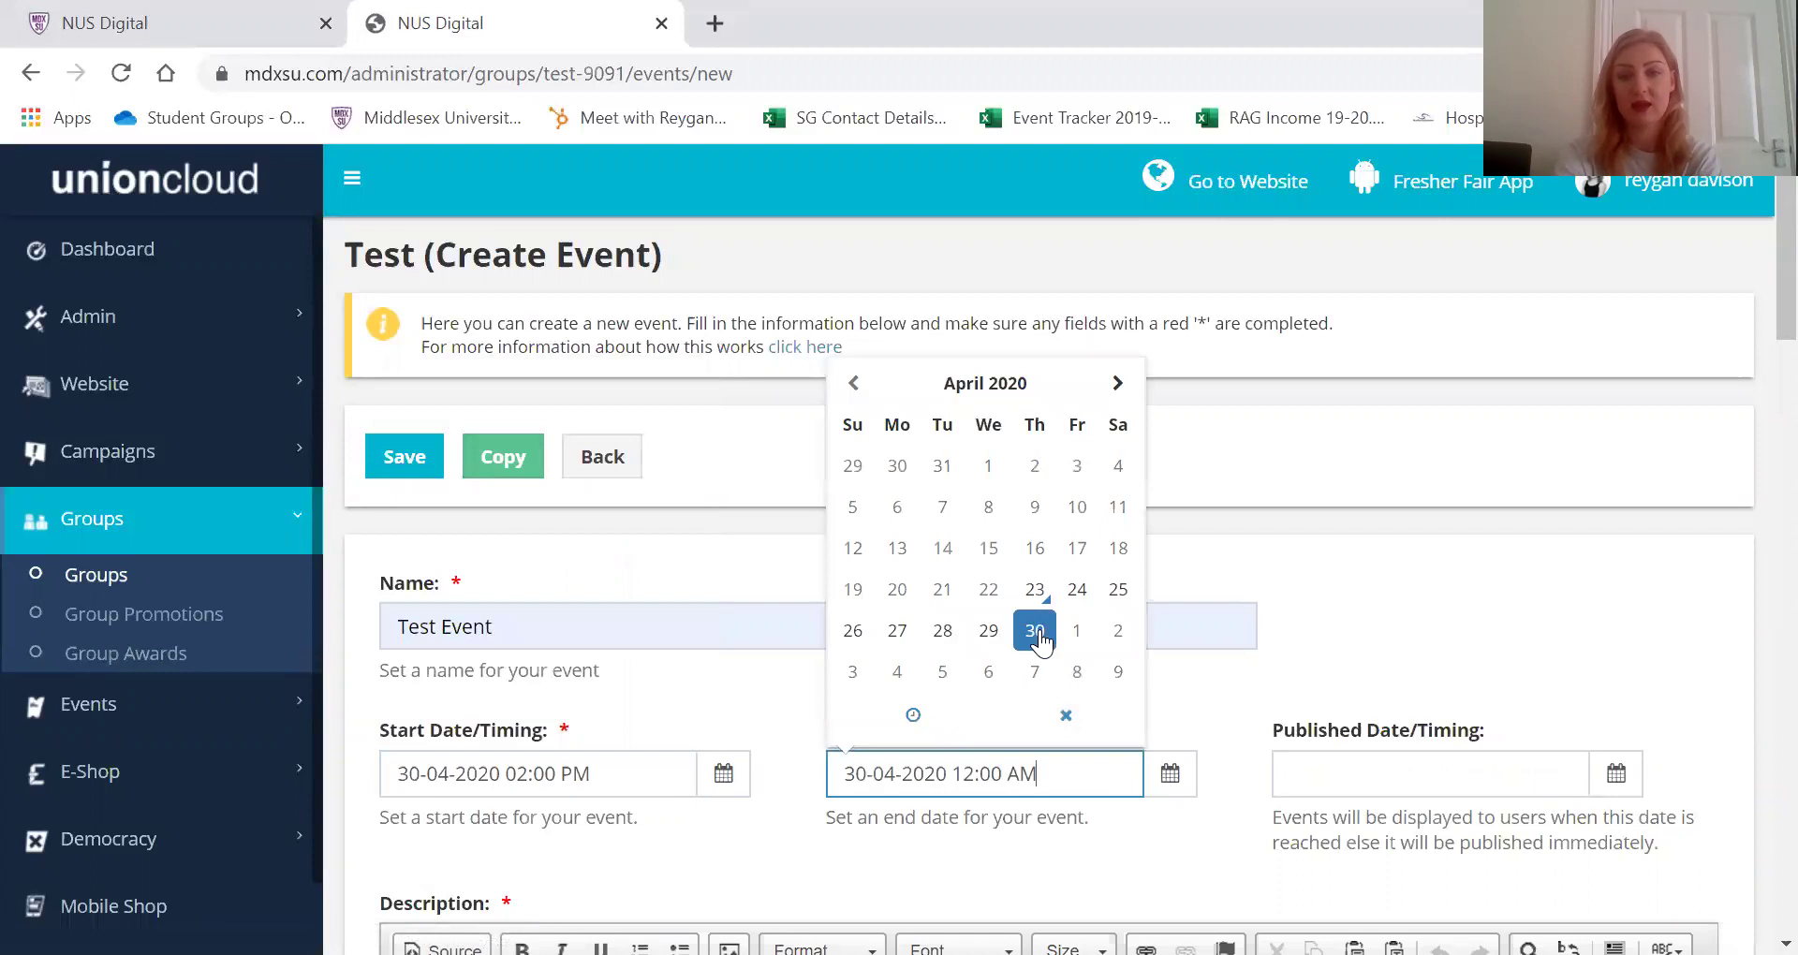
{"action": "left_click", "coordinate": [913, 715]}
{"action": "left_click", "coordinate": [881, 479]}
{"action": "left_click", "coordinate": [881, 479]}
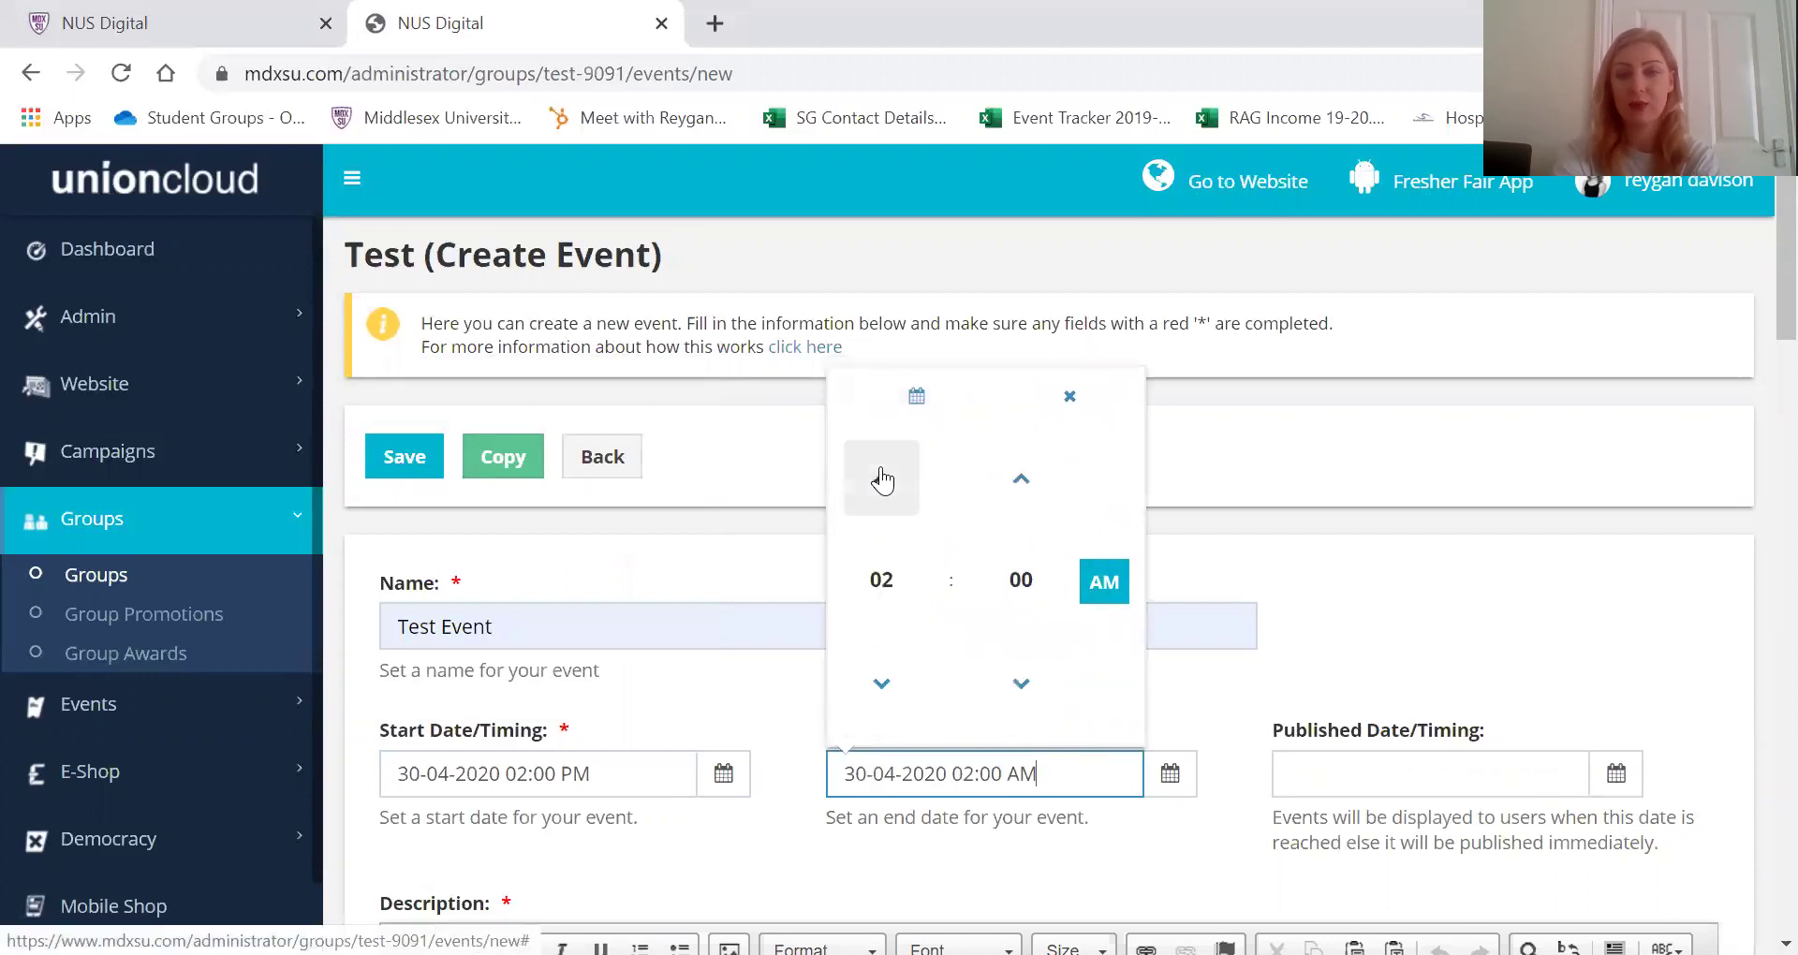
{"action": "left_click", "coordinate": [1105, 582]}
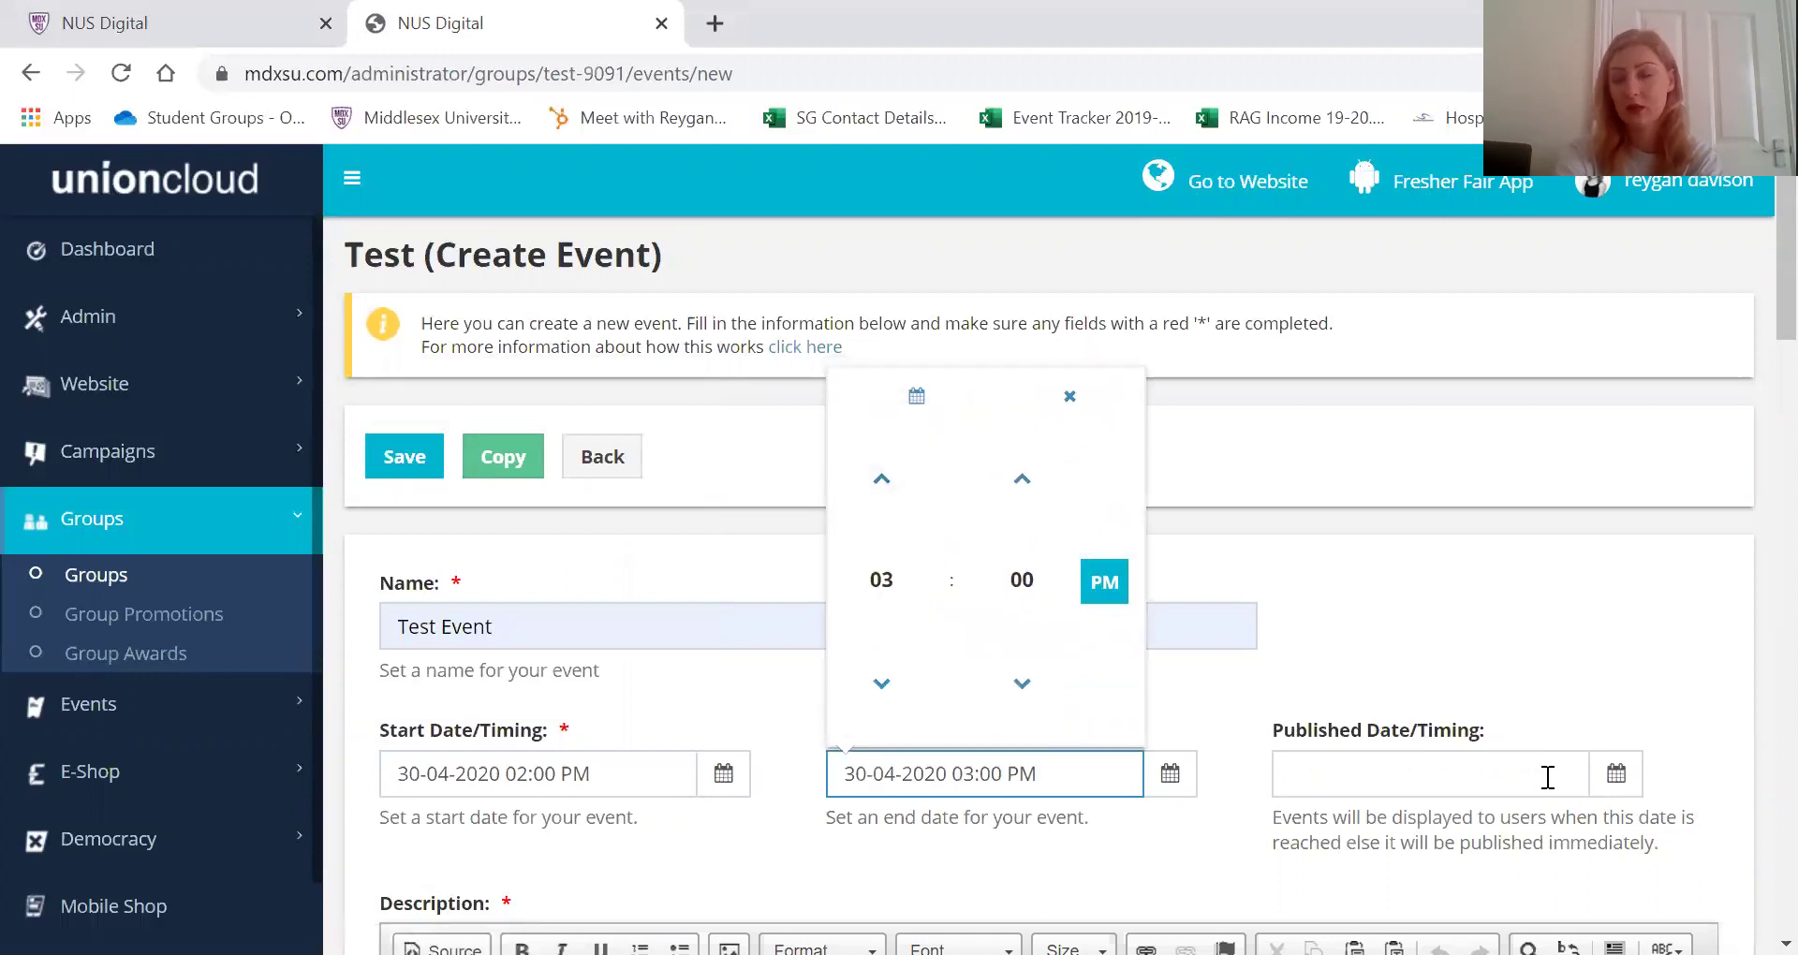
Set the published date and time to 26-04-2020 at 2:00 PM
{"action": "left_click", "coordinate": [1507, 777]}
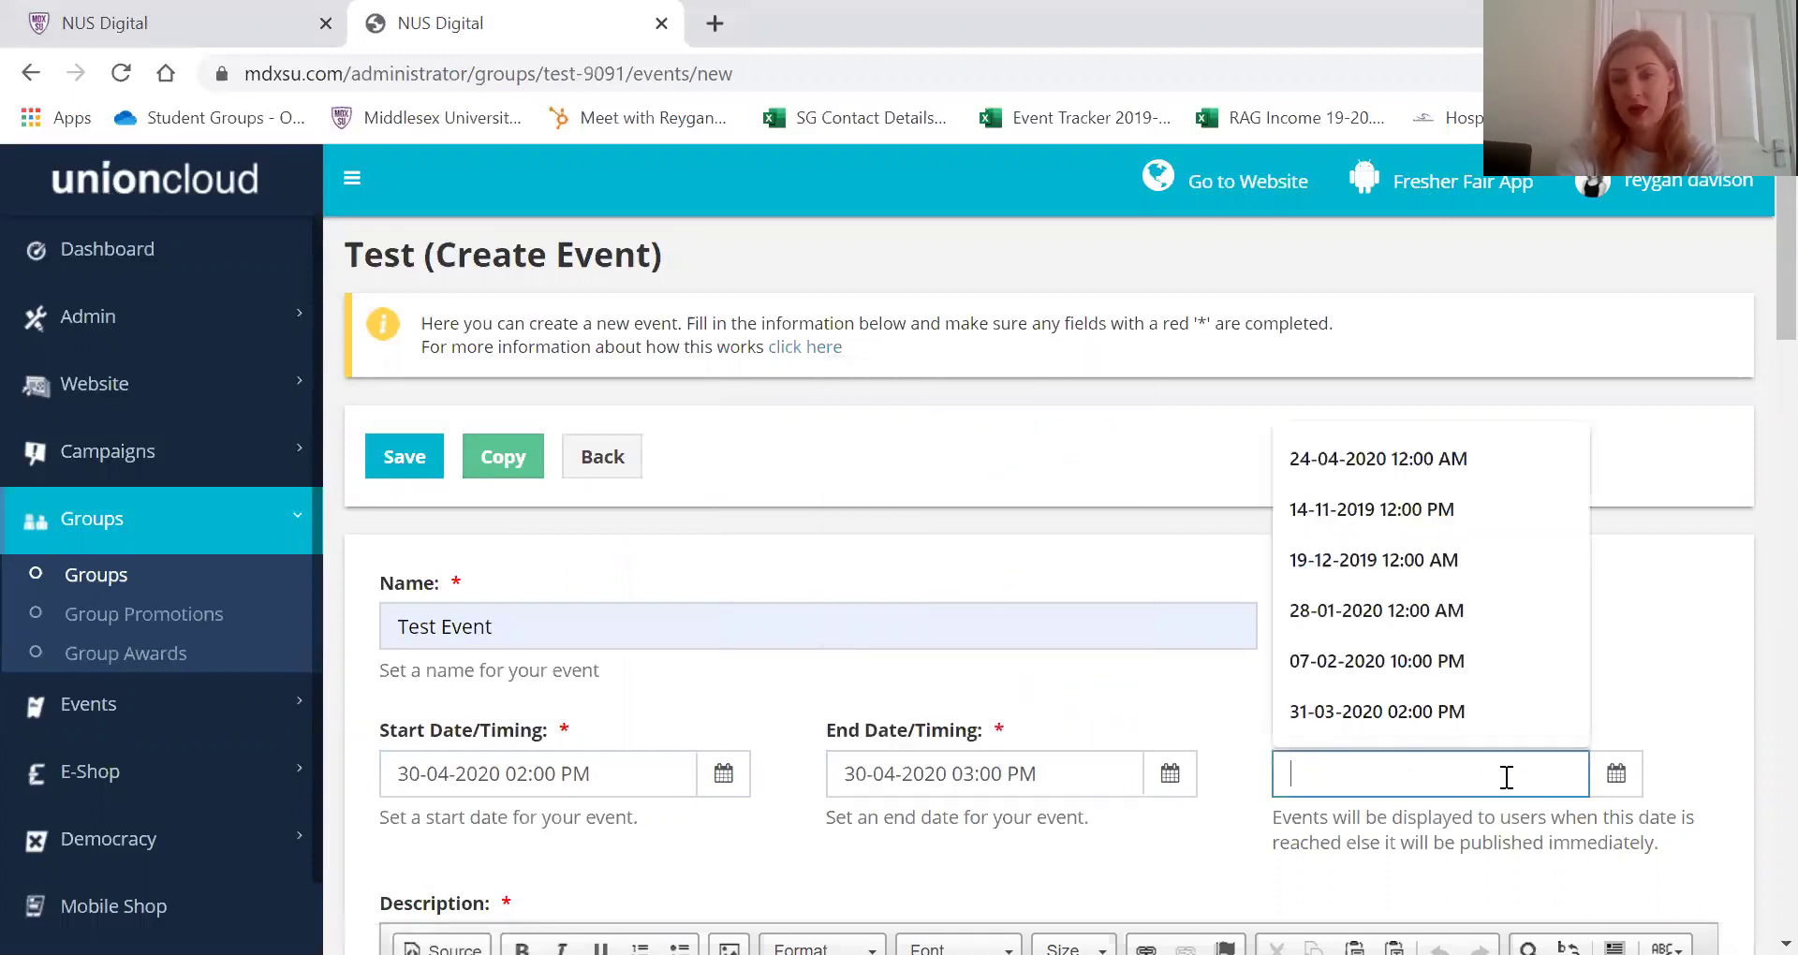
{"action": "left_click", "coordinate": [1617, 775]}
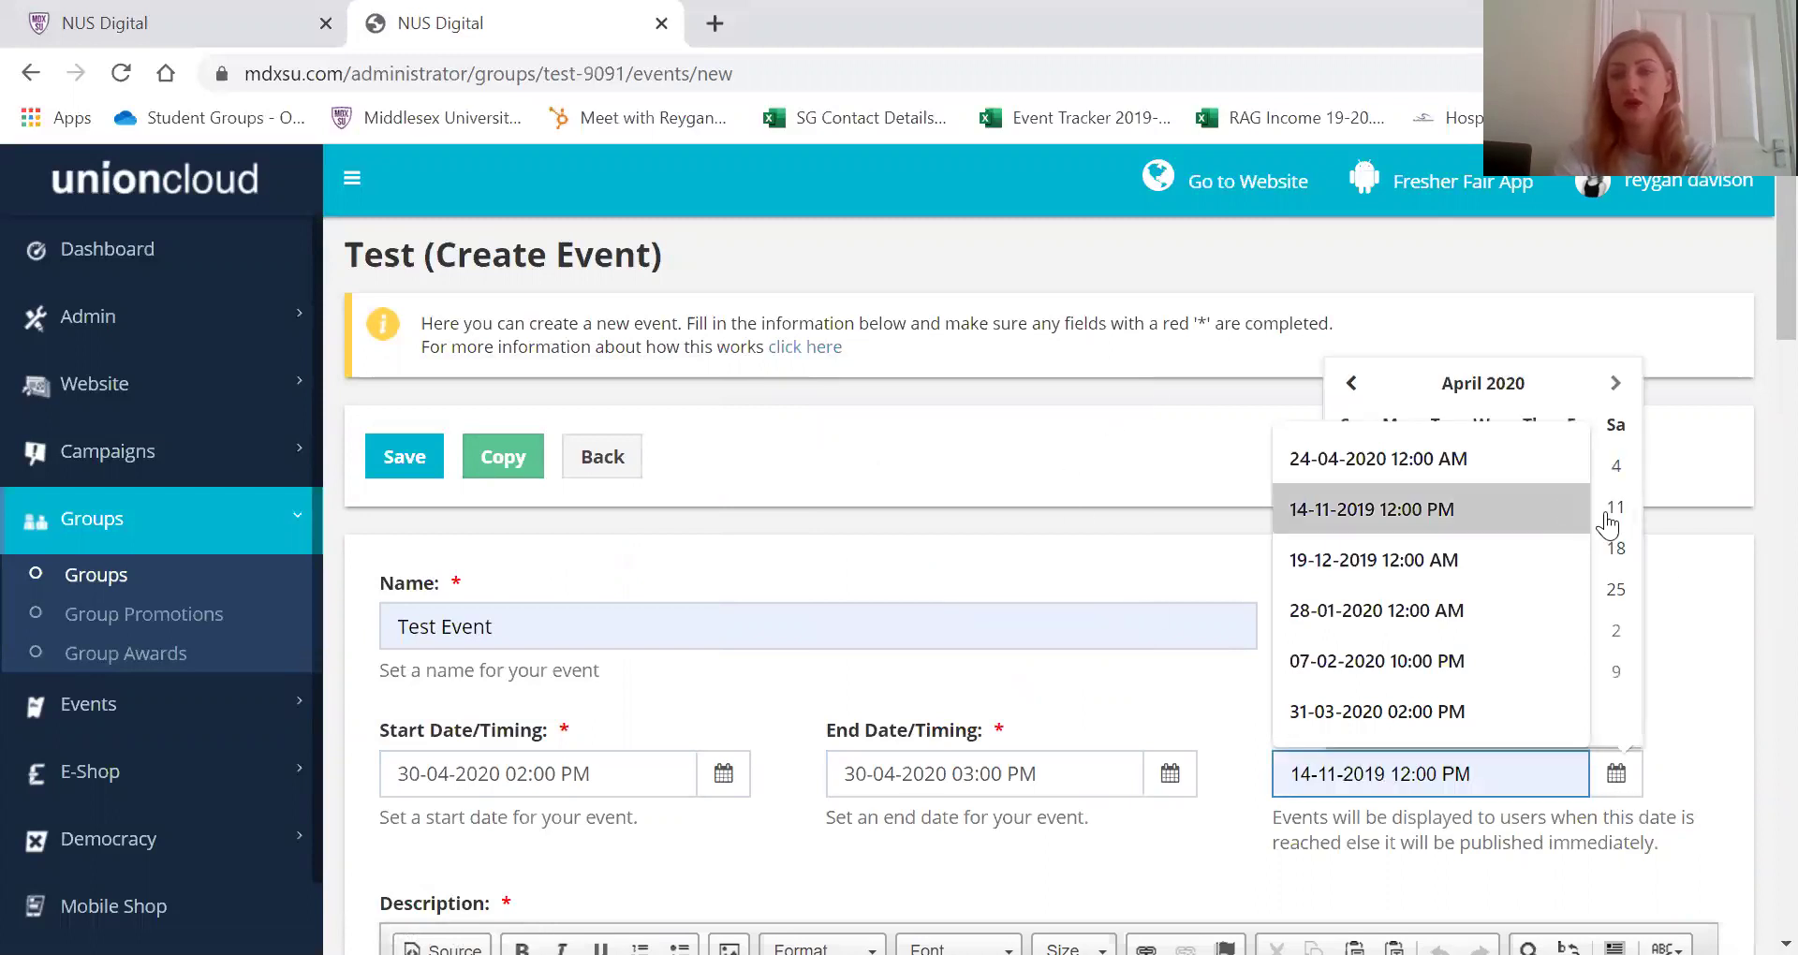
{"action": "left_click", "coordinate": [1719, 560]}
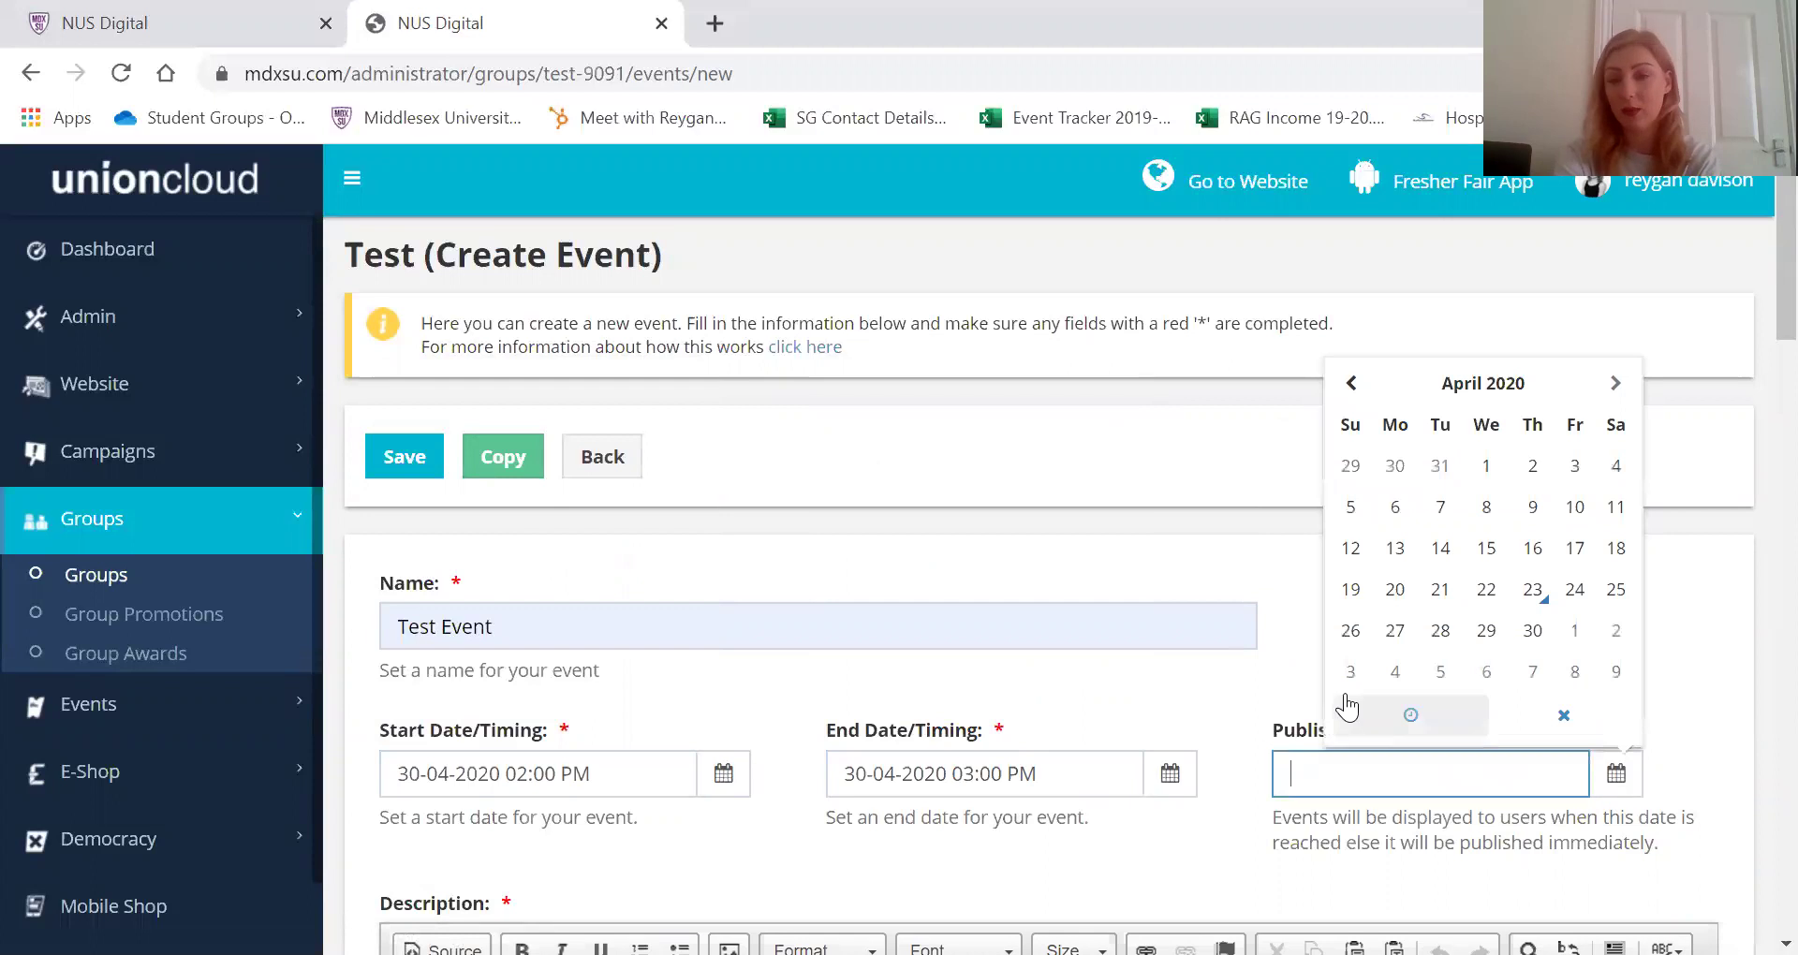
{"action": "left_click", "coordinate": [1350, 630]}
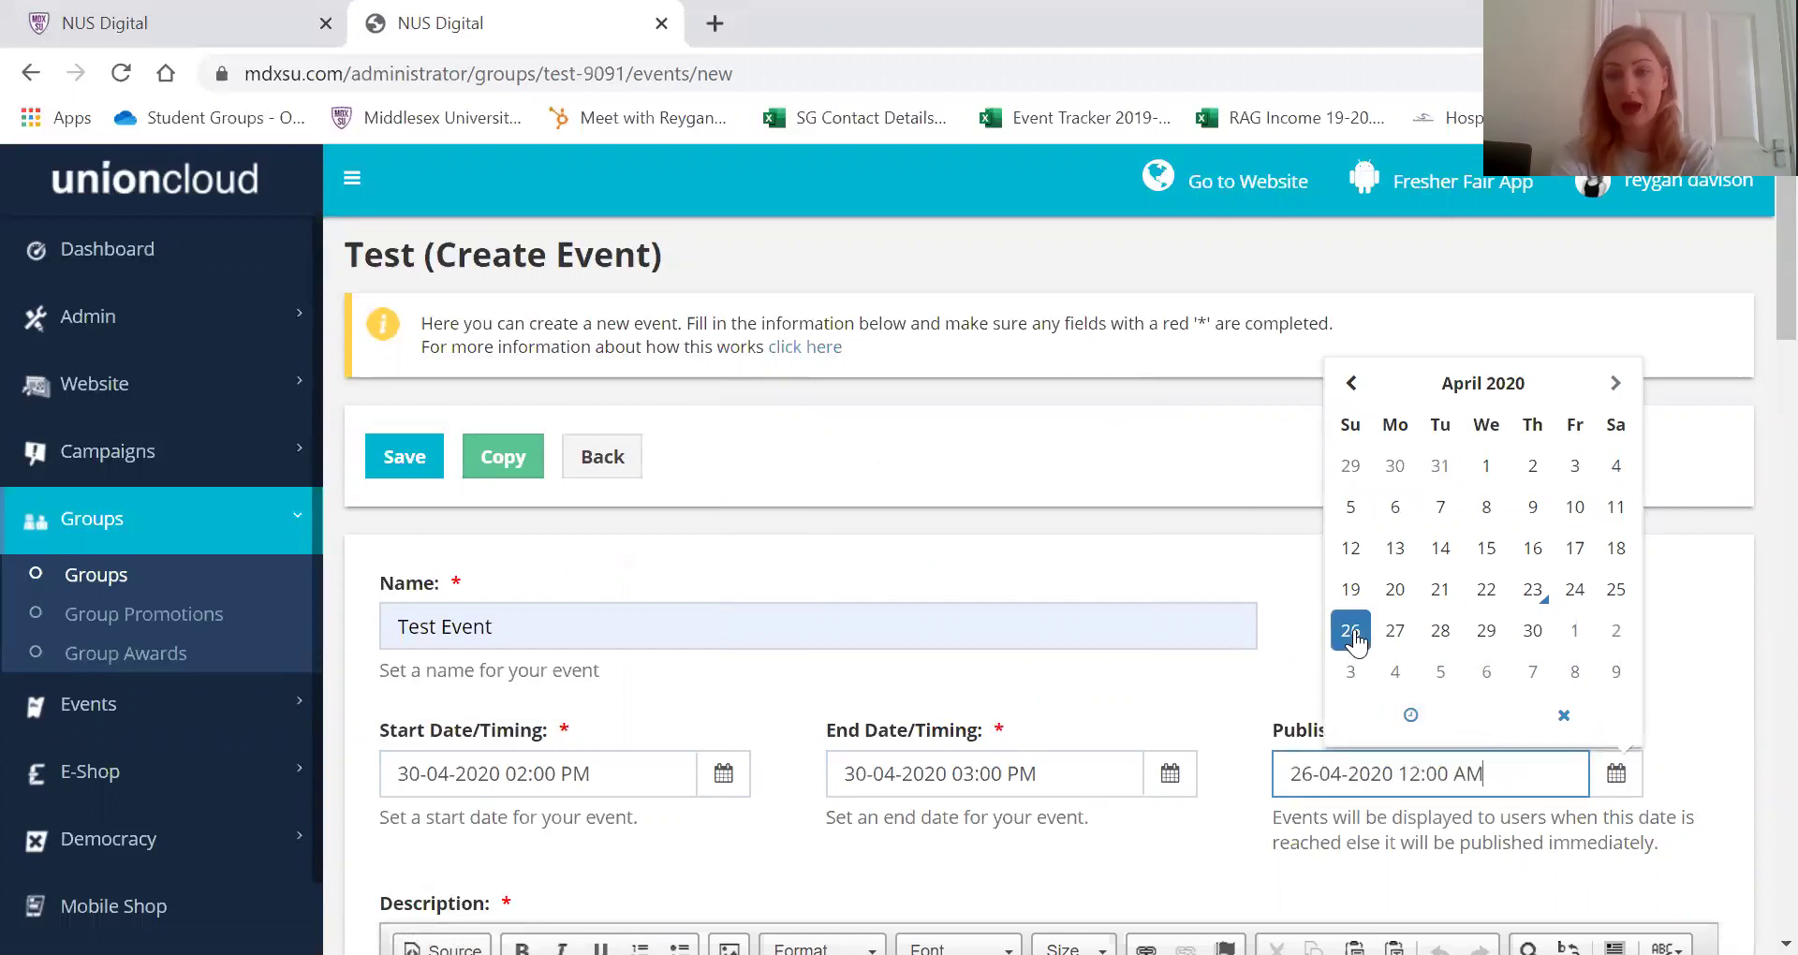
{"action": "left_click", "coordinate": [1444, 721]}
{"action": "left_click", "coordinate": [1378, 479]}
{"action": "left_click", "coordinate": [1379, 478]}
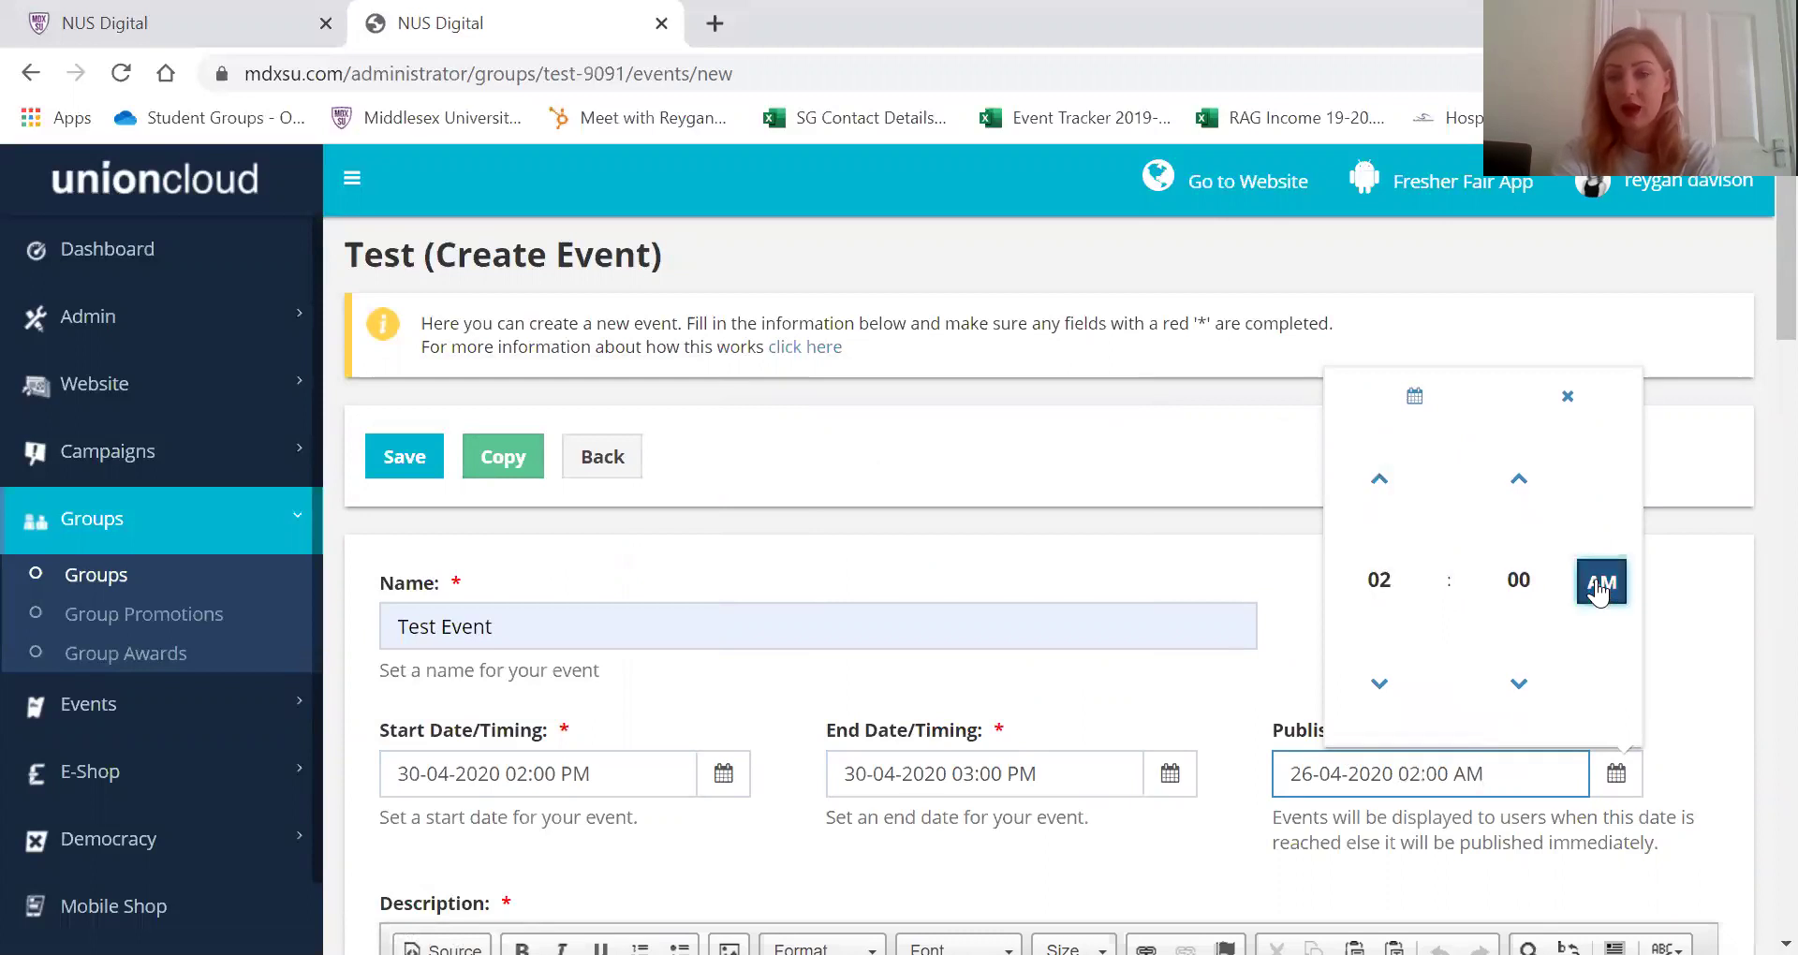
{"action": "left_click", "coordinate": [1600, 582]}
{"action": "left_click", "coordinate": [1706, 696]}
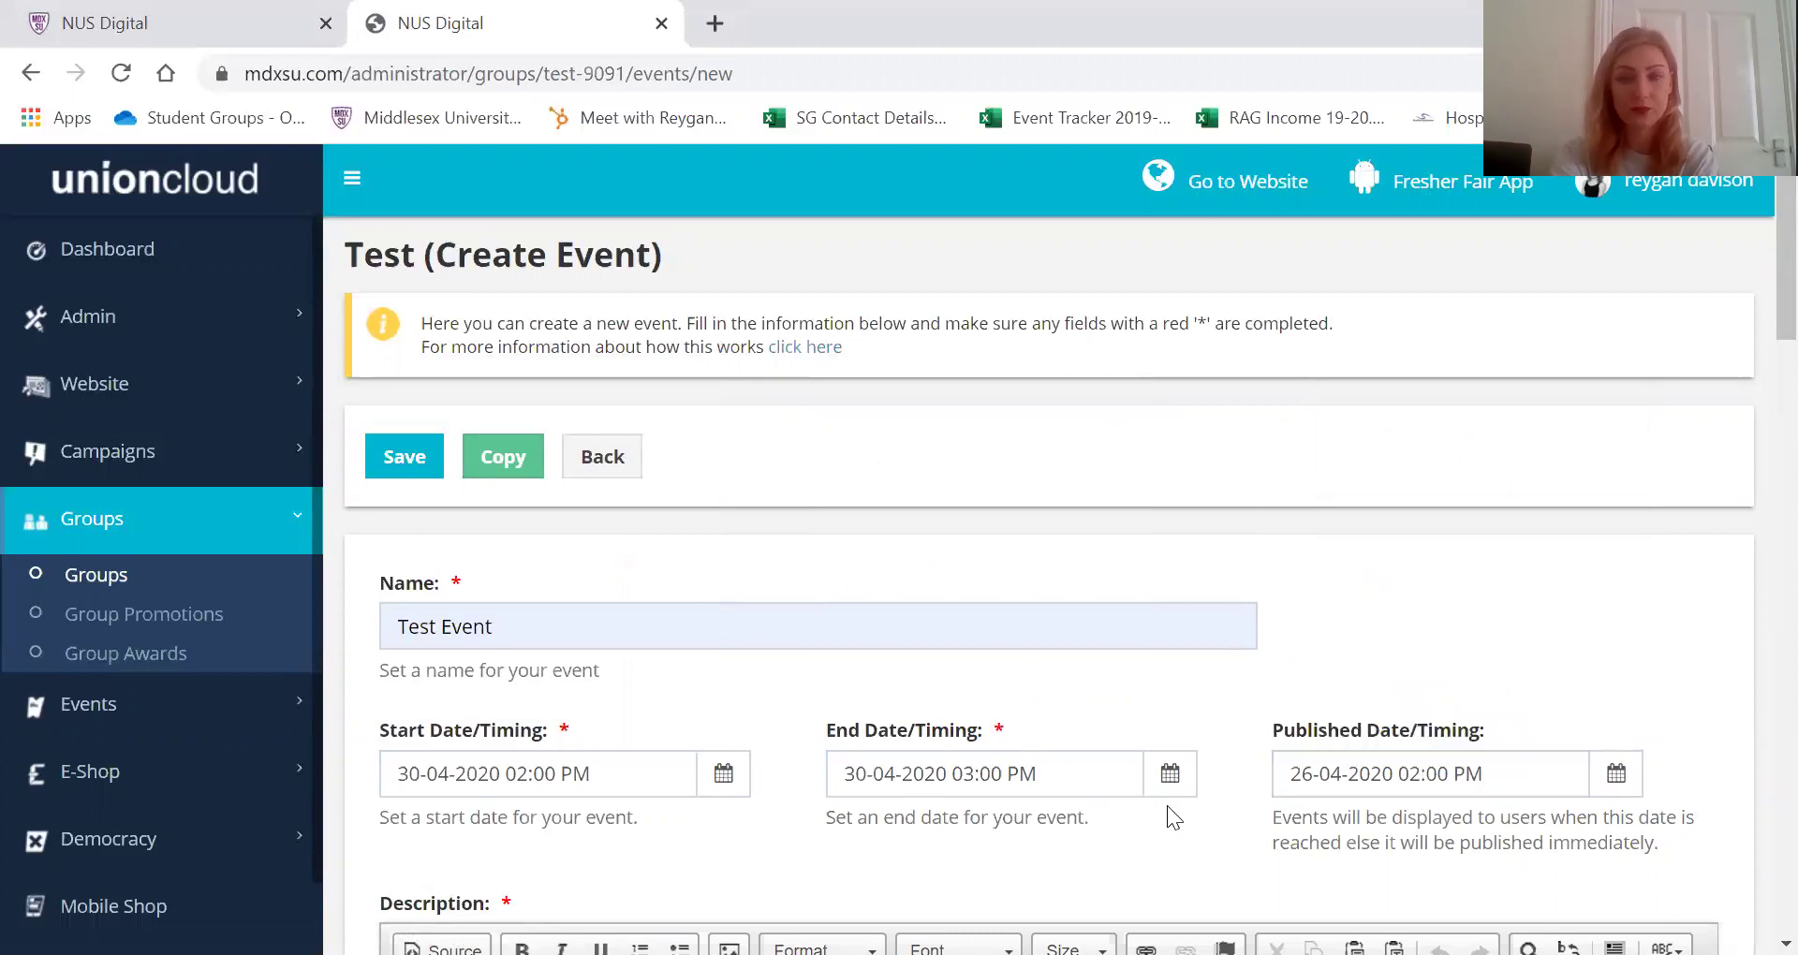
Paste the prepared event description into the Description editor
{"action": "scroll", "coordinate": [1167, 805], "scroll_direction": "down", "scroll_amount": 5}
{"action": "left_click", "coordinate": [554, 526]}
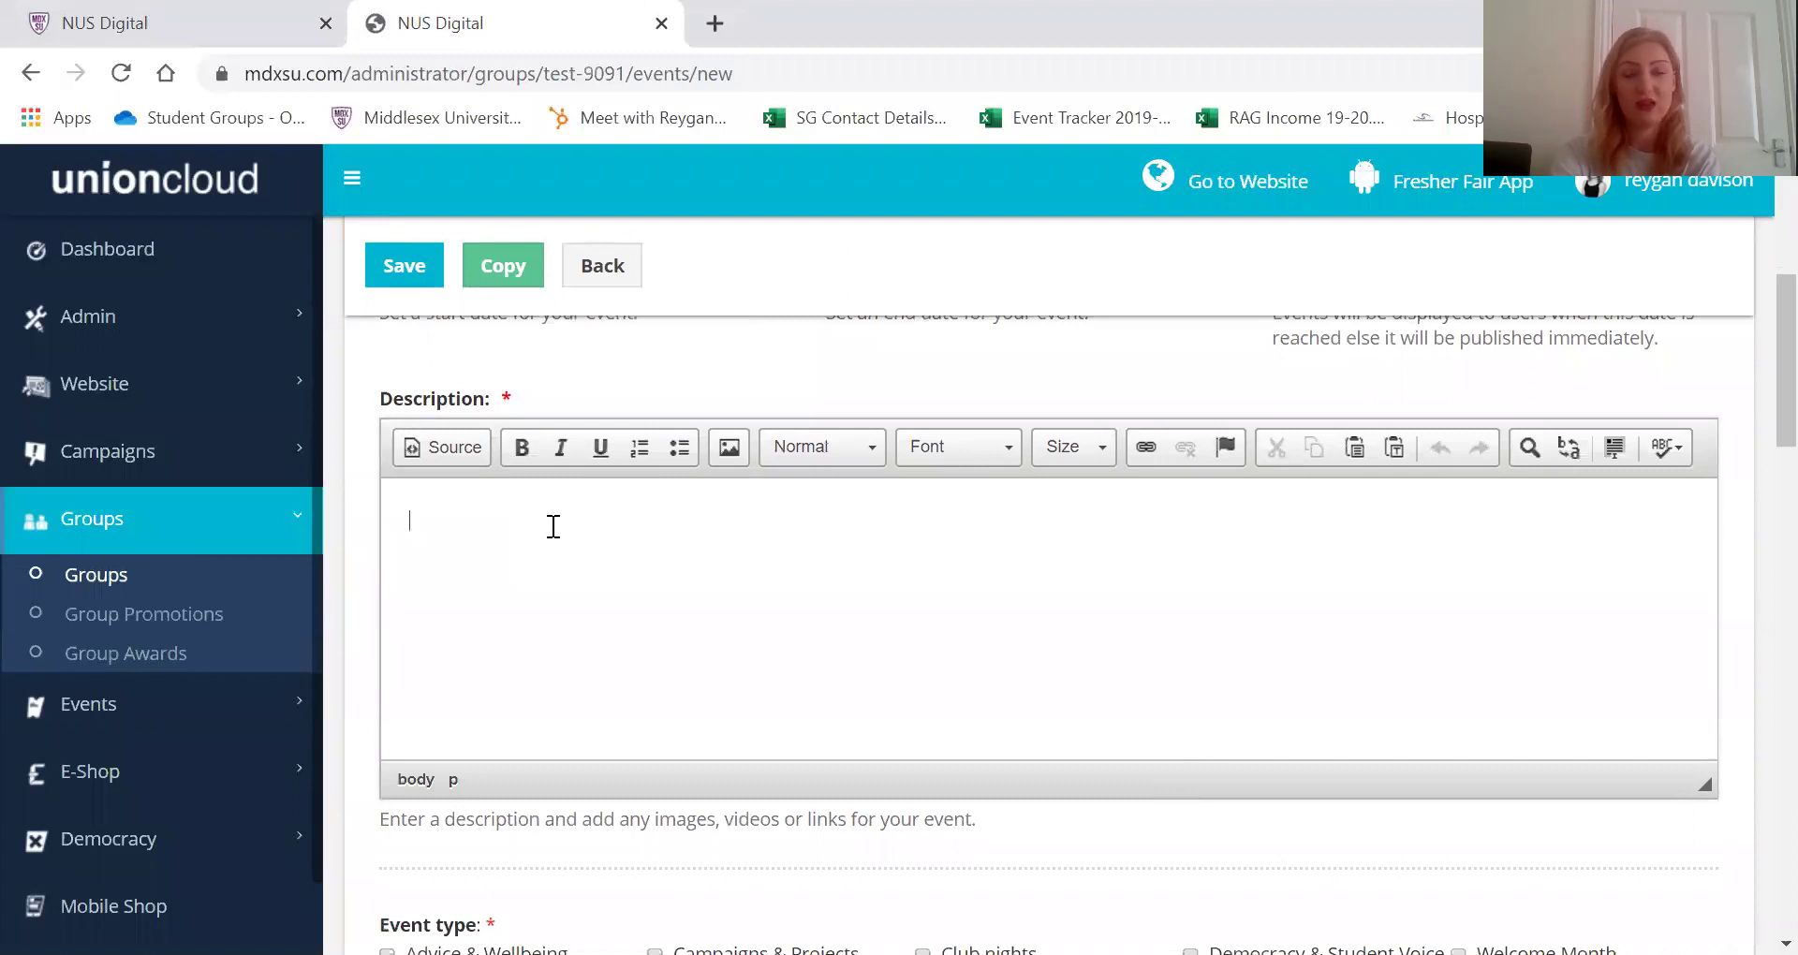
{"action": "type", "text": "This event will be hosted by the Test Society in CG16 at 2pm on 27th April to: - Look at pictures of cute puppies - Laugh at funny cat videos - Eat lots of cupcakes. Come down to meet new friends with shared interested and have a great night!"}
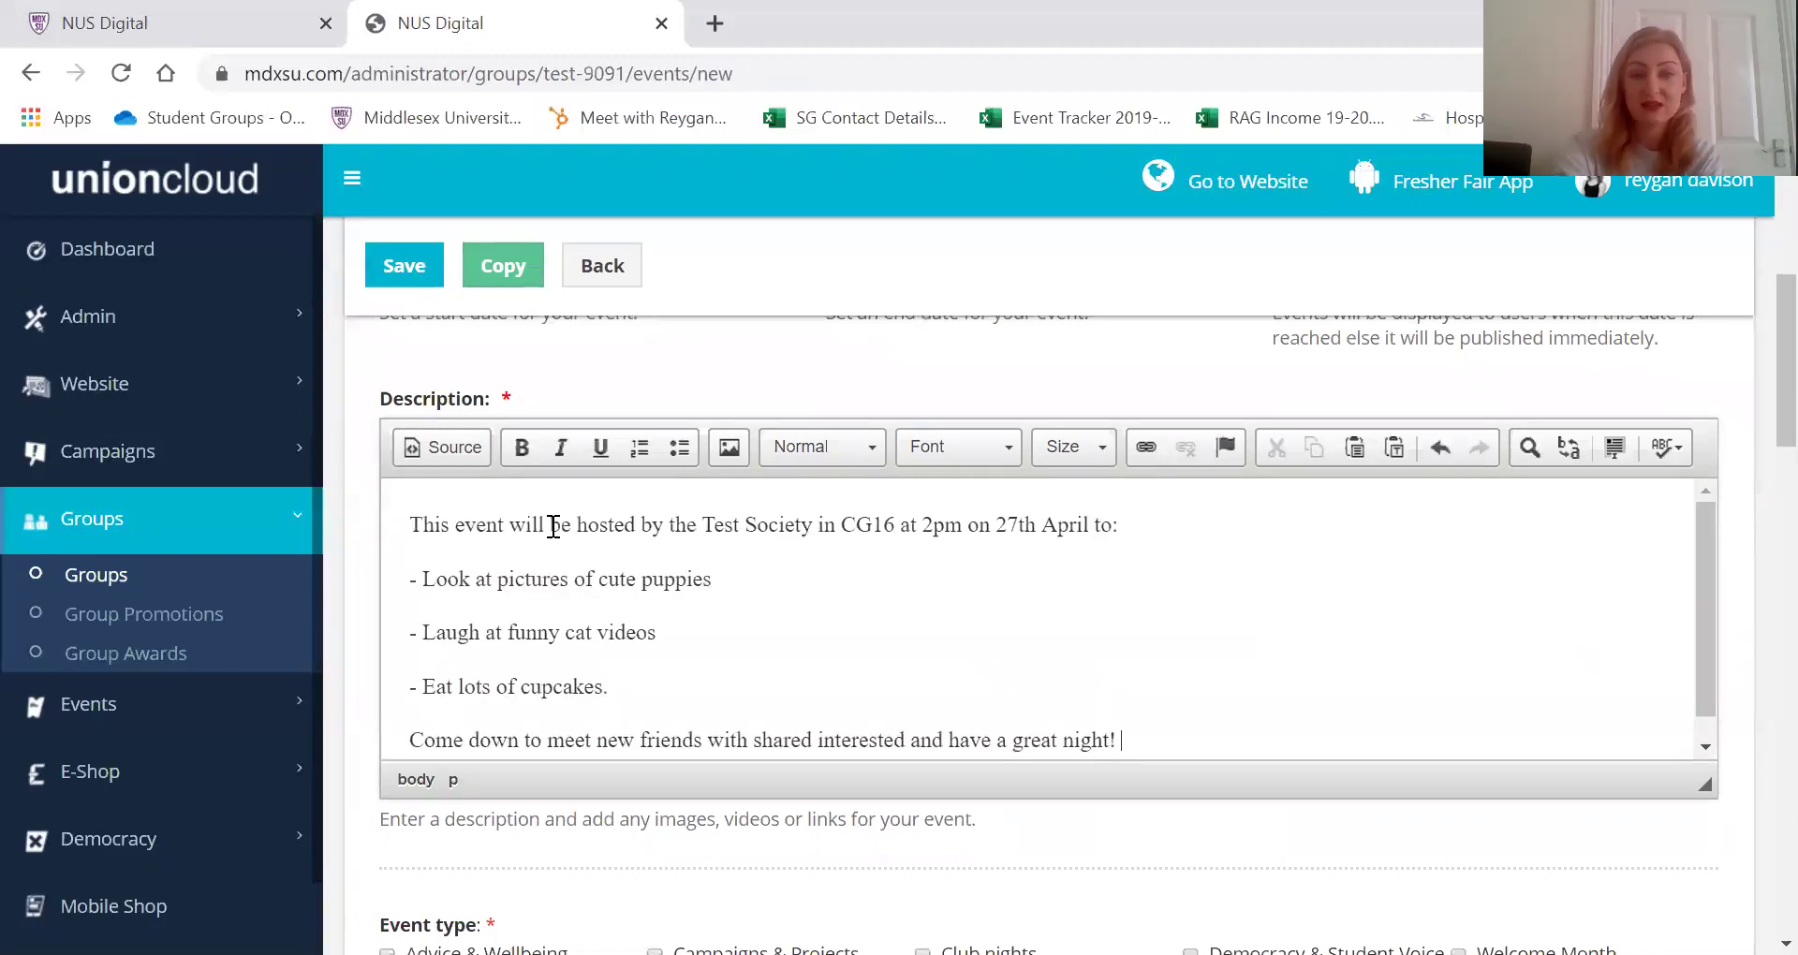
{"action": "scroll", "coordinate": [969, 648], "scroll_direction": "down", "scroll_amount": 1}
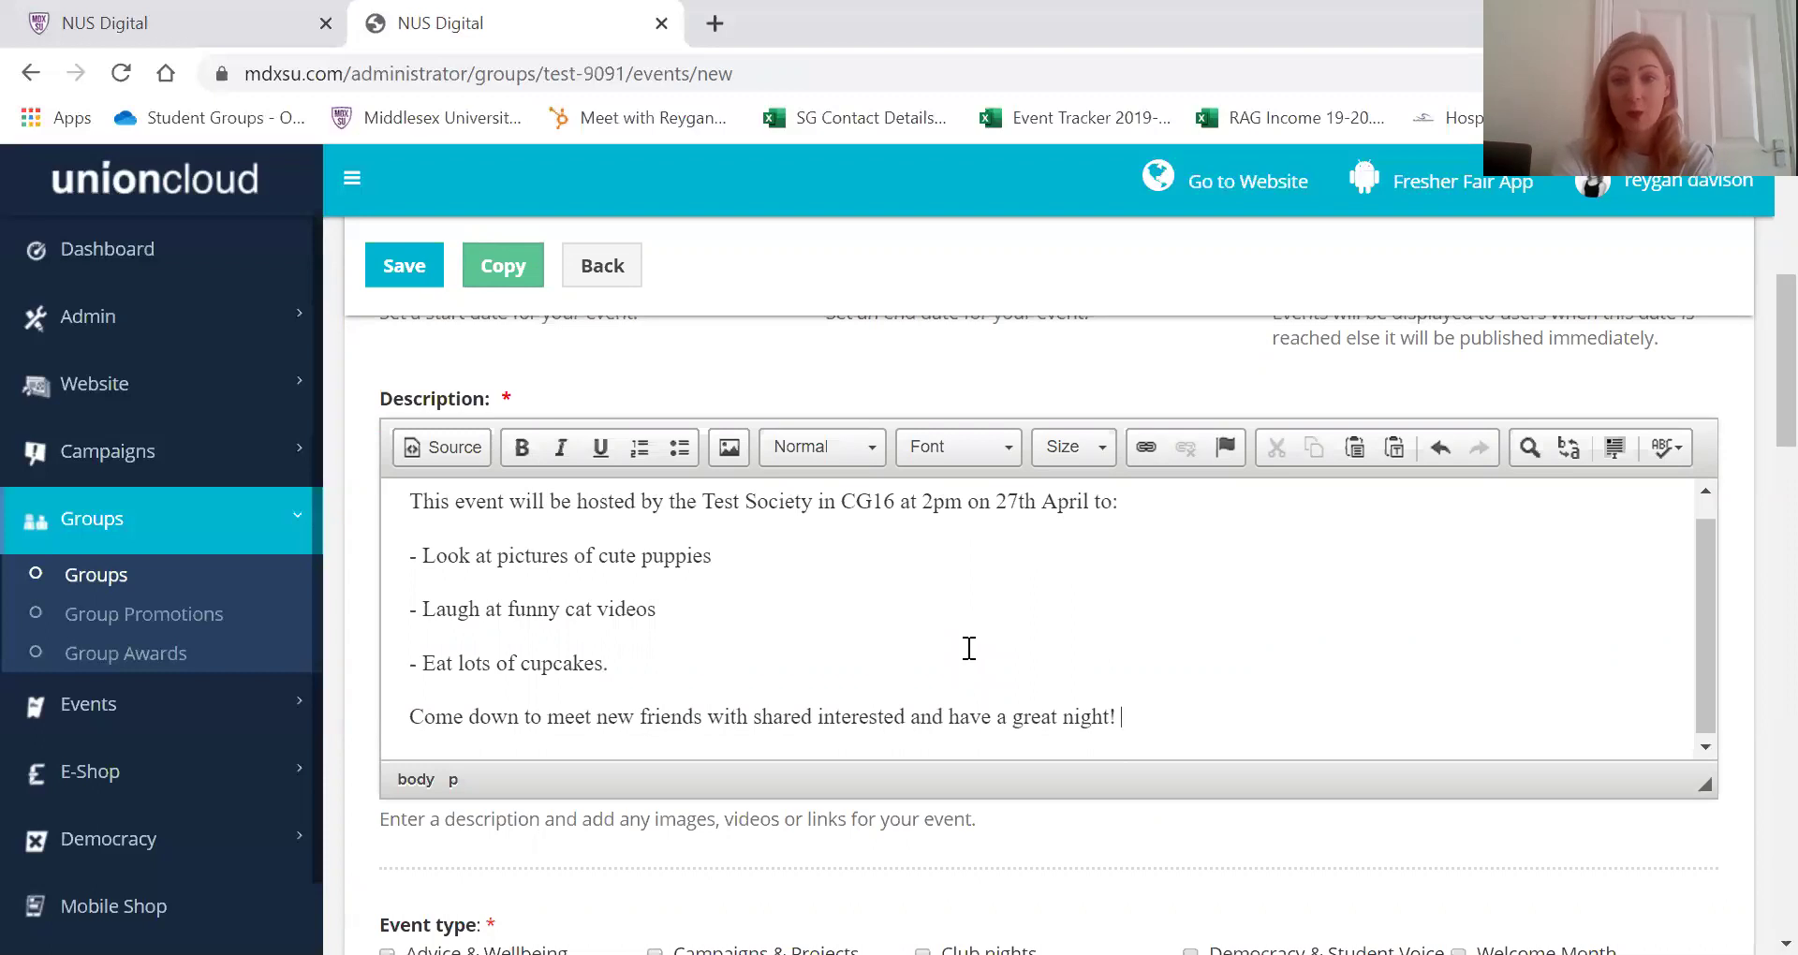
Change the description's event date from 27th to 30th April
{"action": "left_click", "coordinate": [1020, 506]}
{"action": "key", "text": "BackSpace"}
{"action": "key", "text": "BackSpace"}
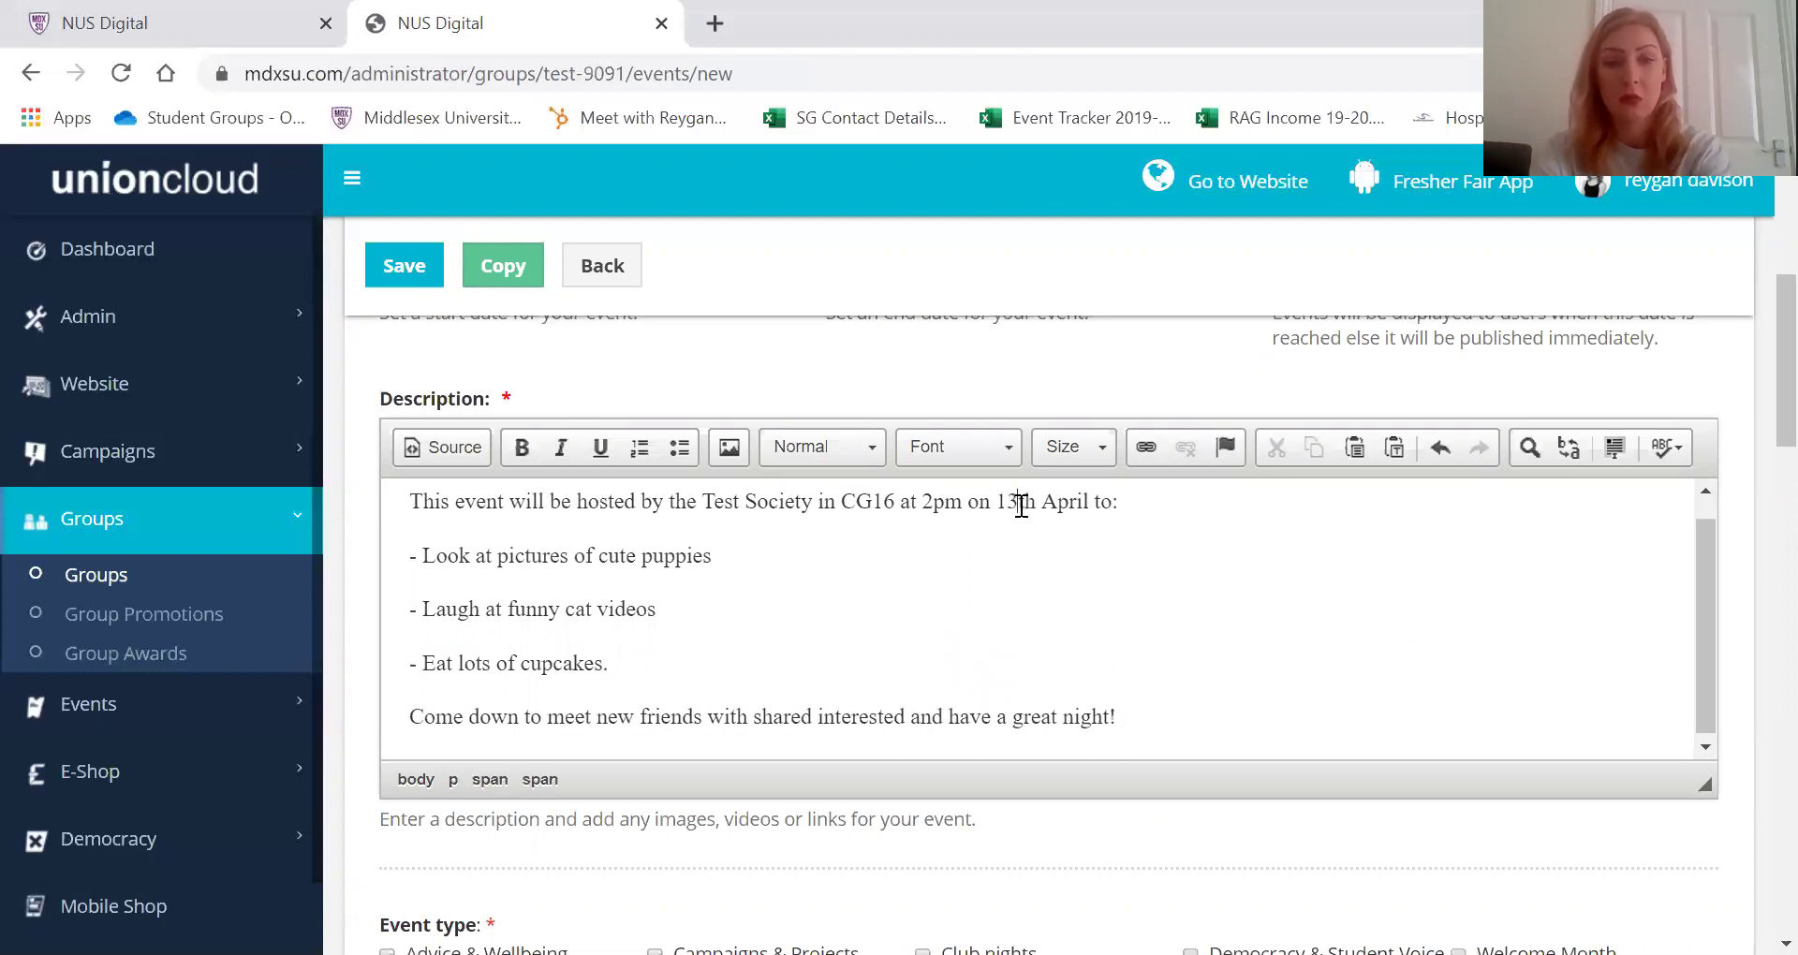
{"action": "type", "text": "30"}
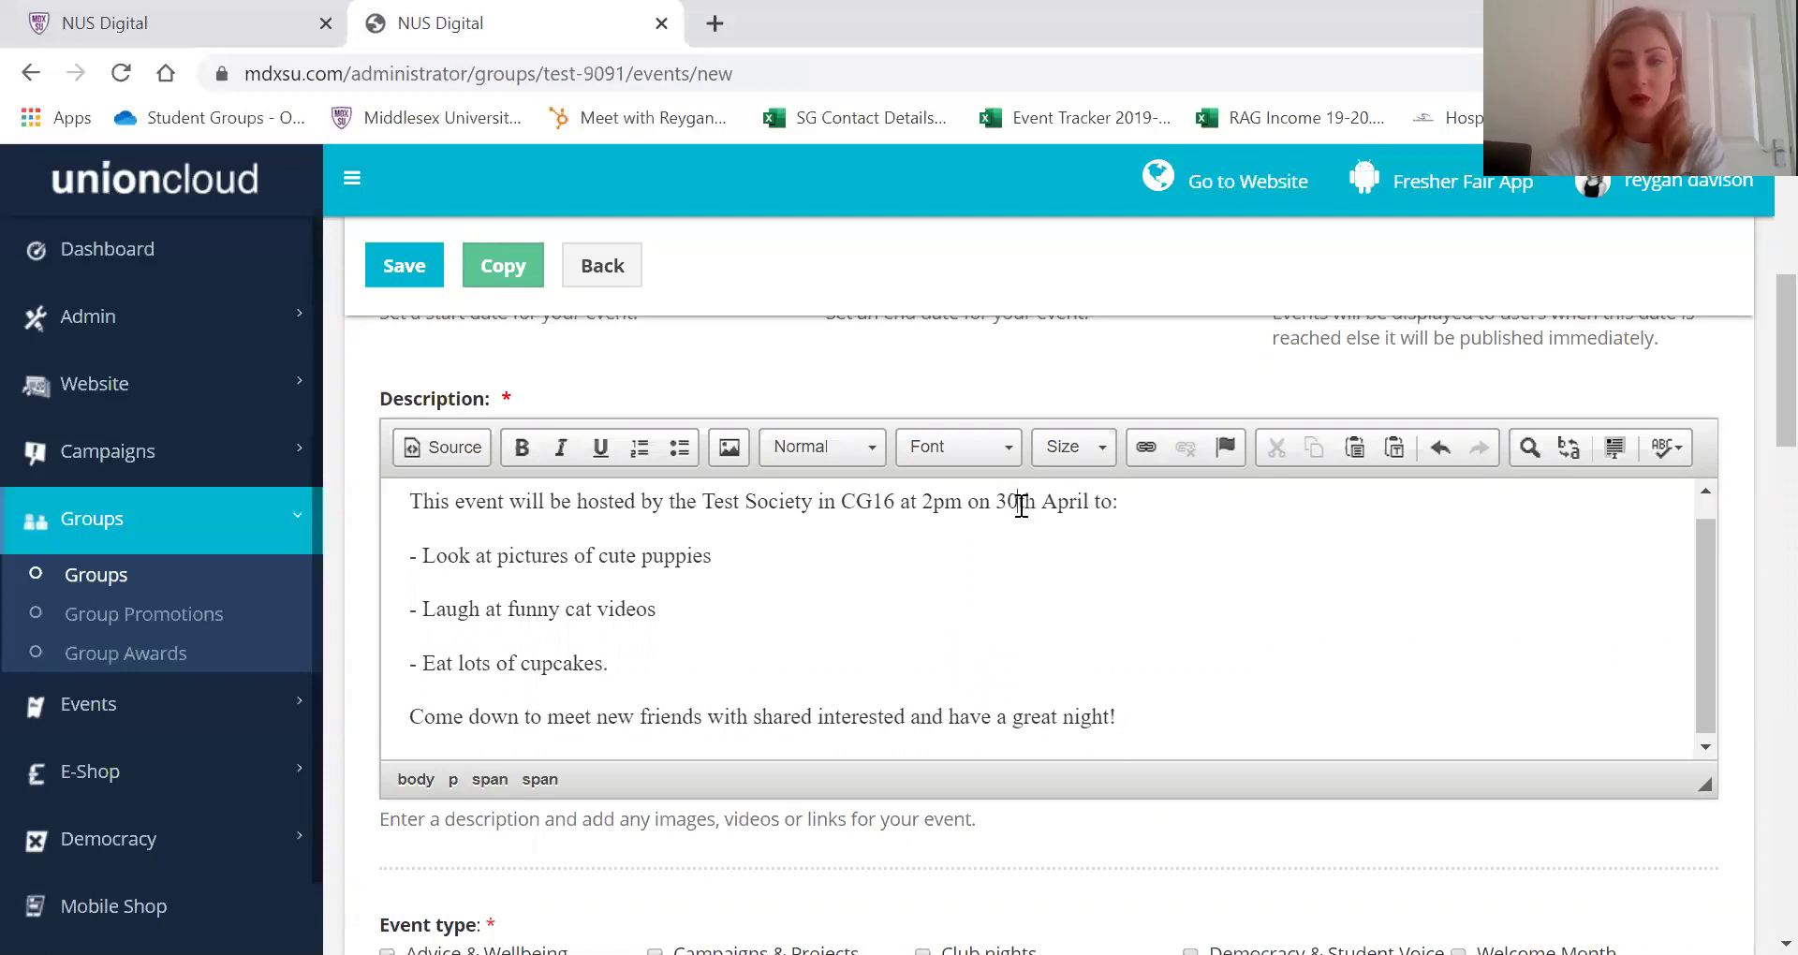
{"action": "scroll", "coordinate": [993, 656], "scroll_direction": "down", "scroll_amount": 1}
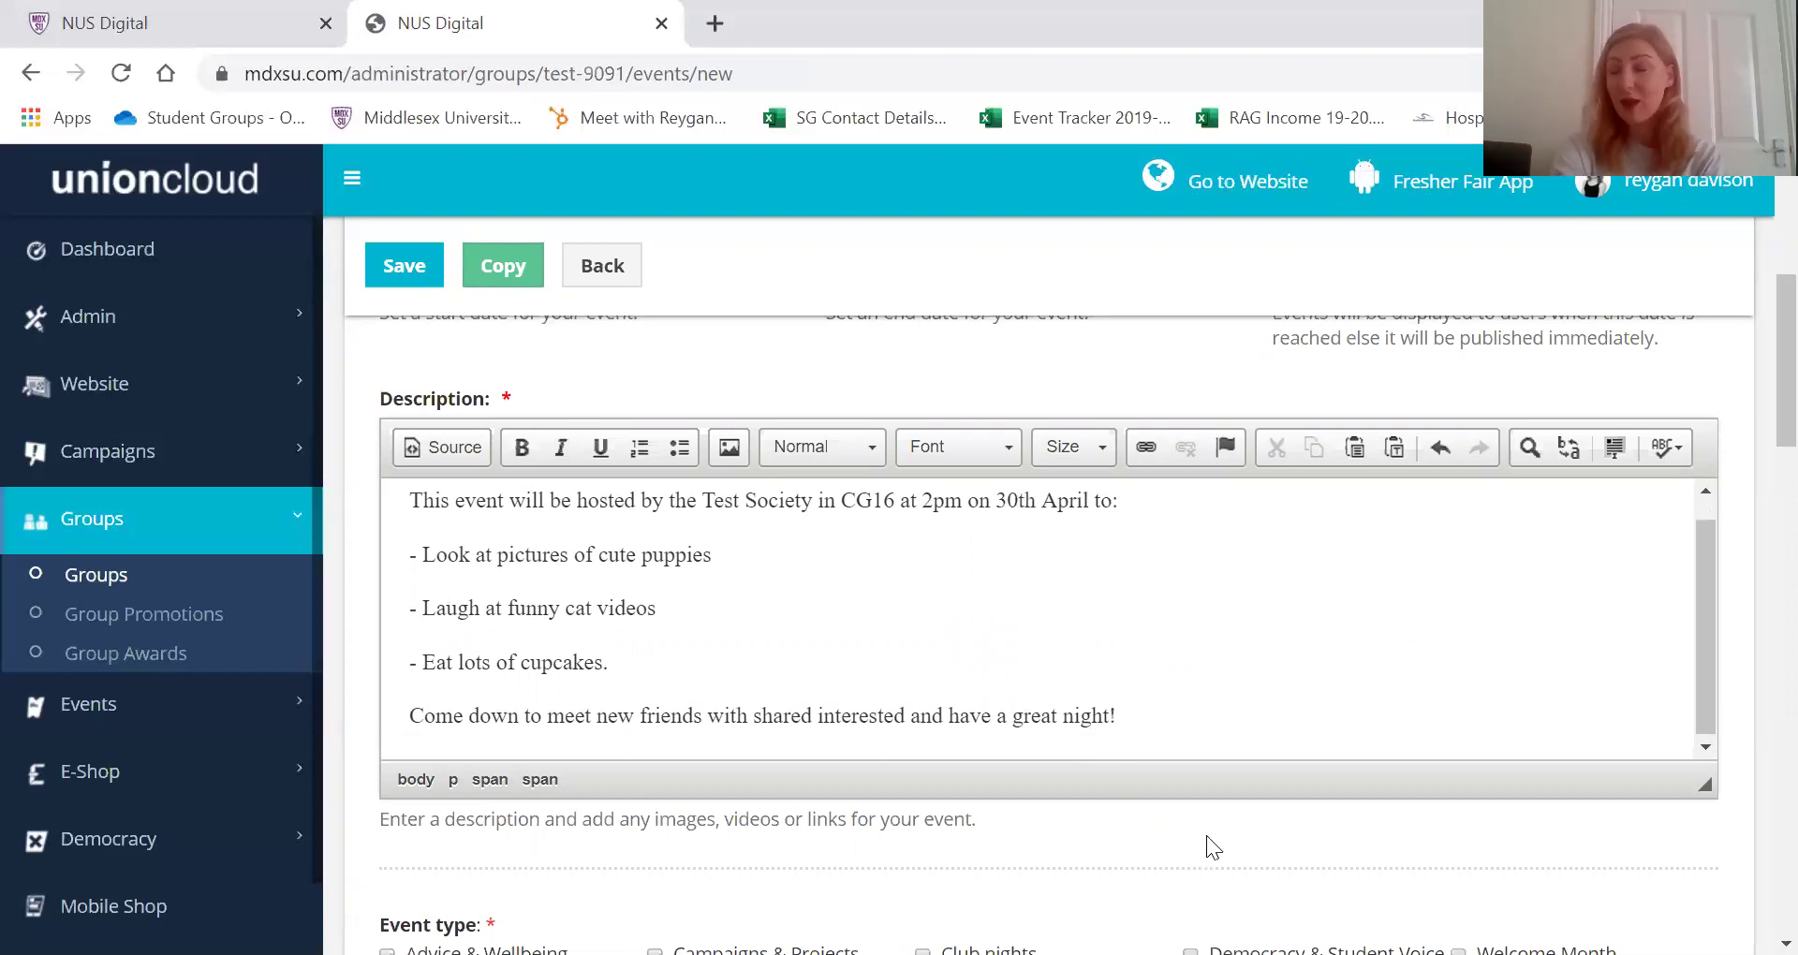
{"action": "scroll", "coordinate": [1205, 835], "scroll_direction": "down", "scroll_amount": 1}
{"action": "scroll", "coordinate": [1206, 835], "scroll_direction": "down", "scroll_amount": 3}
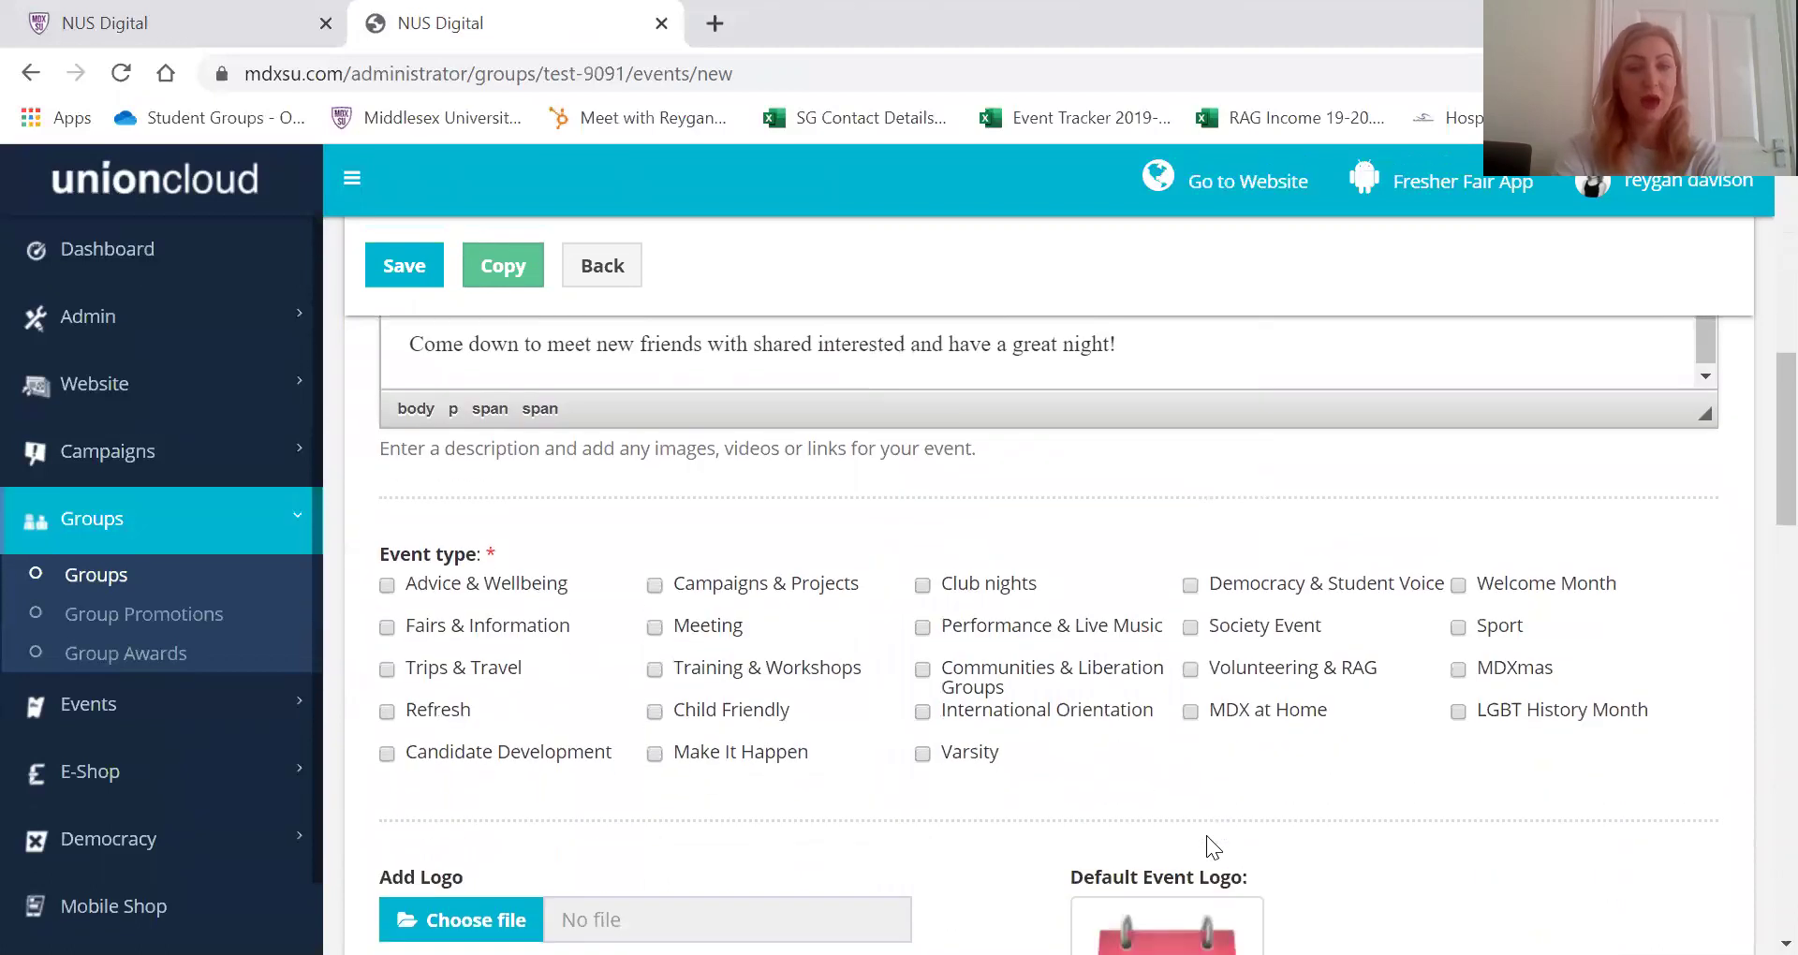
Mark the event as a Society Event and upload LOGO.jpg from Pictures as its logo
{"action": "left_click", "coordinate": [1191, 628]}
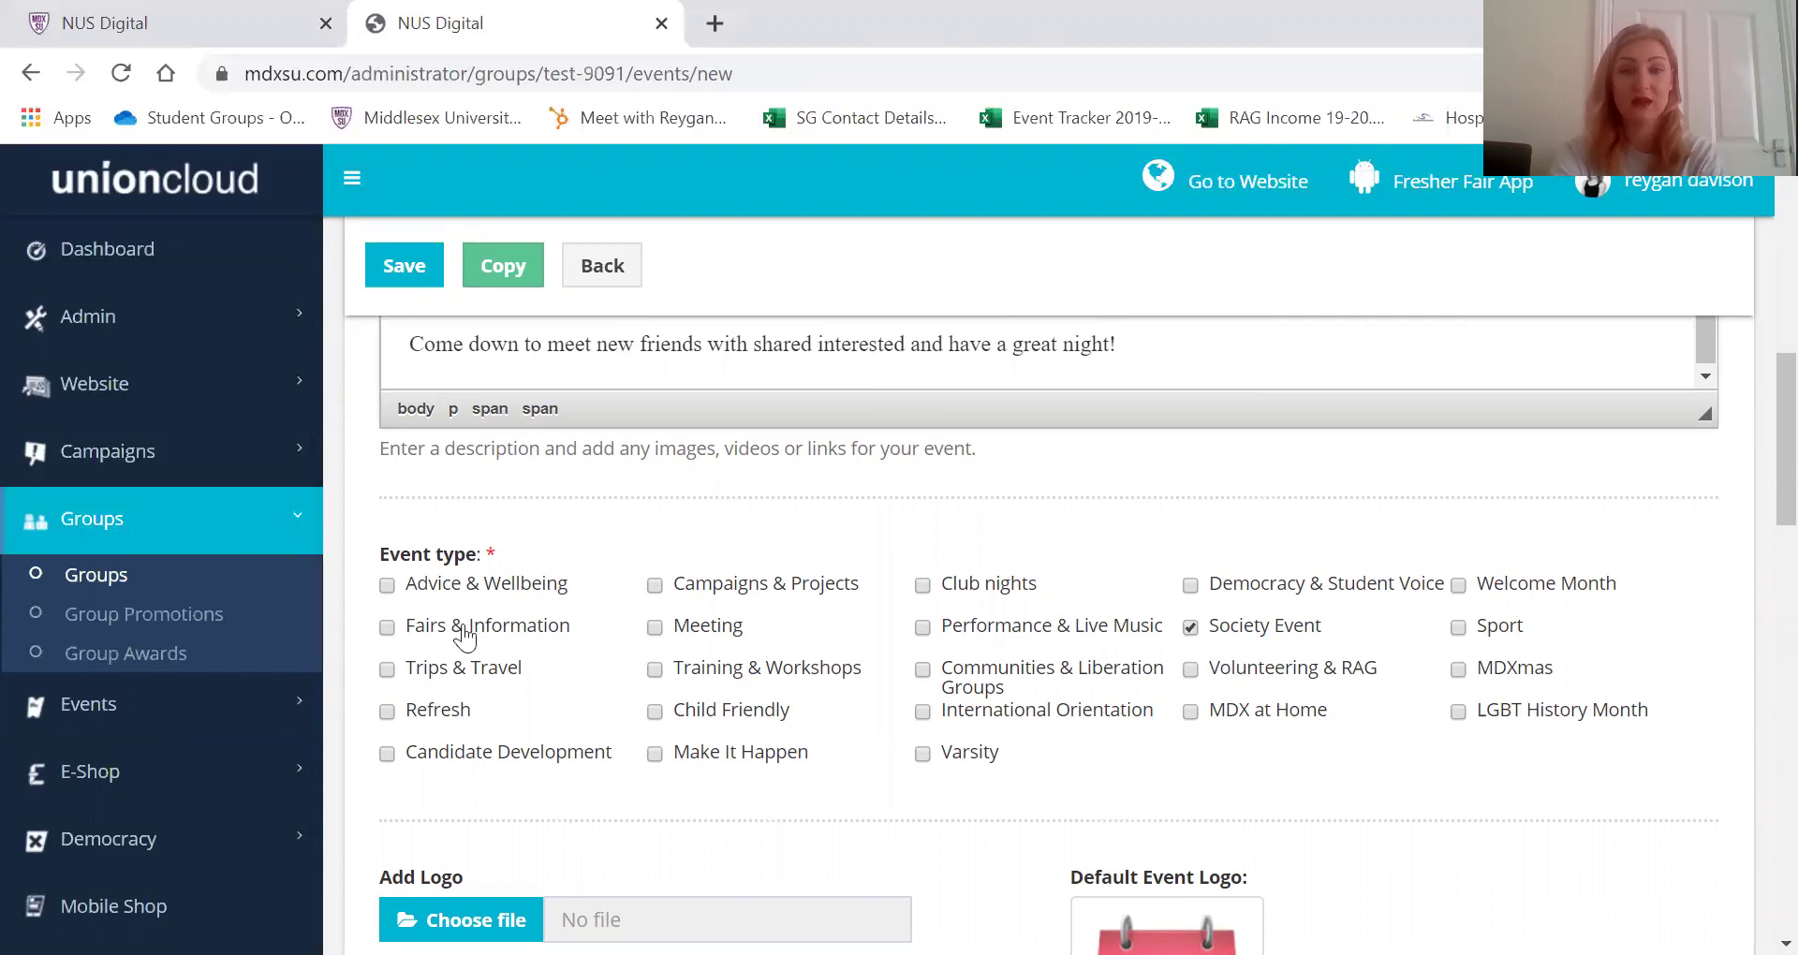
{"action": "scroll", "coordinate": [1209, 743], "scroll_direction": "down", "scroll_amount": 4}
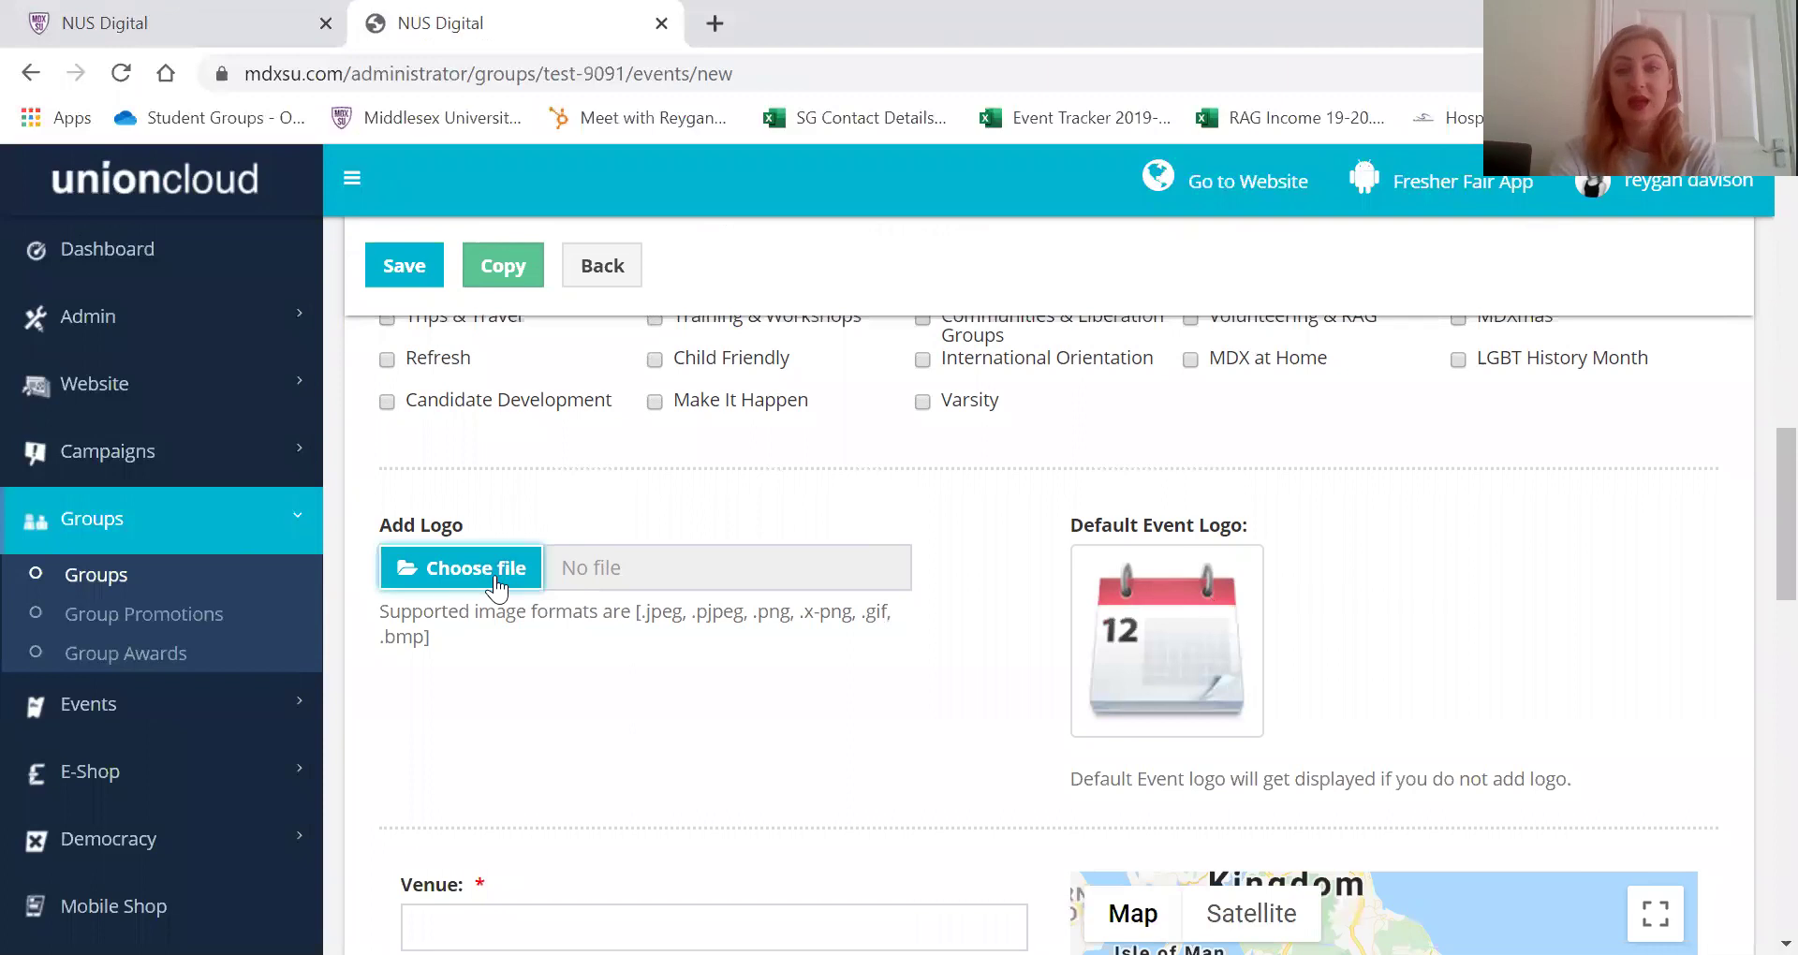
{"action": "left_click", "coordinate": [495, 575]}
{"action": "scroll", "coordinate": [549, 387], "scroll_direction": "down", "scroll_amount": 5}
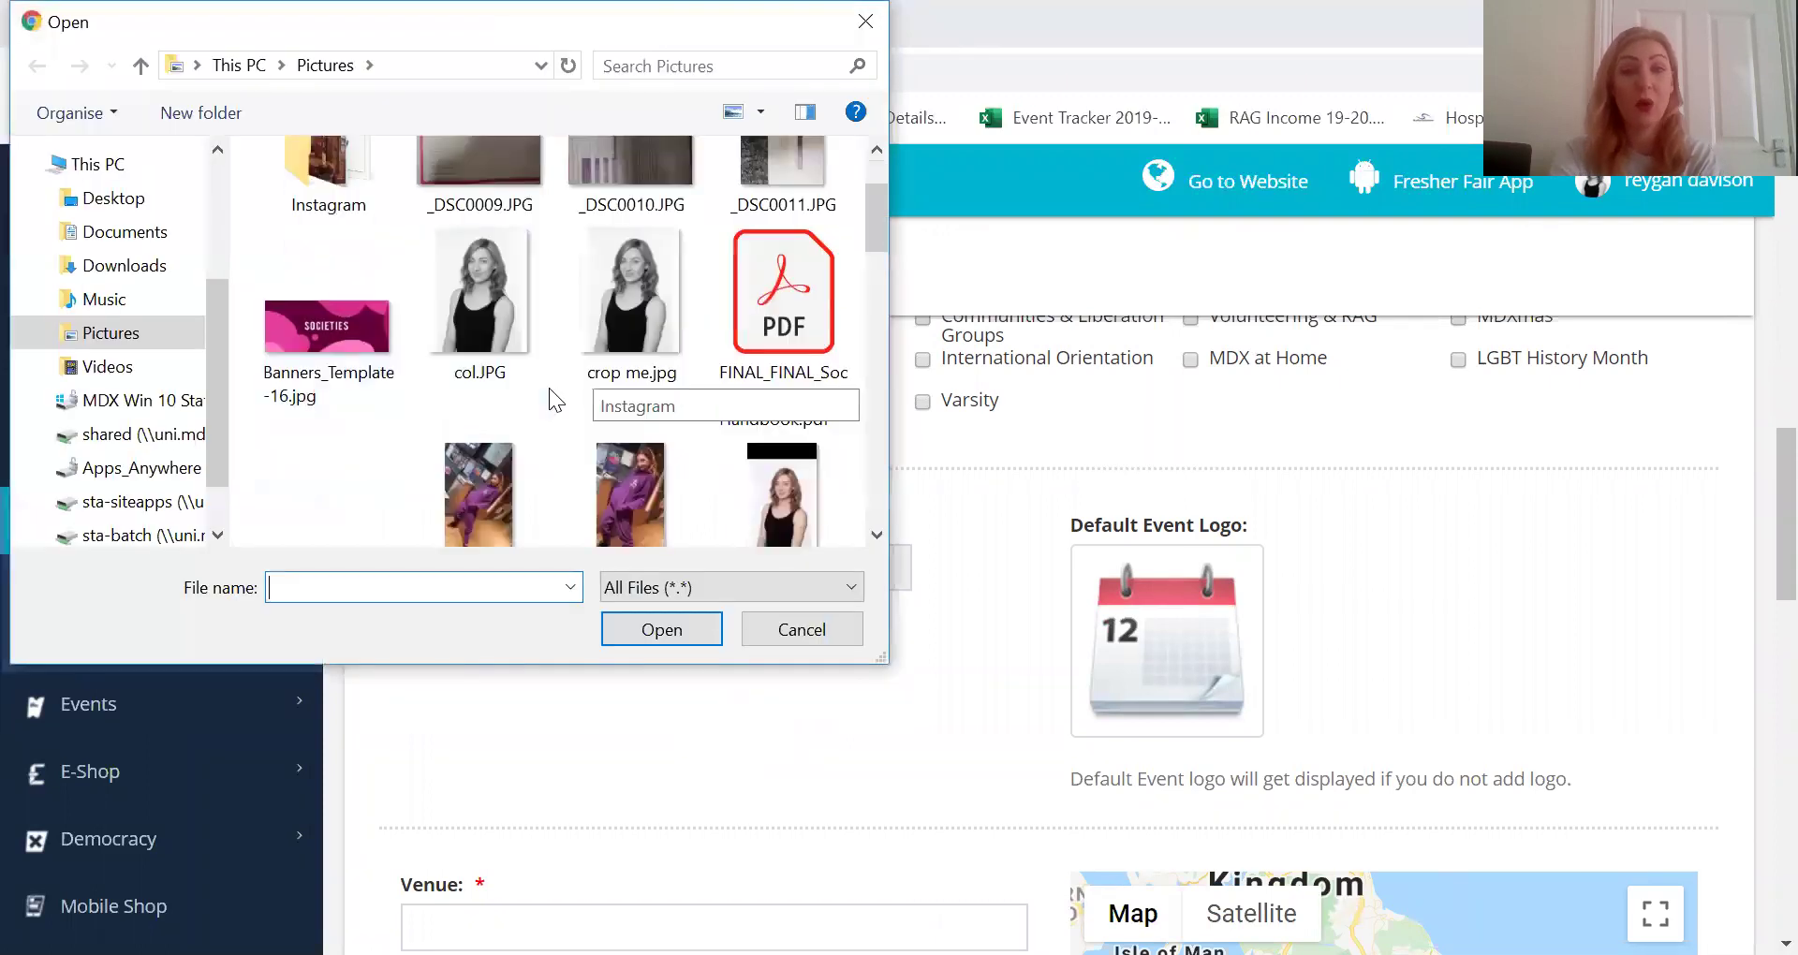
{"action": "scroll", "coordinate": [549, 388], "scroll_direction": "down", "scroll_amount": 5}
{"action": "left_click", "coordinate": [479, 365]}
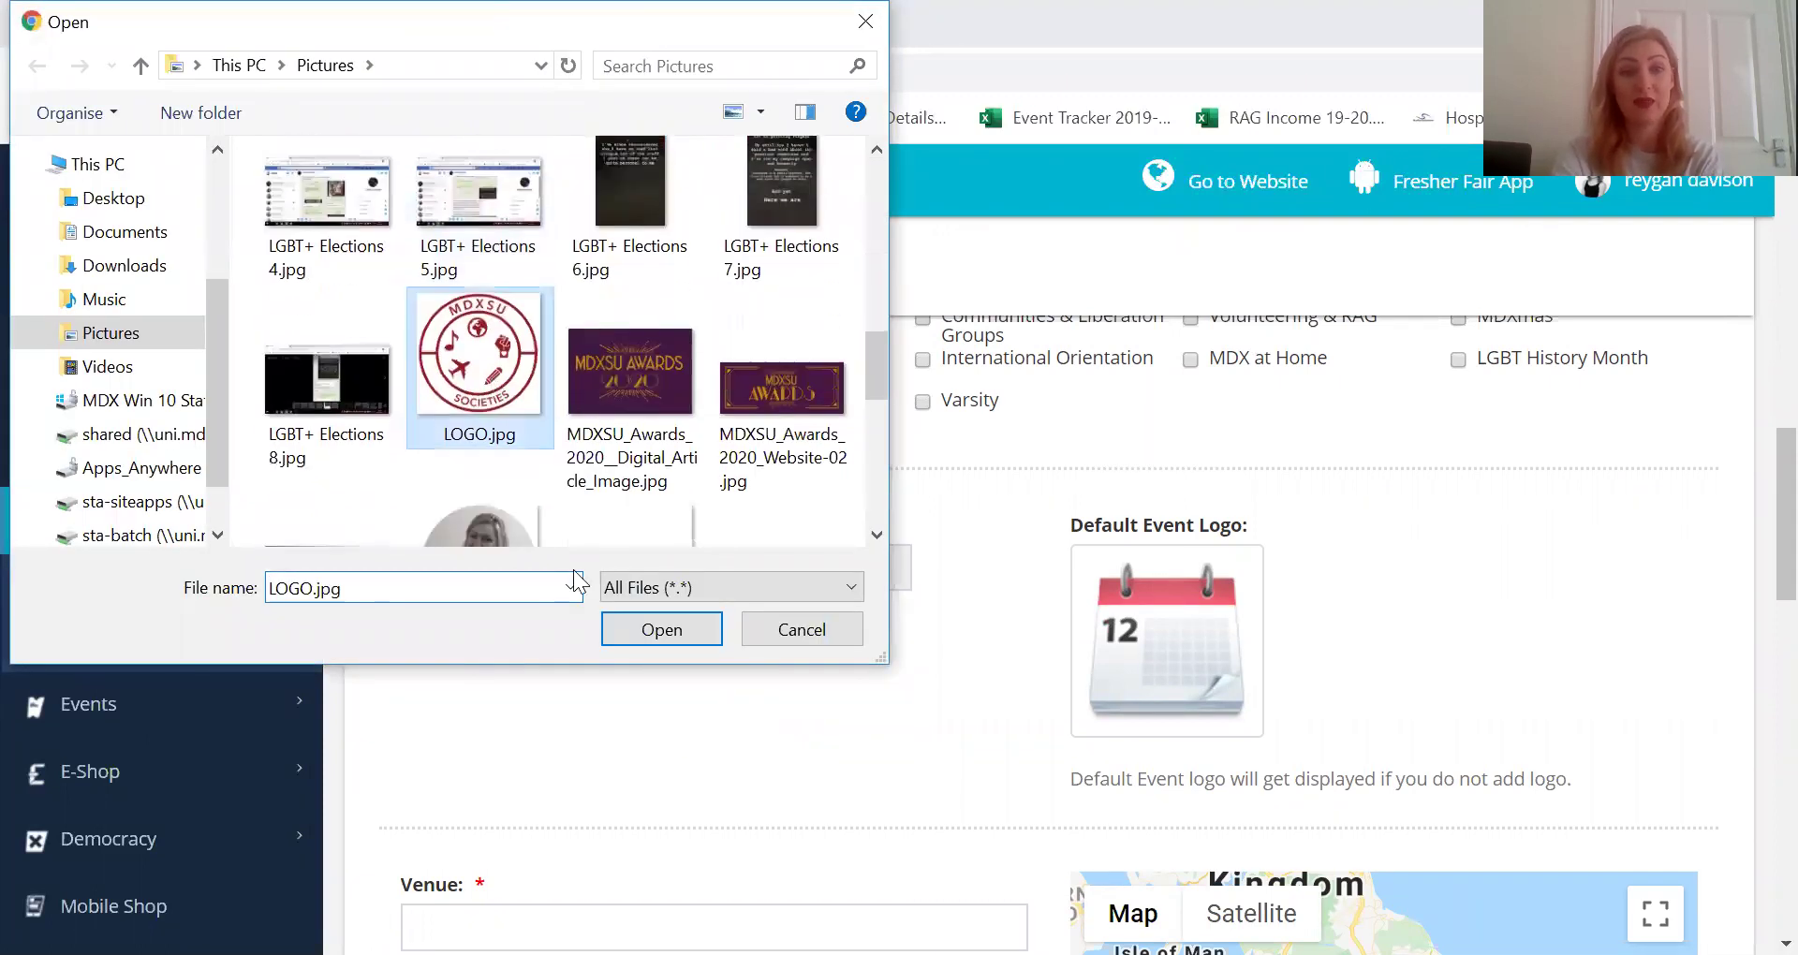
{"action": "left_click", "coordinate": [663, 634]}
{"action": "scroll", "coordinate": [852, 693], "scroll_direction": "down", "scroll_amount": 3}
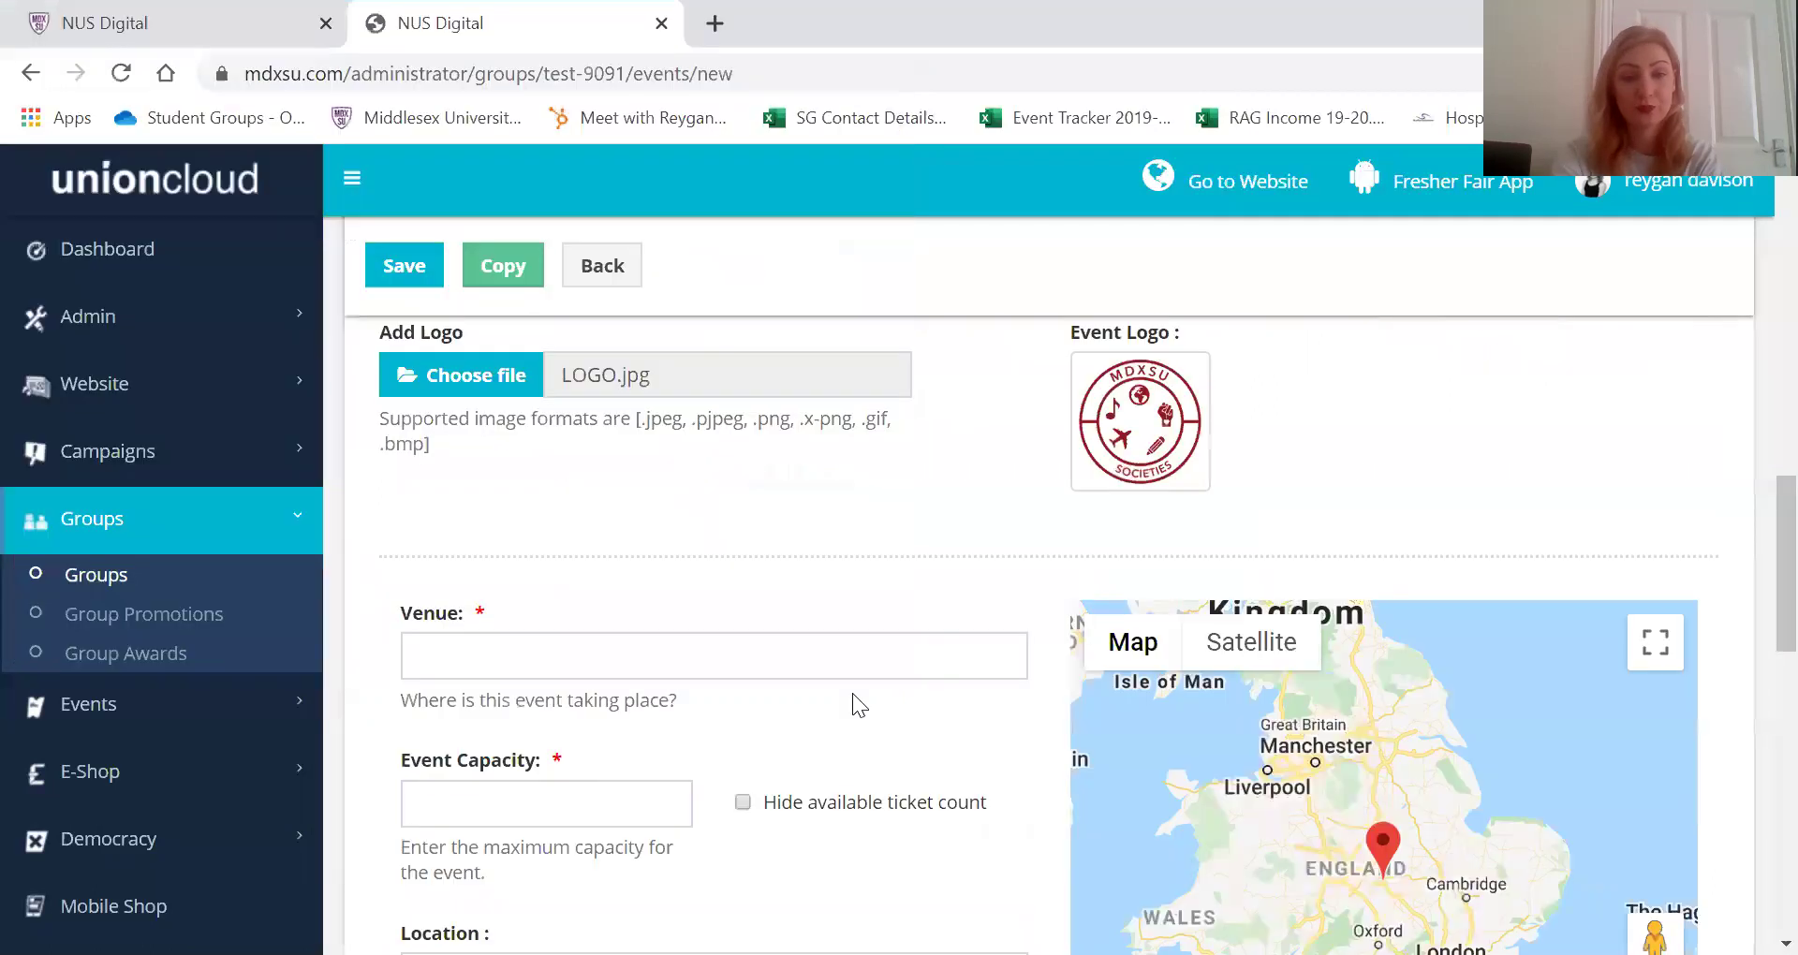
Pick CG16 as the venue from the autofill list and enter an event capacity of 100
{"action": "left_click", "coordinate": [580, 550]}
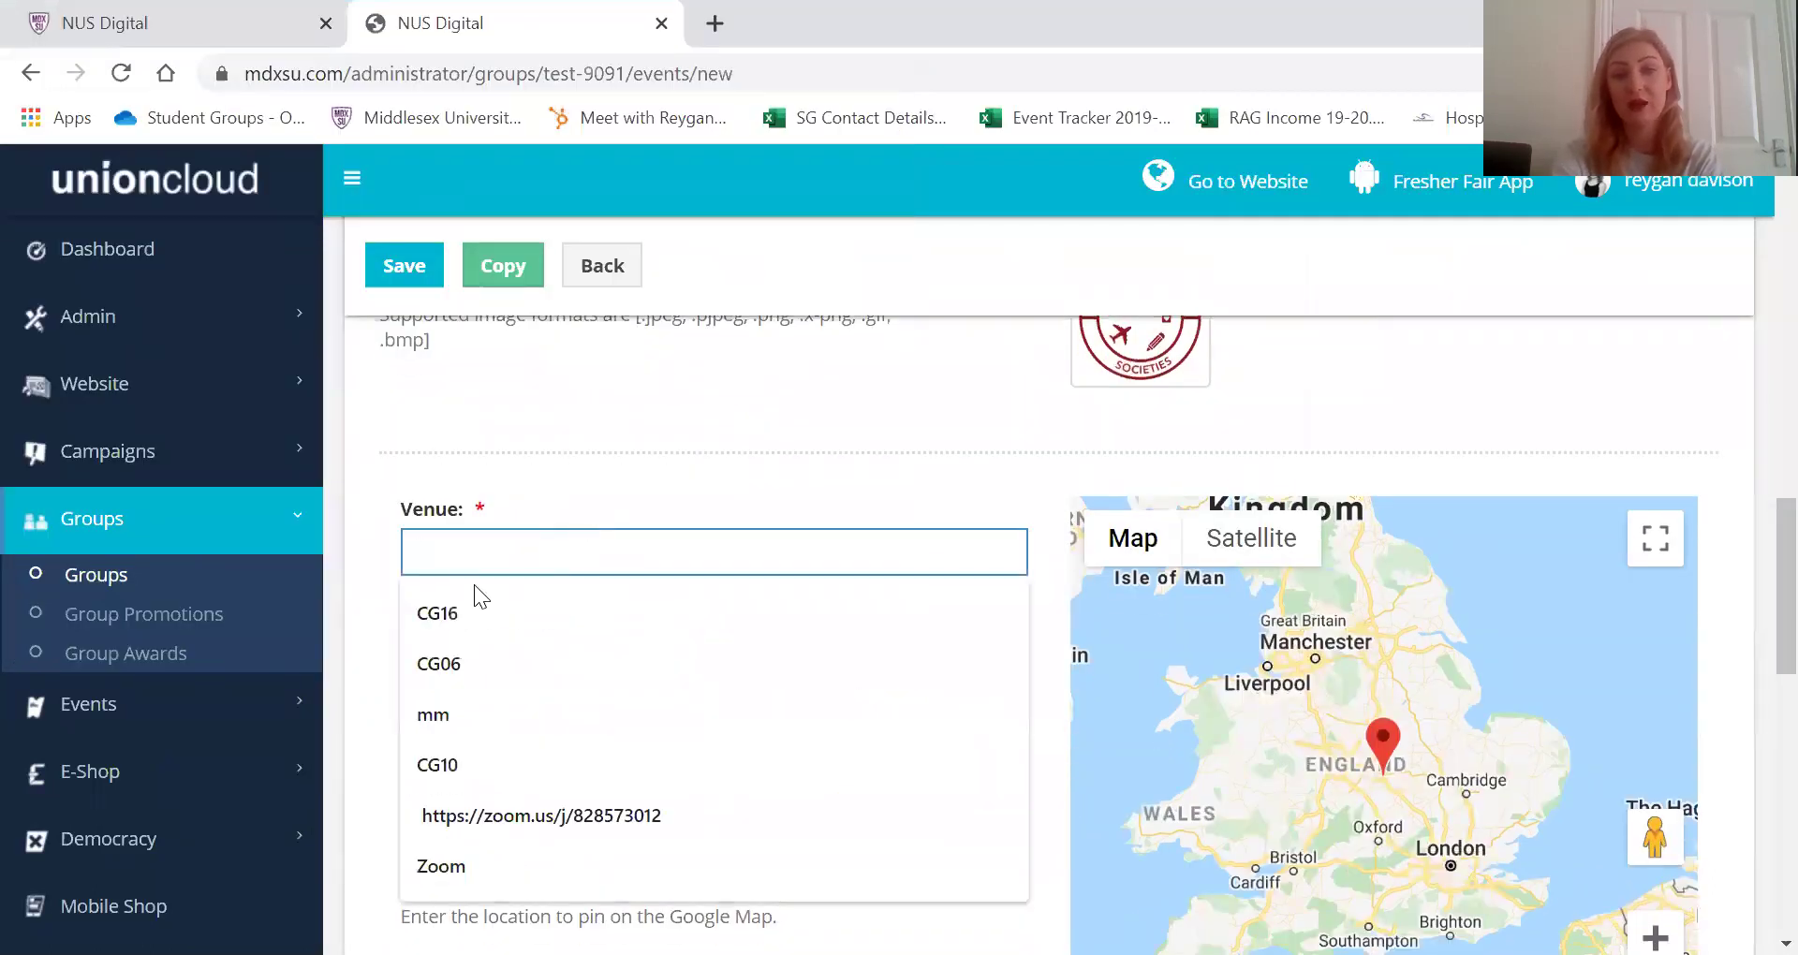
{"action": "left_click", "coordinate": [438, 613]}
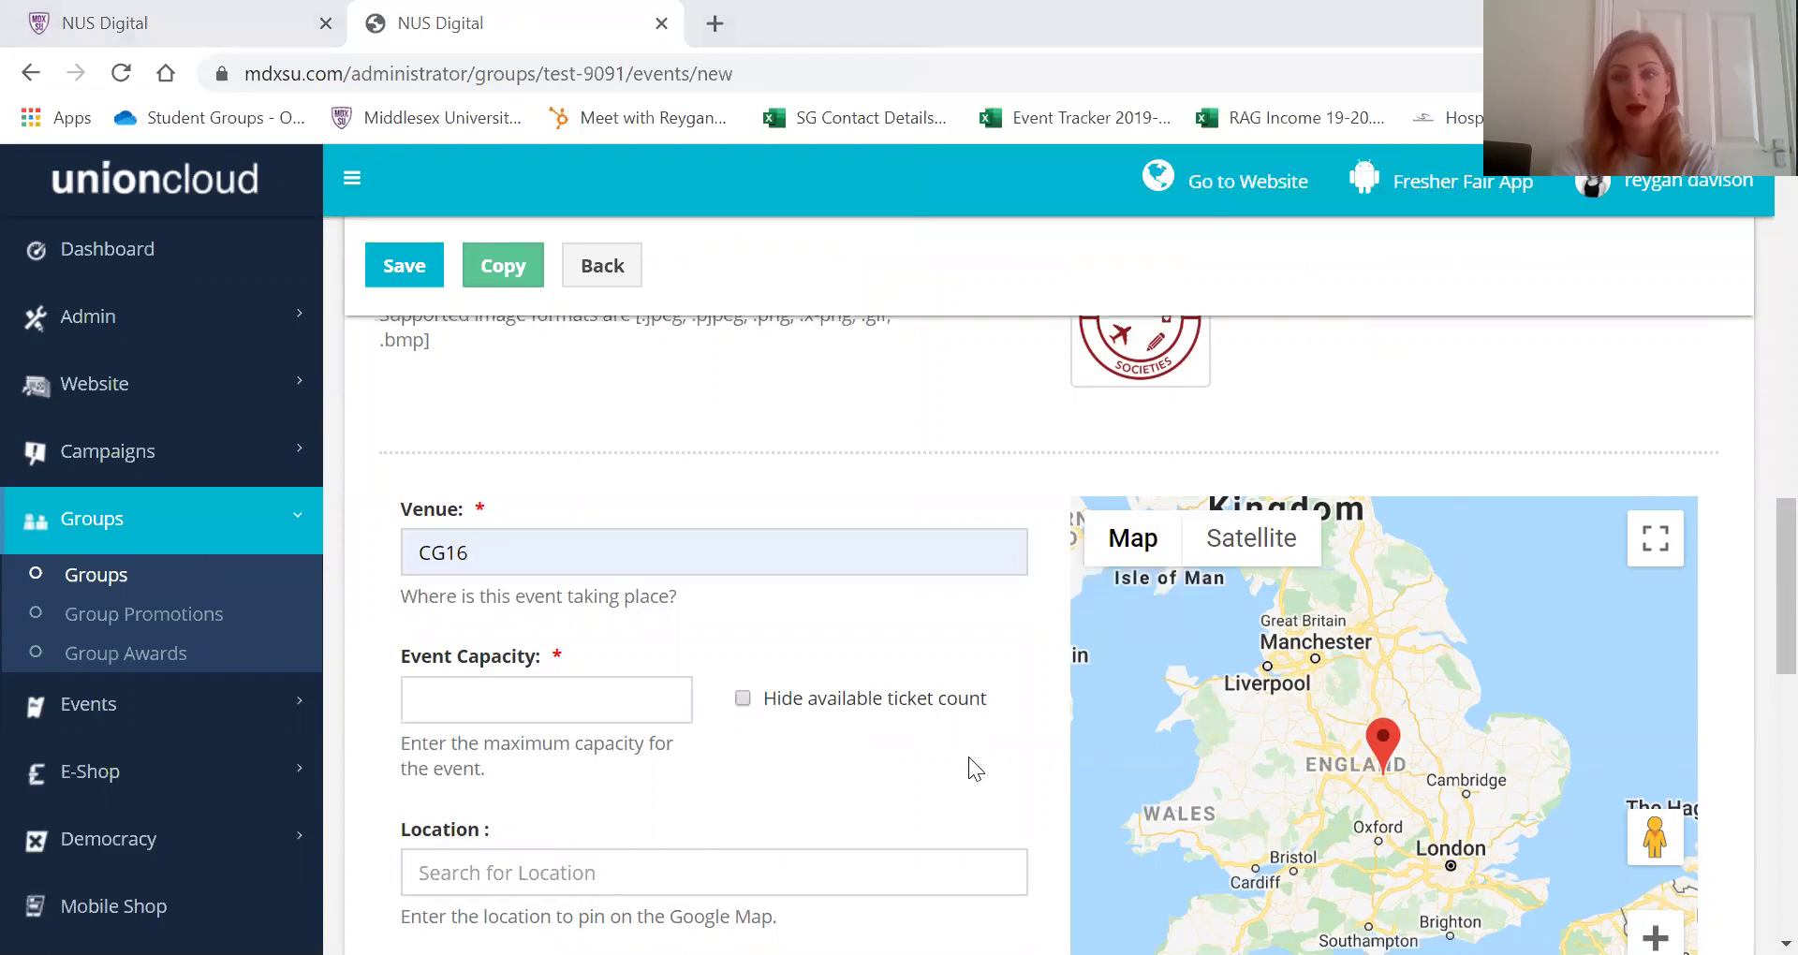
{"action": "scroll", "coordinate": [968, 757], "scroll_direction": "down", "scroll_amount": 1}
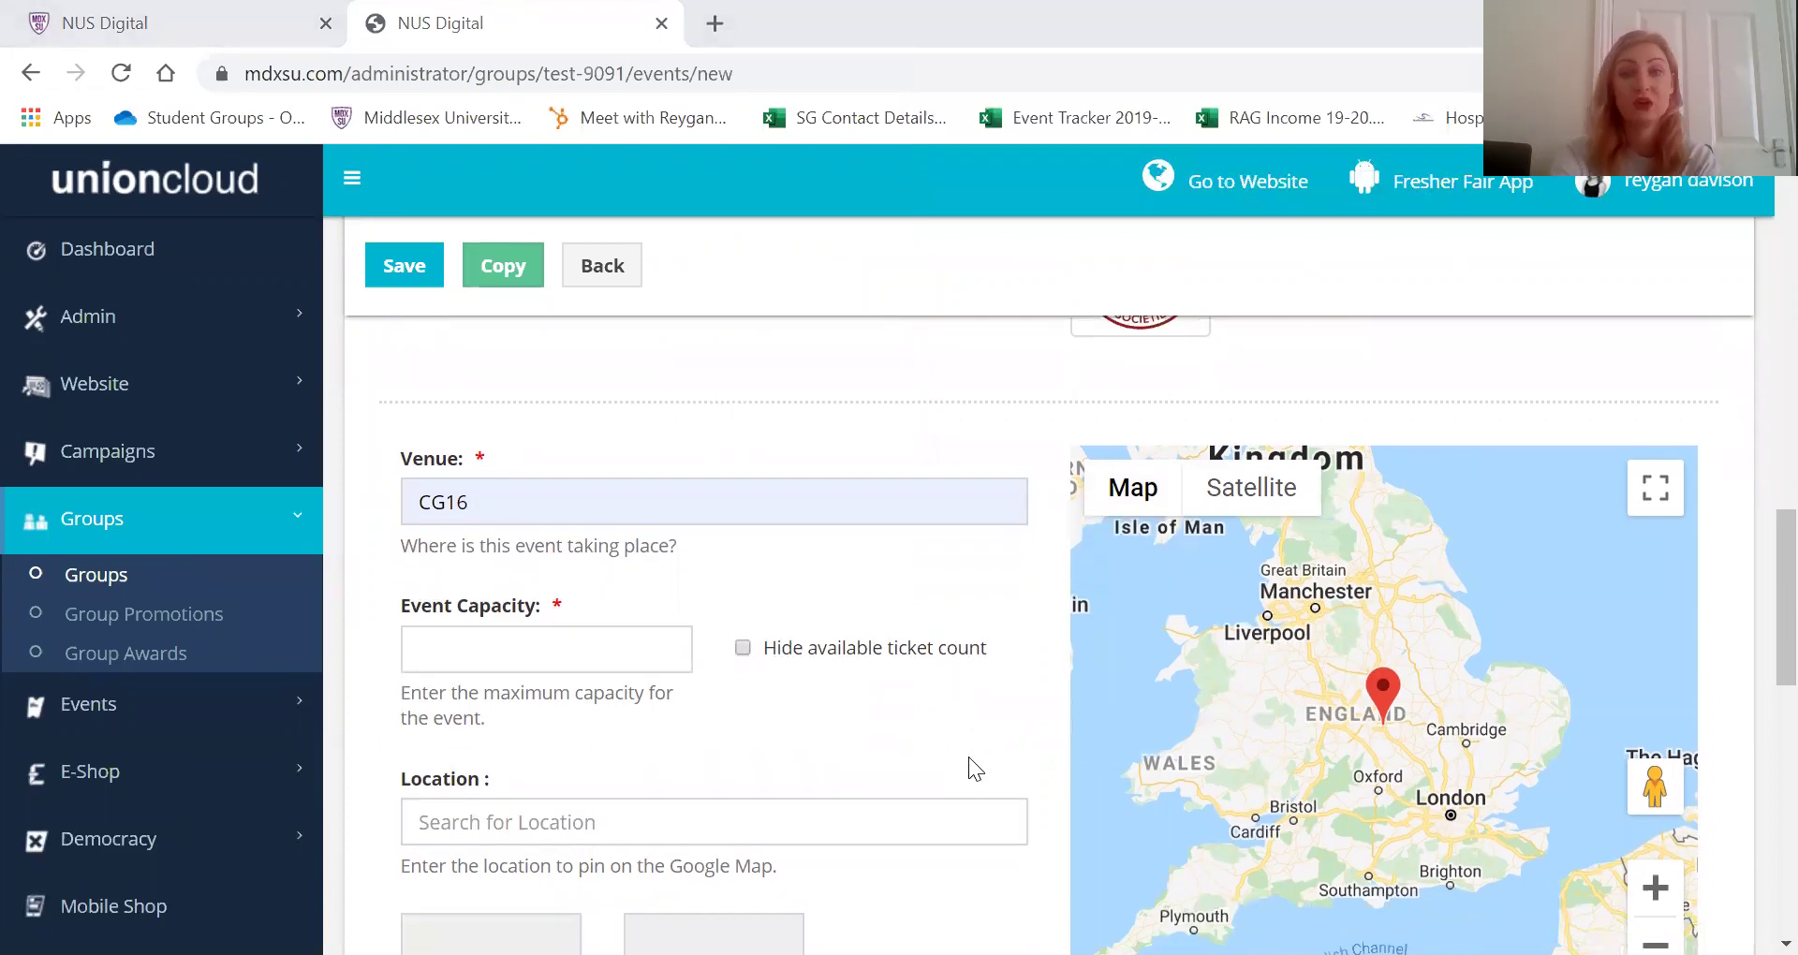
{"action": "scroll", "coordinate": [968, 756], "scroll_direction": "down", "scroll_amount": 2}
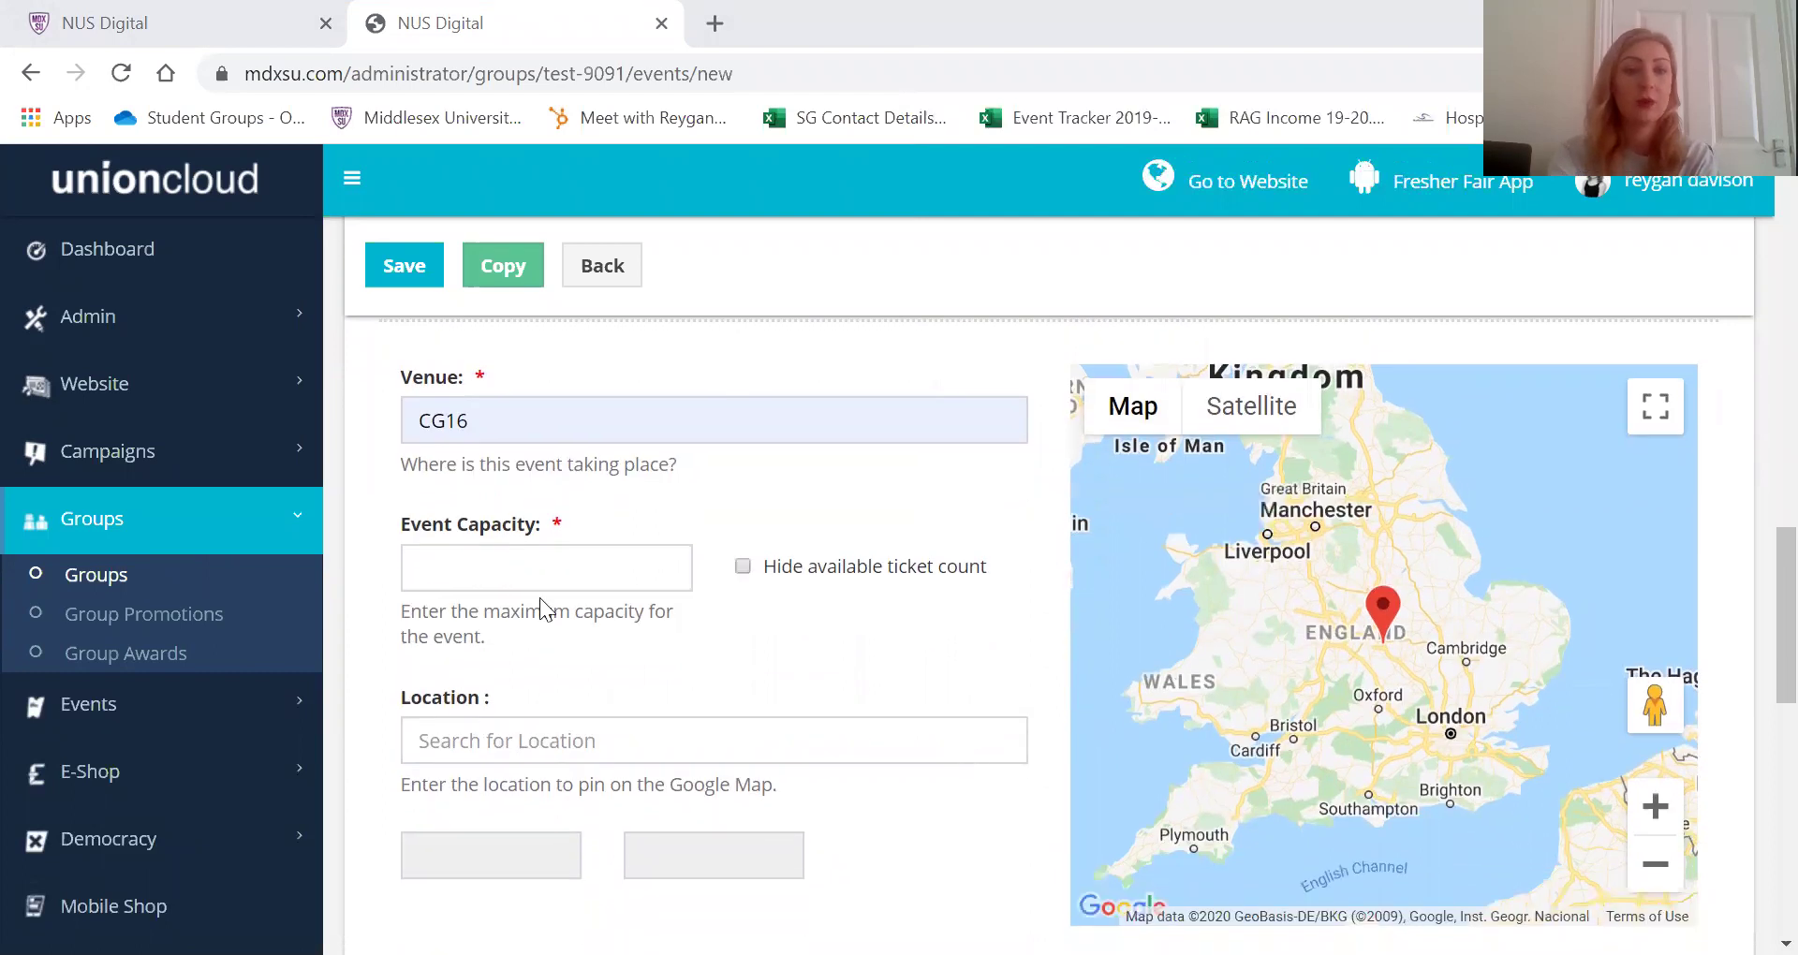
{"action": "left_click", "coordinate": [445, 575]}
{"action": "type", "text": "1"}
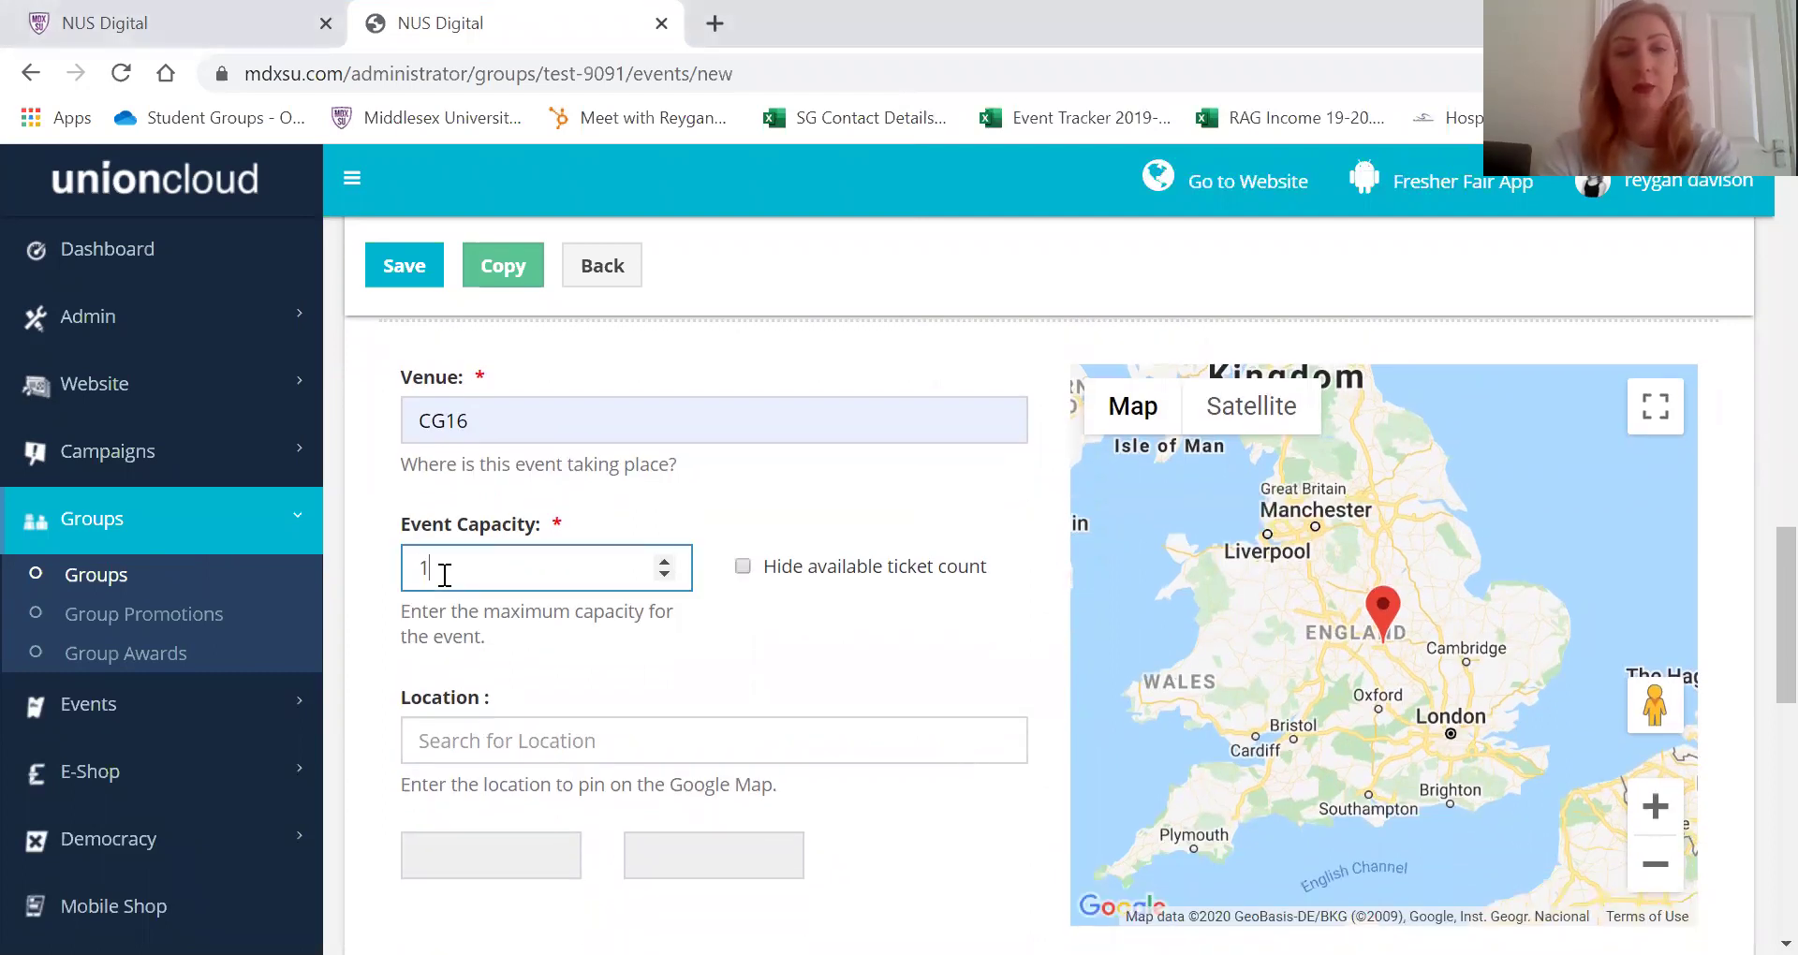
{"action": "type", "text": "00"}
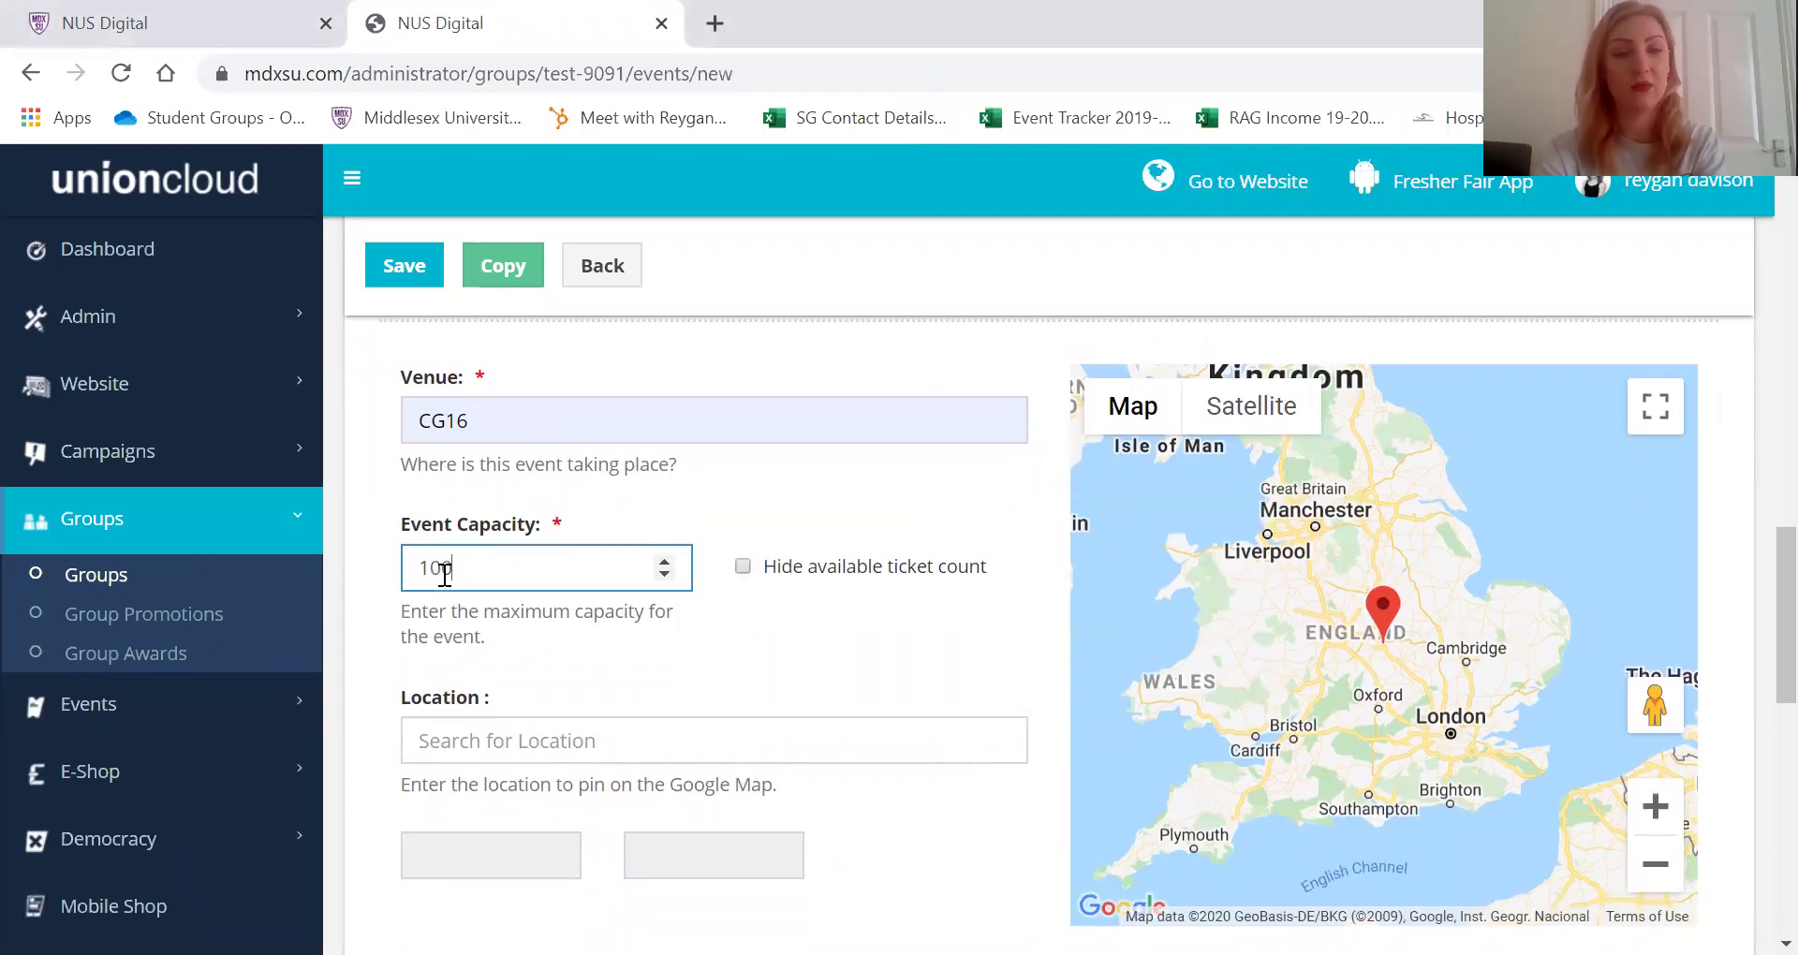
{"action": "left_click", "coordinate": [874, 624]}
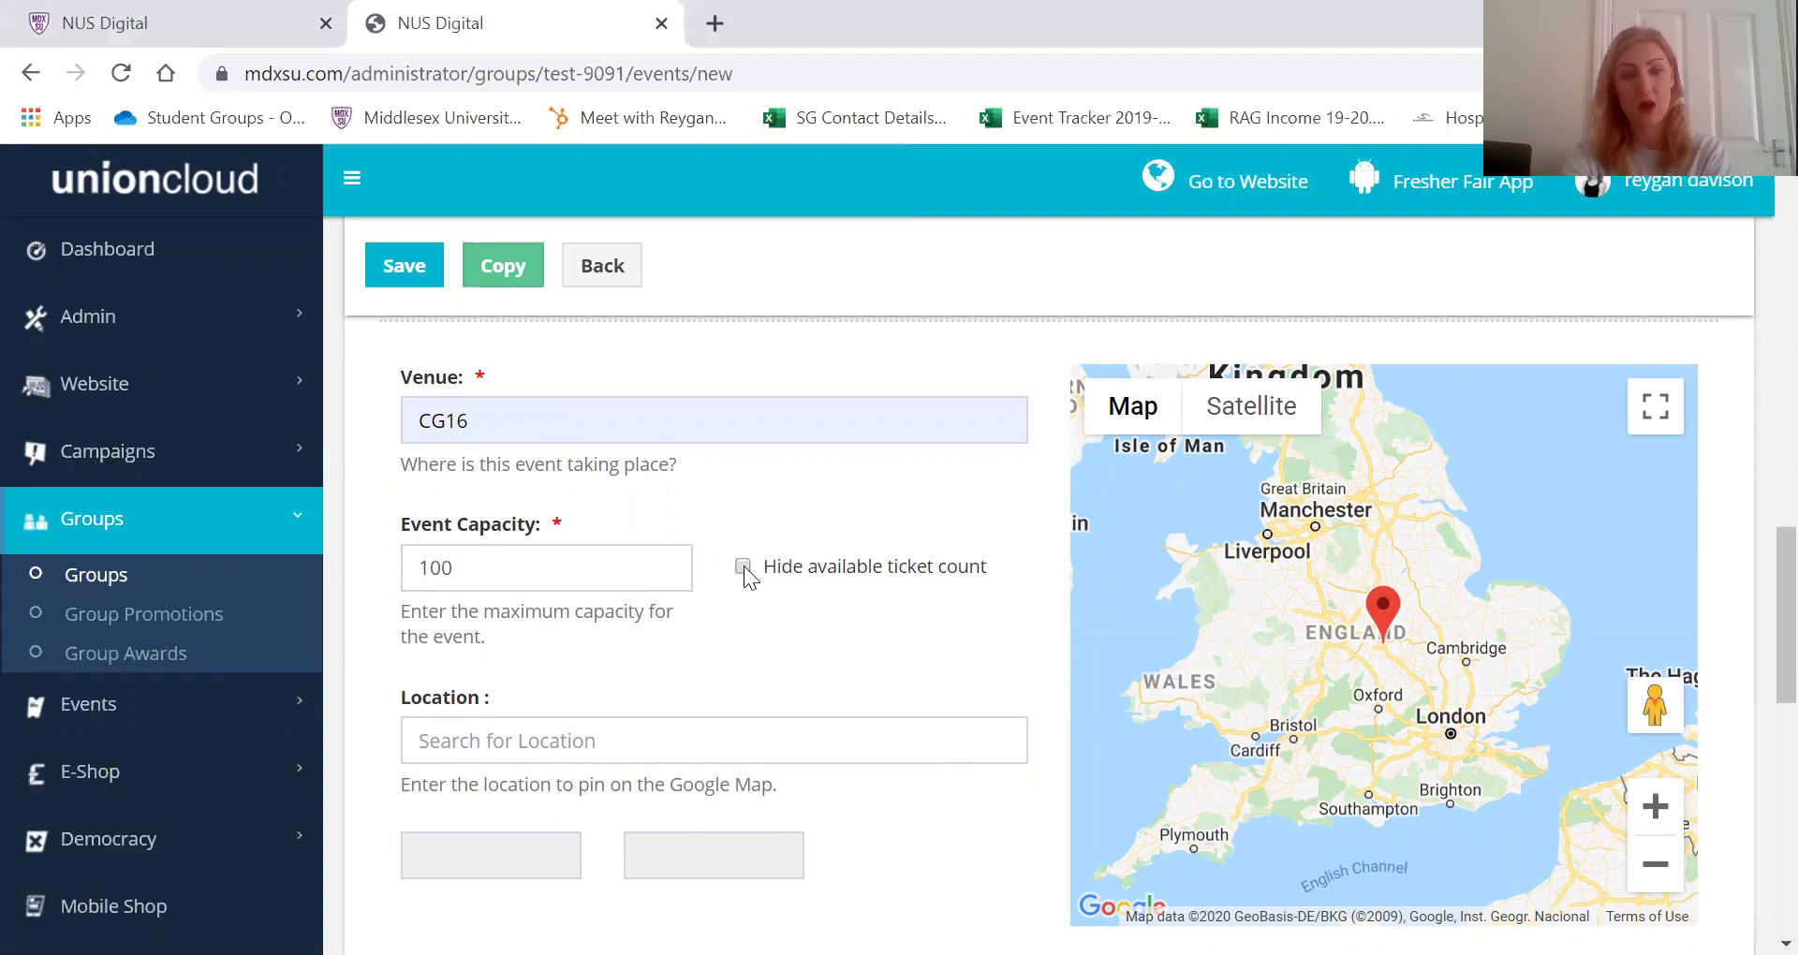
{"action": "scroll", "coordinate": [891, 670], "scroll_direction": "down", "scroll_amount": 5}
Enter Test Society as the event's contact name, leaving the contact email blank
{"action": "left_click", "coordinate": [572, 633]}
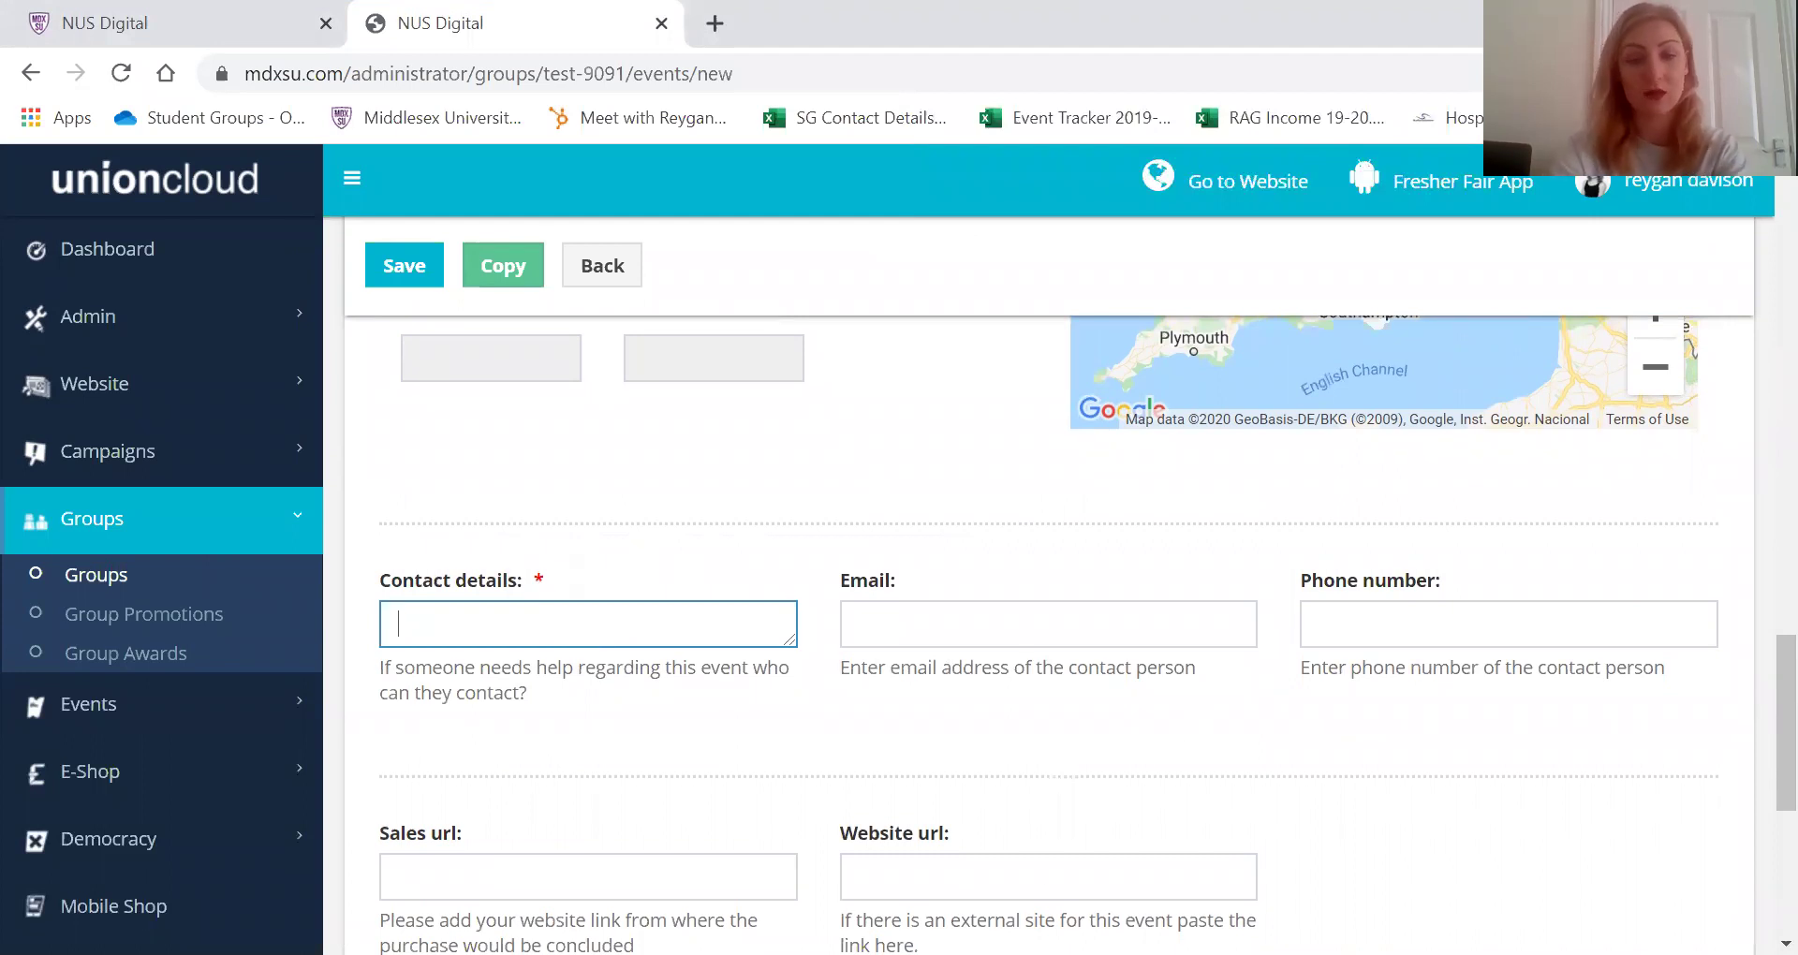
{"action": "type", "text": "Test"}
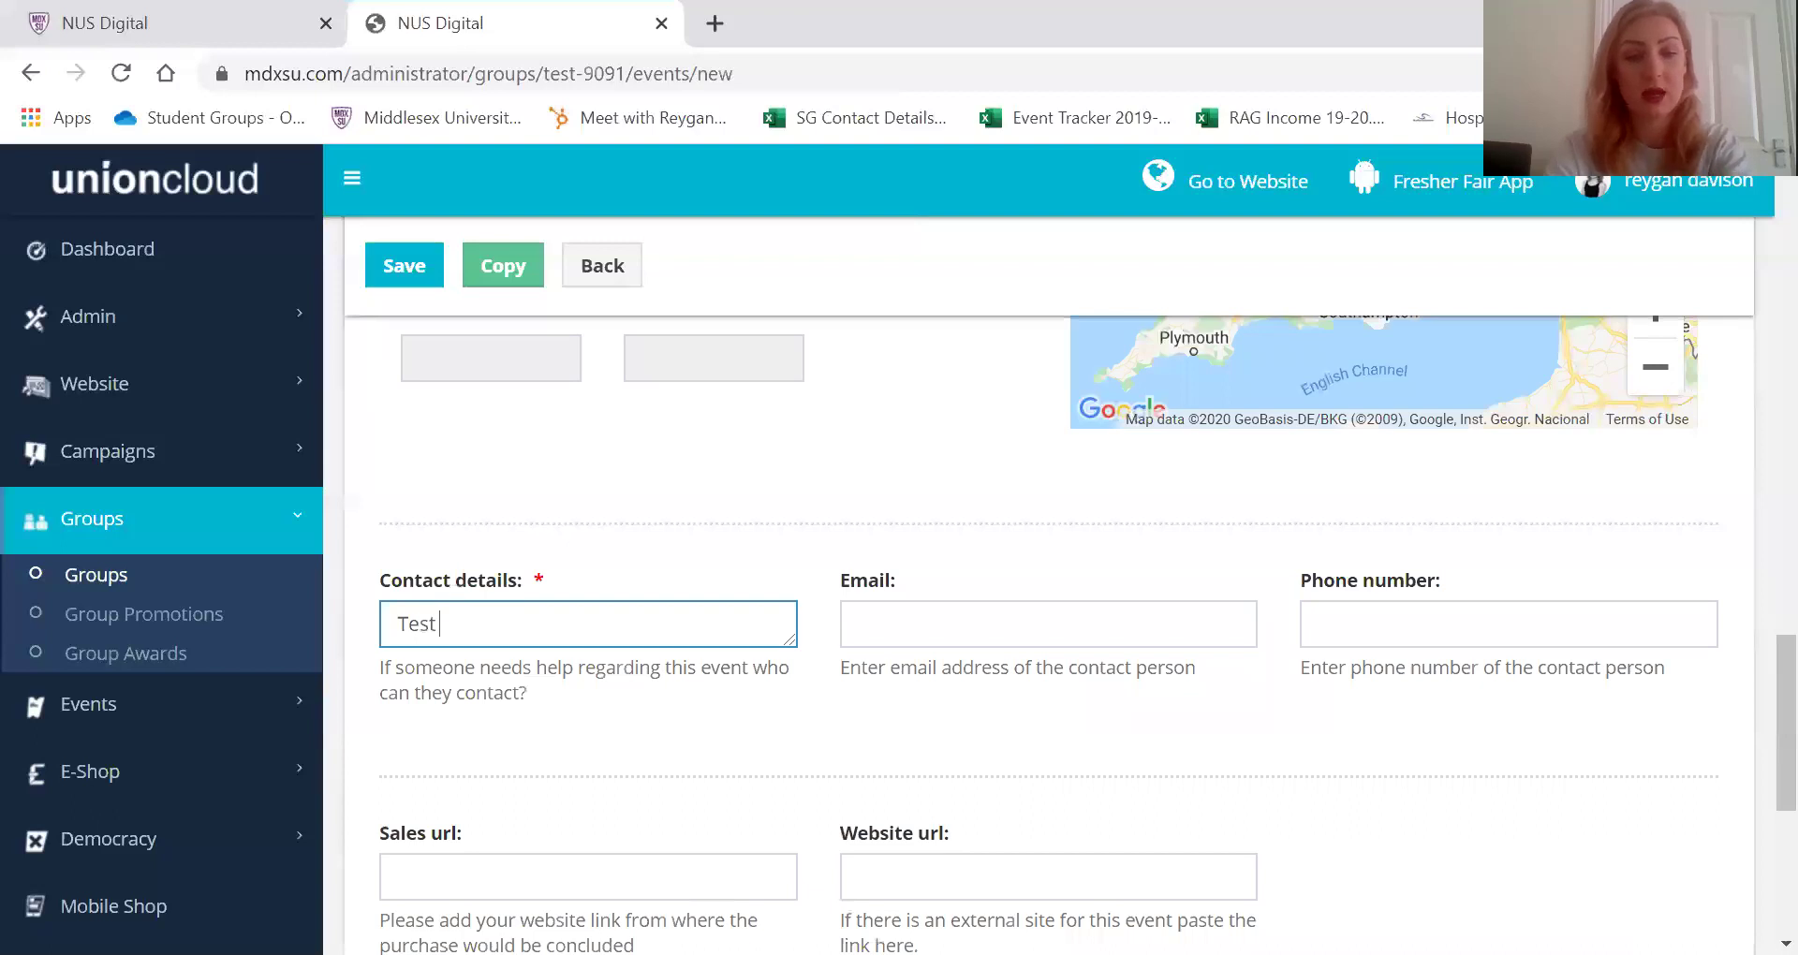
{"action": "type", "text": " Society"}
{"action": "left_click", "coordinate": [989, 645]}
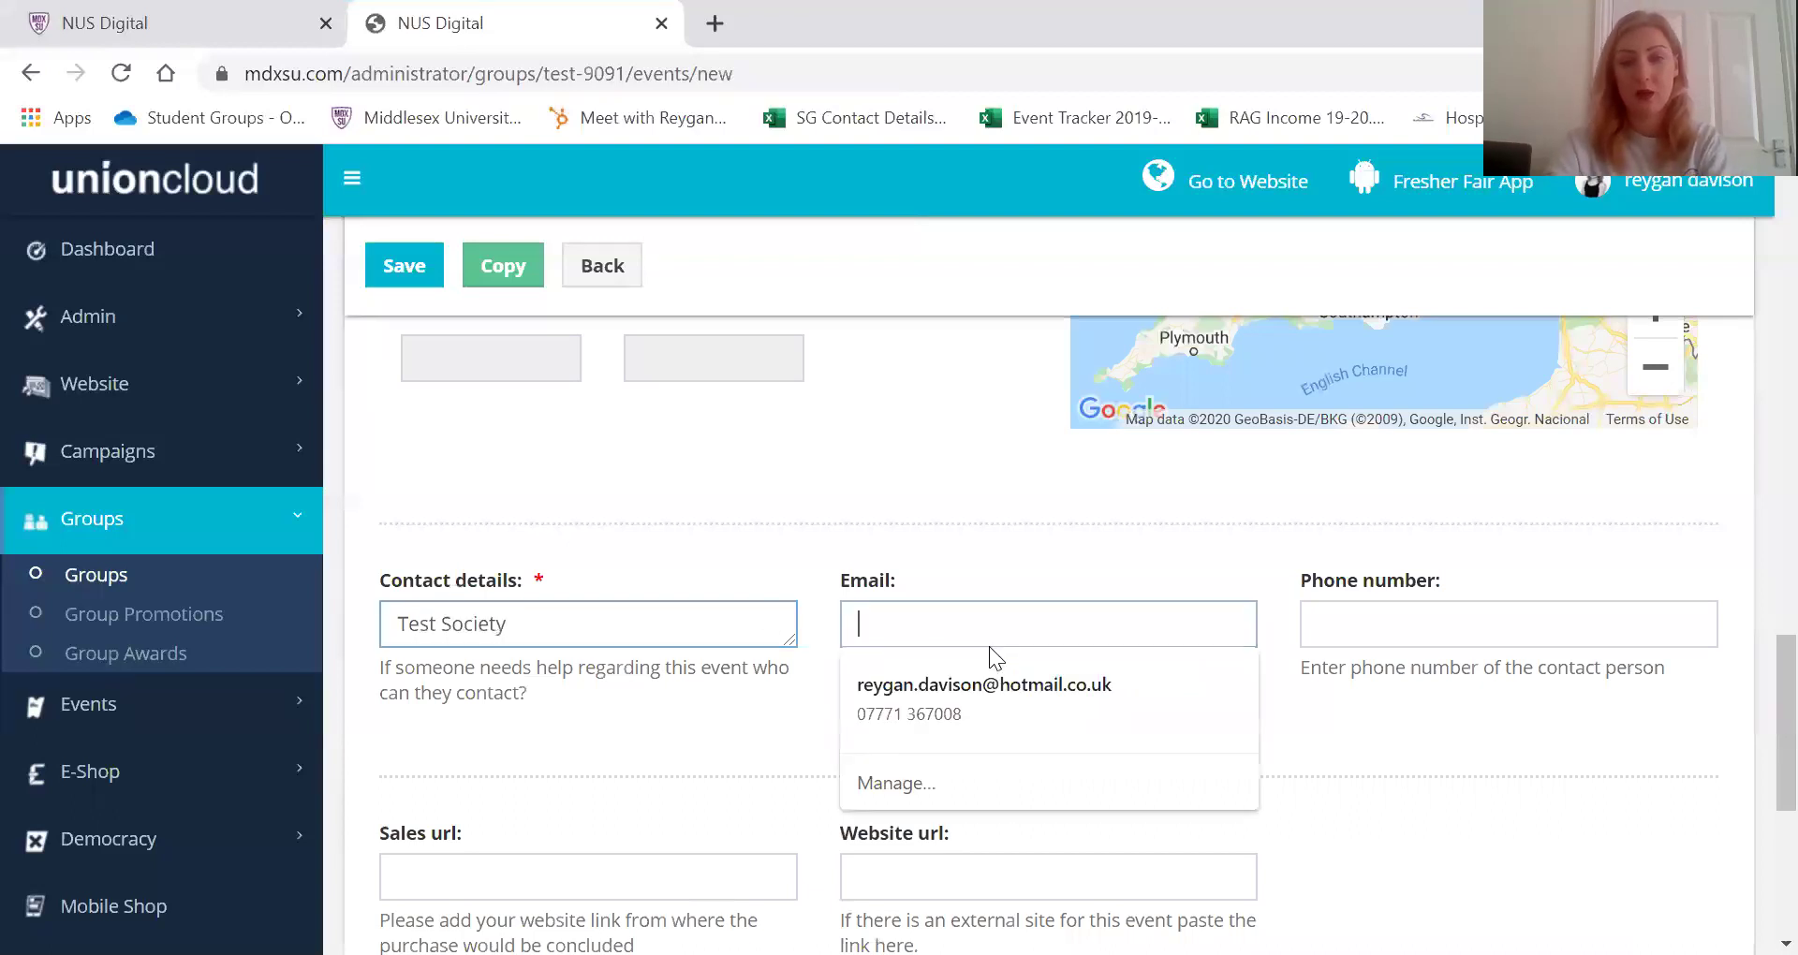
{"action": "left_click", "coordinate": [742, 745]}
Save the new Test Event and bring up its Event Ticket Types list
{"action": "scroll", "coordinate": [742, 746], "scroll_direction": "down", "scroll_amount": 1}
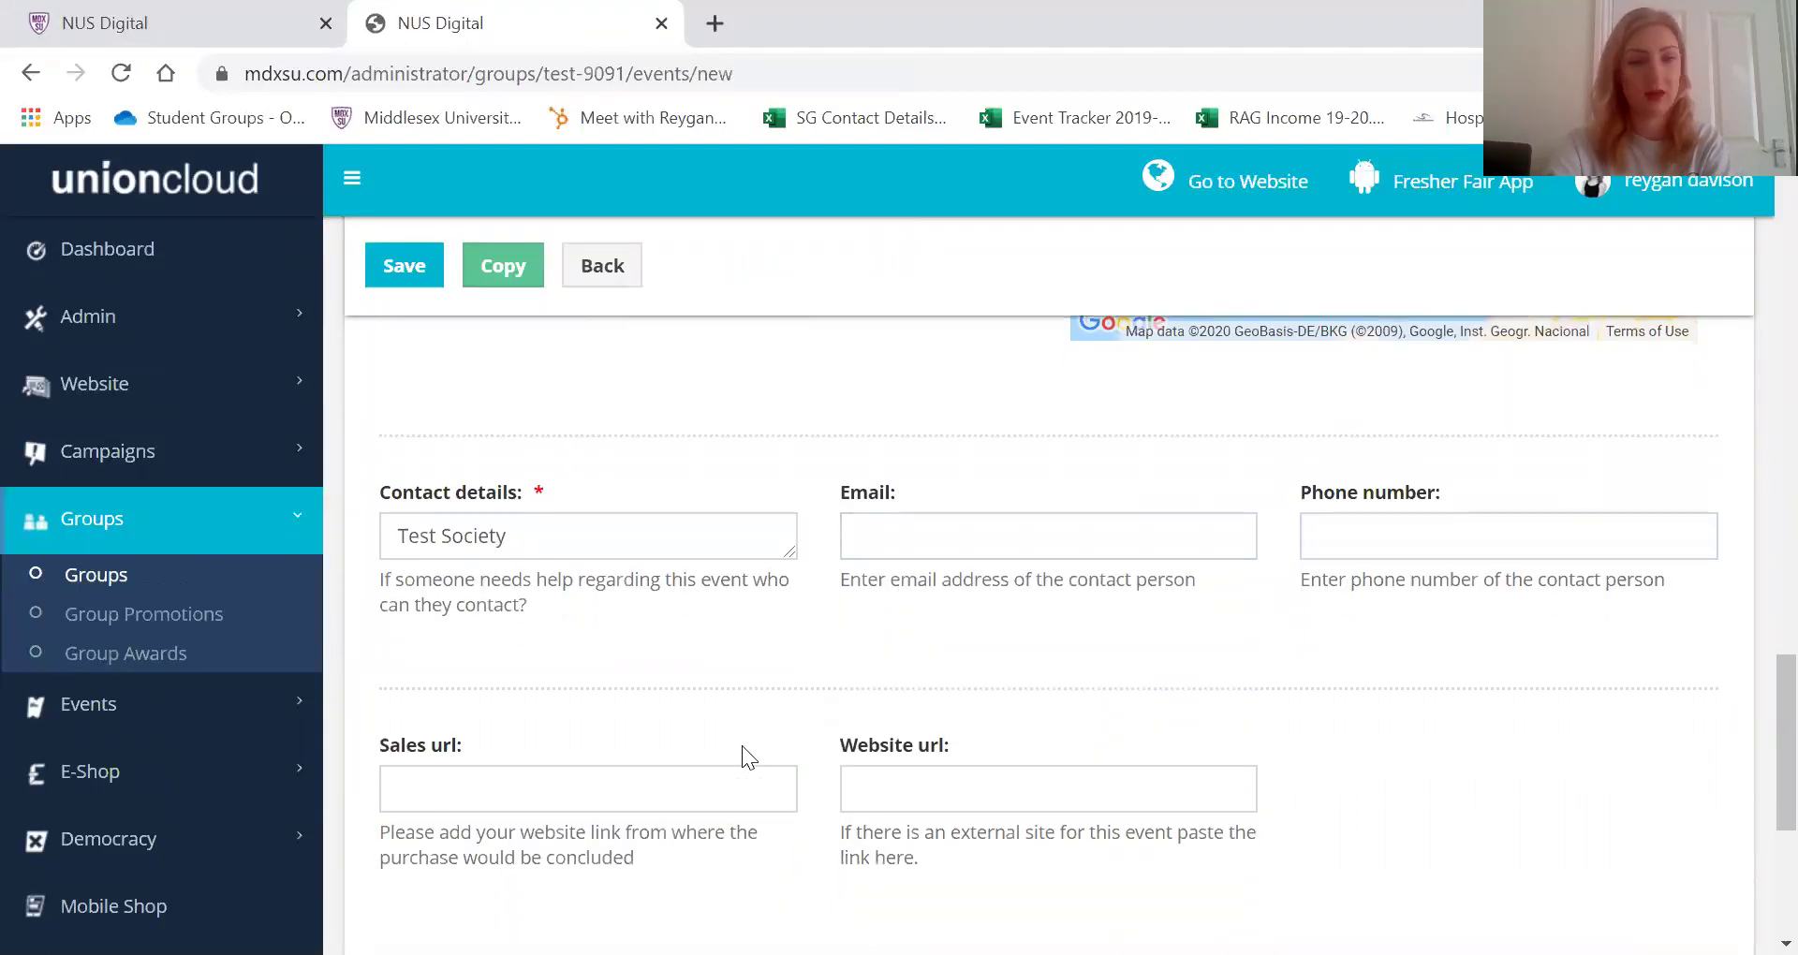
{"action": "scroll", "coordinate": [741, 745], "scroll_direction": "up", "scroll_amount": 8}
{"action": "left_click", "coordinate": [403, 267]}
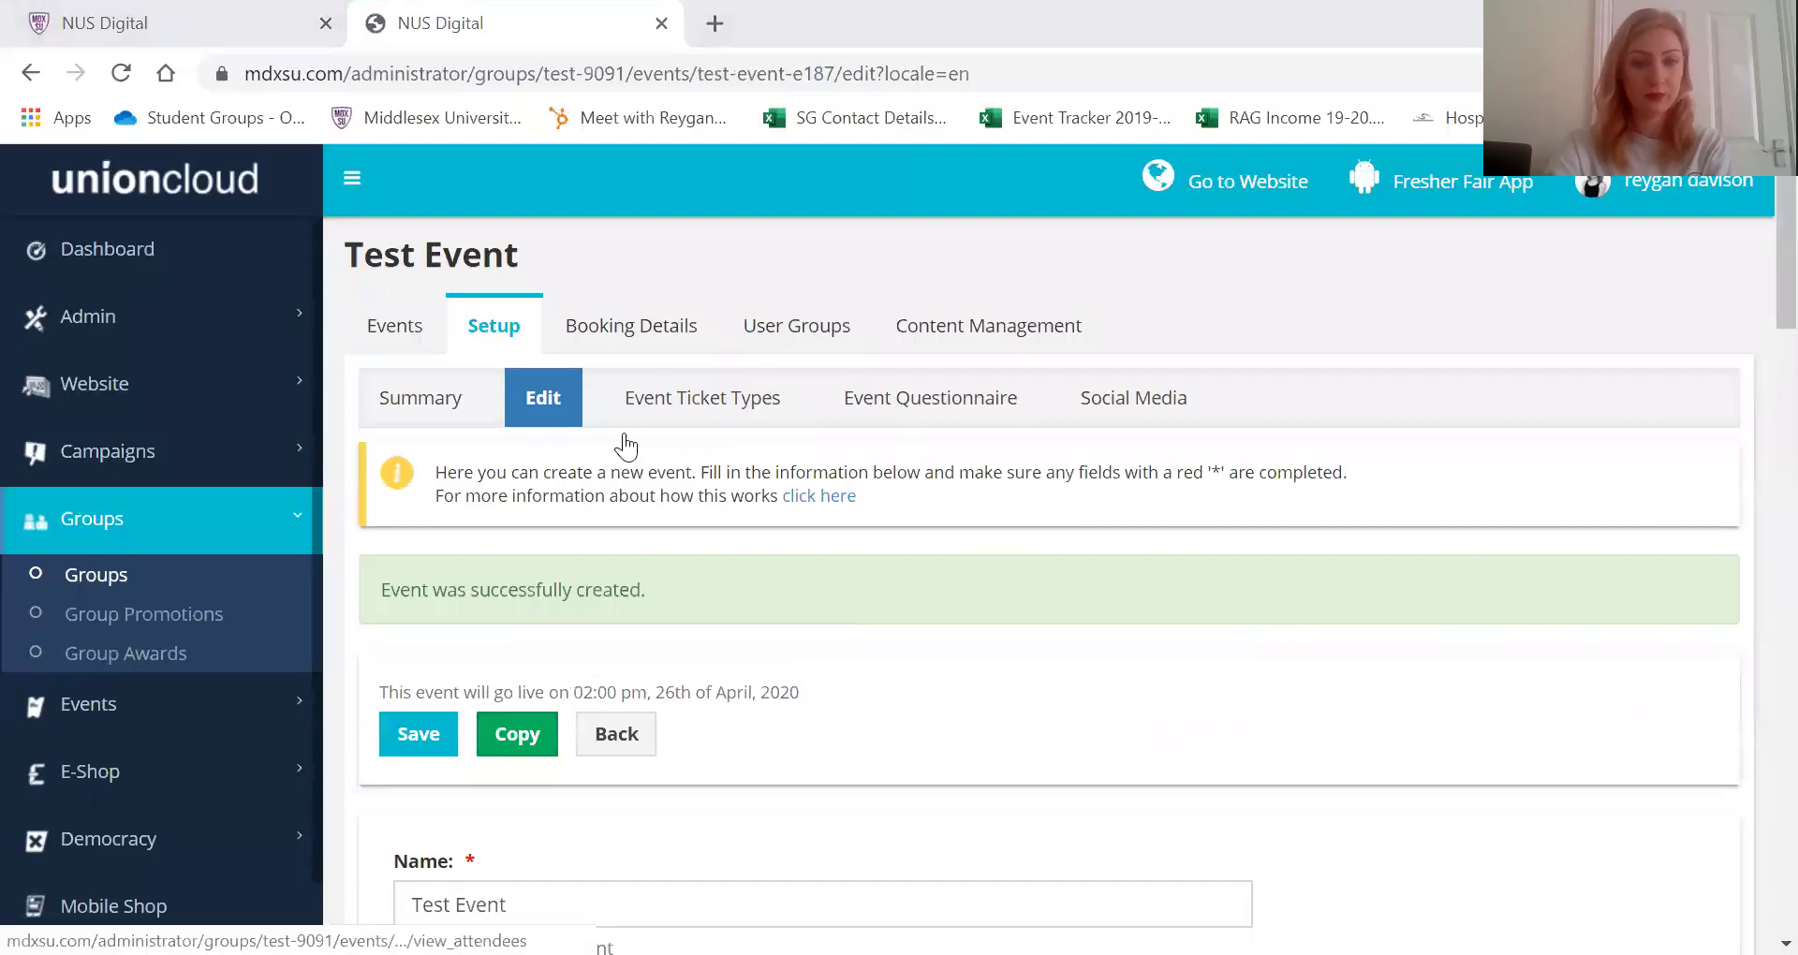
{"action": "left_click", "coordinate": [711, 411]}
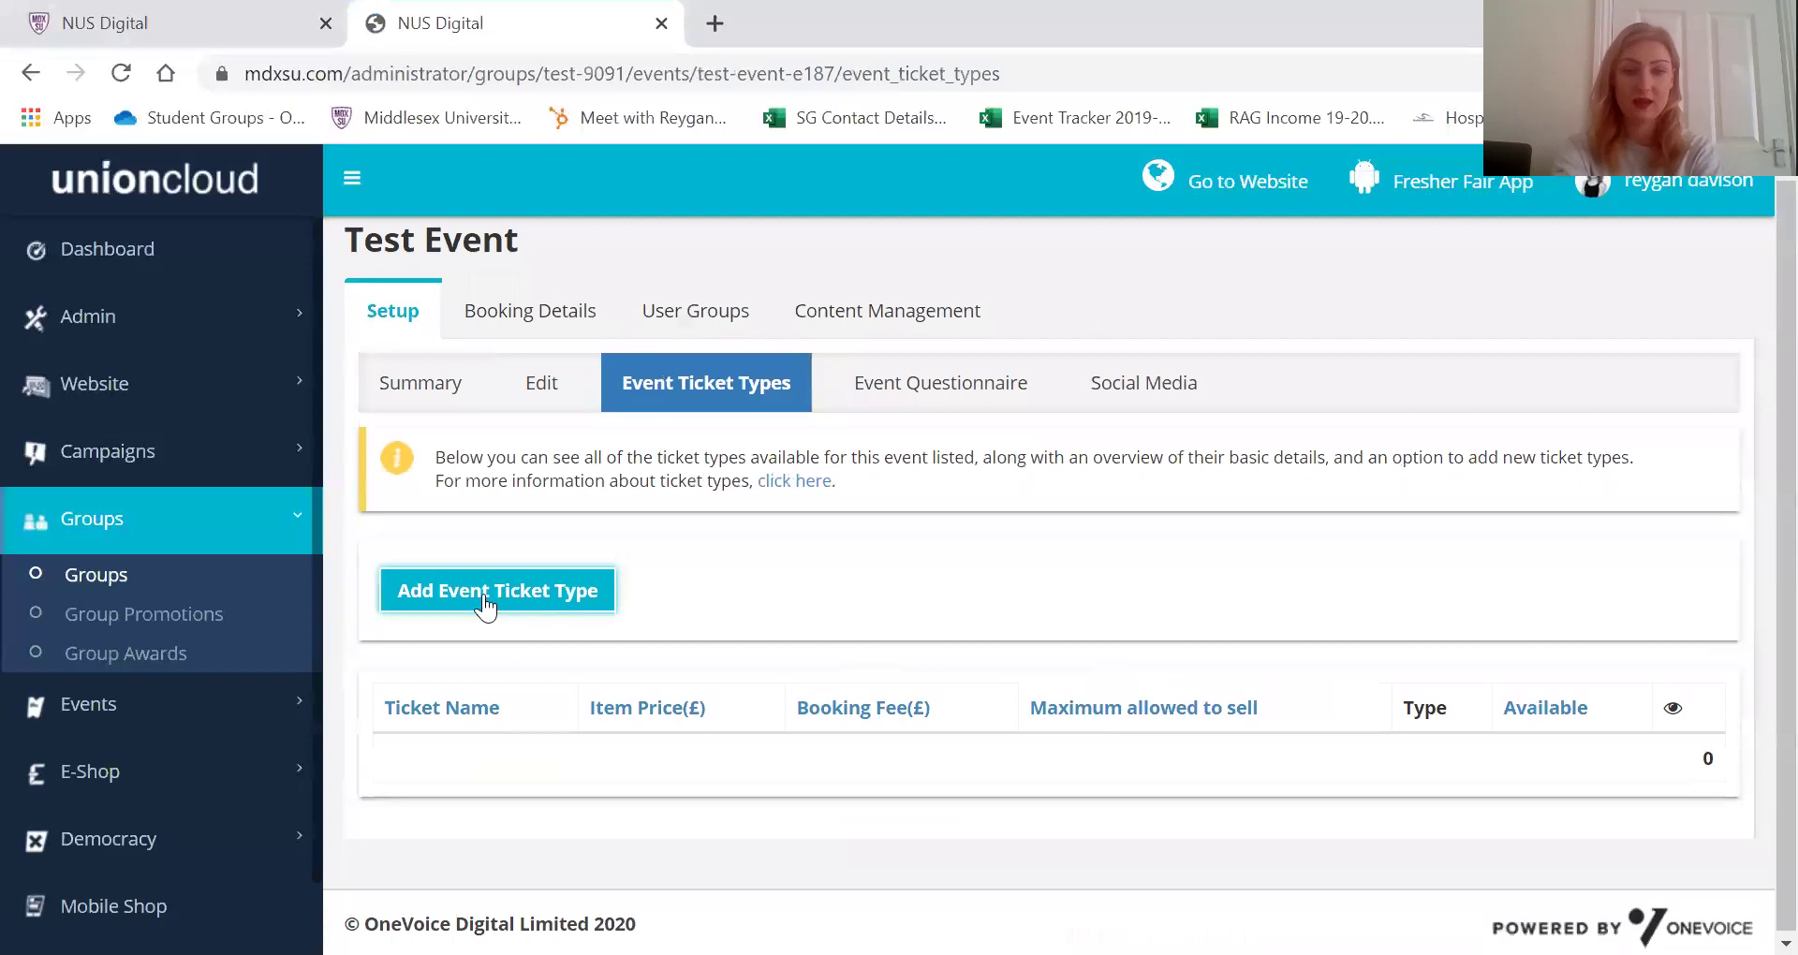
Start a new ticket type named Test Ticket
{"action": "left_click", "coordinate": [484, 599]}
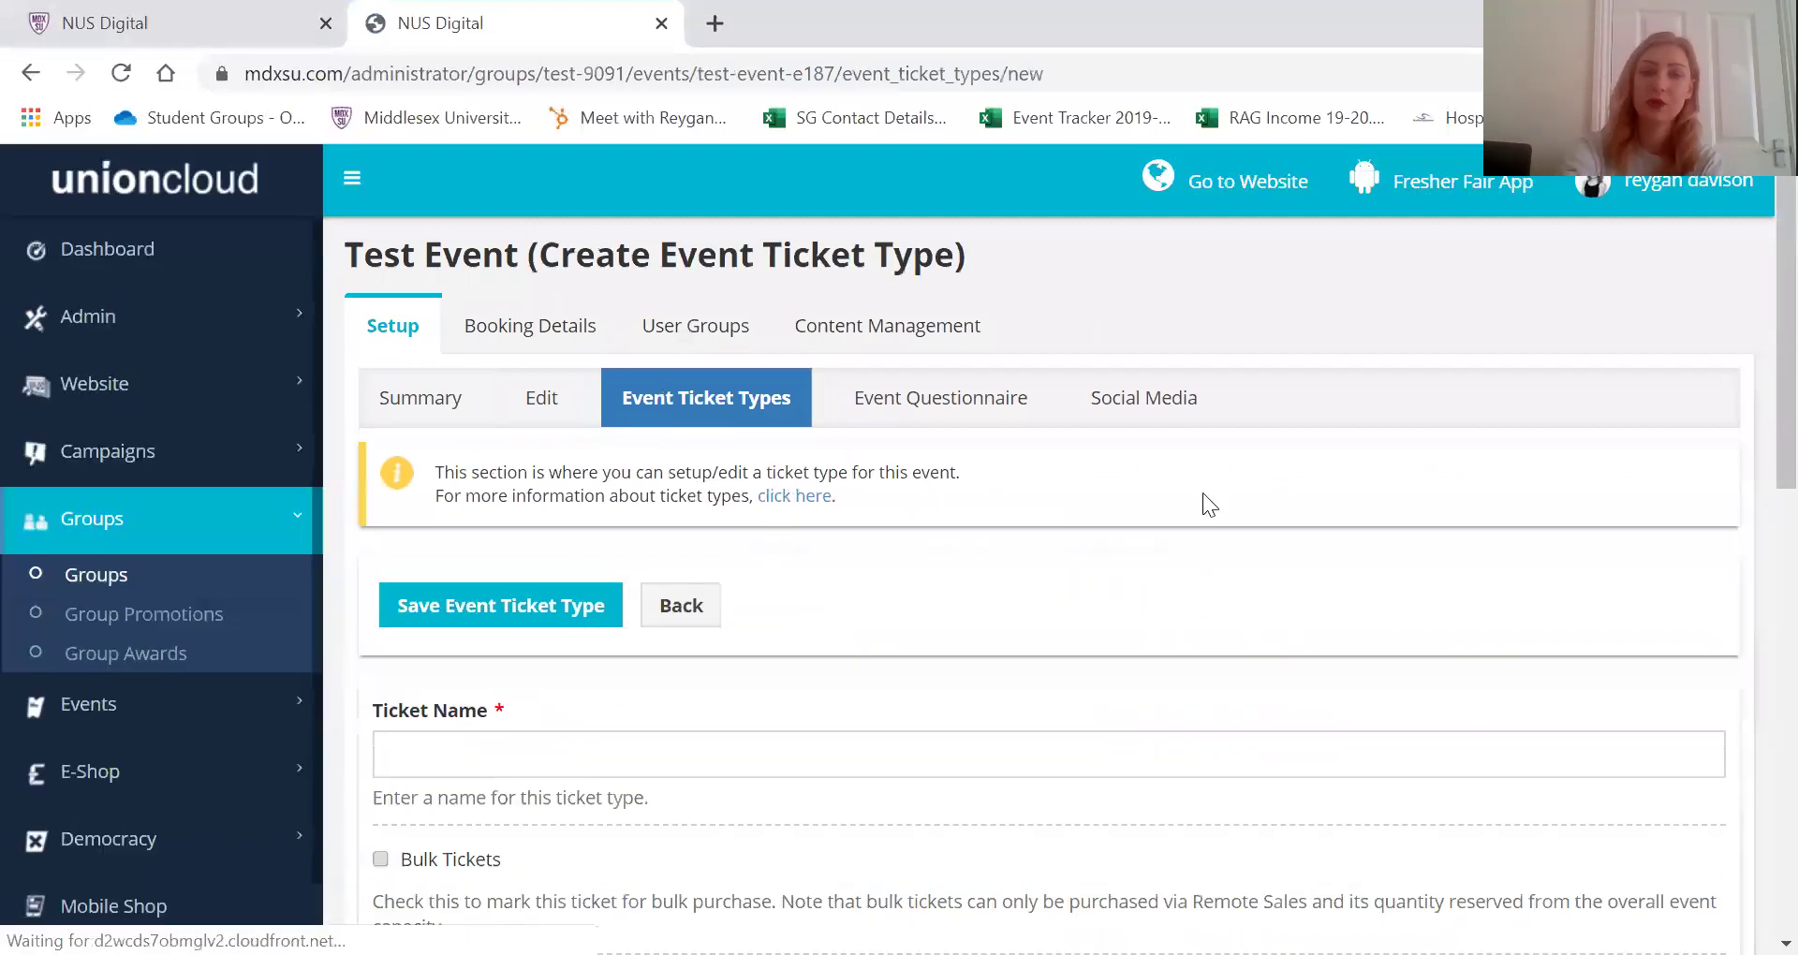
{"action": "scroll", "coordinate": [1120, 678], "scroll_direction": "down", "scroll_amount": 1}
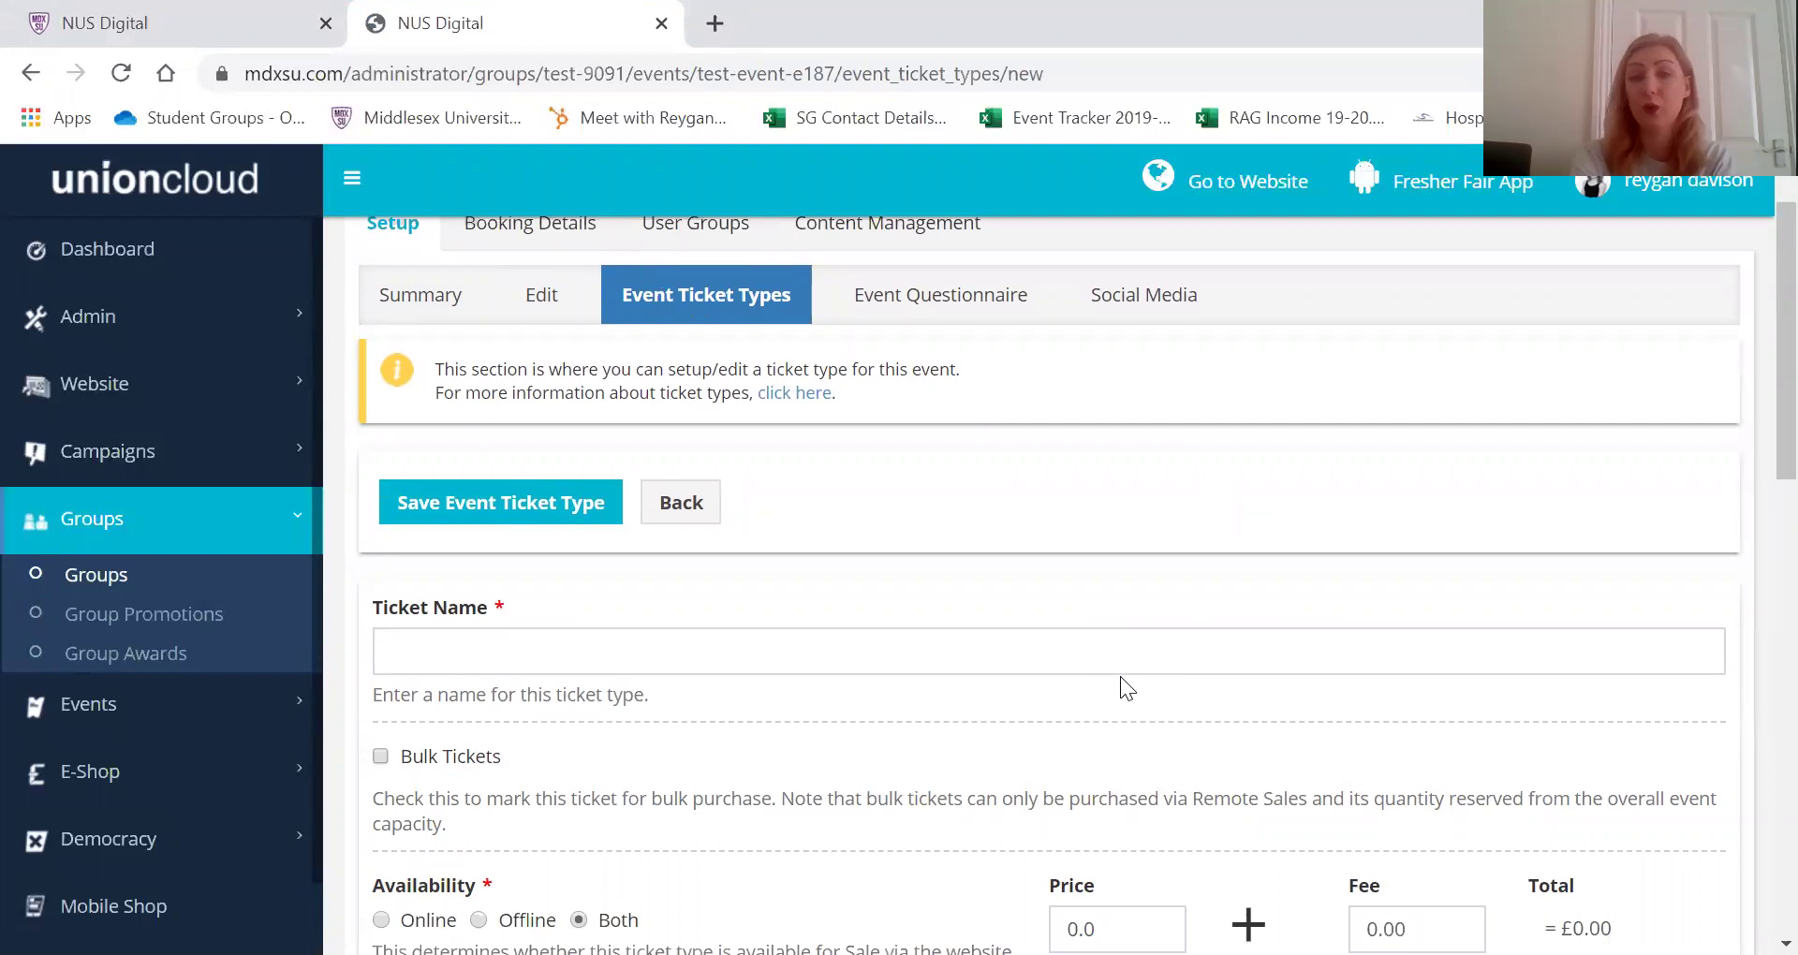
{"action": "scroll", "coordinate": [1120, 676], "scroll_direction": "down", "scroll_amount": 2}
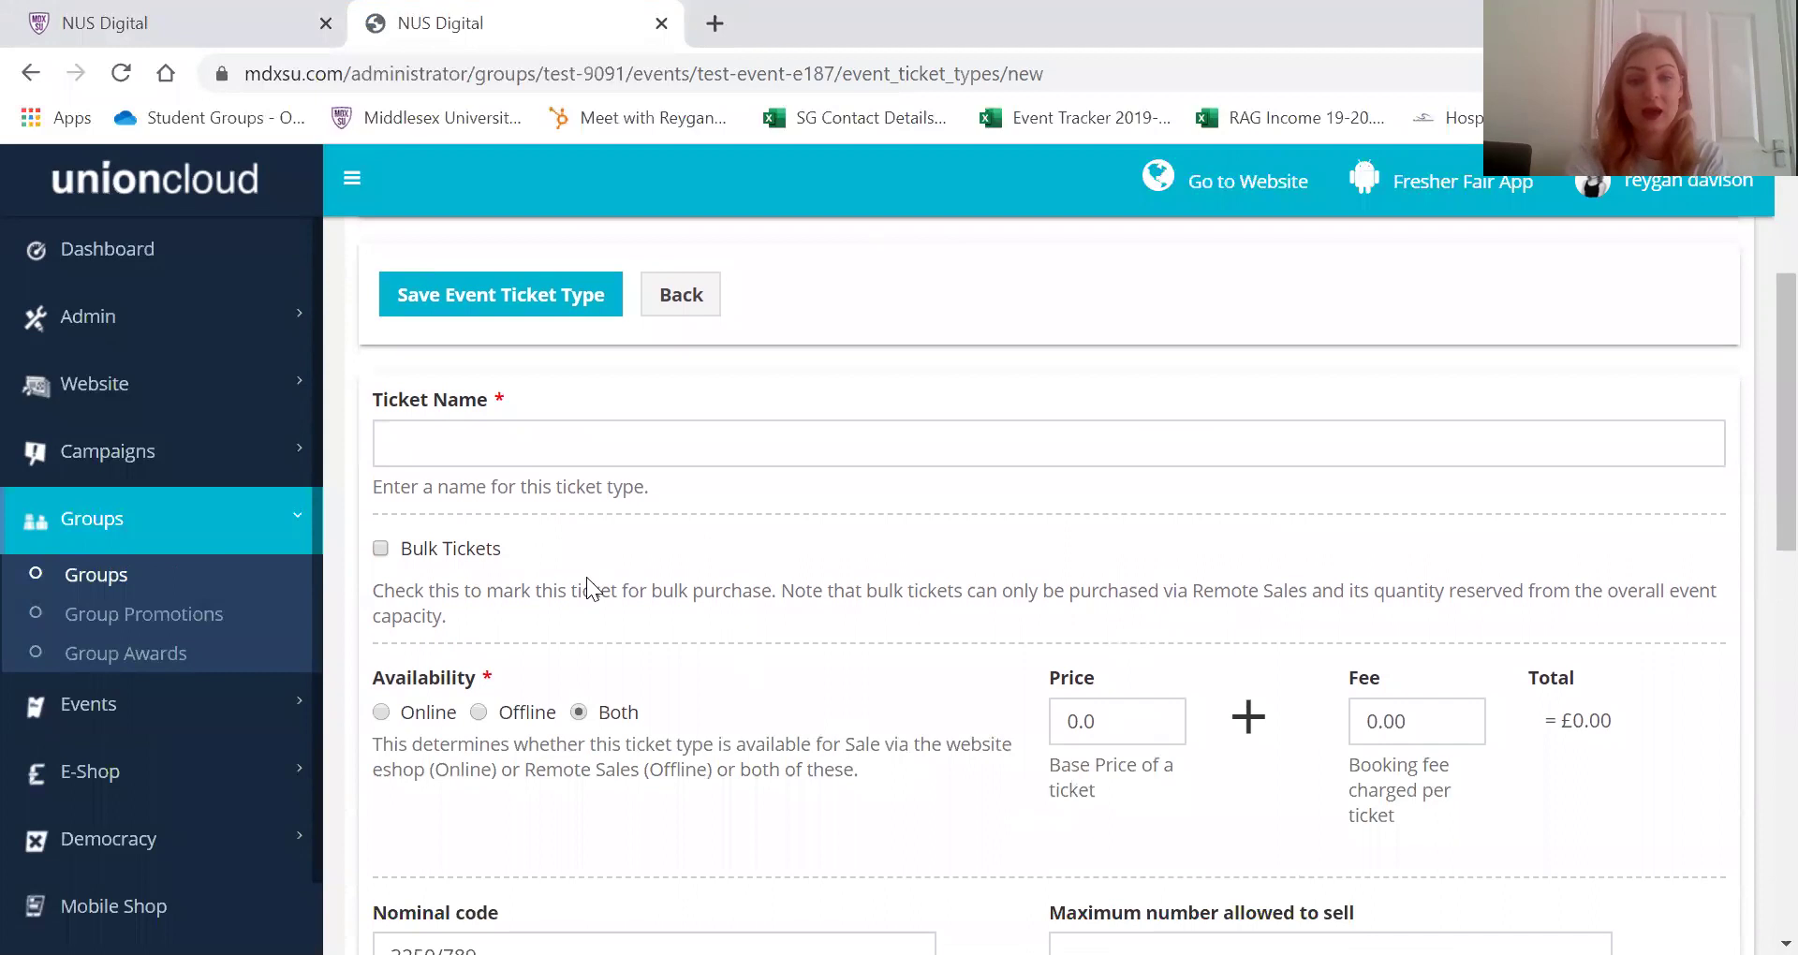
{"action": "left_click", "coordinate": [462, 444]}
{"action": "left_click", "coordinate": [426, 549]}
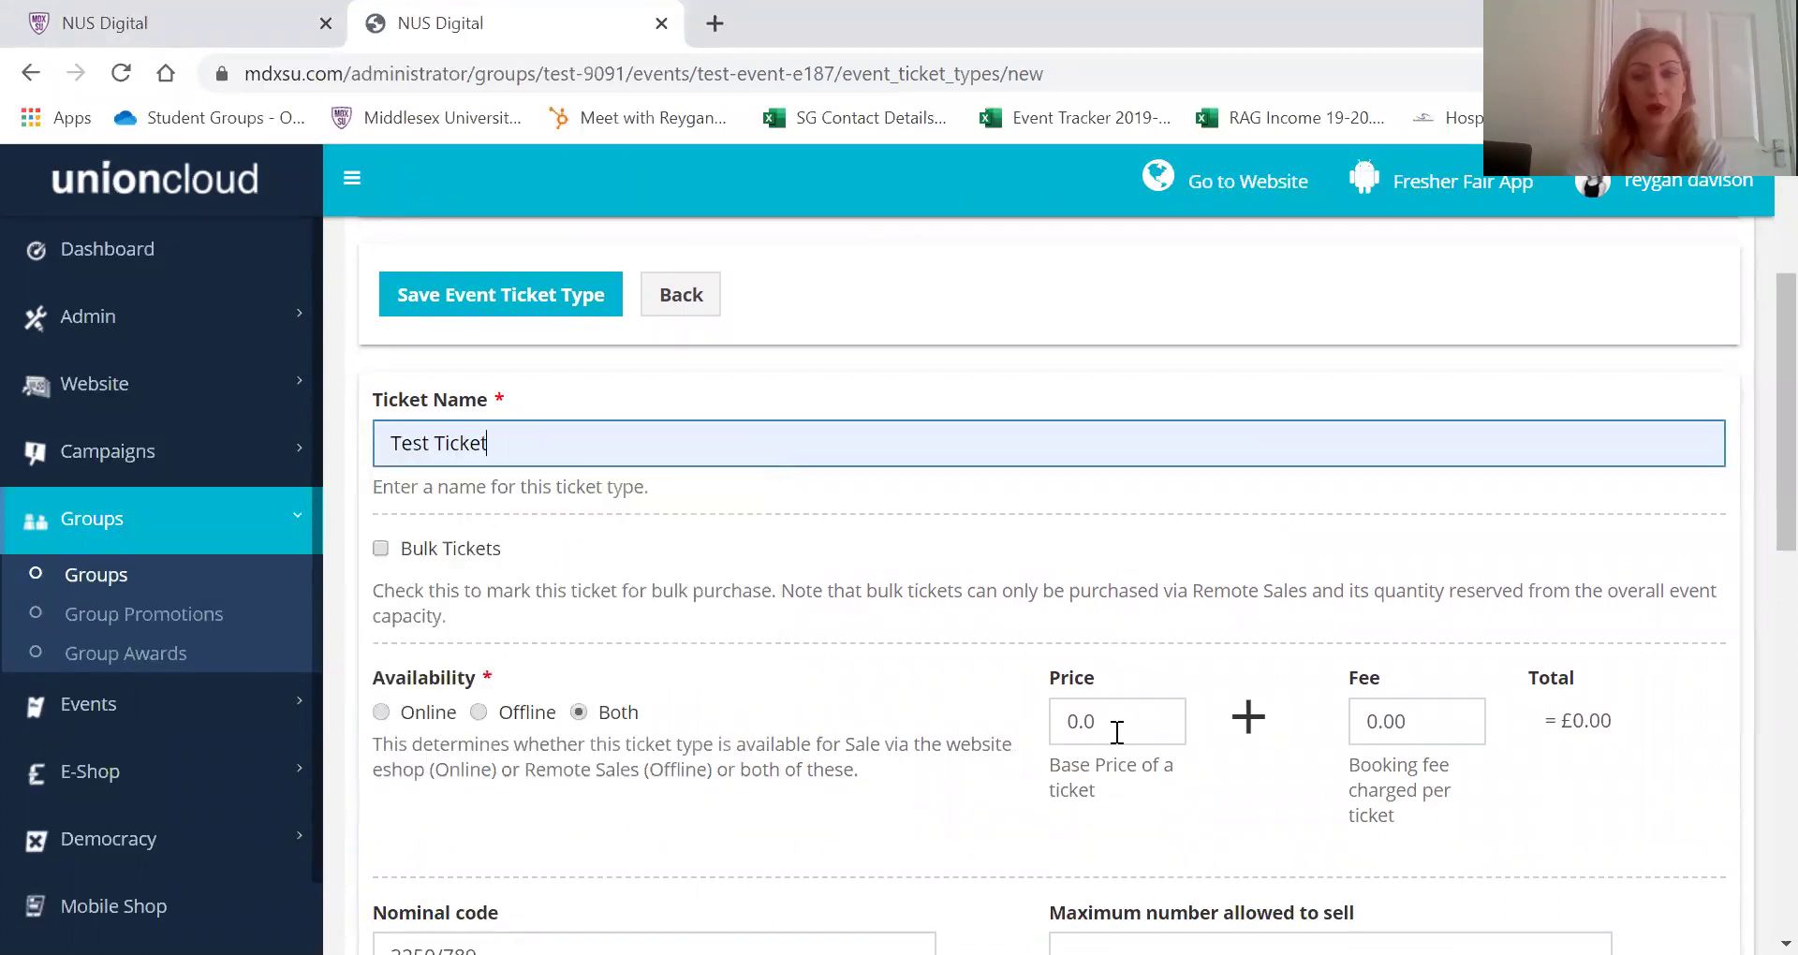
Give Test Ticket a £1 price and move down to the Ticket Description
{"action": "left_click", "coordinate": [1123, 723]}
{"action": "type", "text": "1"}
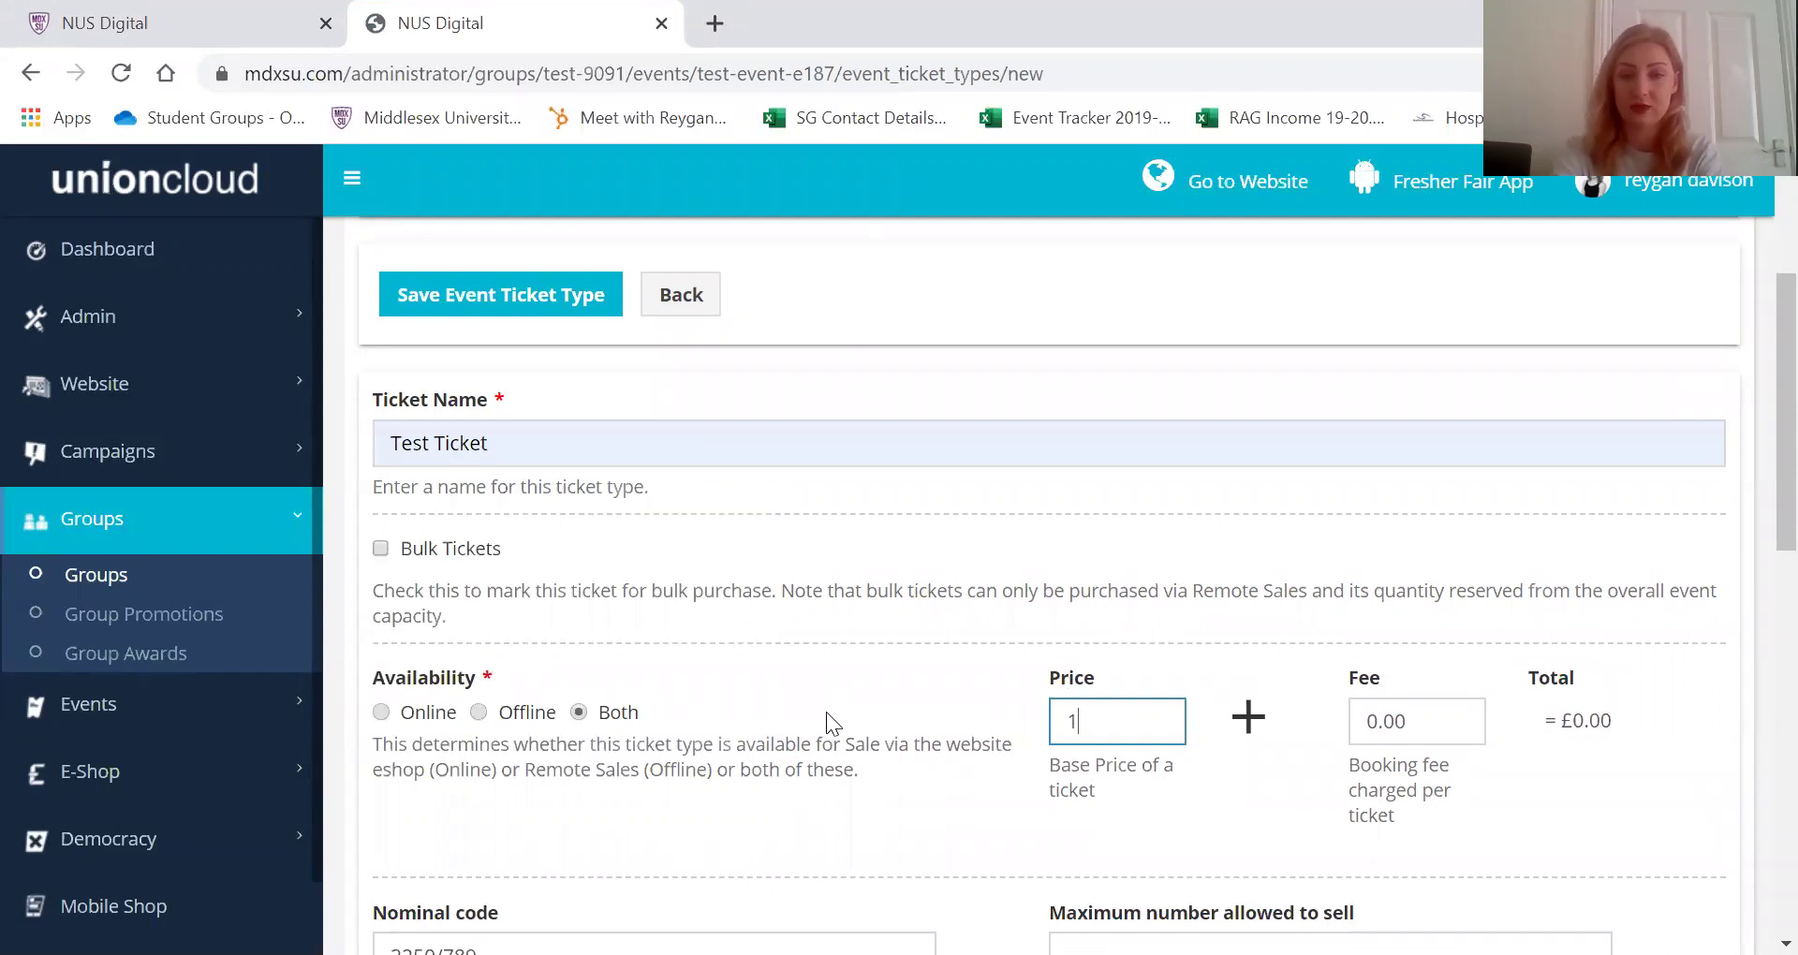
{"action": "left_click", "coordinate": [953, 823]}
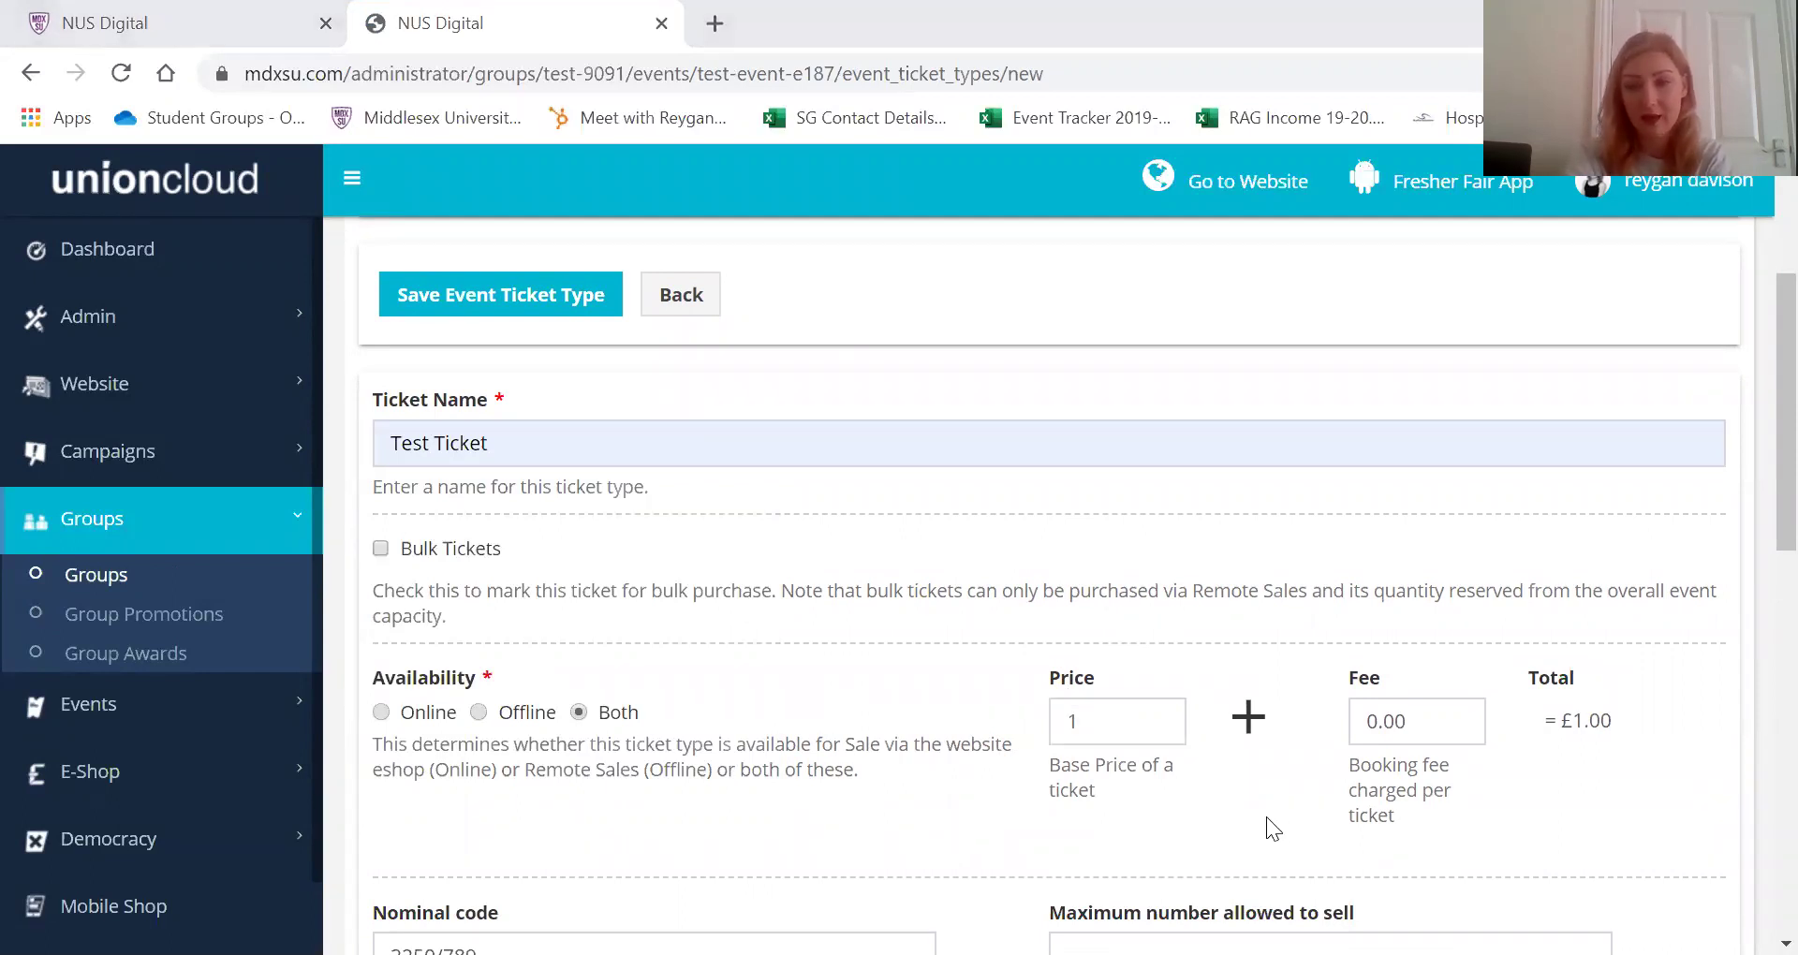
{"action": "scroll", "coordinate": [1266, 816], "scroll_direction": "down", "scroll_amount": 3}
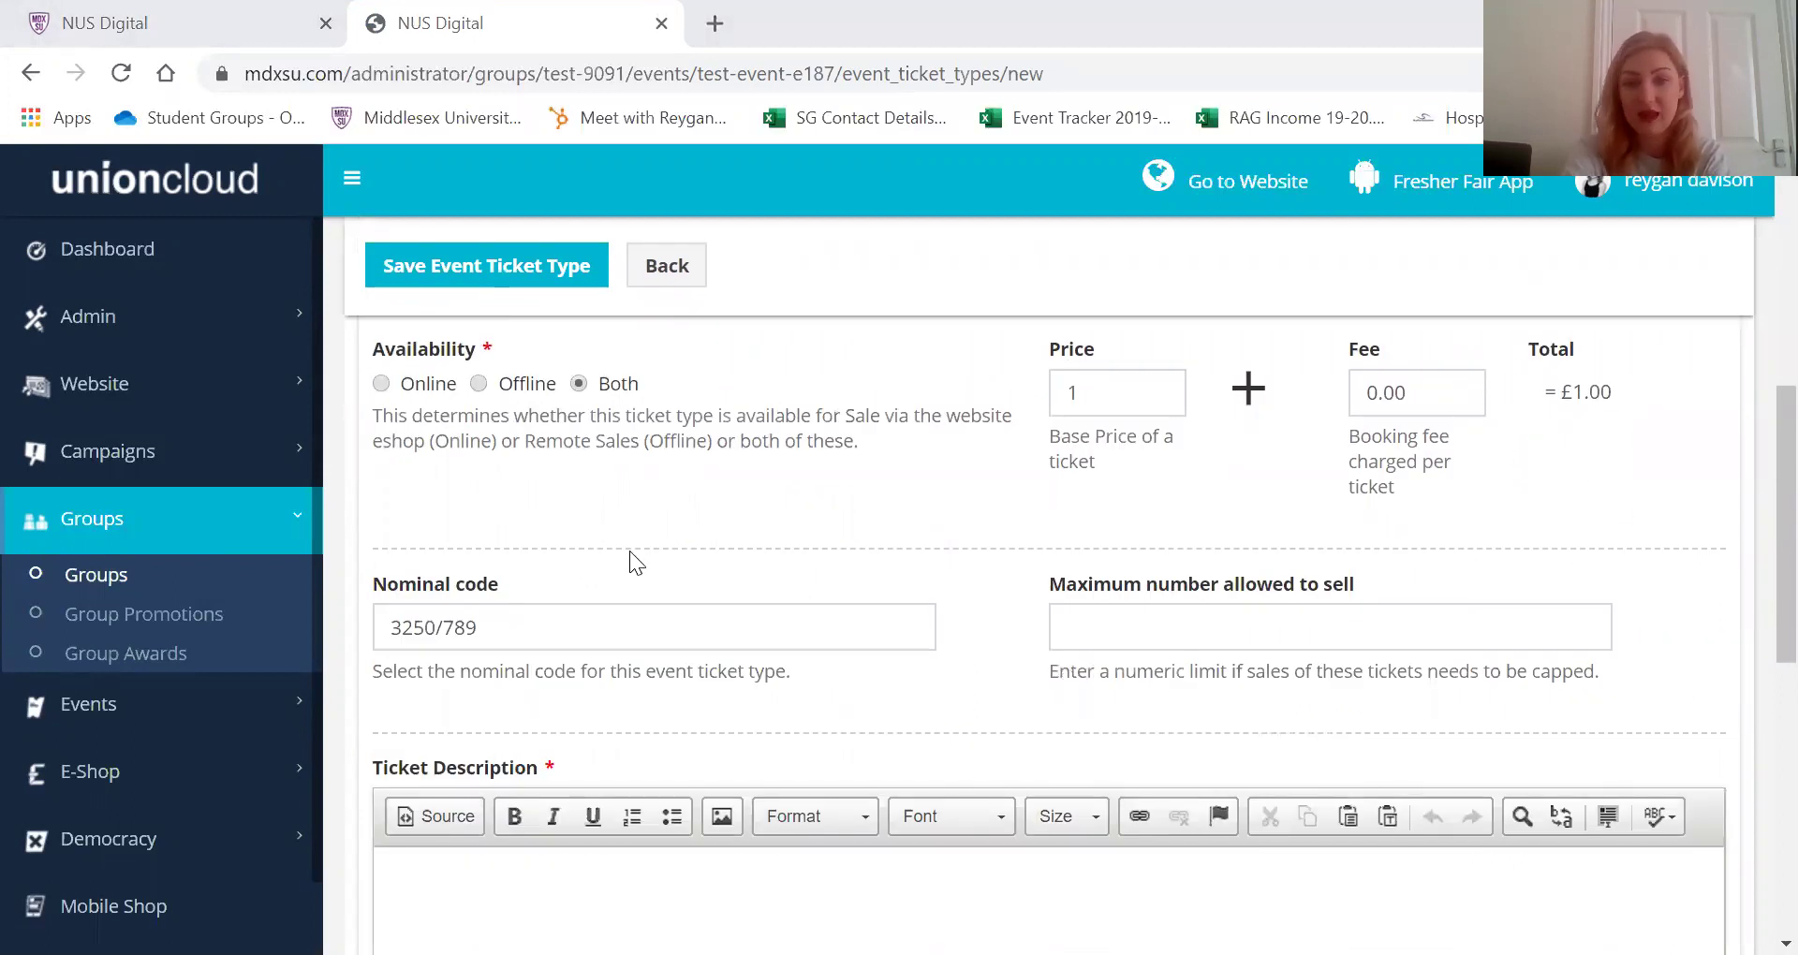
{"action": "scroll", "coordinate": [629, 551], "scroll_direction": "down", "scroll_amount": 1}
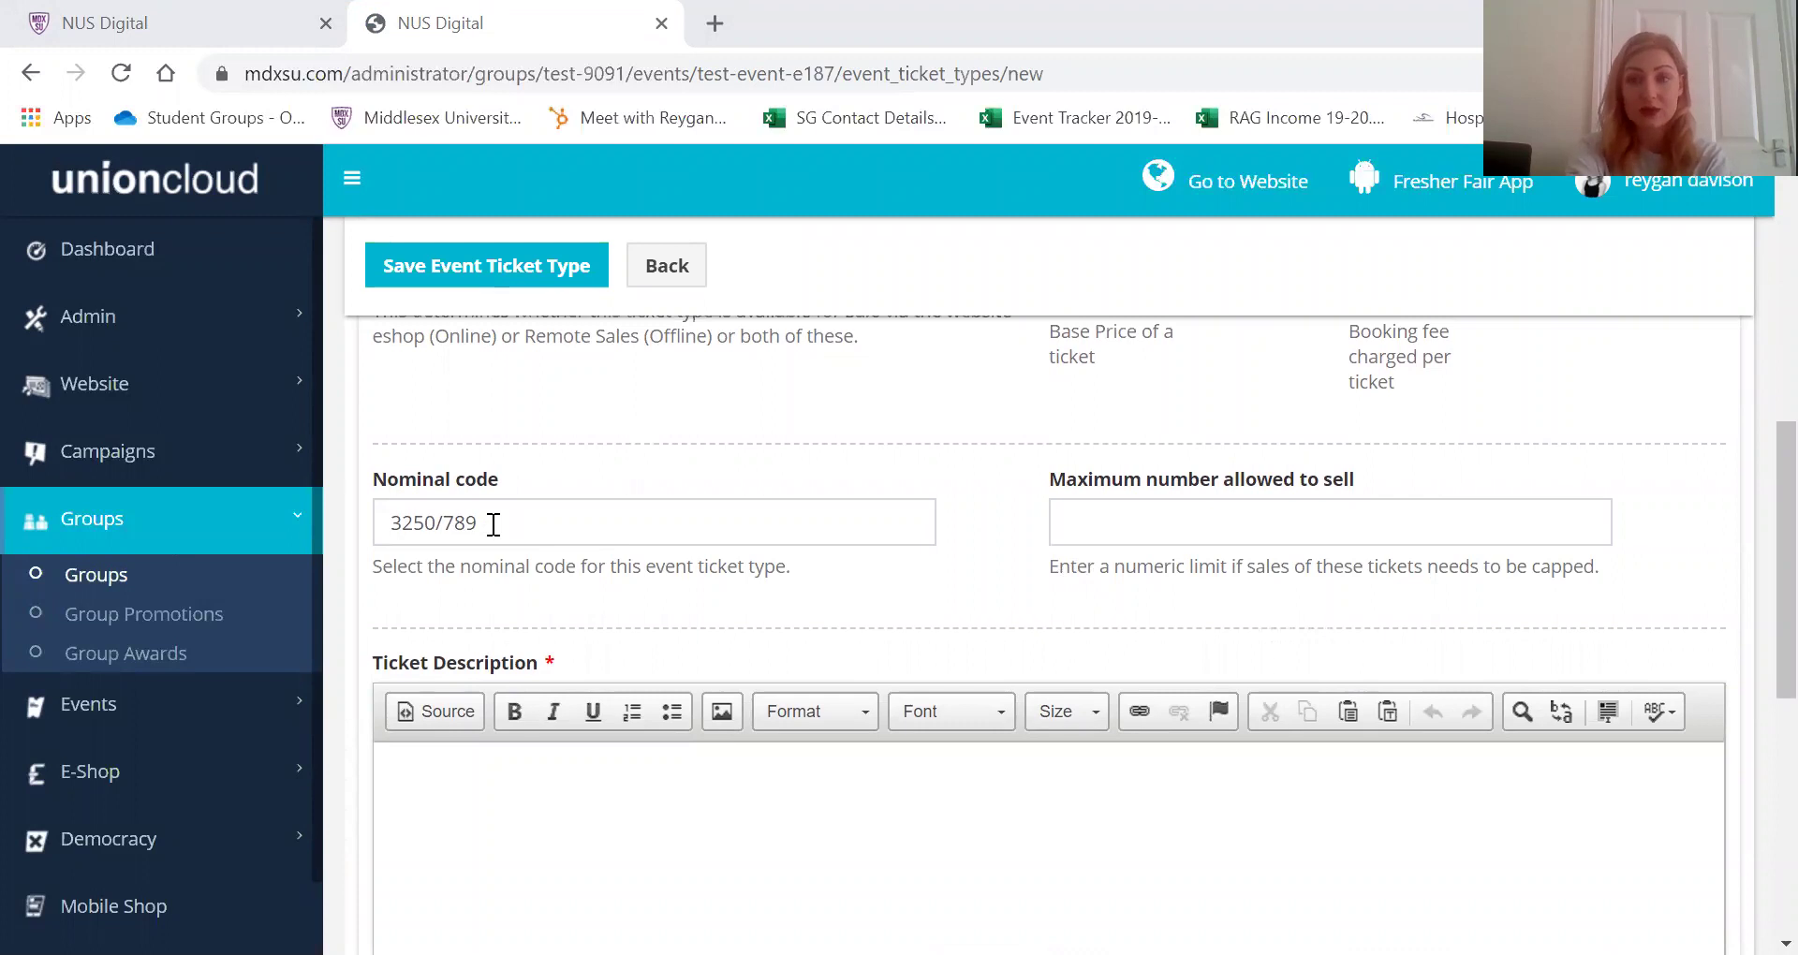
{"action": "scroll", "coordinate": [494, 525], "scroll_direction": "down", "scroll_amount": 1}
{"action": "scroll", "coordinate": [489, 524], "scroll_direction": "up", "scroll_amount": 3}
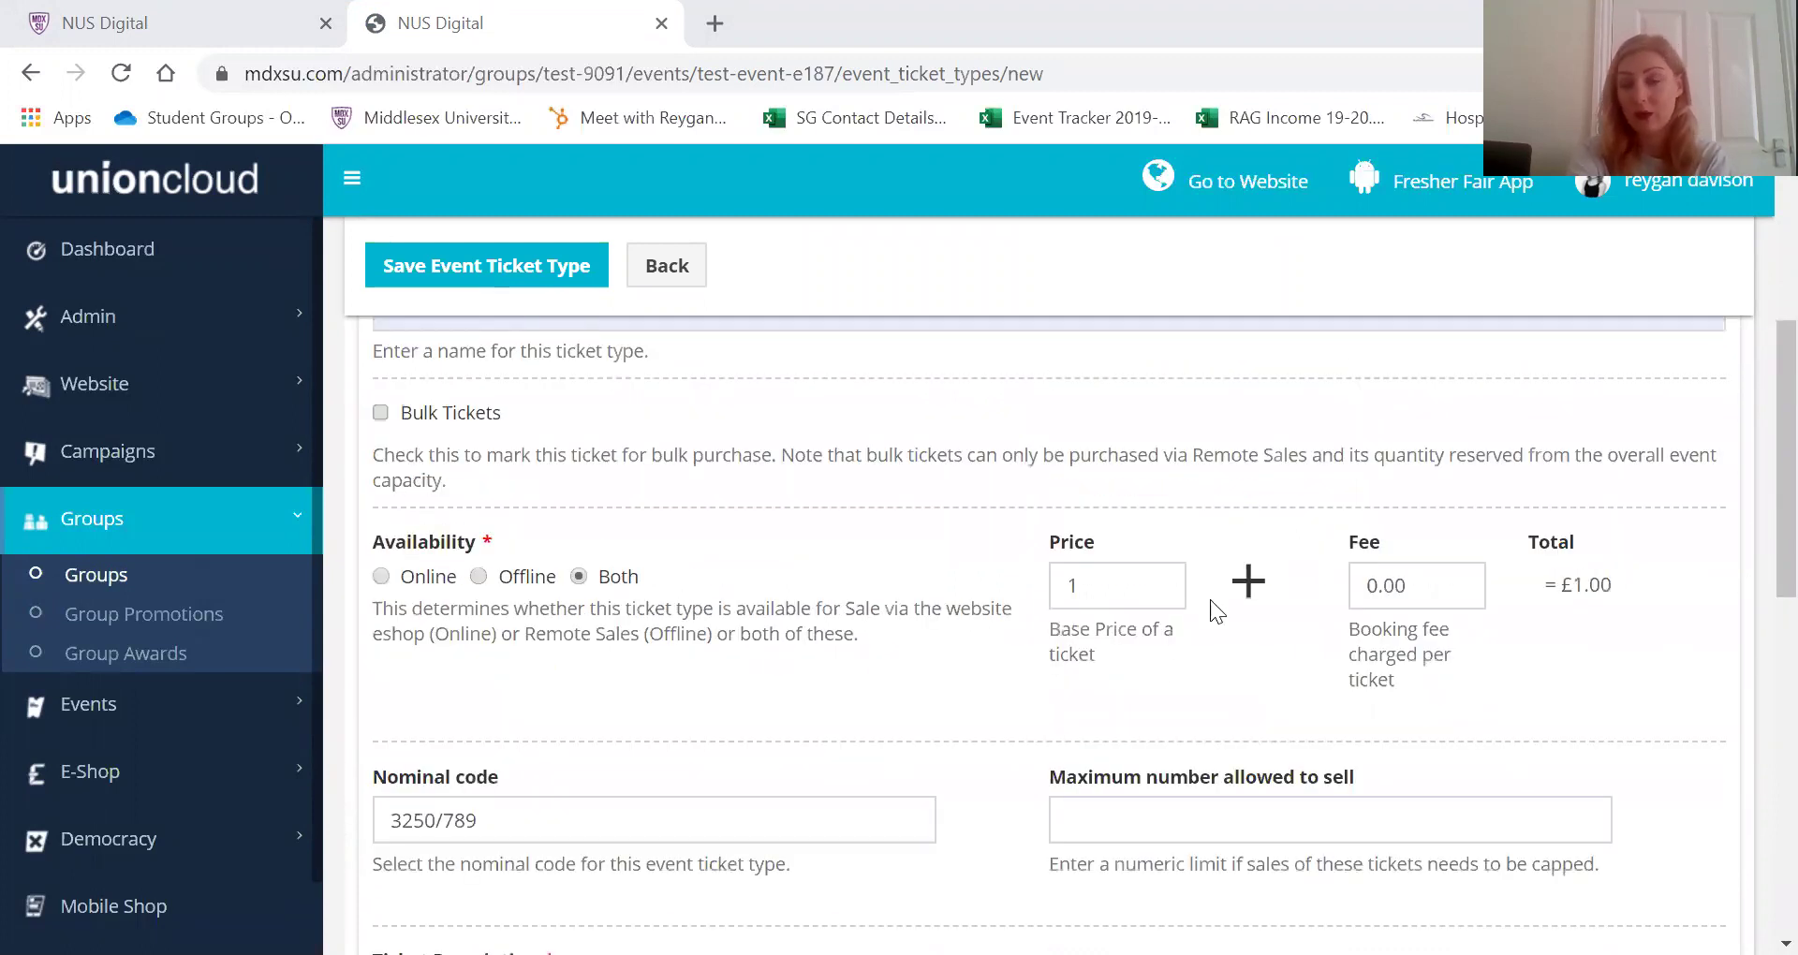
{"action": "scroll", "coordinate": [779, 691], "scroll_direction": "down", "scroll_amount": 5}
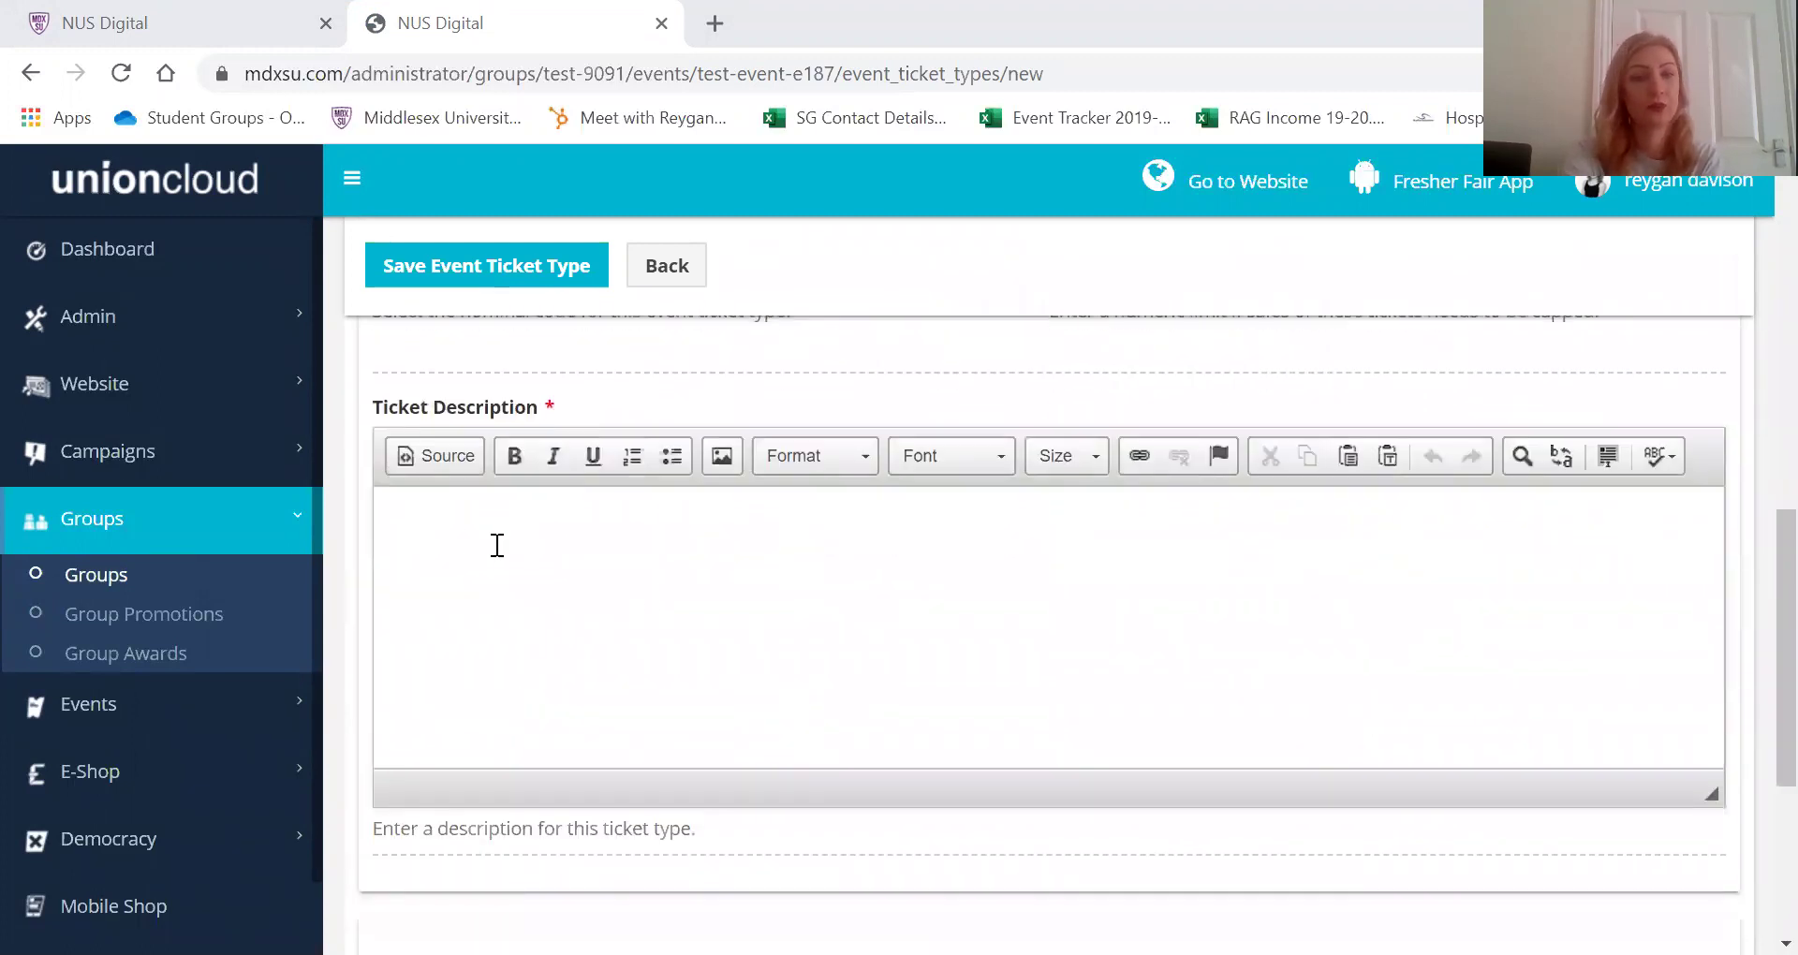
Describe the ticket as 'Test ticket', save the ticket type and confirm the settings
{"action": "left_click", "coordinate": [478, 539]}
{"action": "type", "text": "T"}
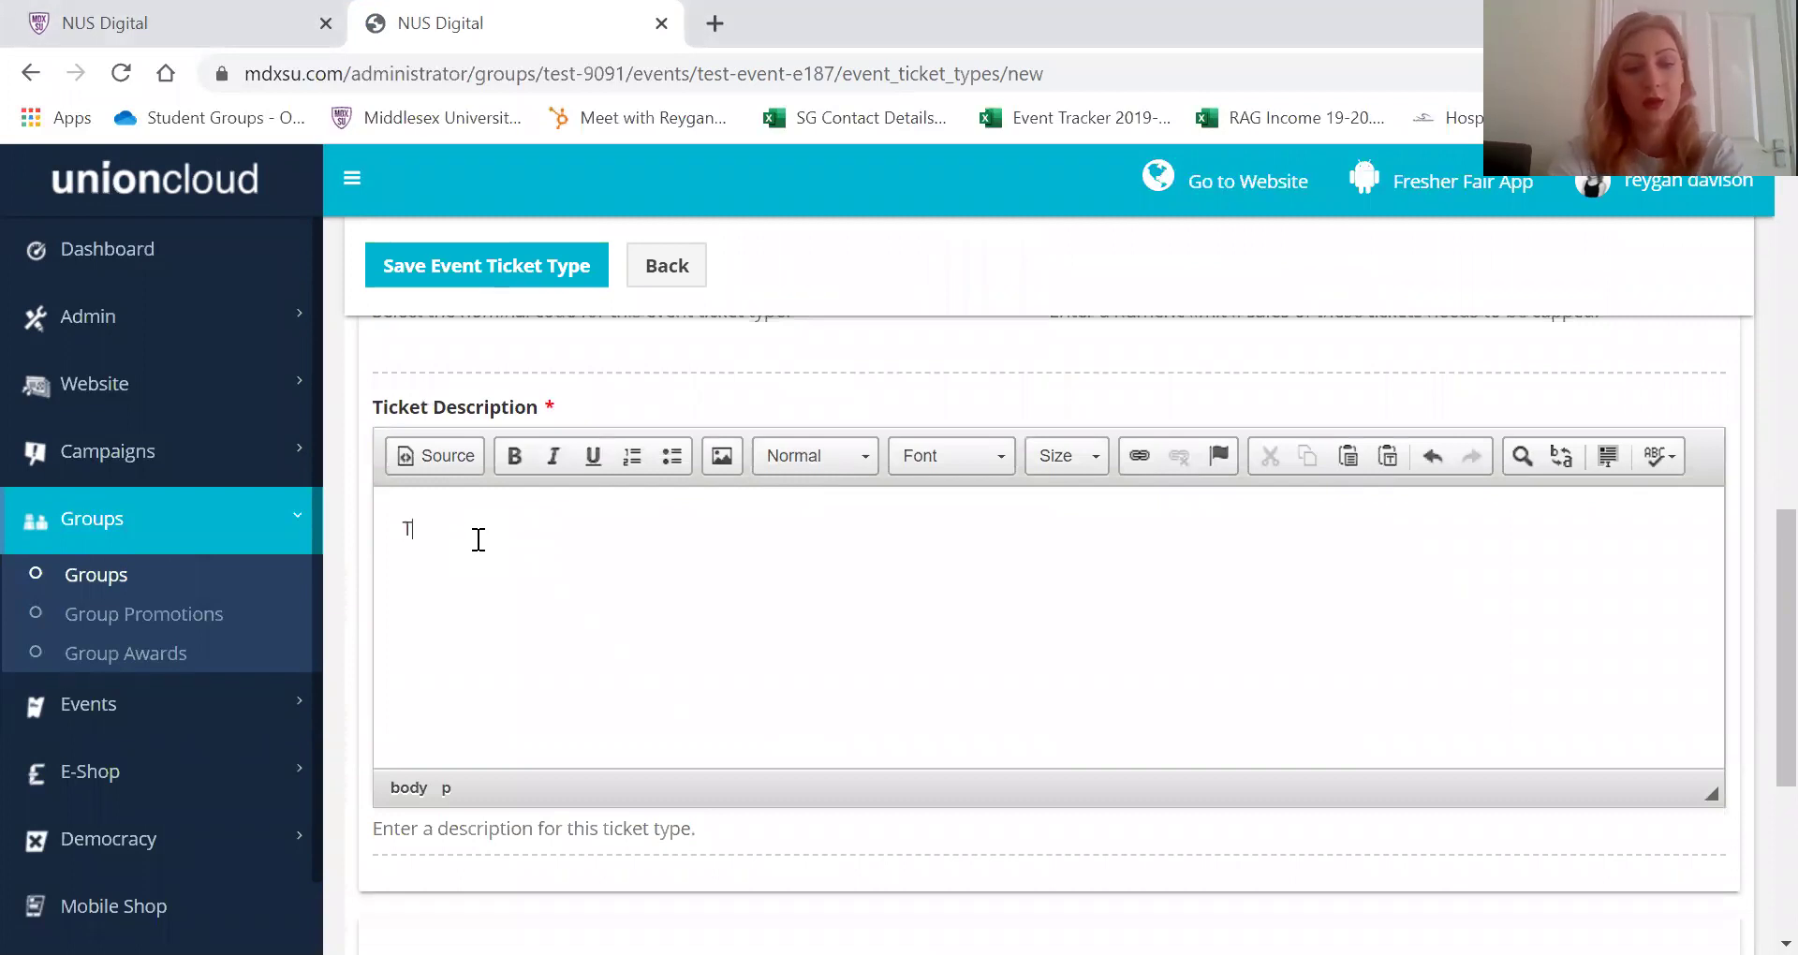
{"action": "type", "text": "est t"}
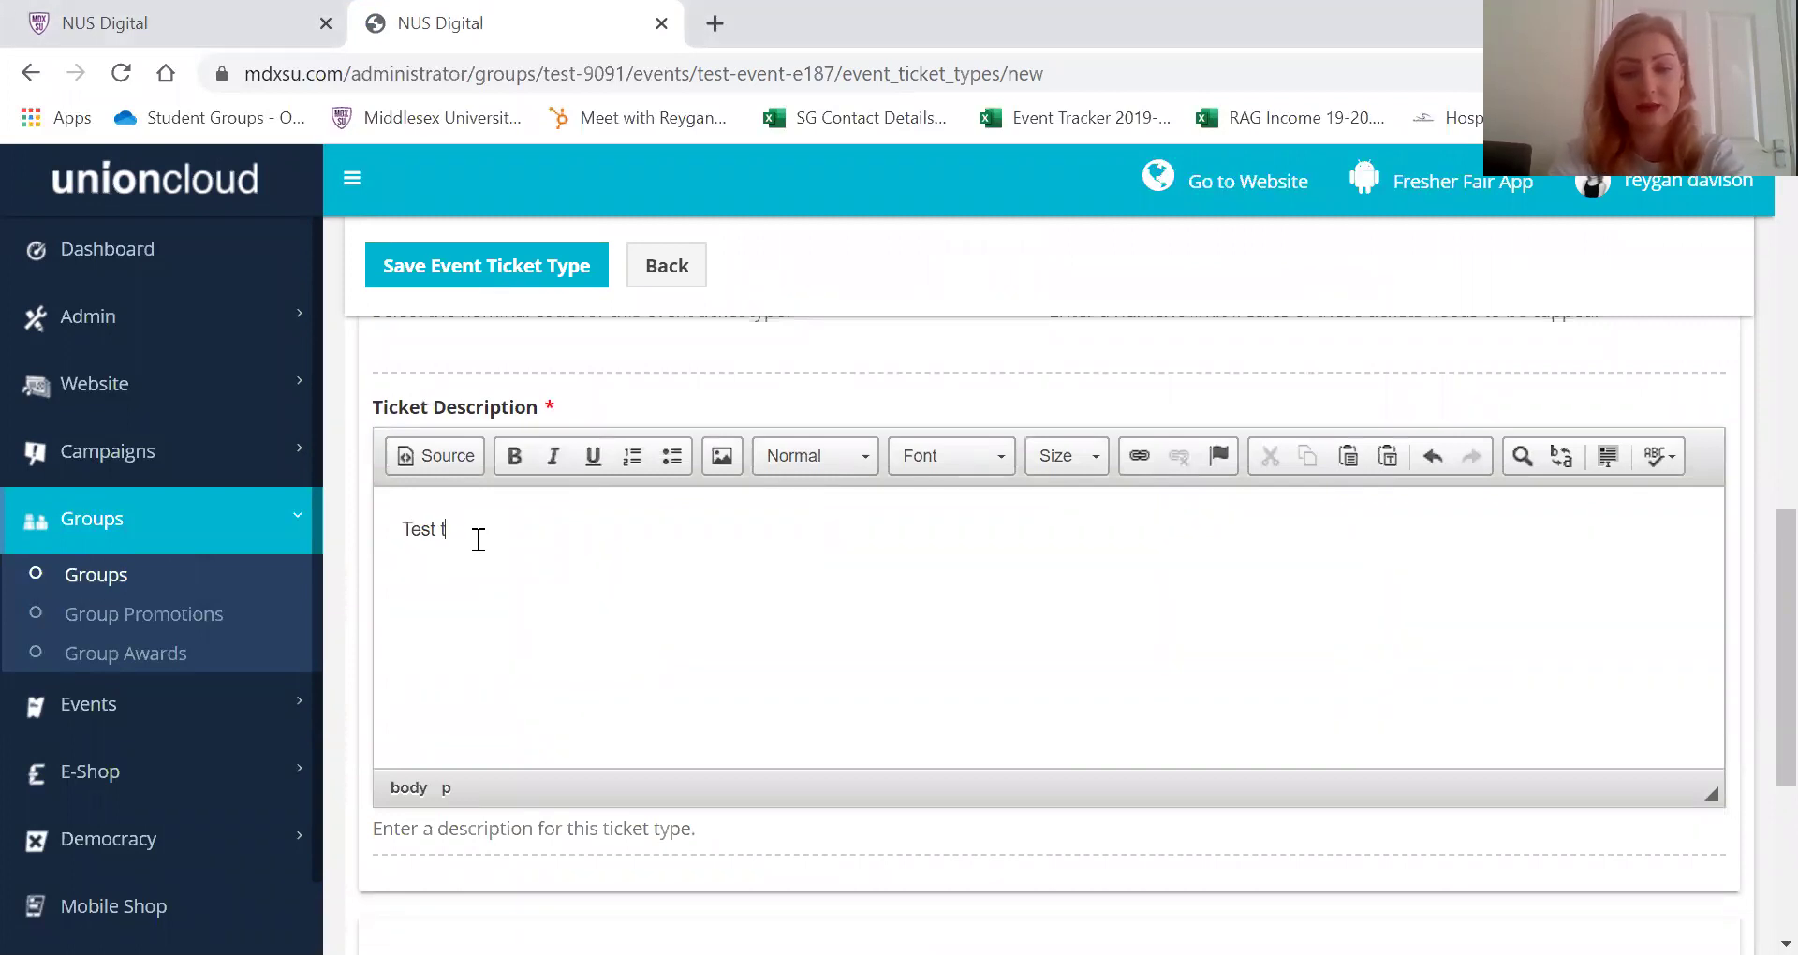
{"action": "type", "text": "icket"}
{"action": "scroll", "coordinate": [475, 535], "scroll_direction": "down", "scroll_amount": 5}
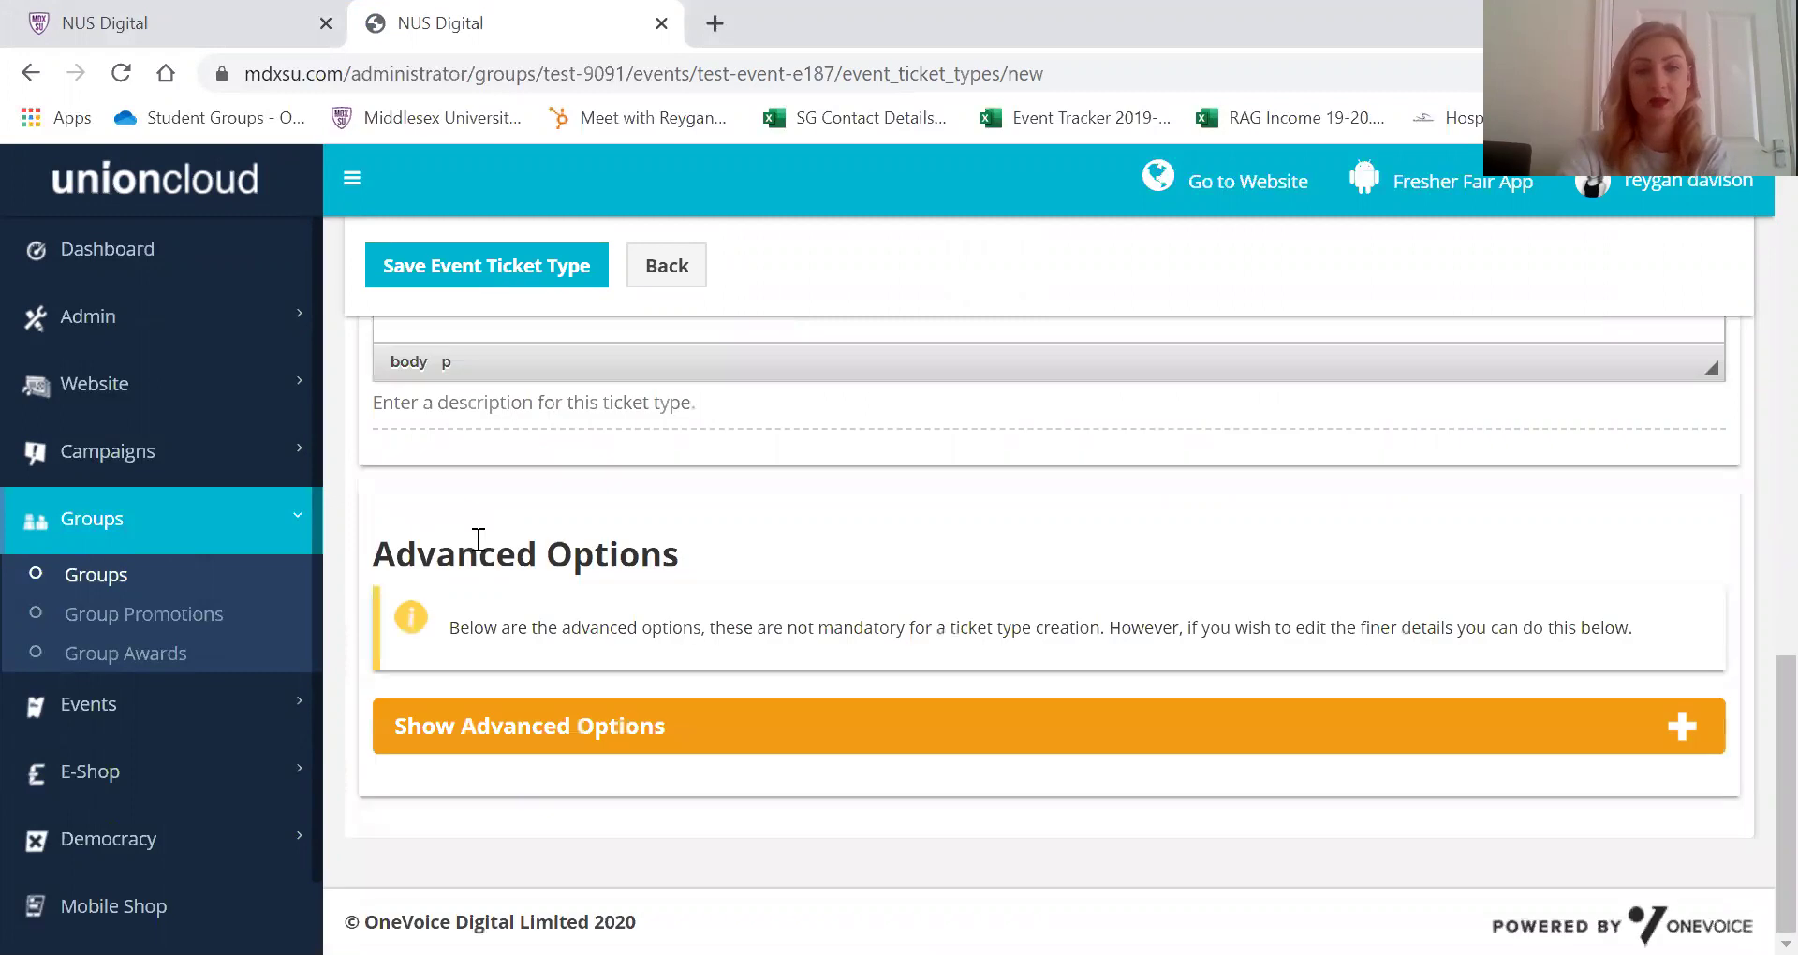
{"action": "scroll", "coordinate": [476, 536], "scroll_direction": "up", "scroll_amount": 9}
{"action": "left_click", "coordinate": [498, 269]}
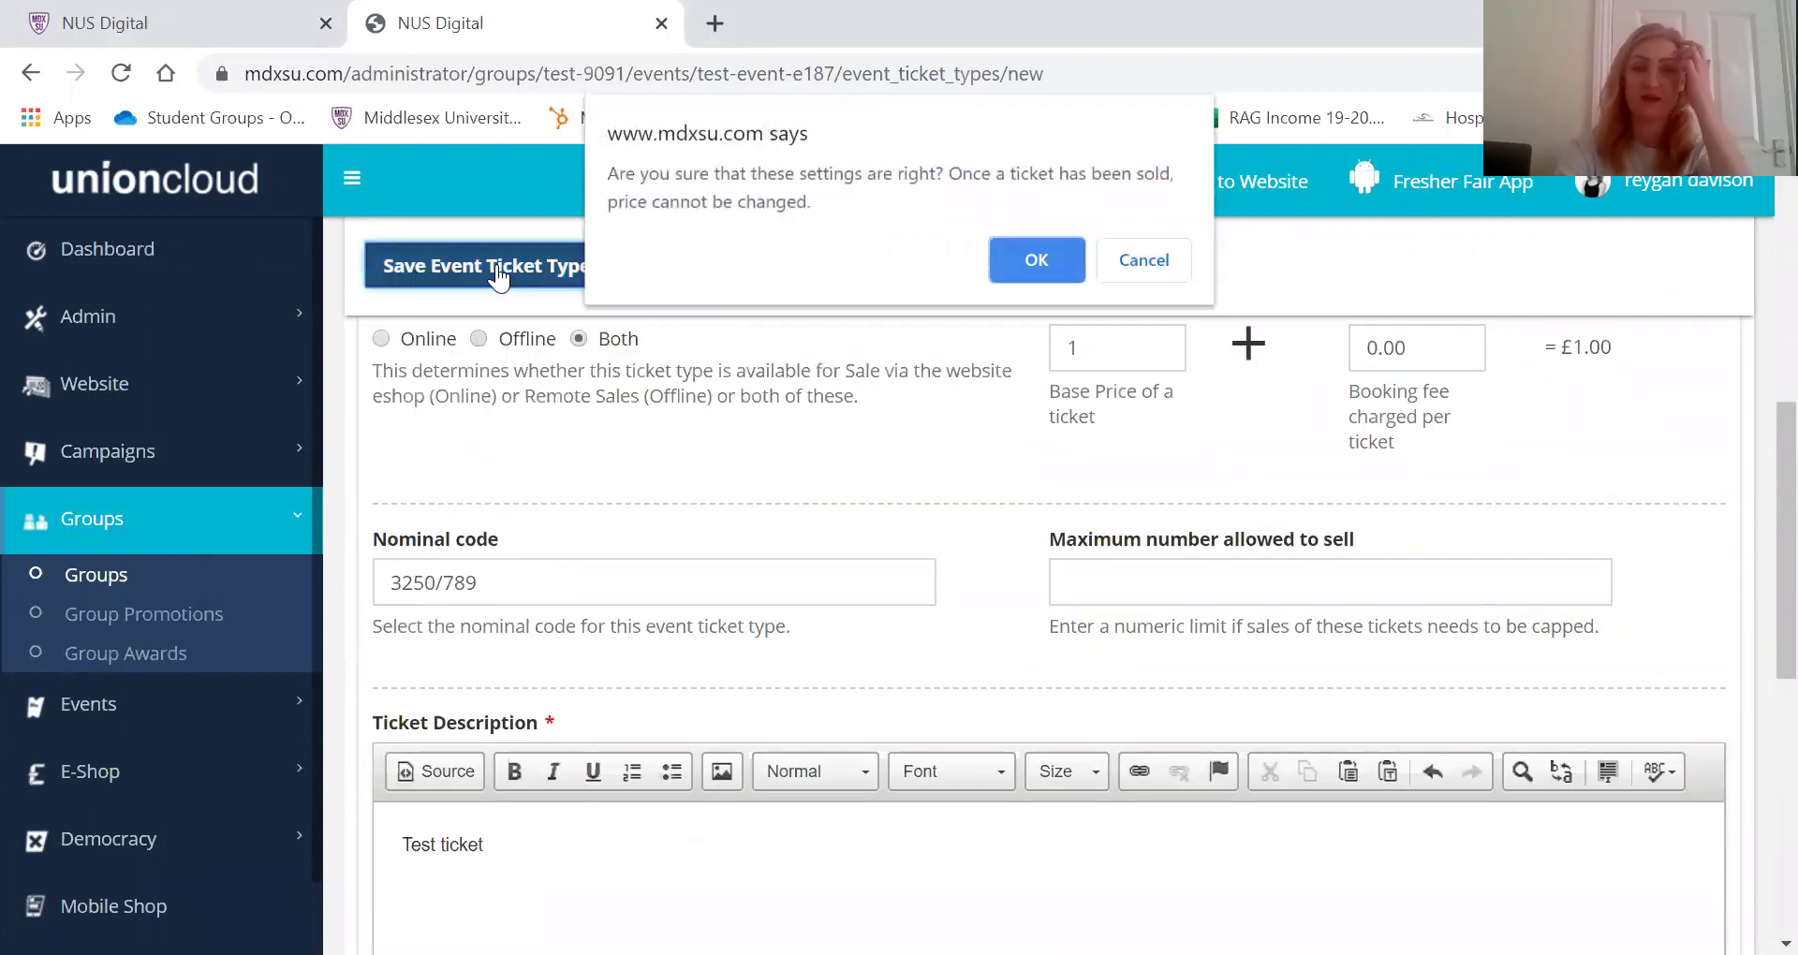
{"action": "left_click", "coordinate": [1041, 260]}
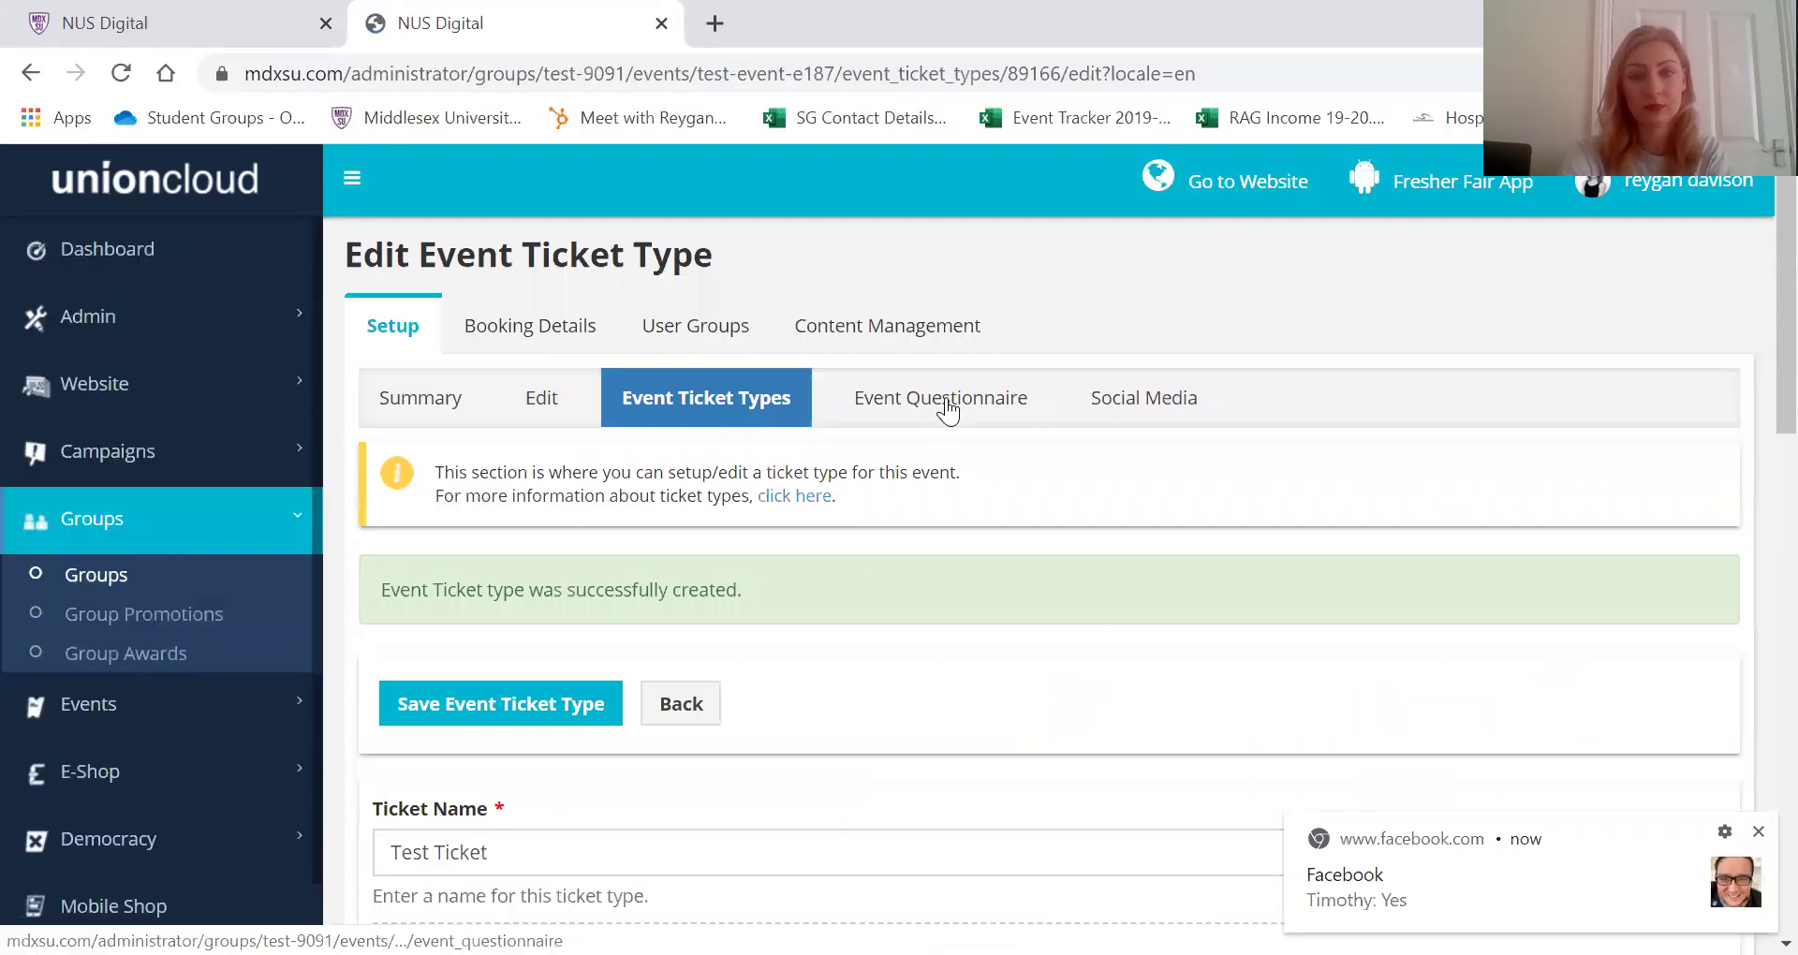
Browse the event's Questionnaire, Social Media and Setup pages, then the group's Events and Content Management
{"action": "left_click", "coordinate": [949, 422]}
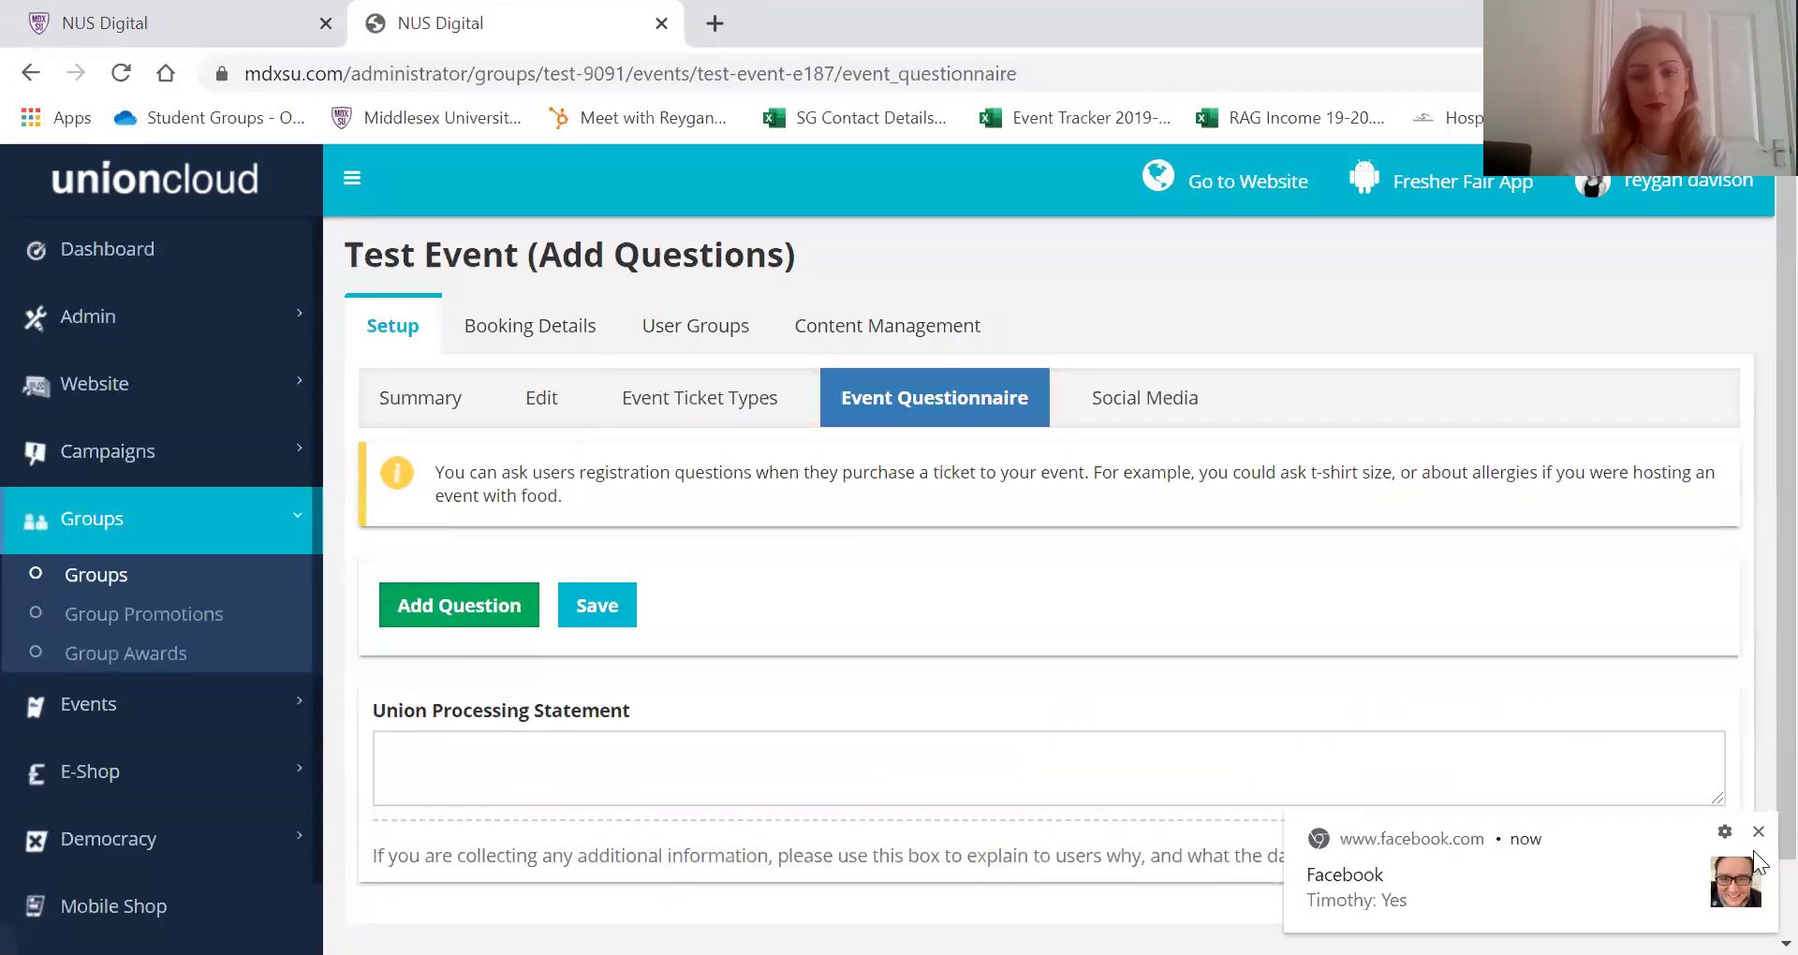
{"action": "left_click", "coordinate": [1757, 832]}
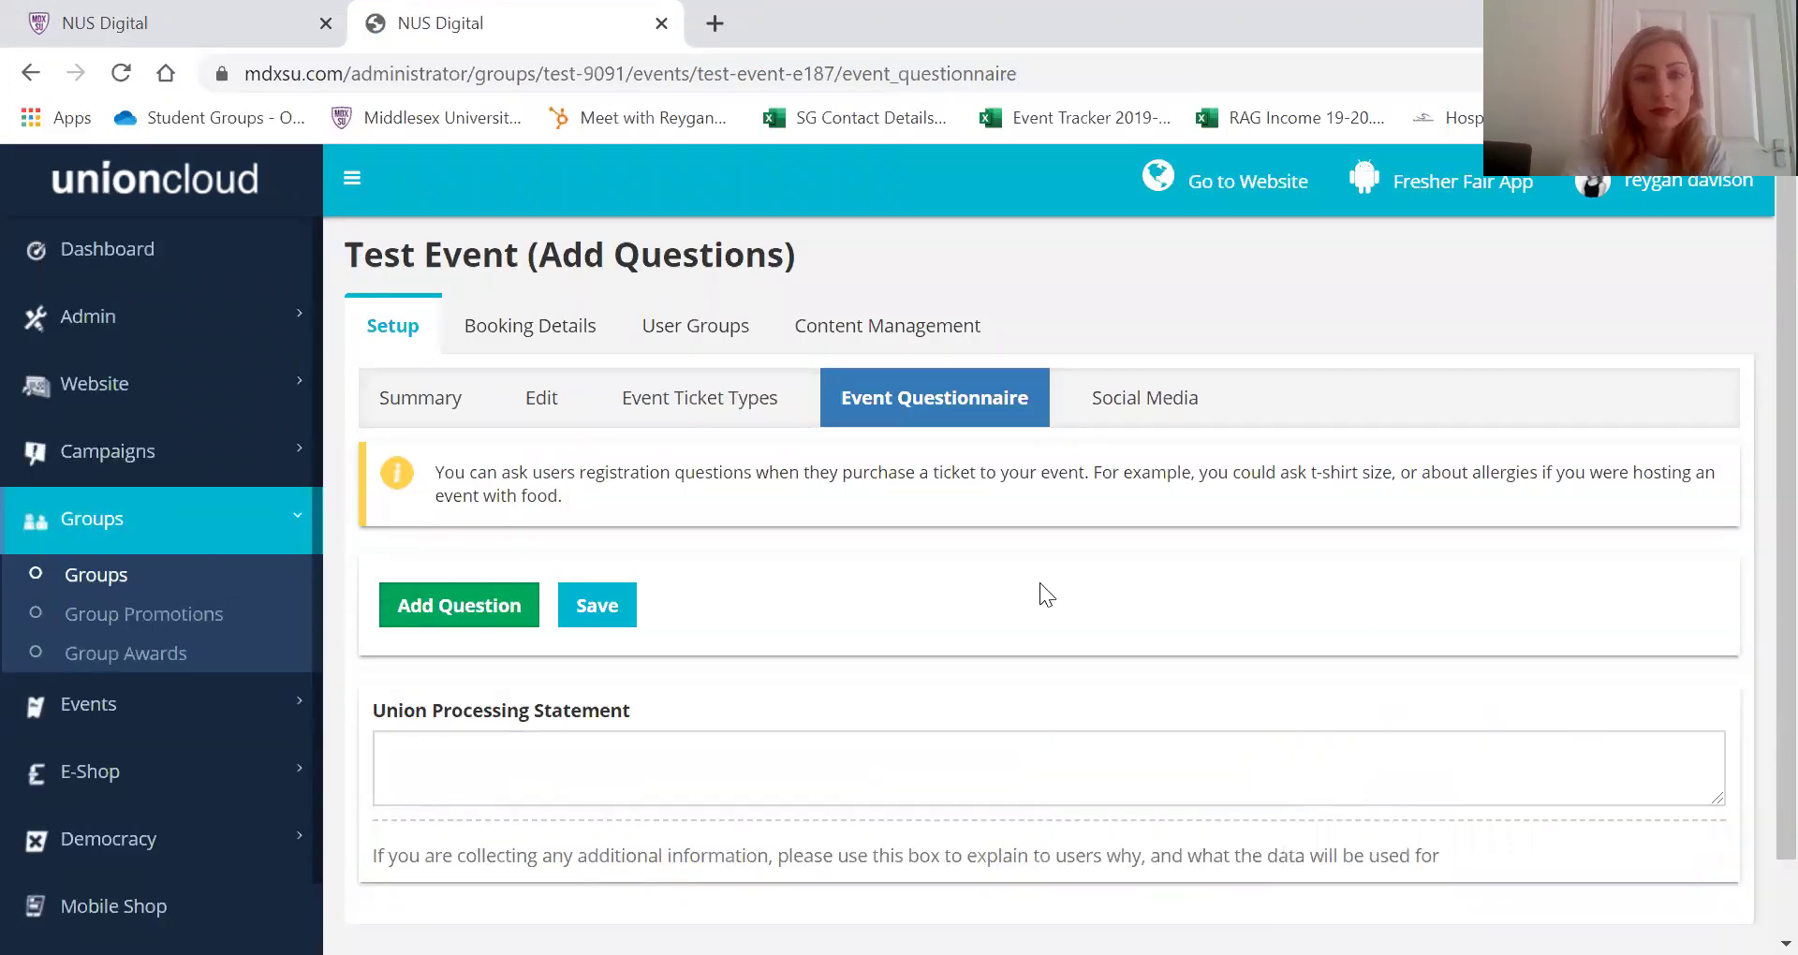
{"action": "left_click", "coordinate": [1155, 406]}
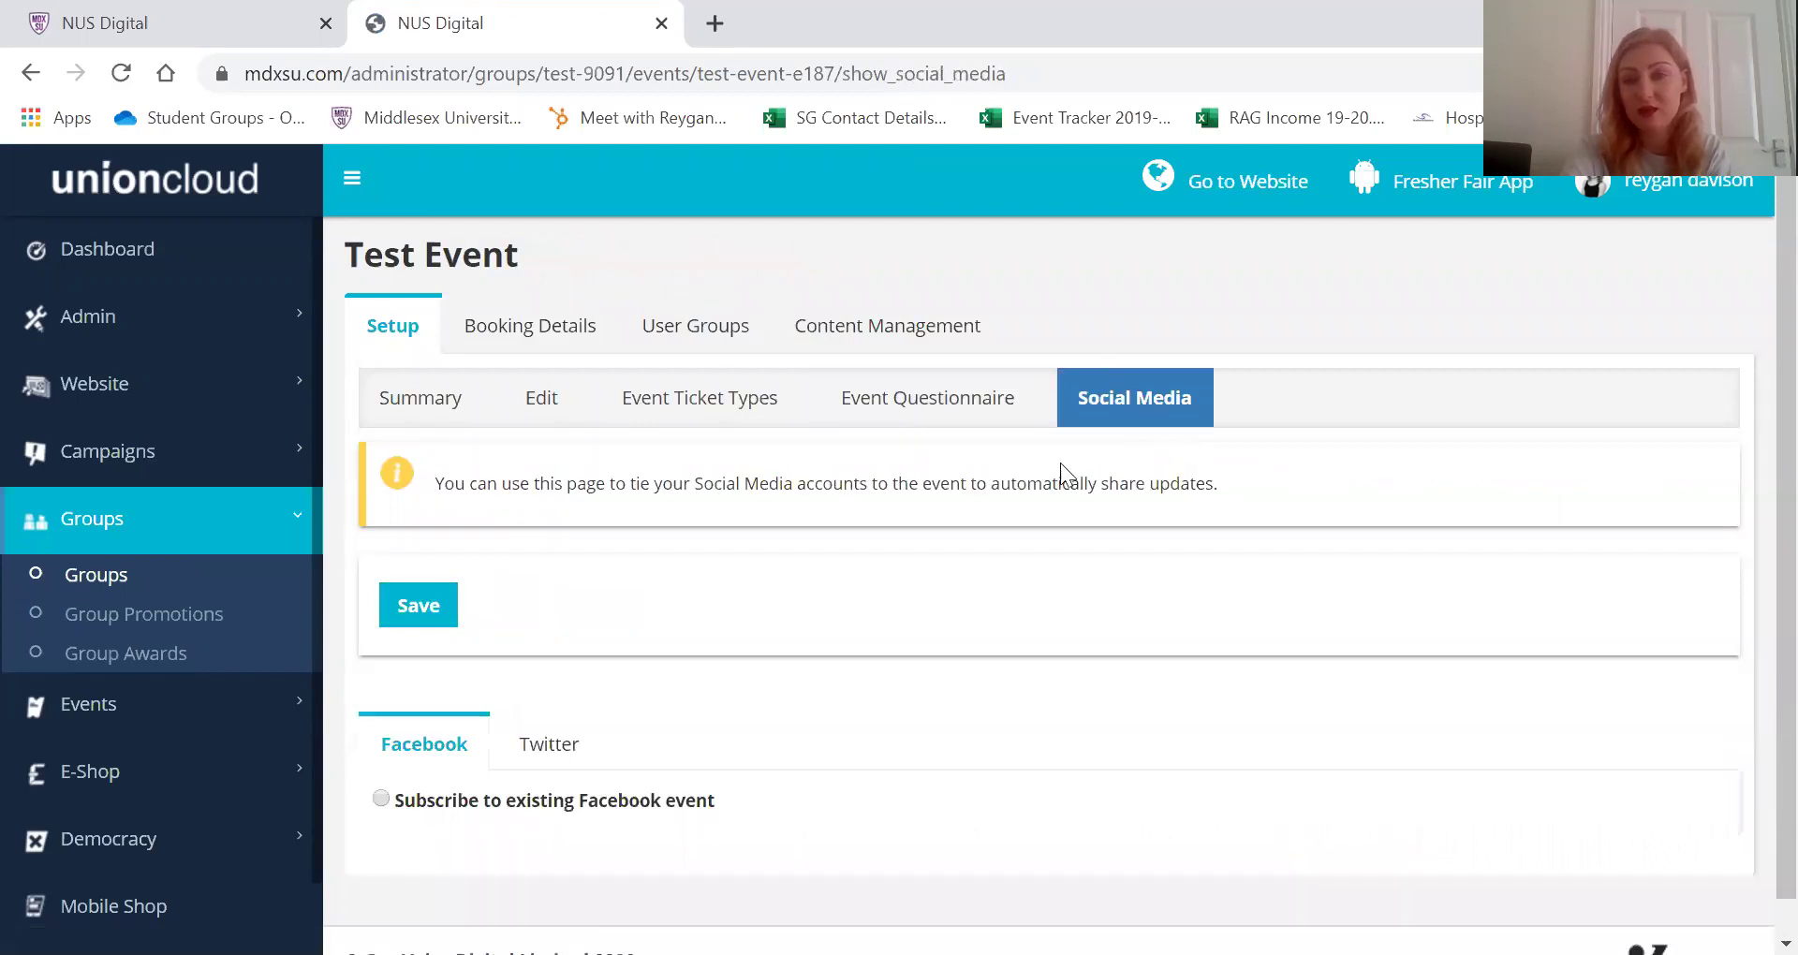
{"action": "left_click", "coordinate": [398, 337]}
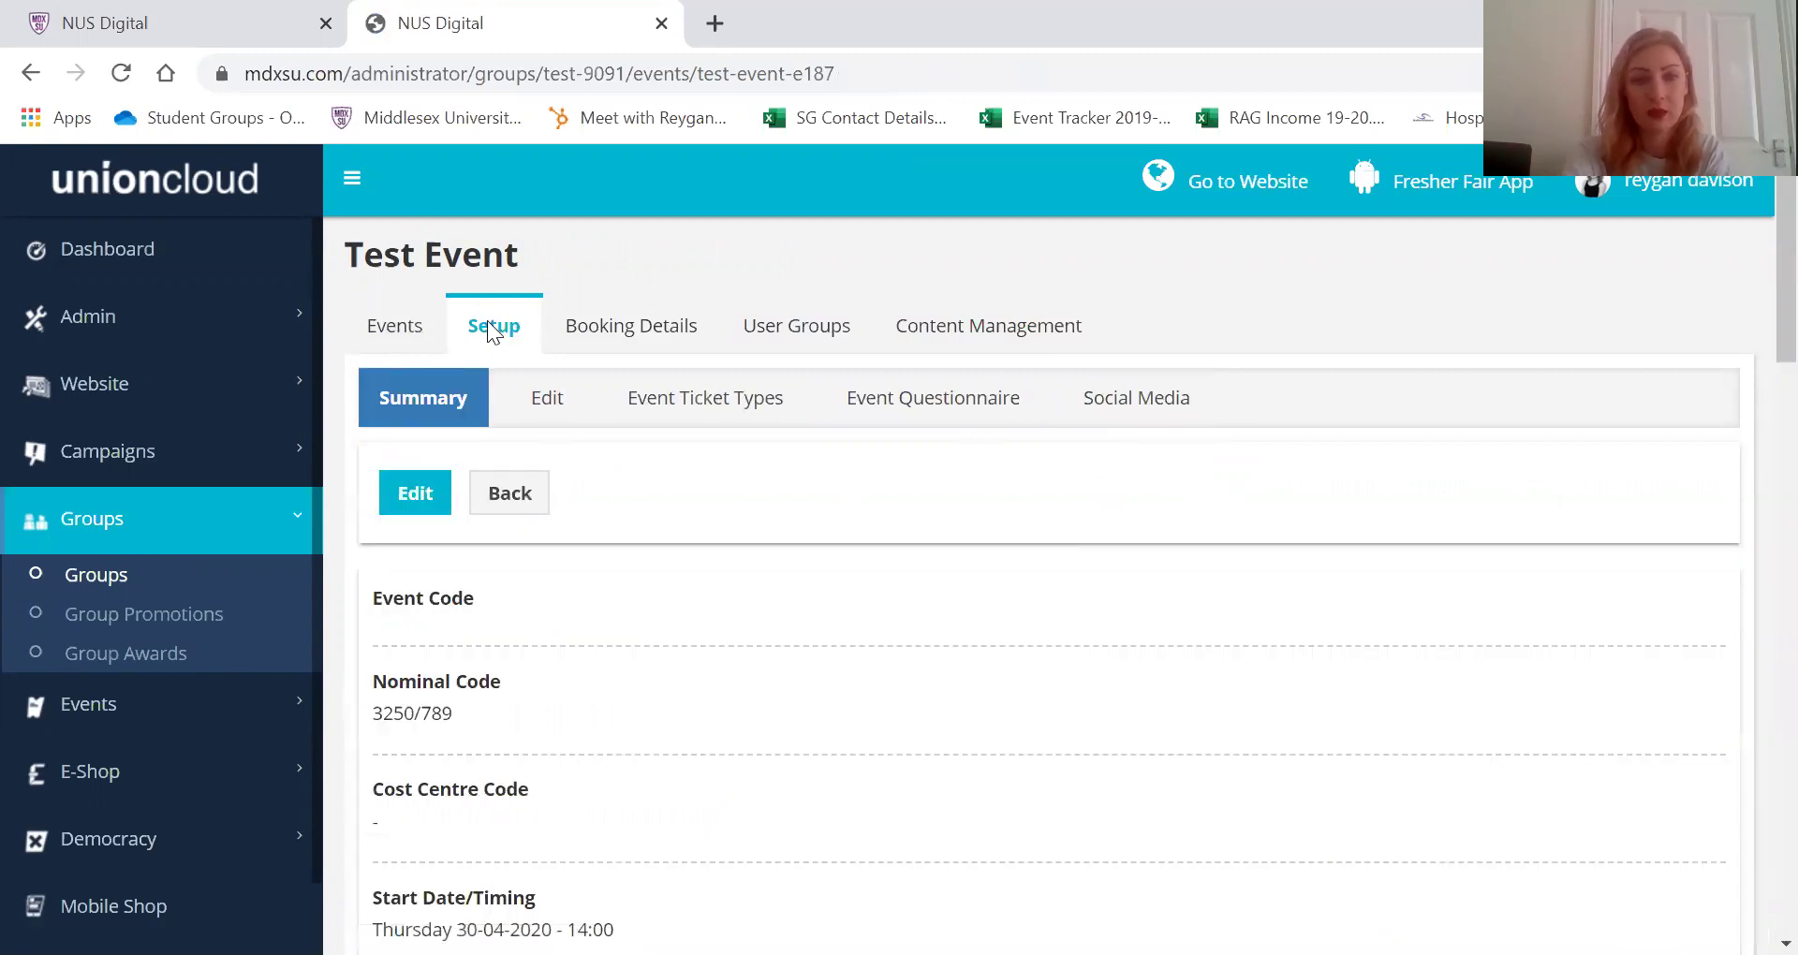
{"action": "left_click", "coordinate": [398, 330]}
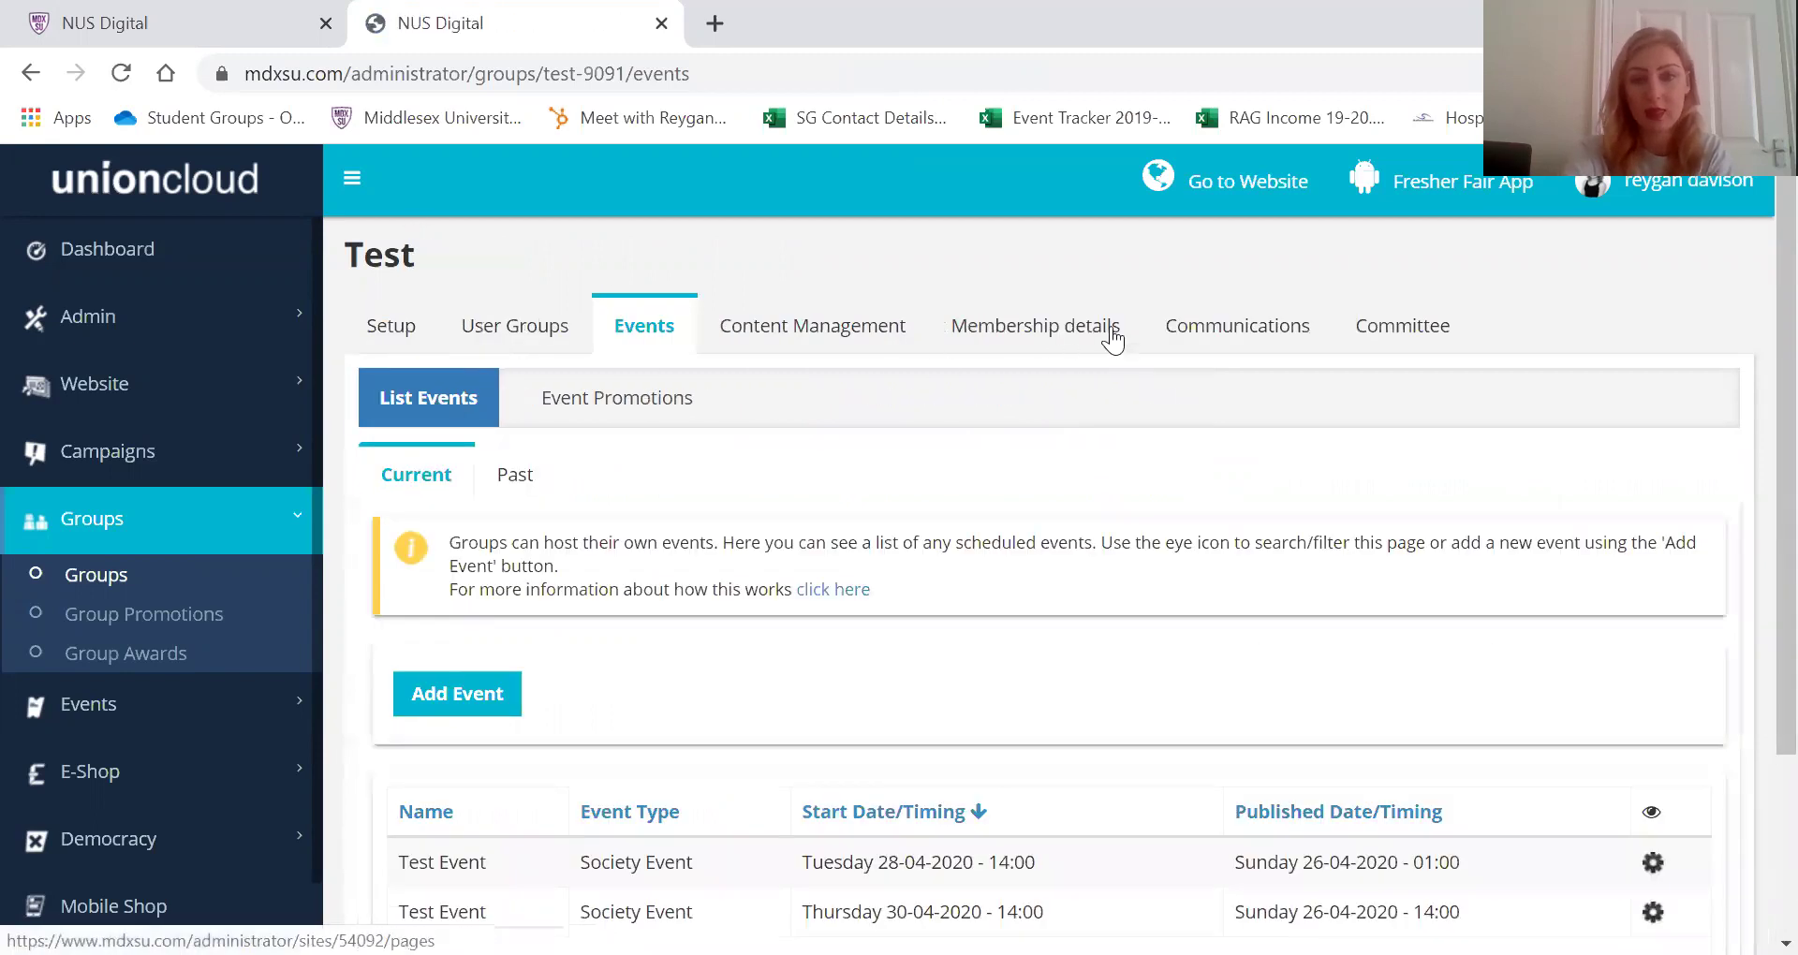
{"action": "left_click", "coordinate": [815, 345]}
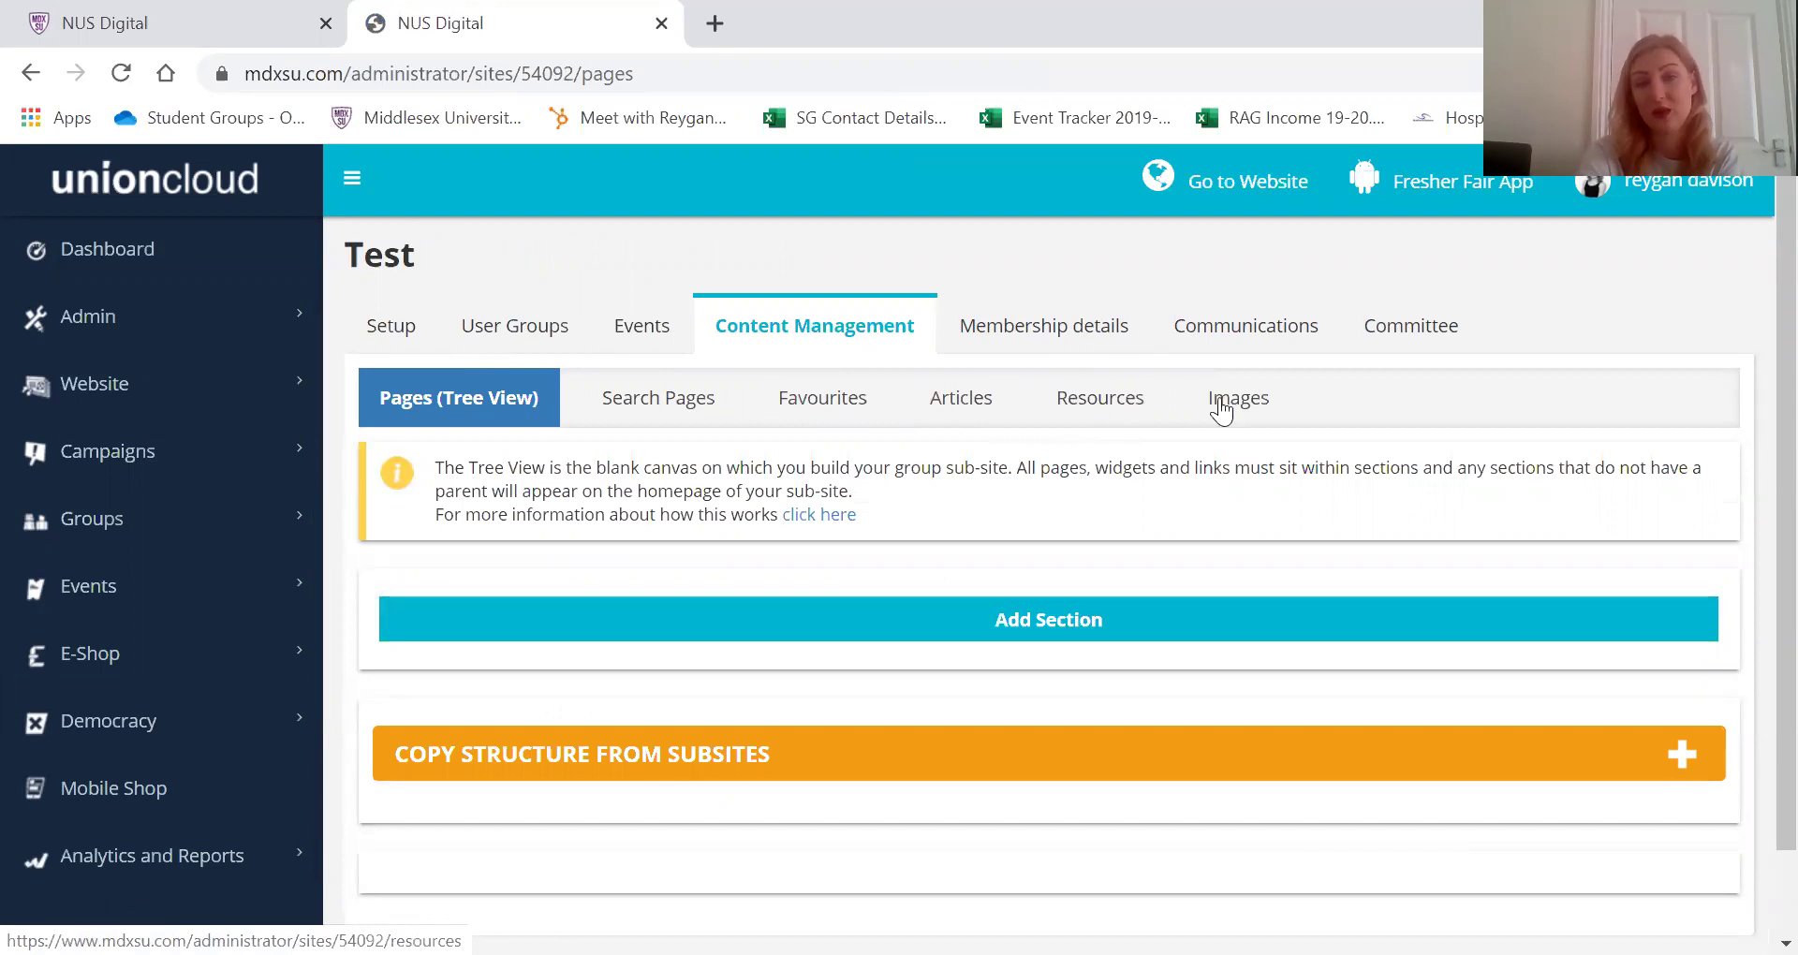
Scroll through the Test group's Membership details member list, then view its pending email campaigns
{"action": "left_click", "coordinate": [1044, 346]}
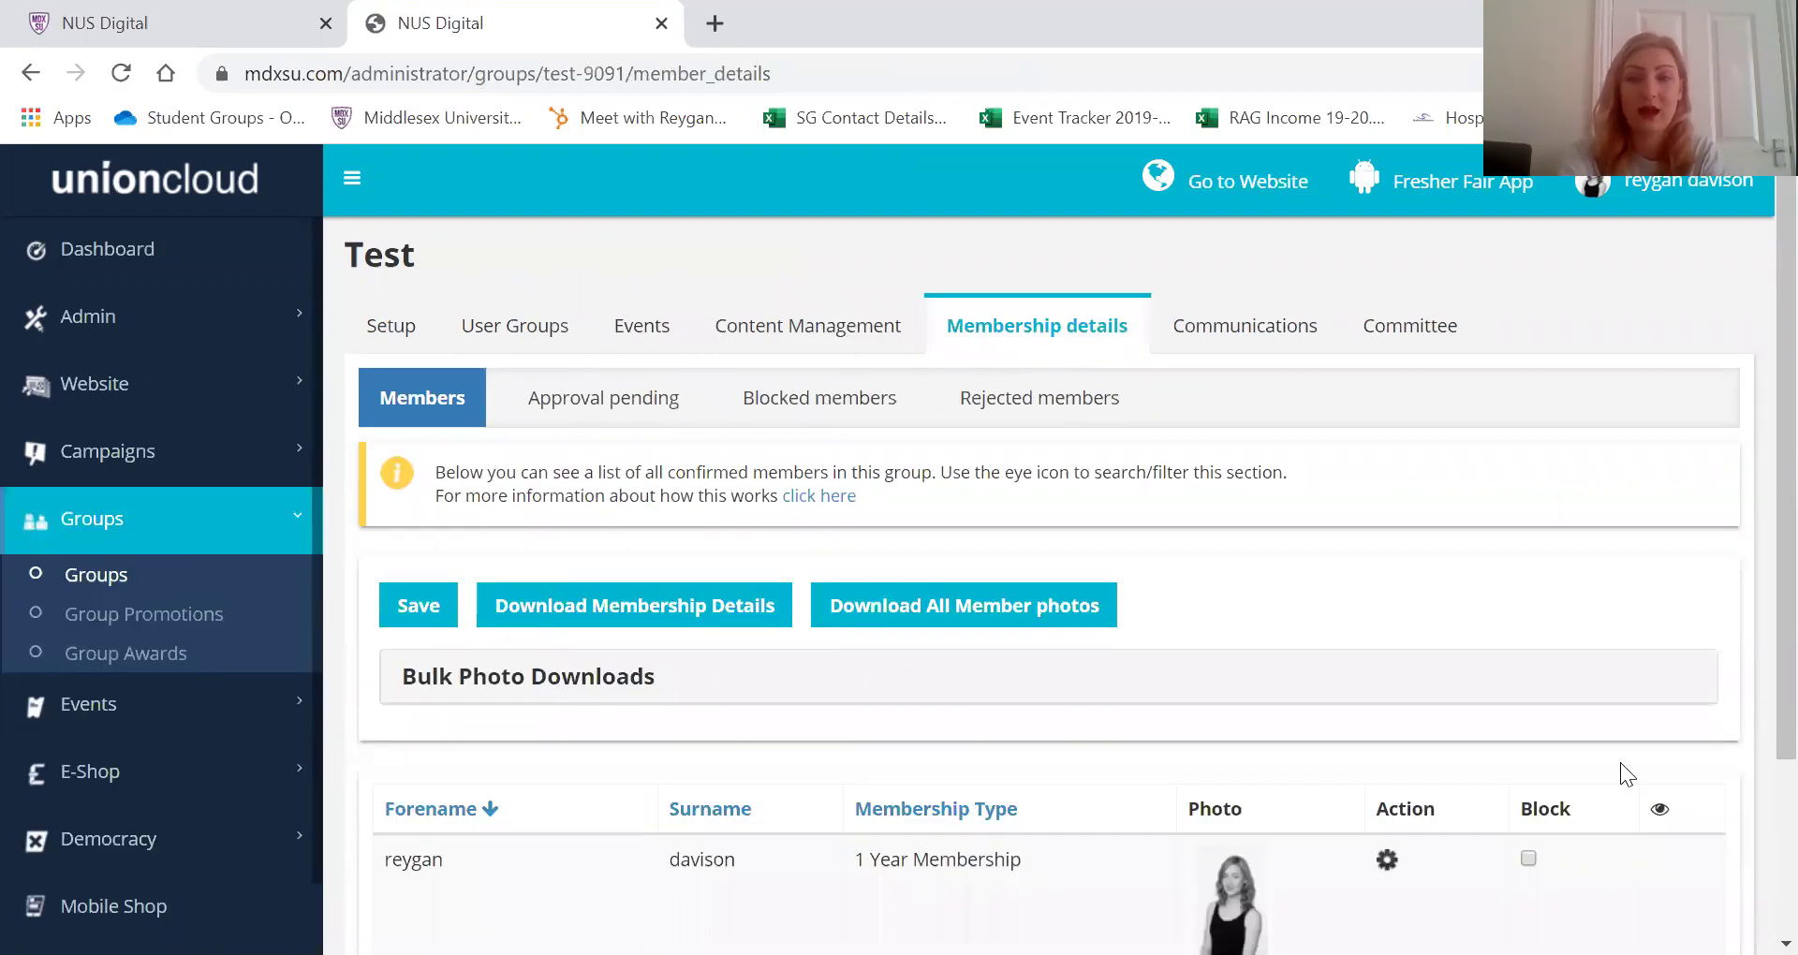
{"action": "scroll", "coordinate": [1512, 614], "scroll_direction": "down", "scroll_amount": 2}
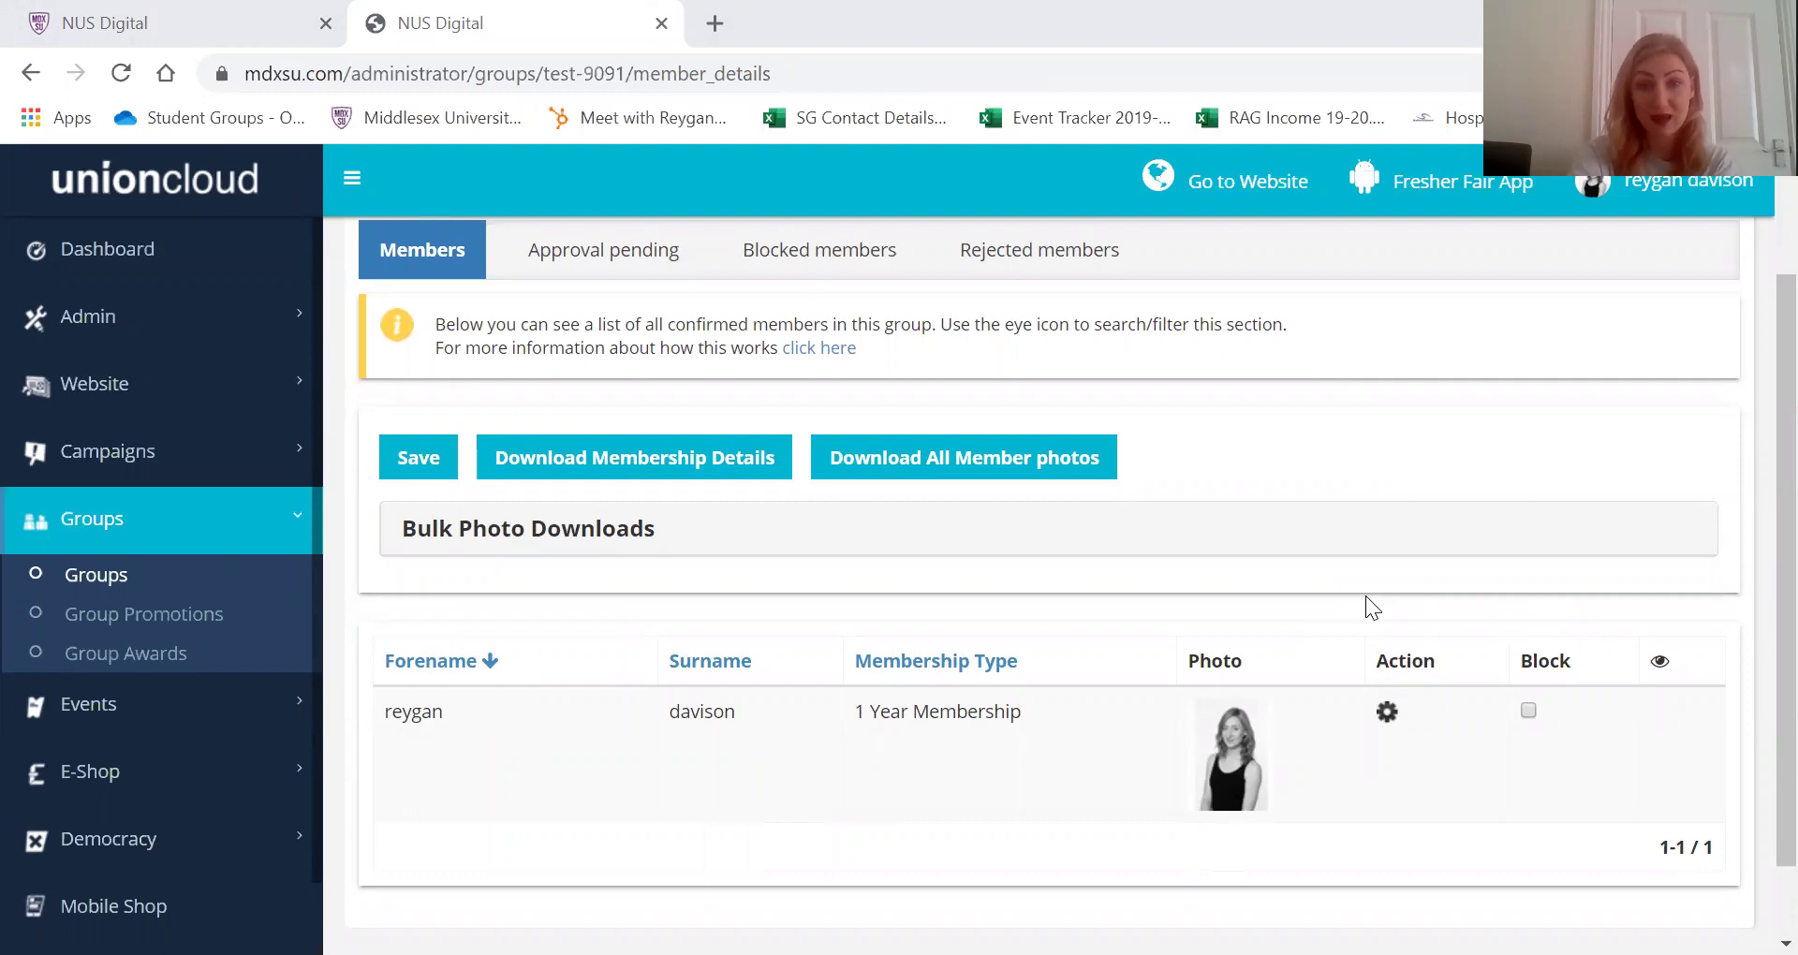
{"action": "scroll", "coordinate": [1365, 598], "scroll_direction": "up", "scroll_amount": 2}
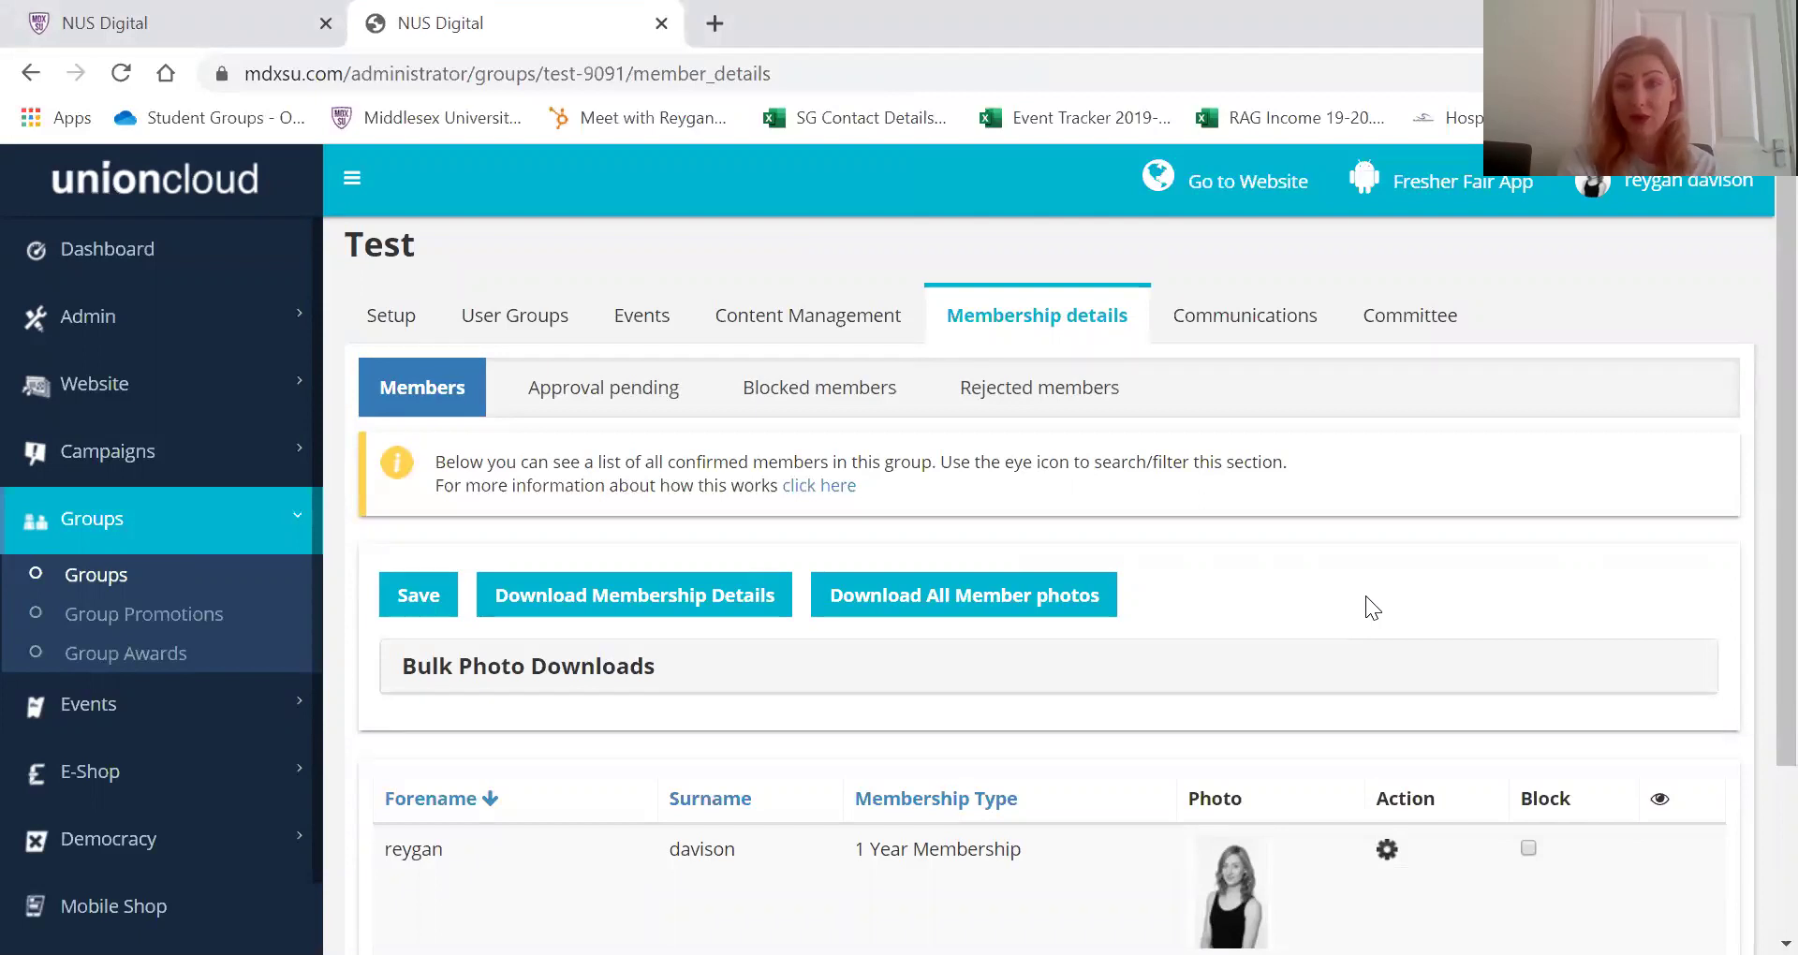
{"action": "scroll", "coordinate": [1366, 598], "scroll_direction": "up", "scroll_amount": 1}
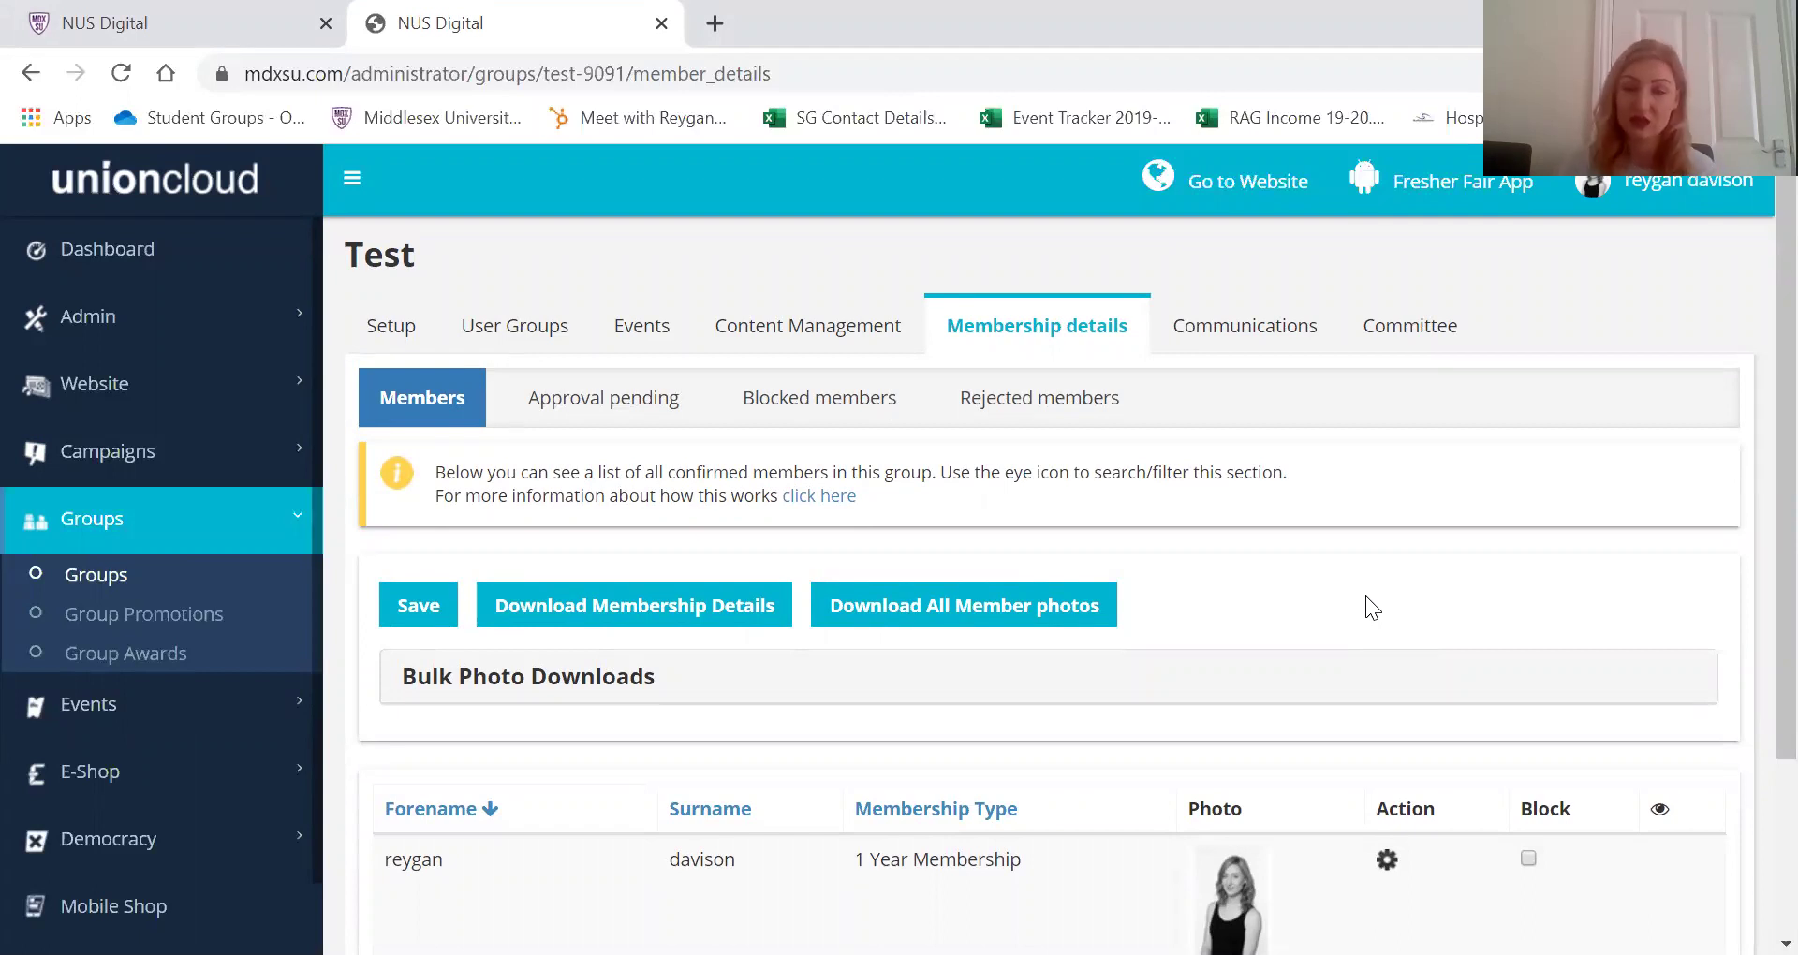
{"action": "scroll", "coordinate": [1366, 595], "scroll_direction": "down", "scroll_amount": 1}
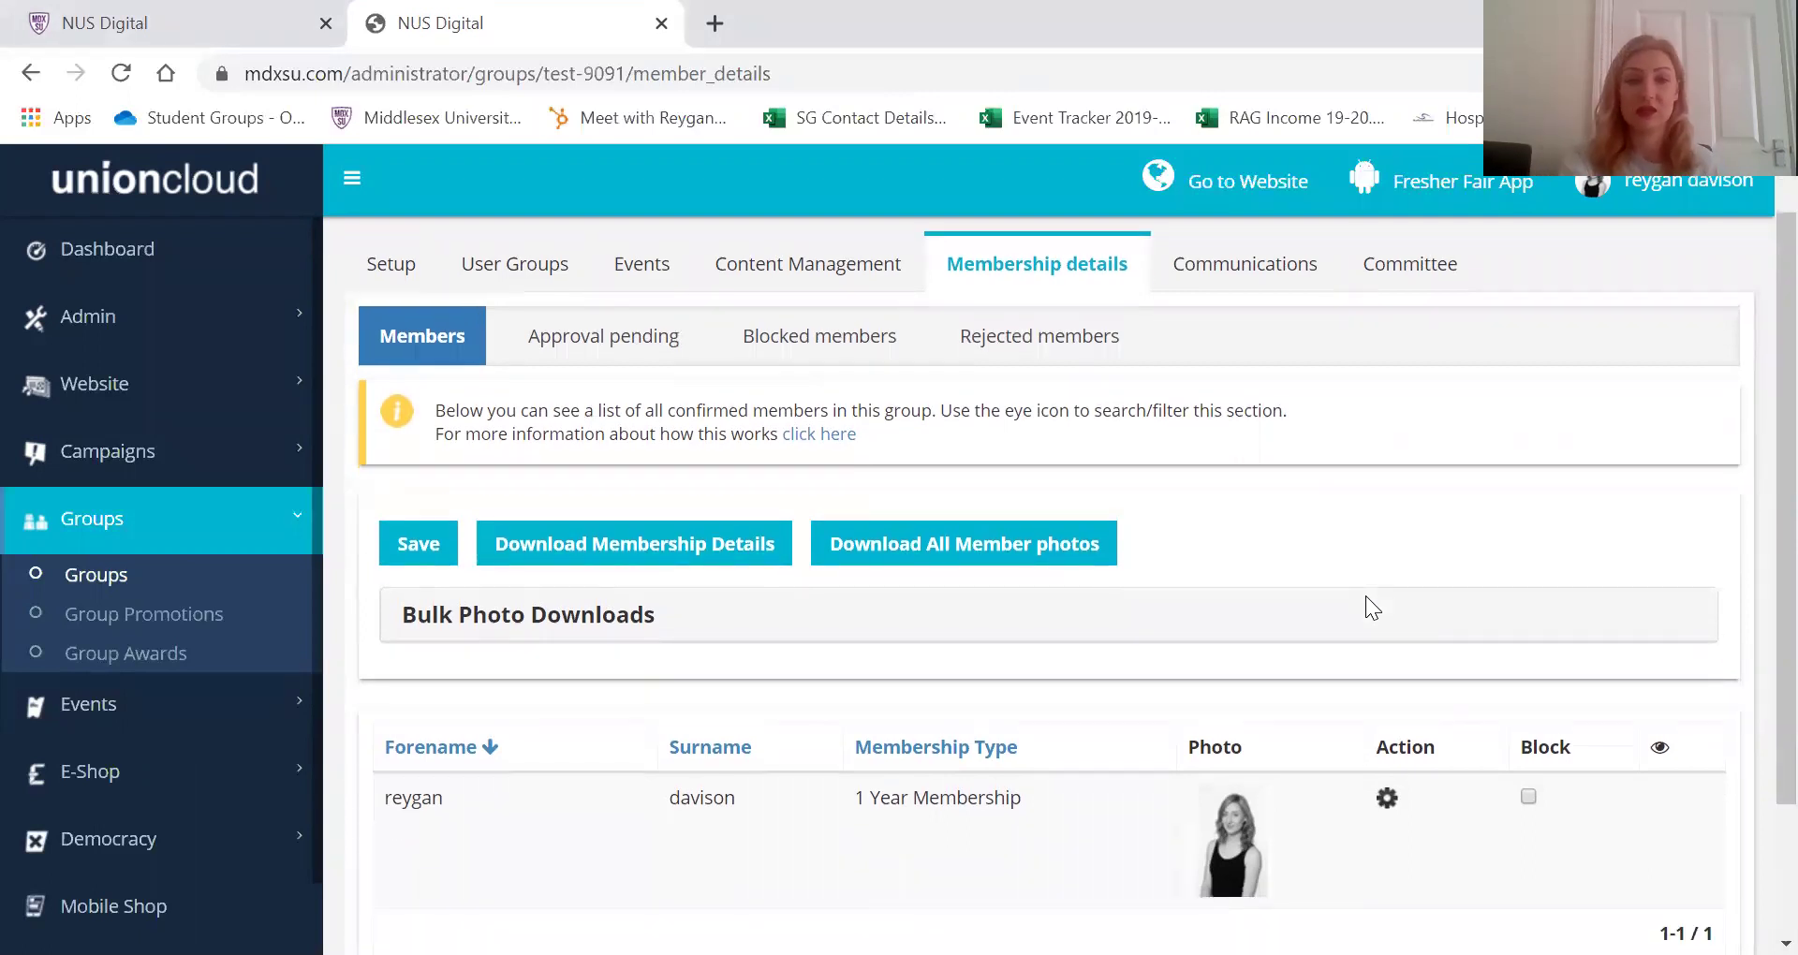
{"action": "scroll", "coordinate": [1365, 596], "scroll_direction": "up", "scroll_amount": 1}
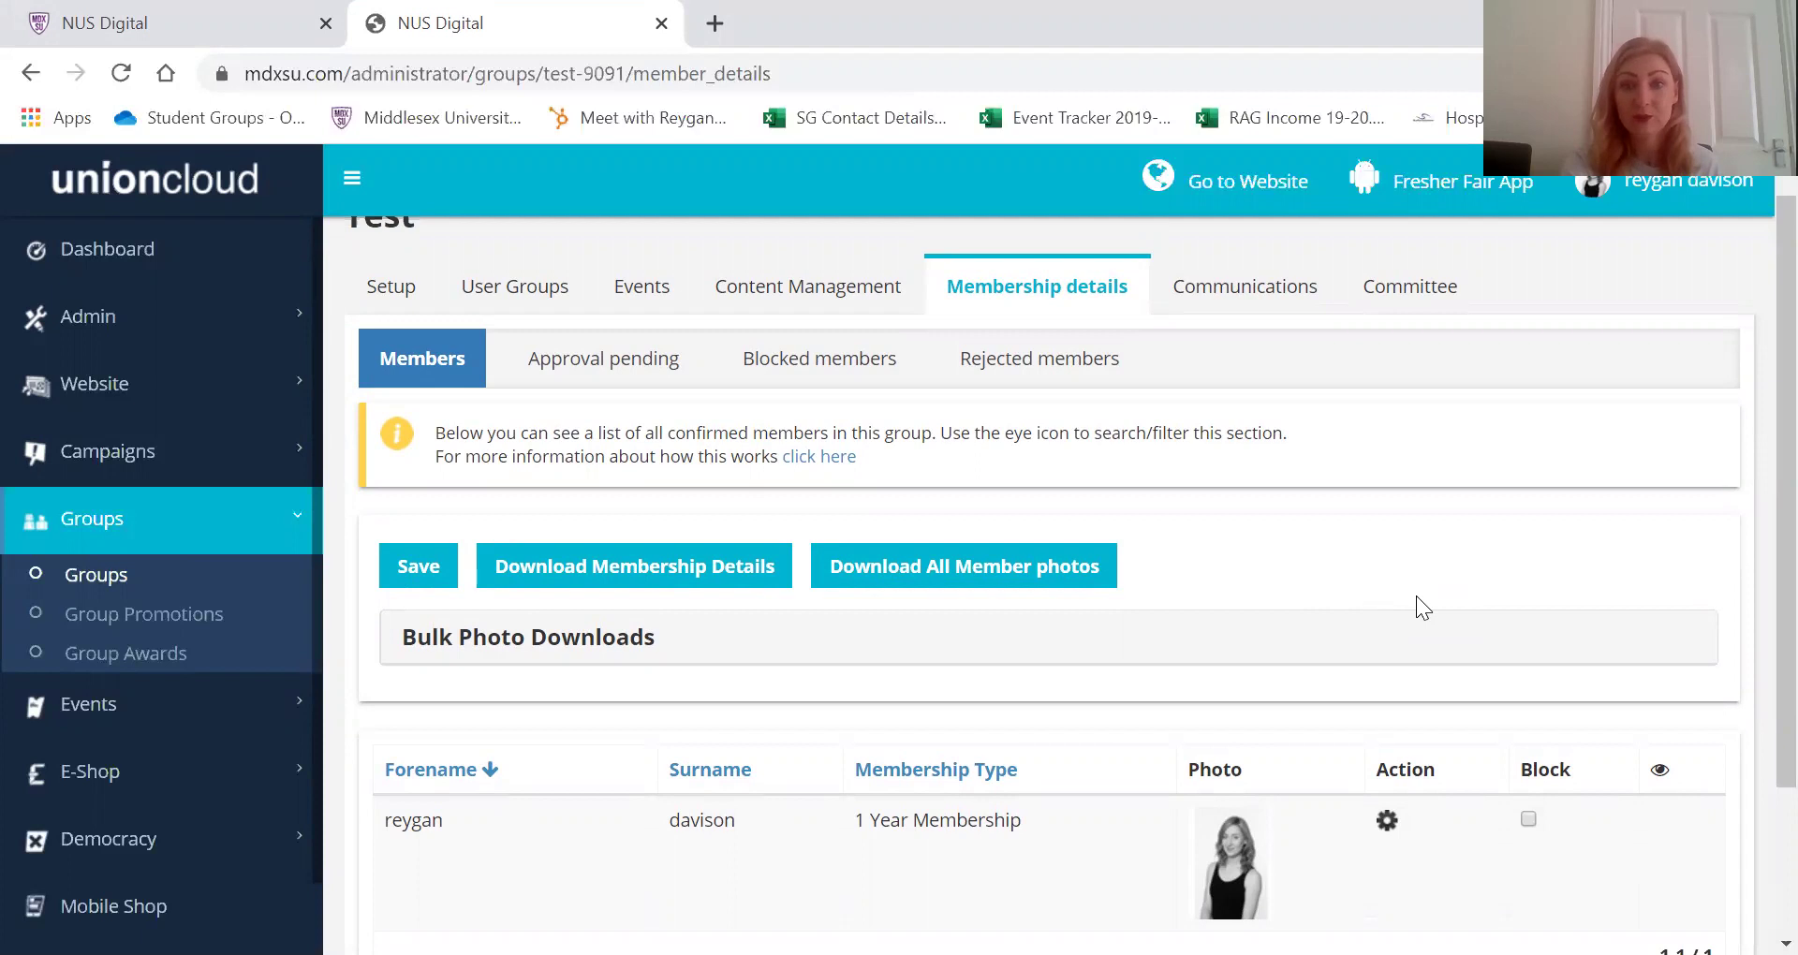
{"action": "scroll", "coordinate": [1415, 597], "scroll_direction": "up", "scroll_amount": 1}
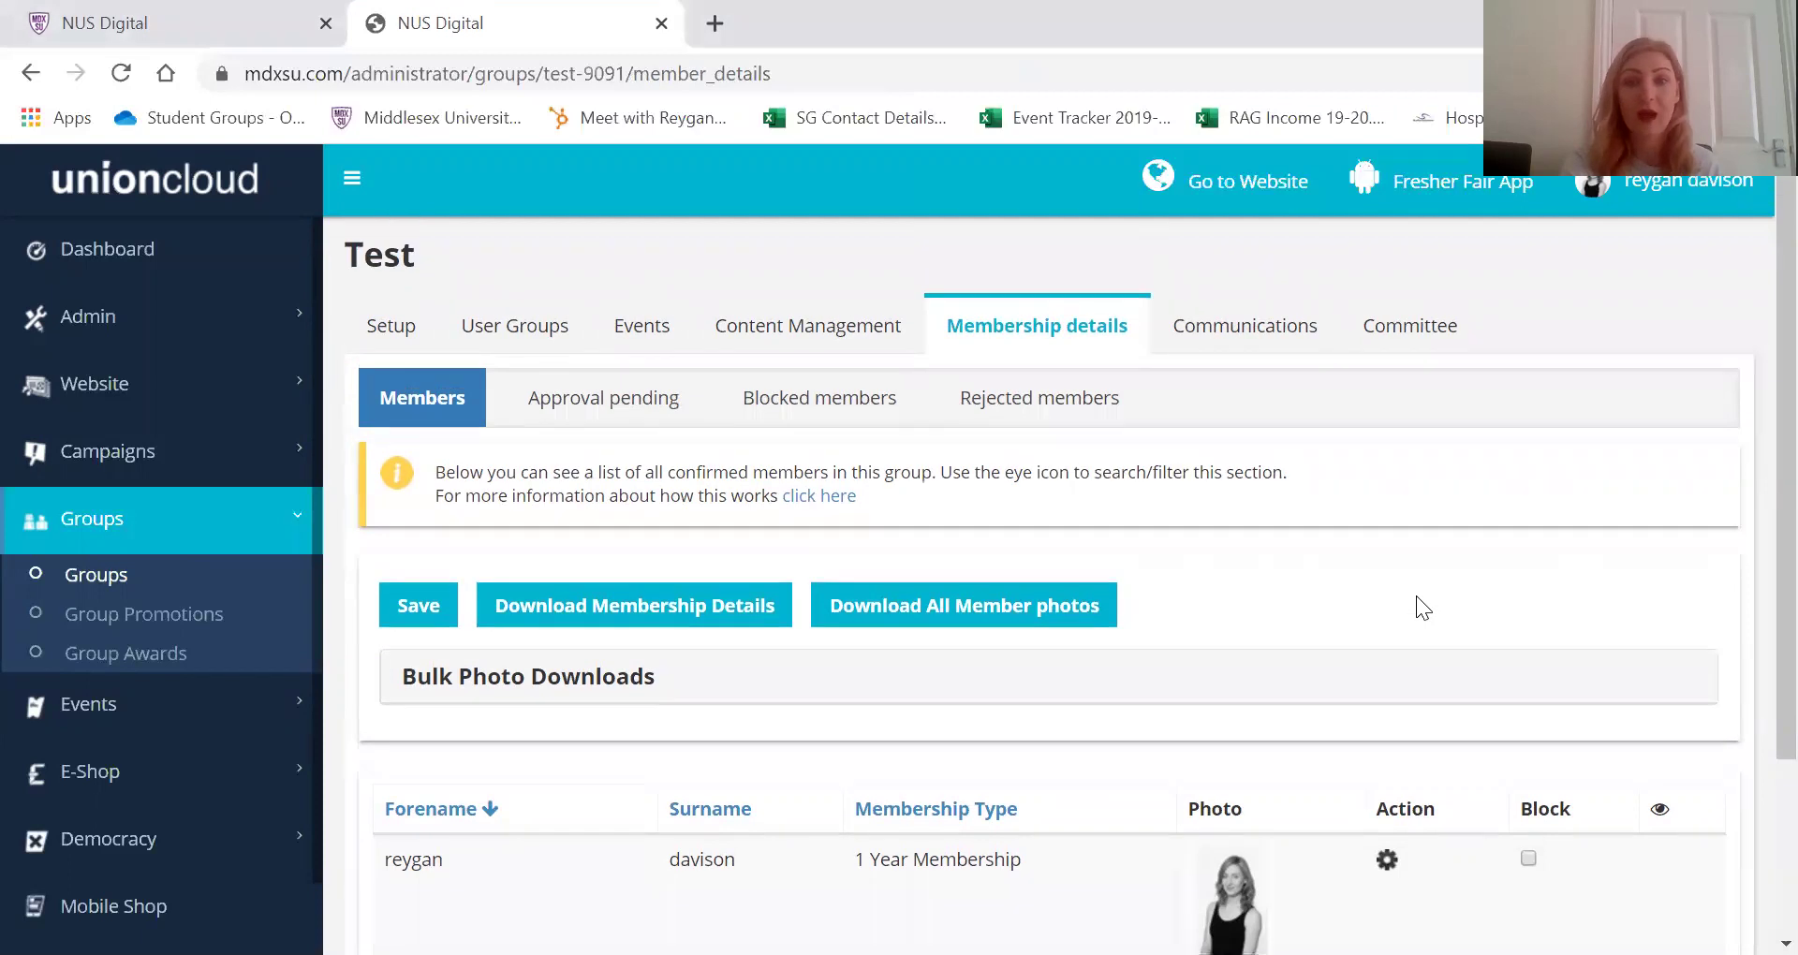
{"action": "left_click", "coordinate": [1233, 337]}
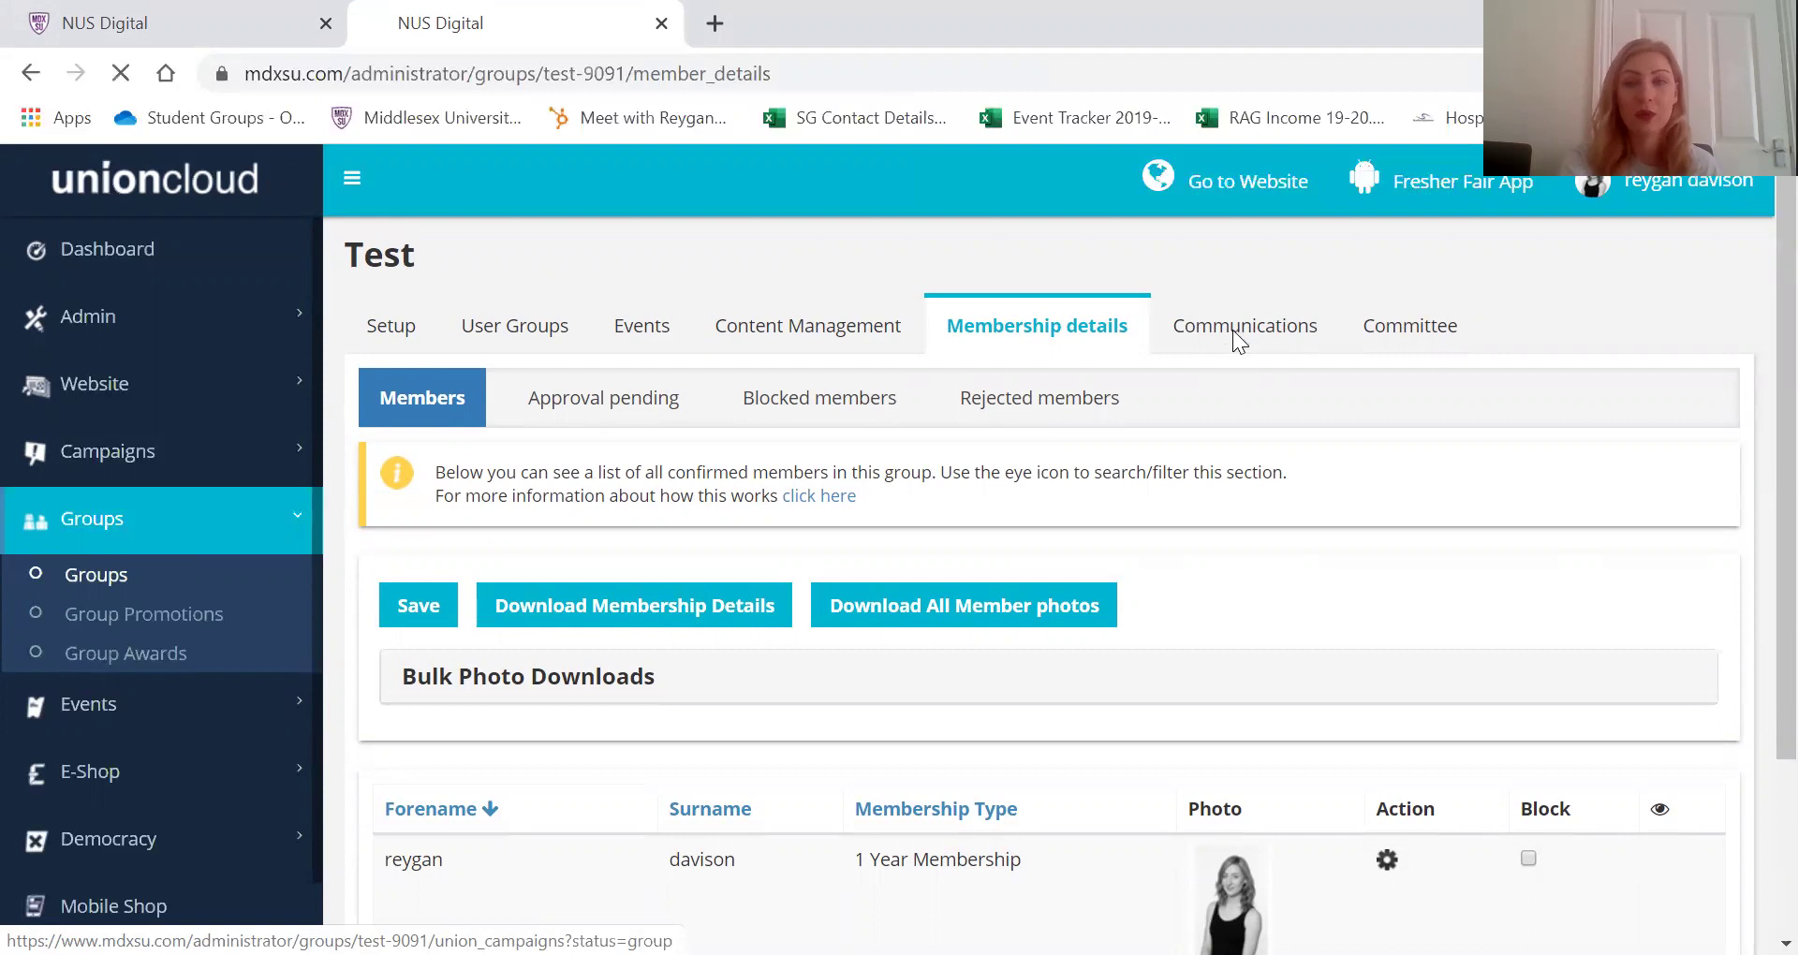
Start a new group email campaign named 'Test email'
{"action": "scroll", "coordinate": [1049, 618], "scroll_direction": "down", "scroll_amount": 1}
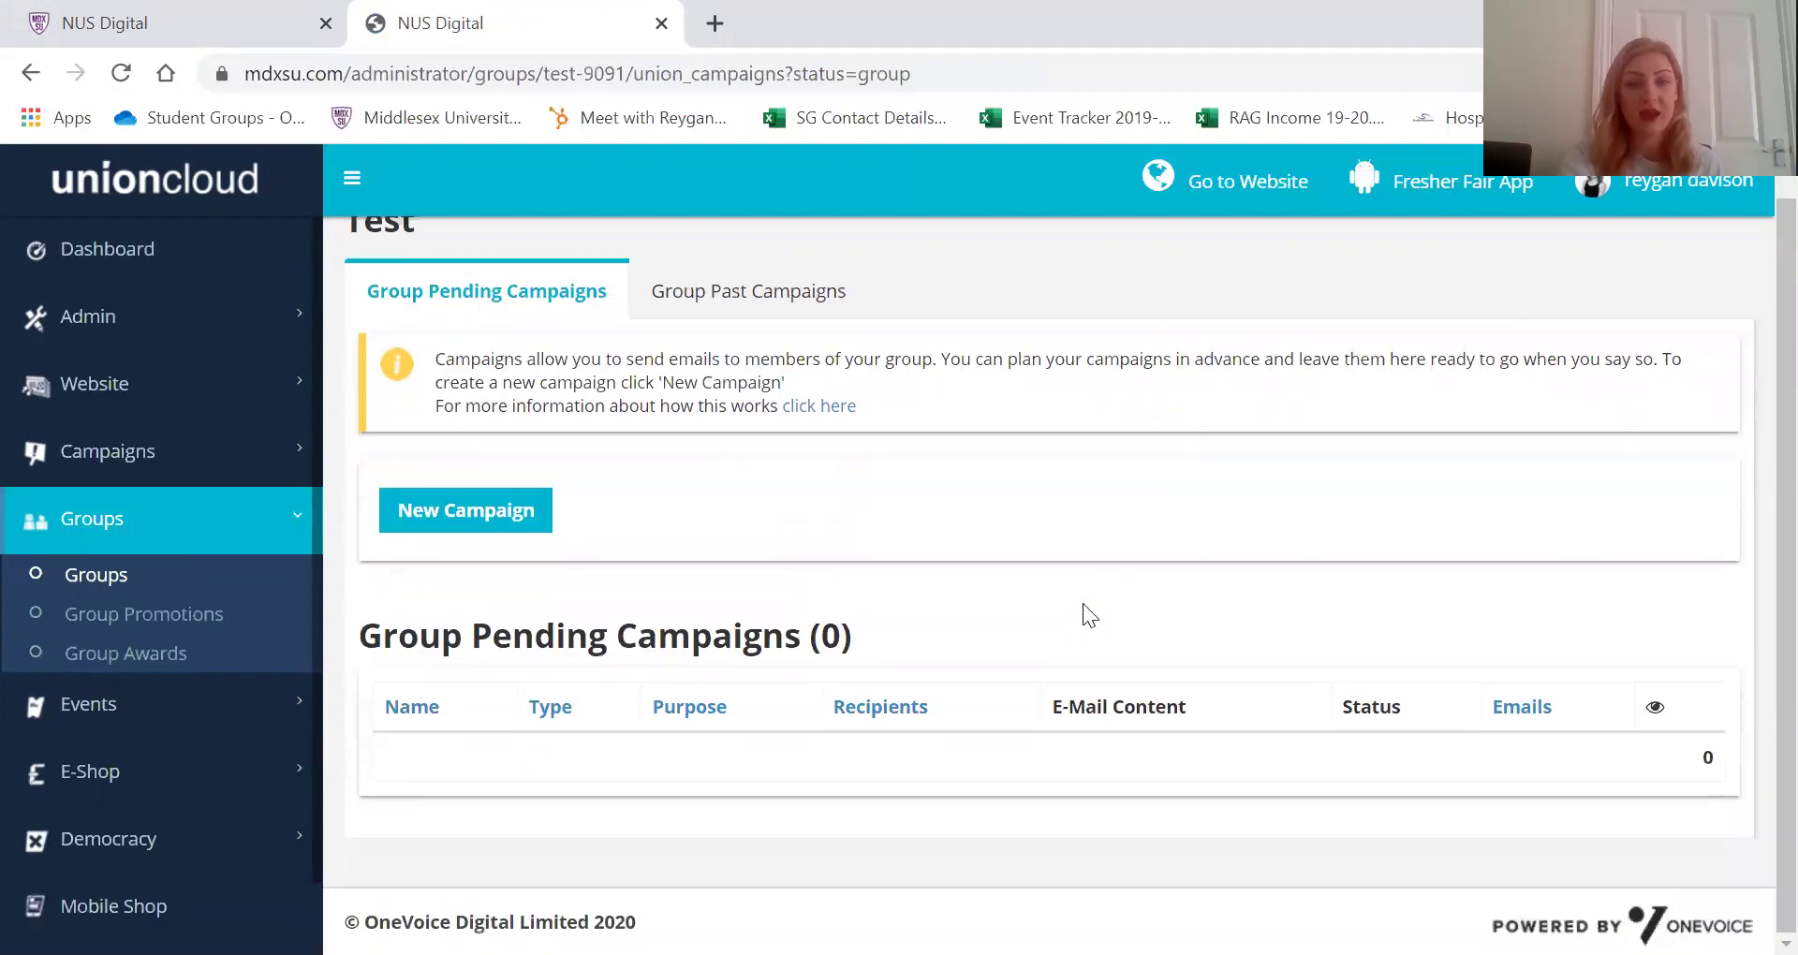
{"action": "left_click", "coordinate": [468, 528]}
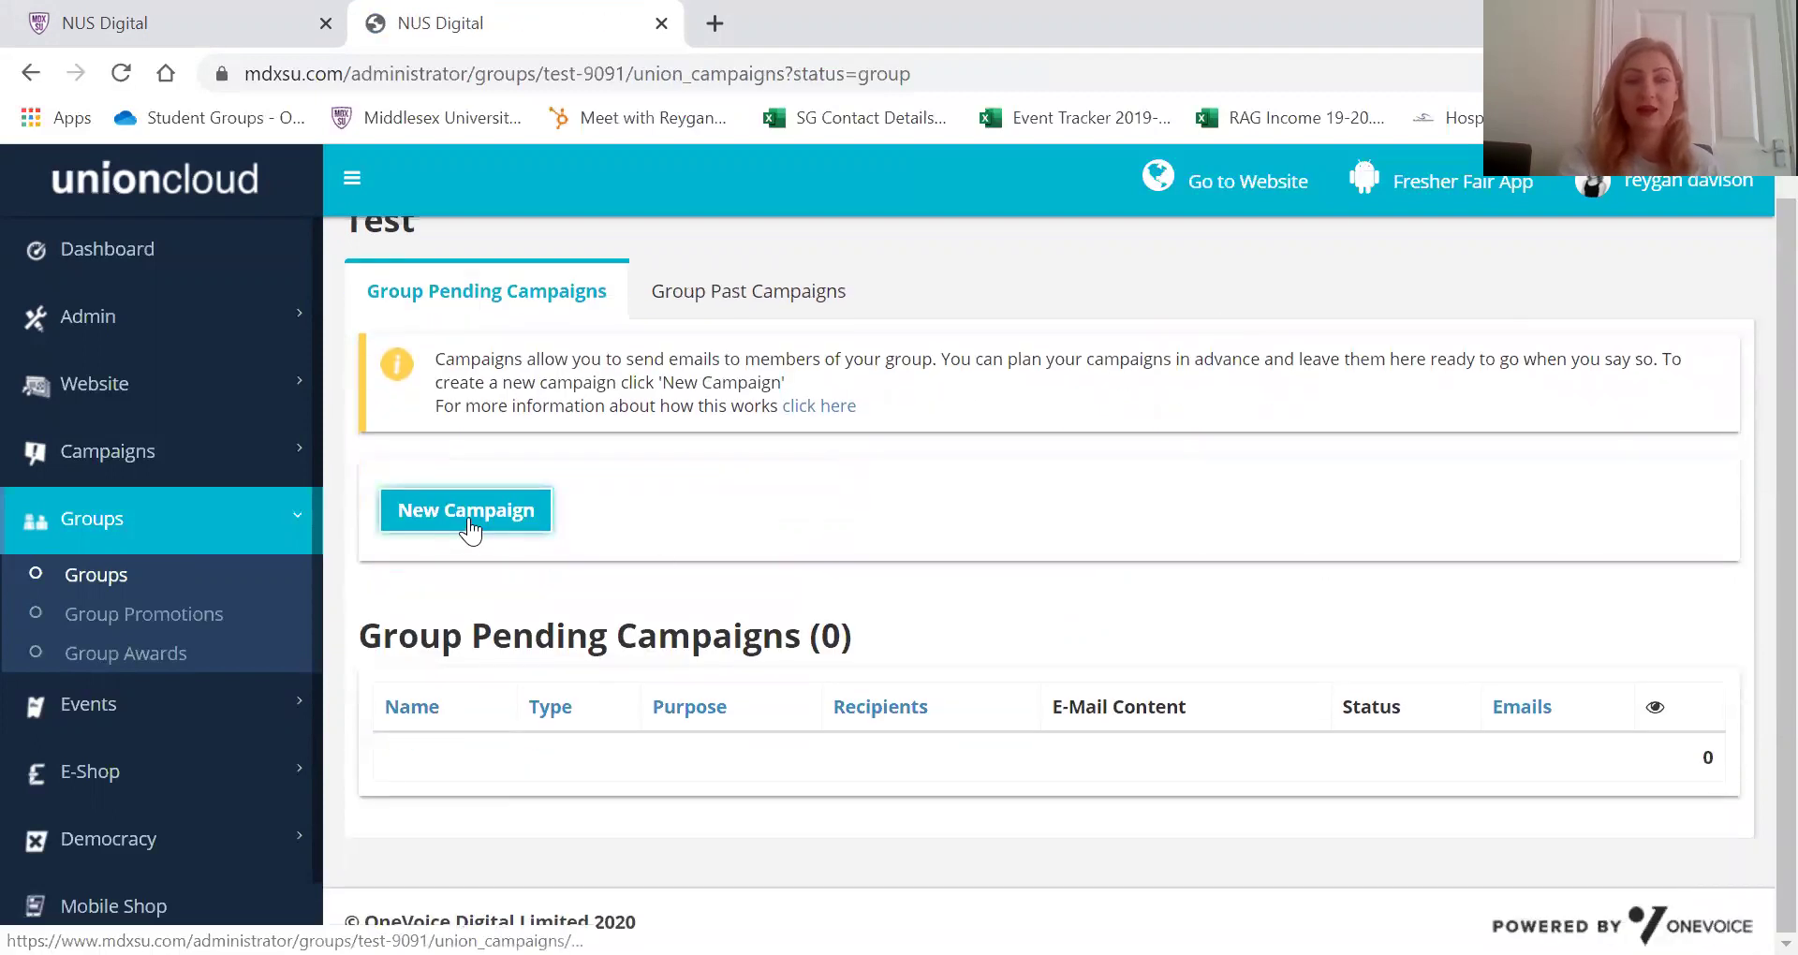
{"action": "left_click", "coordinate": [468, 527]}
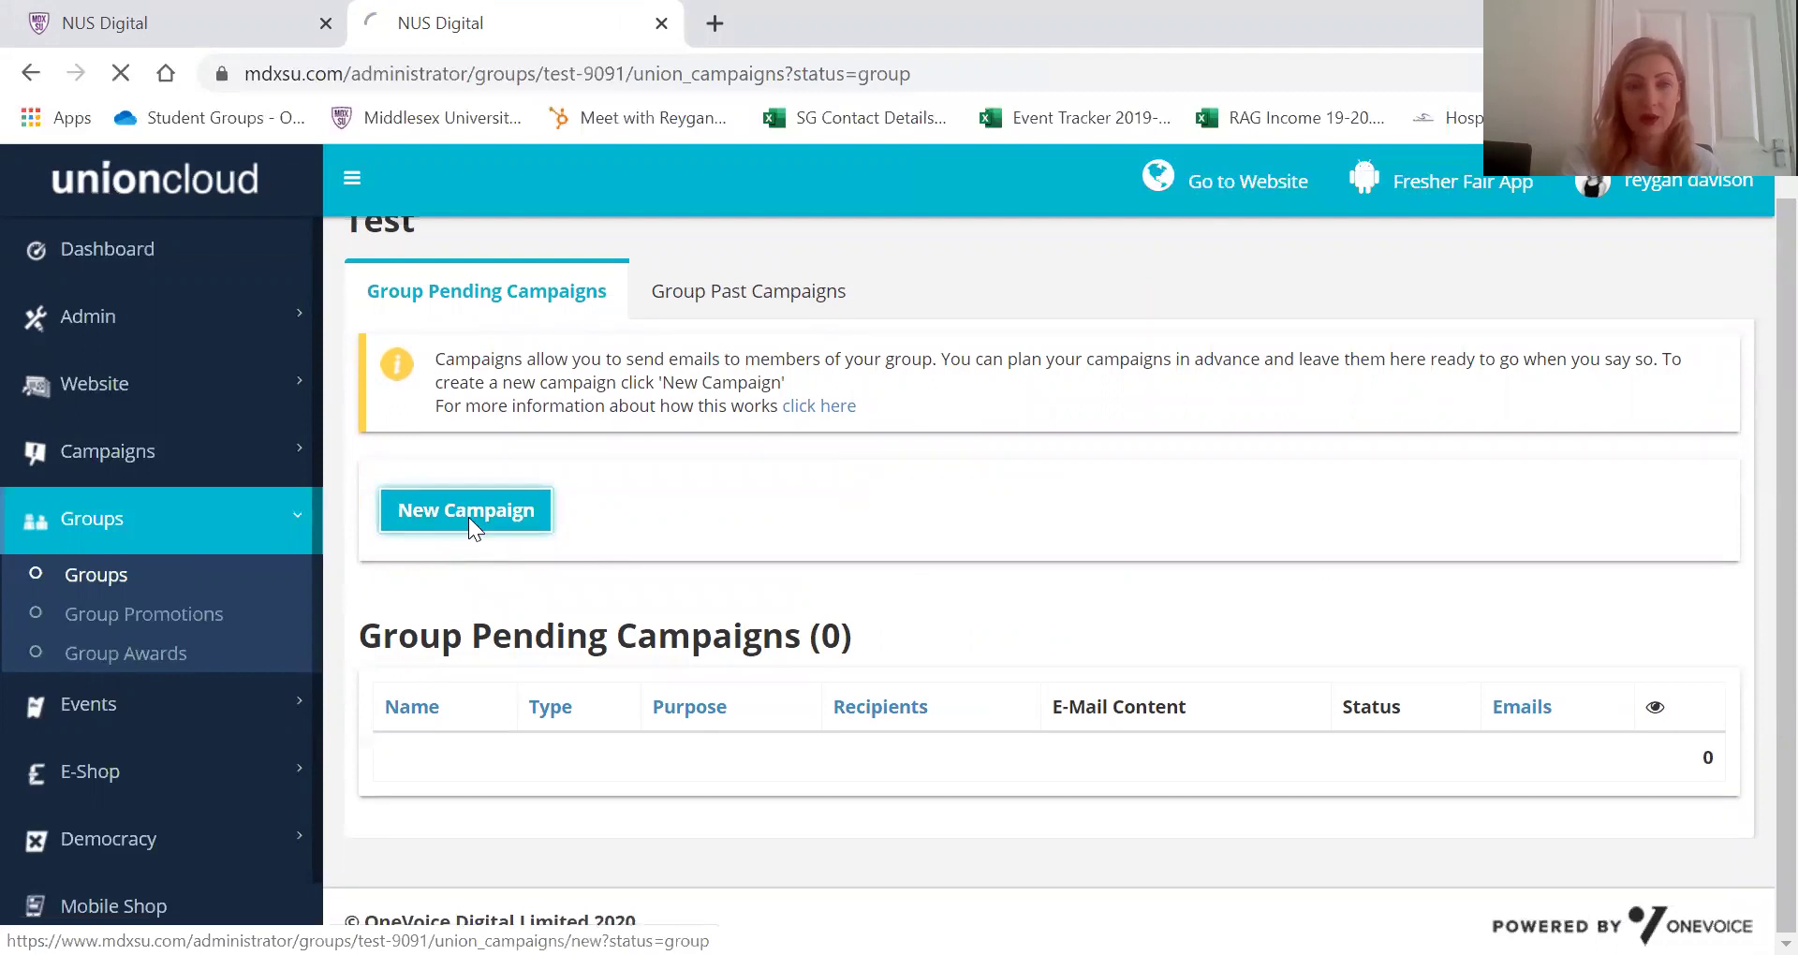
{"action": "scroll", "coordinate": [1078, 637], "scroll_direction": "down", "scroll_amount": 2}
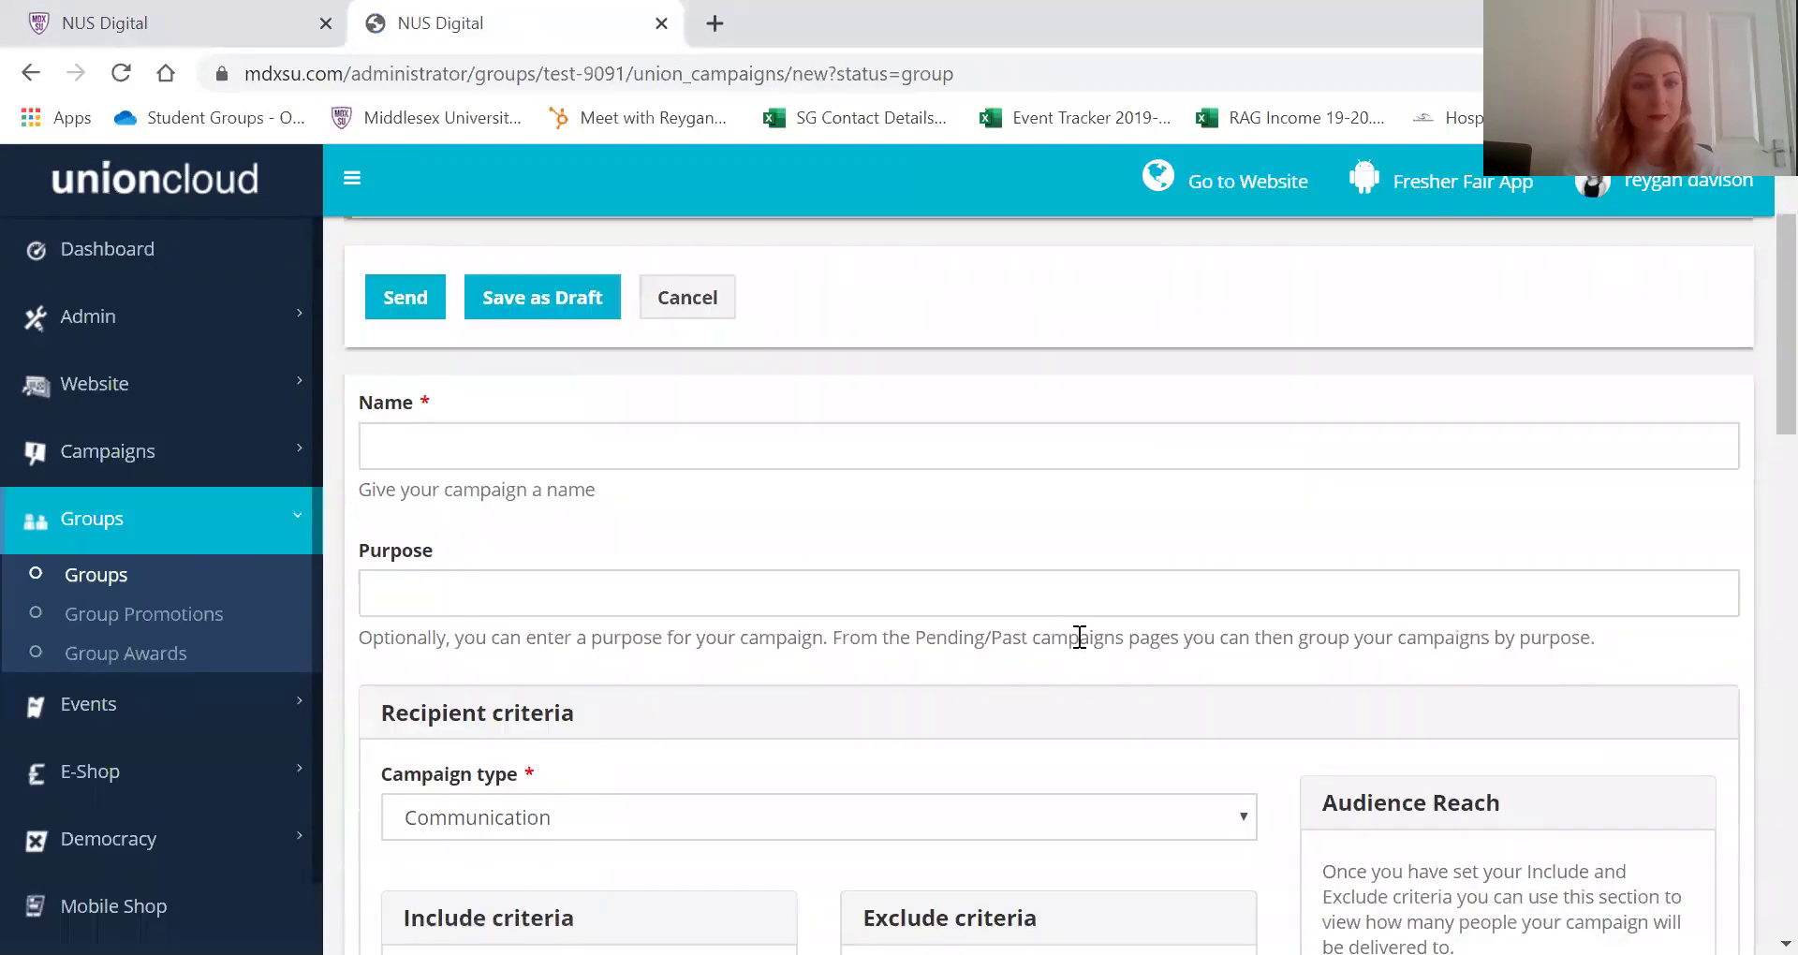
{"action": "left_click", "coordinate": [417, 440]}
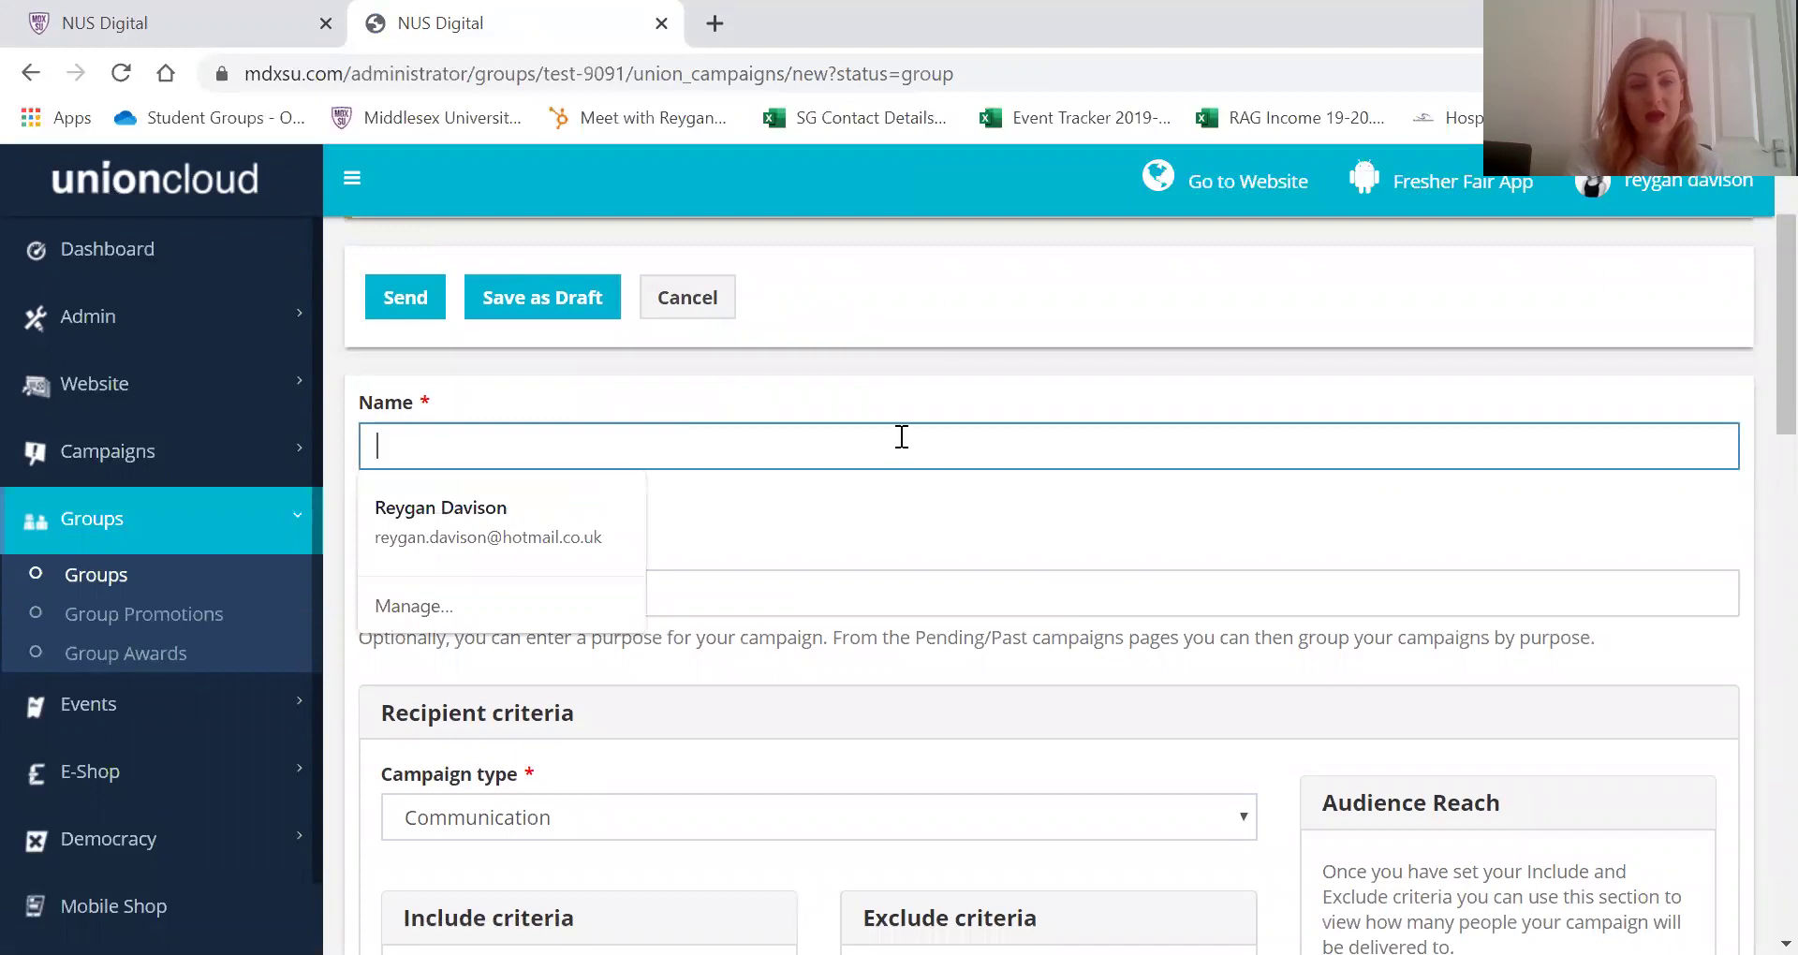
{"action": "type", "text": "Te"}
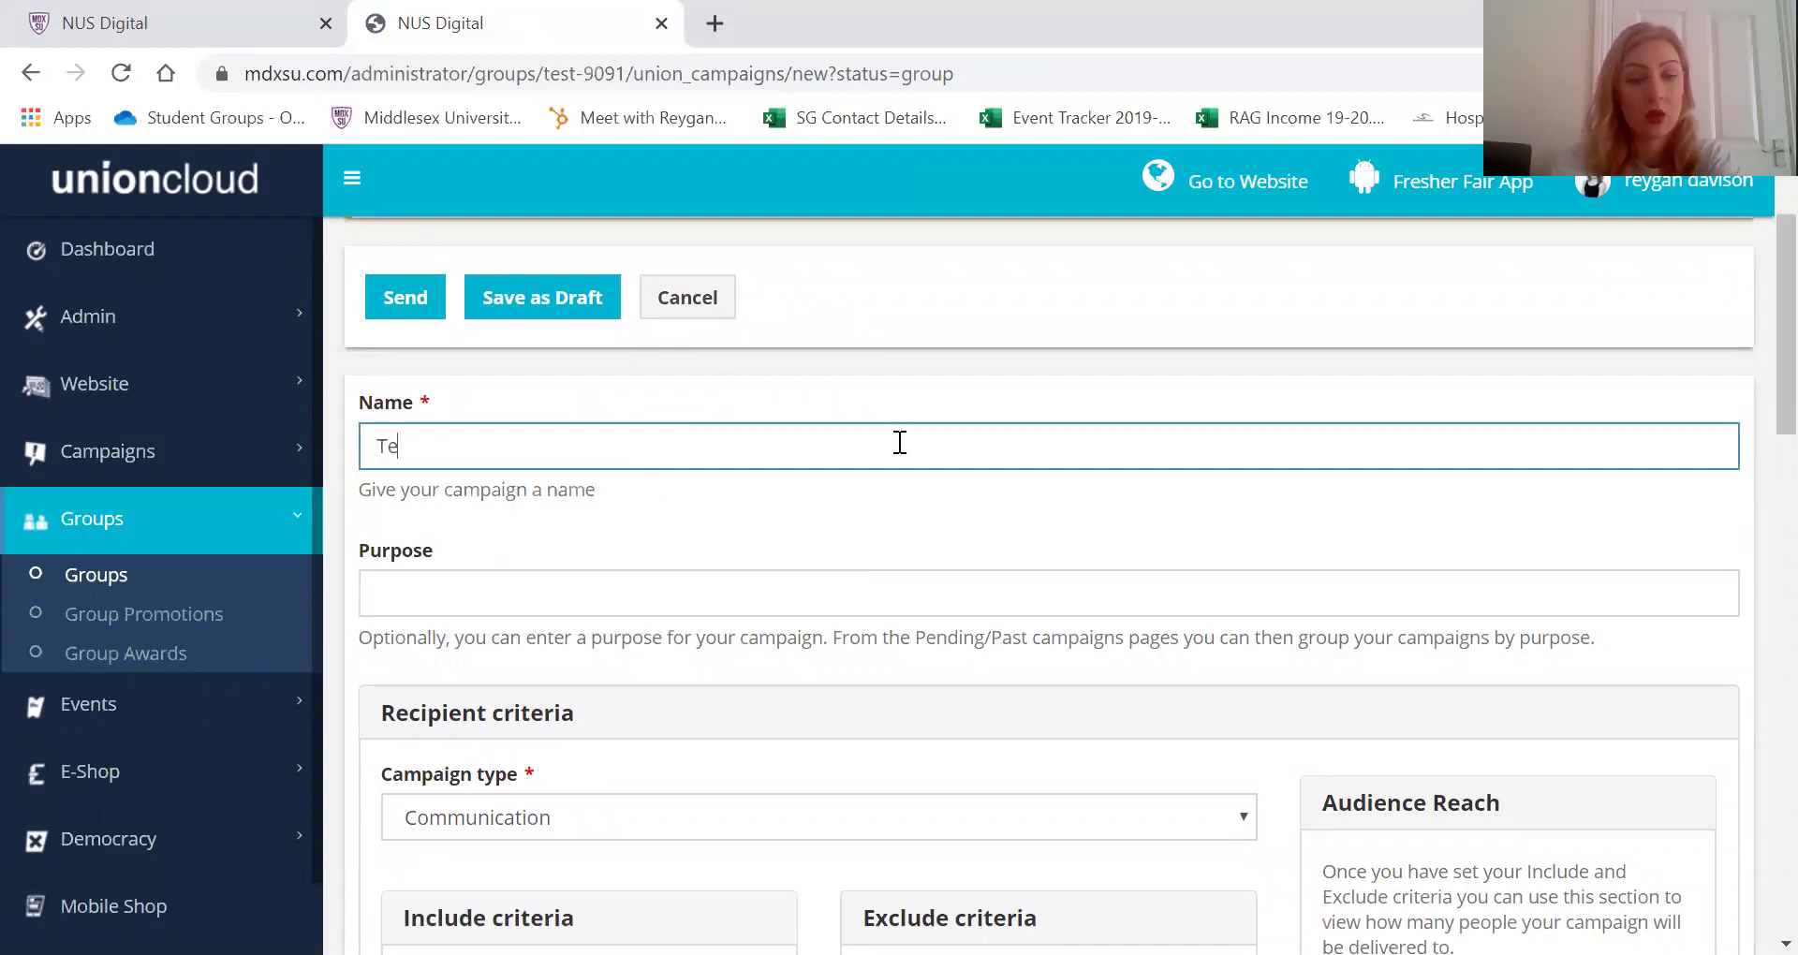
{"action": "type", "text": "st email"}
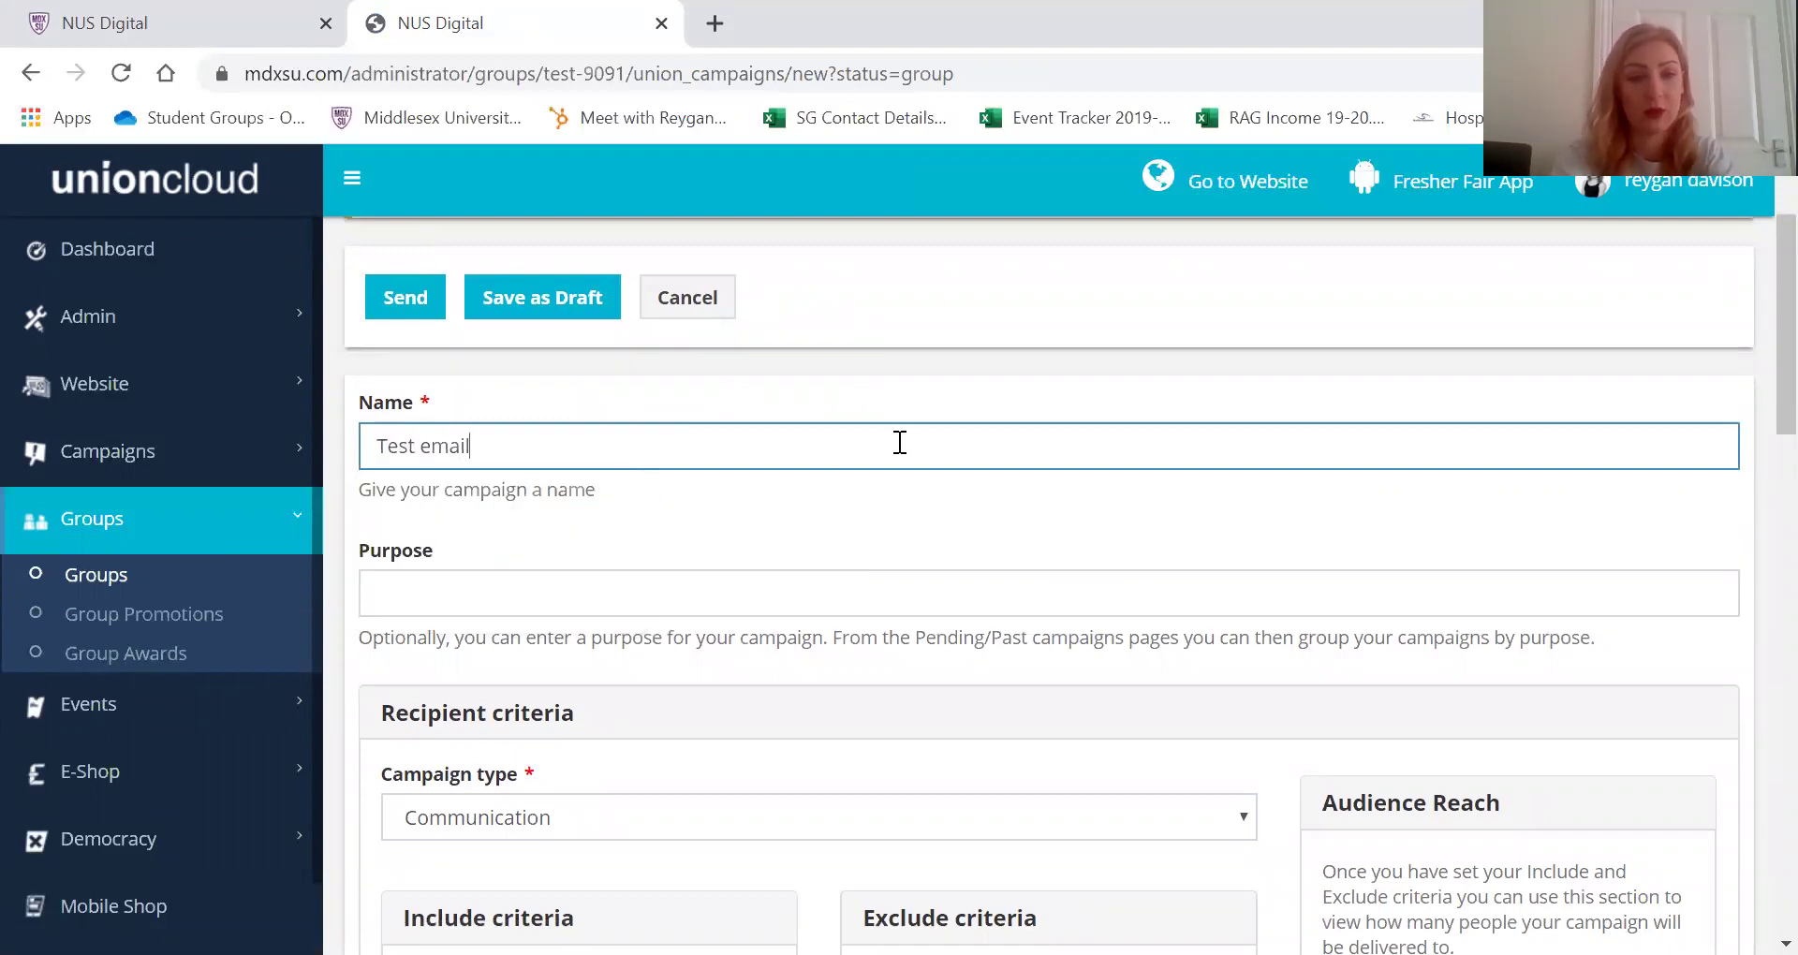
Include the Current Members--Test--Group user group and show the 1-member target audience
{"action": "scroll", "coordinate": [899, 442], "scroll_direction": "down", "scroll_amount": 2}
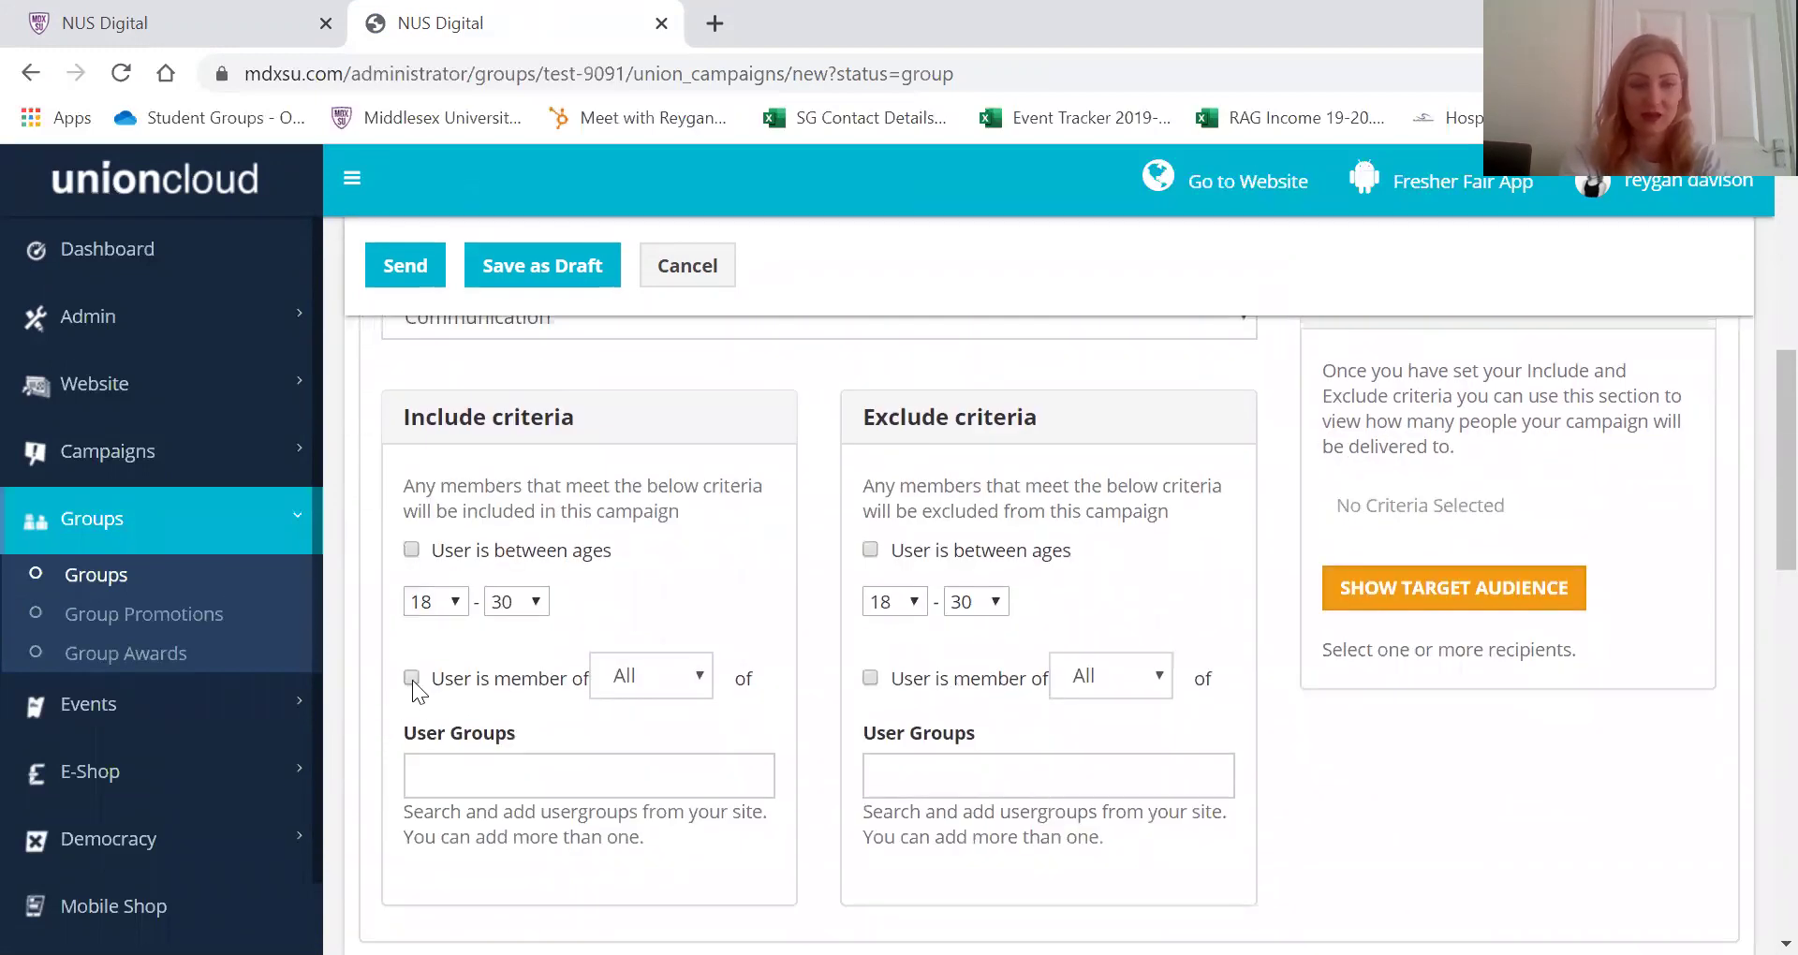
{"action": "left_click", "coordinate": [412, 678]}
{"action": "left_click", "coordinate": [522, 775]}
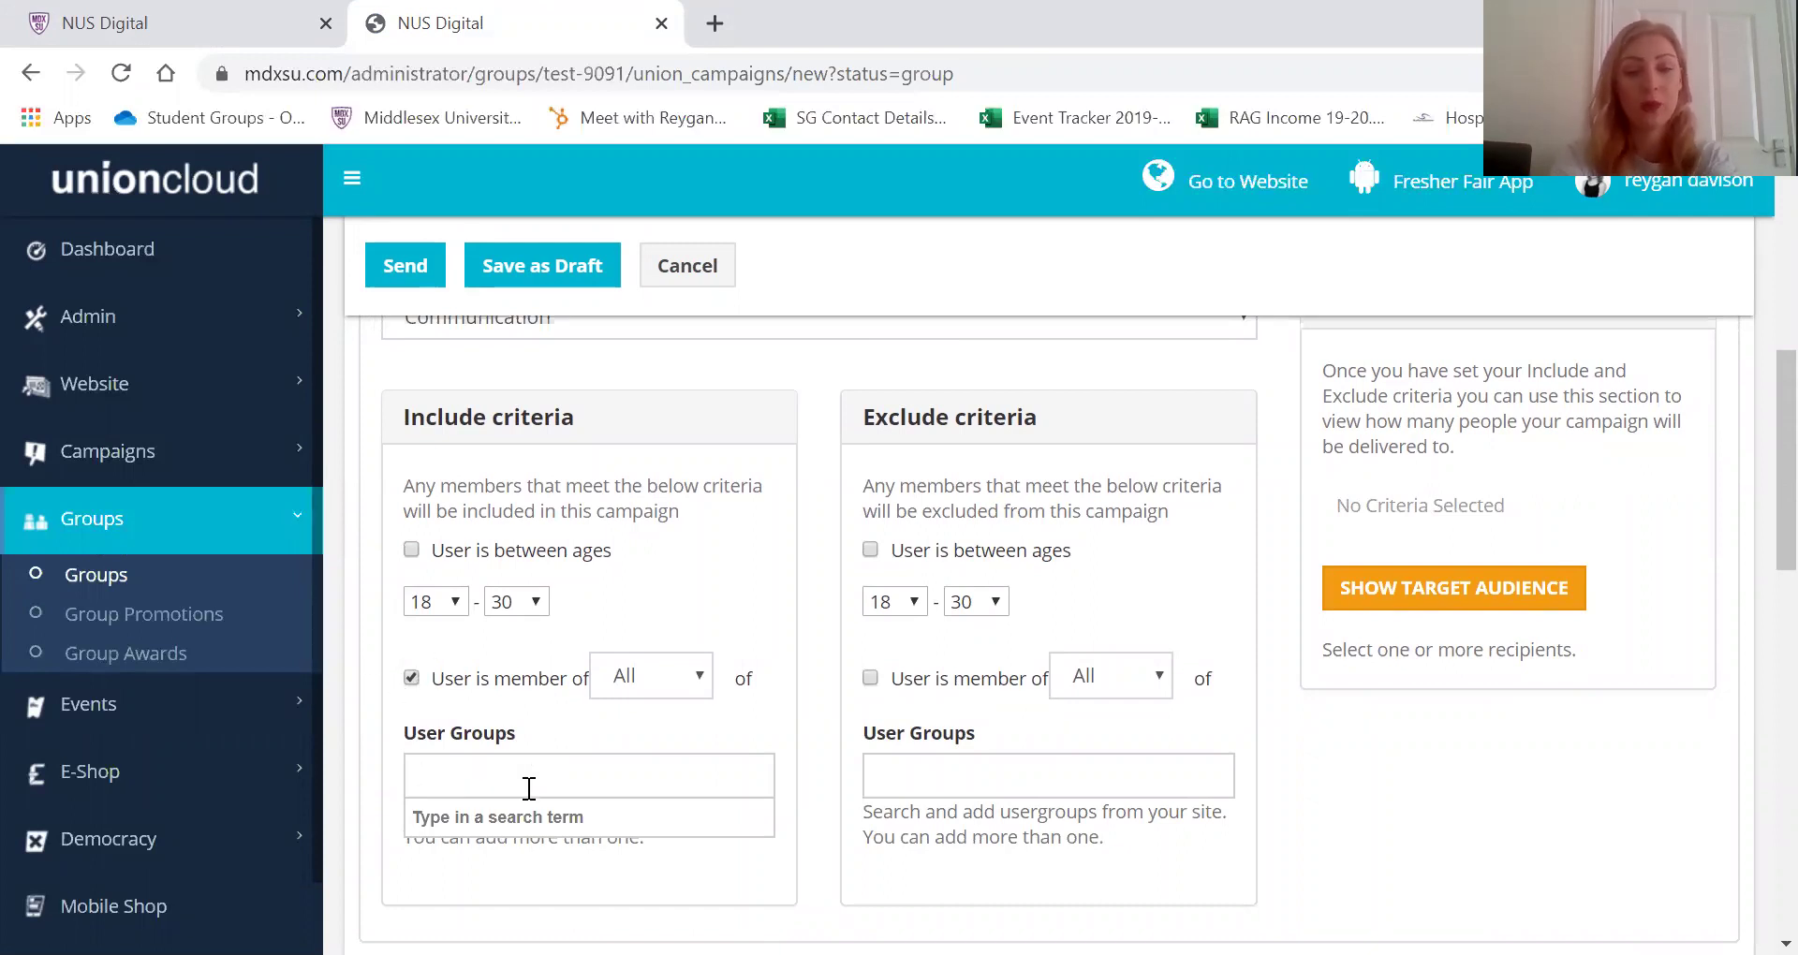
{"action": "type", "text": "curre"}
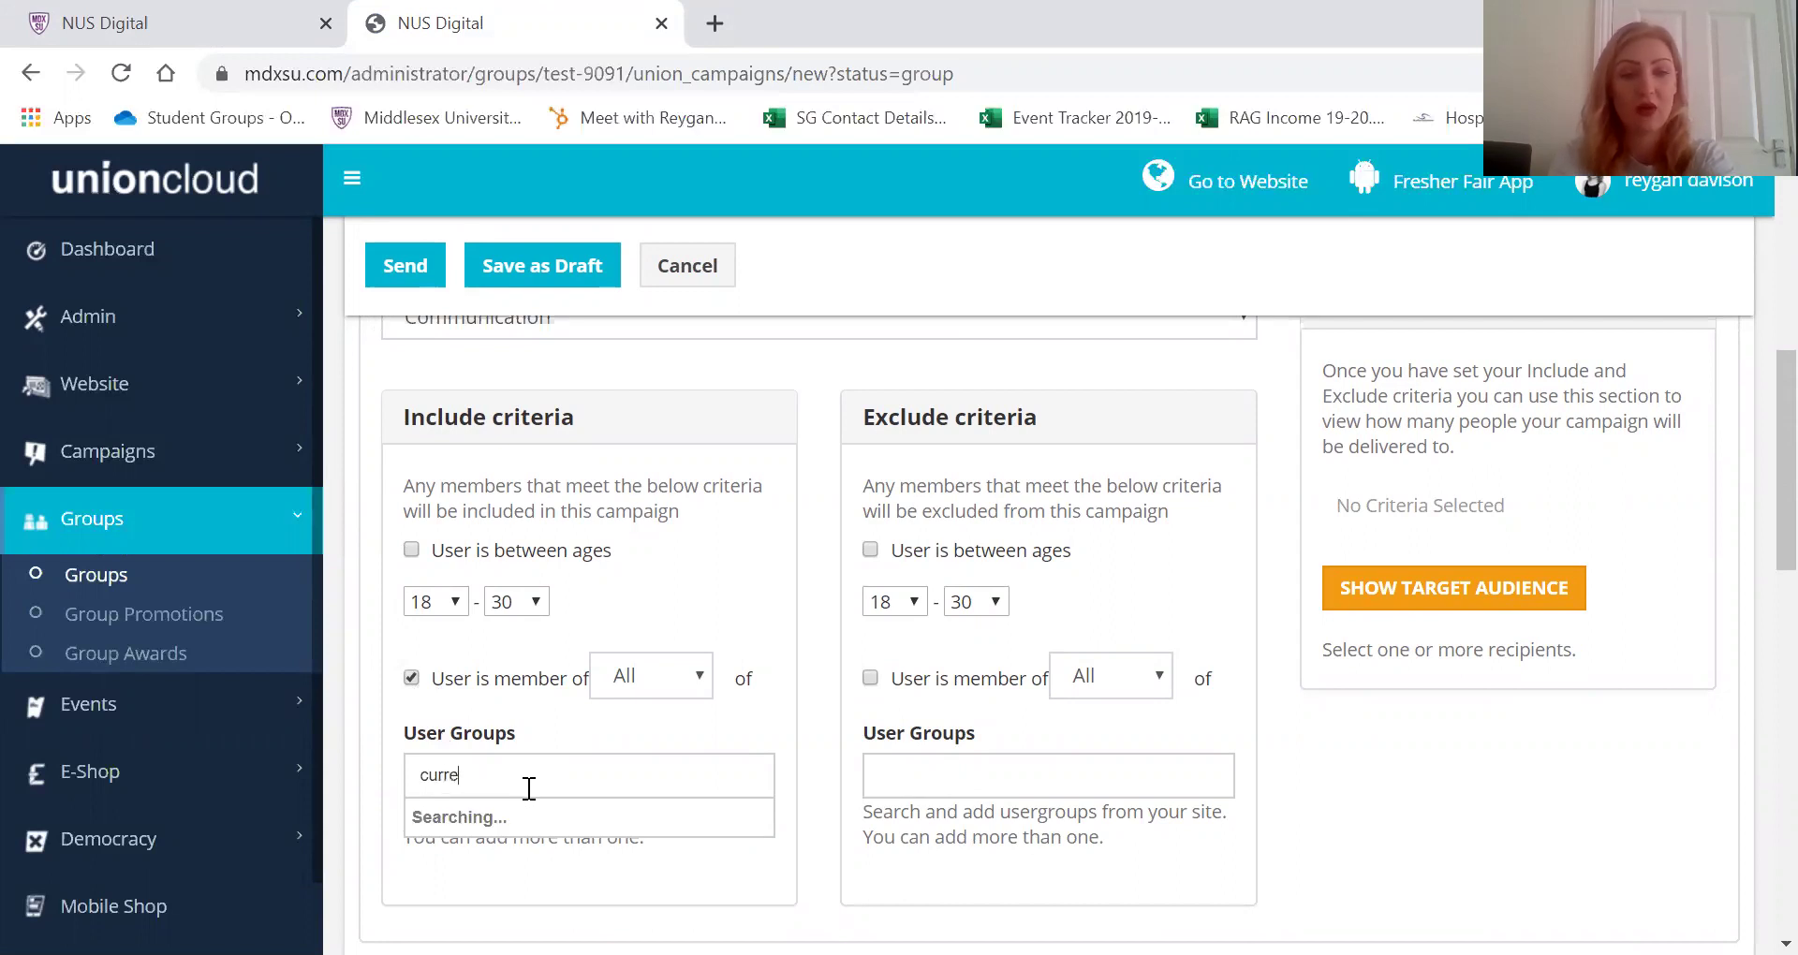
{"action": "left_click", "coordinate": [560, 817]}
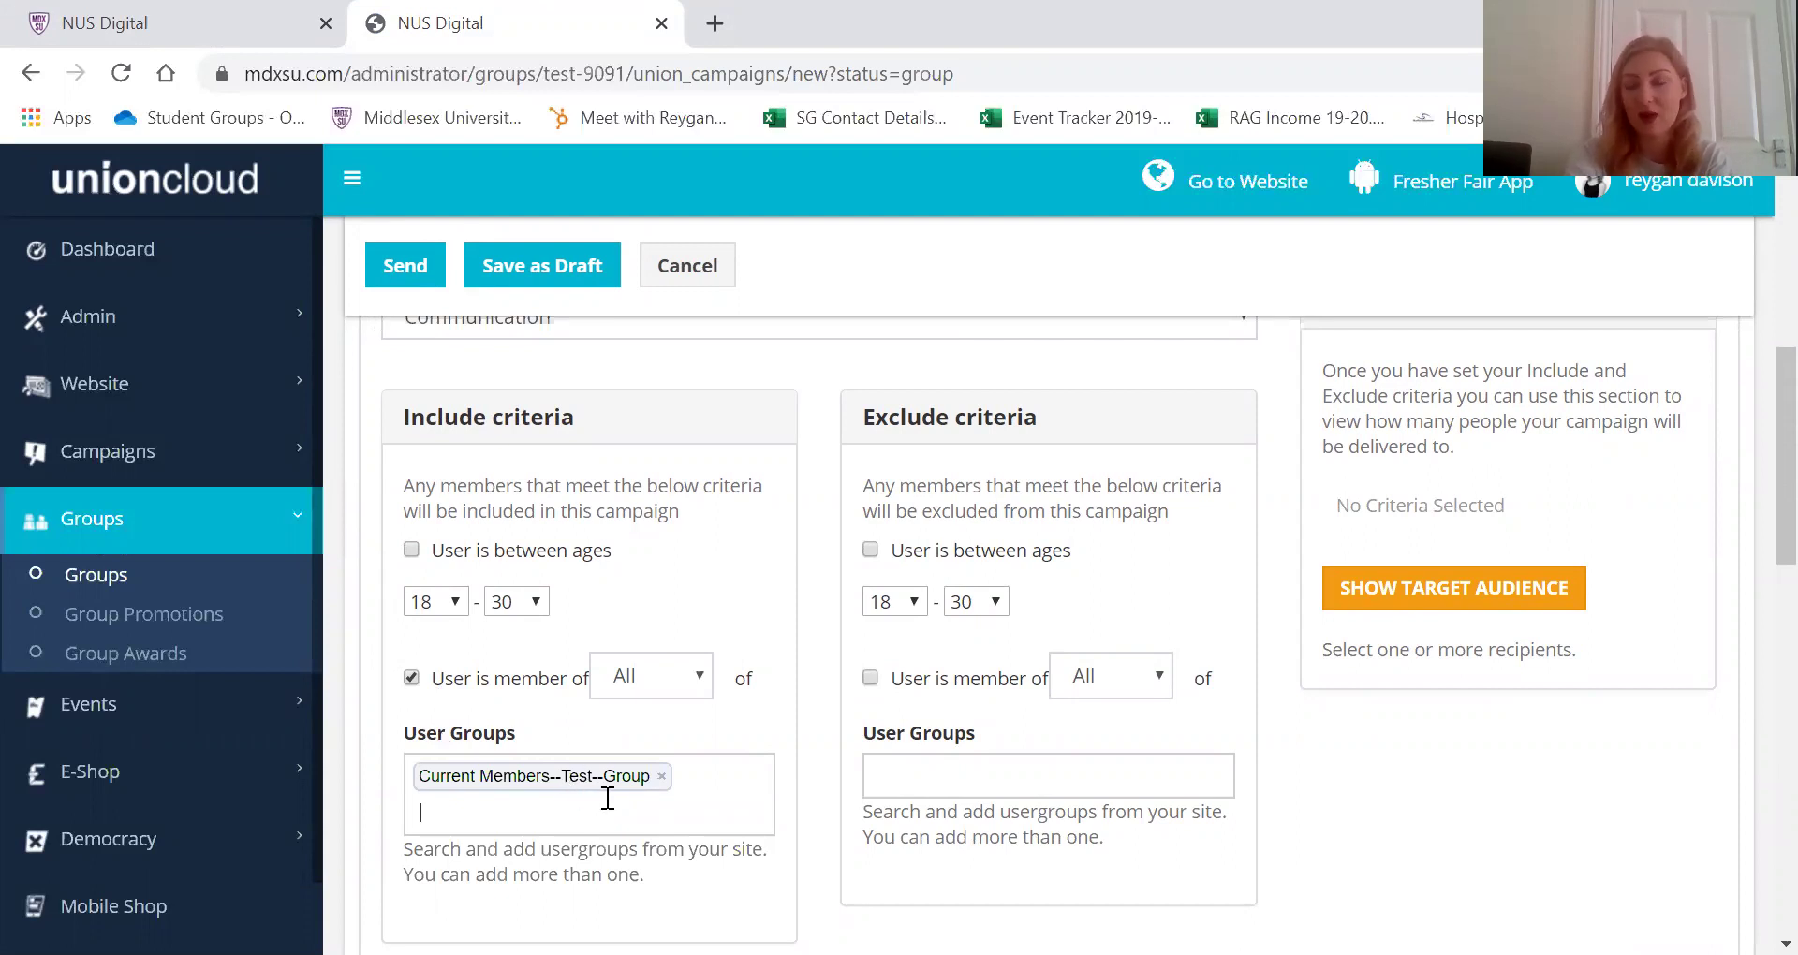
{"action": "scroll", "coordinate": [676, 566], "scroll_direction": "up", "scroll_amount": 3}
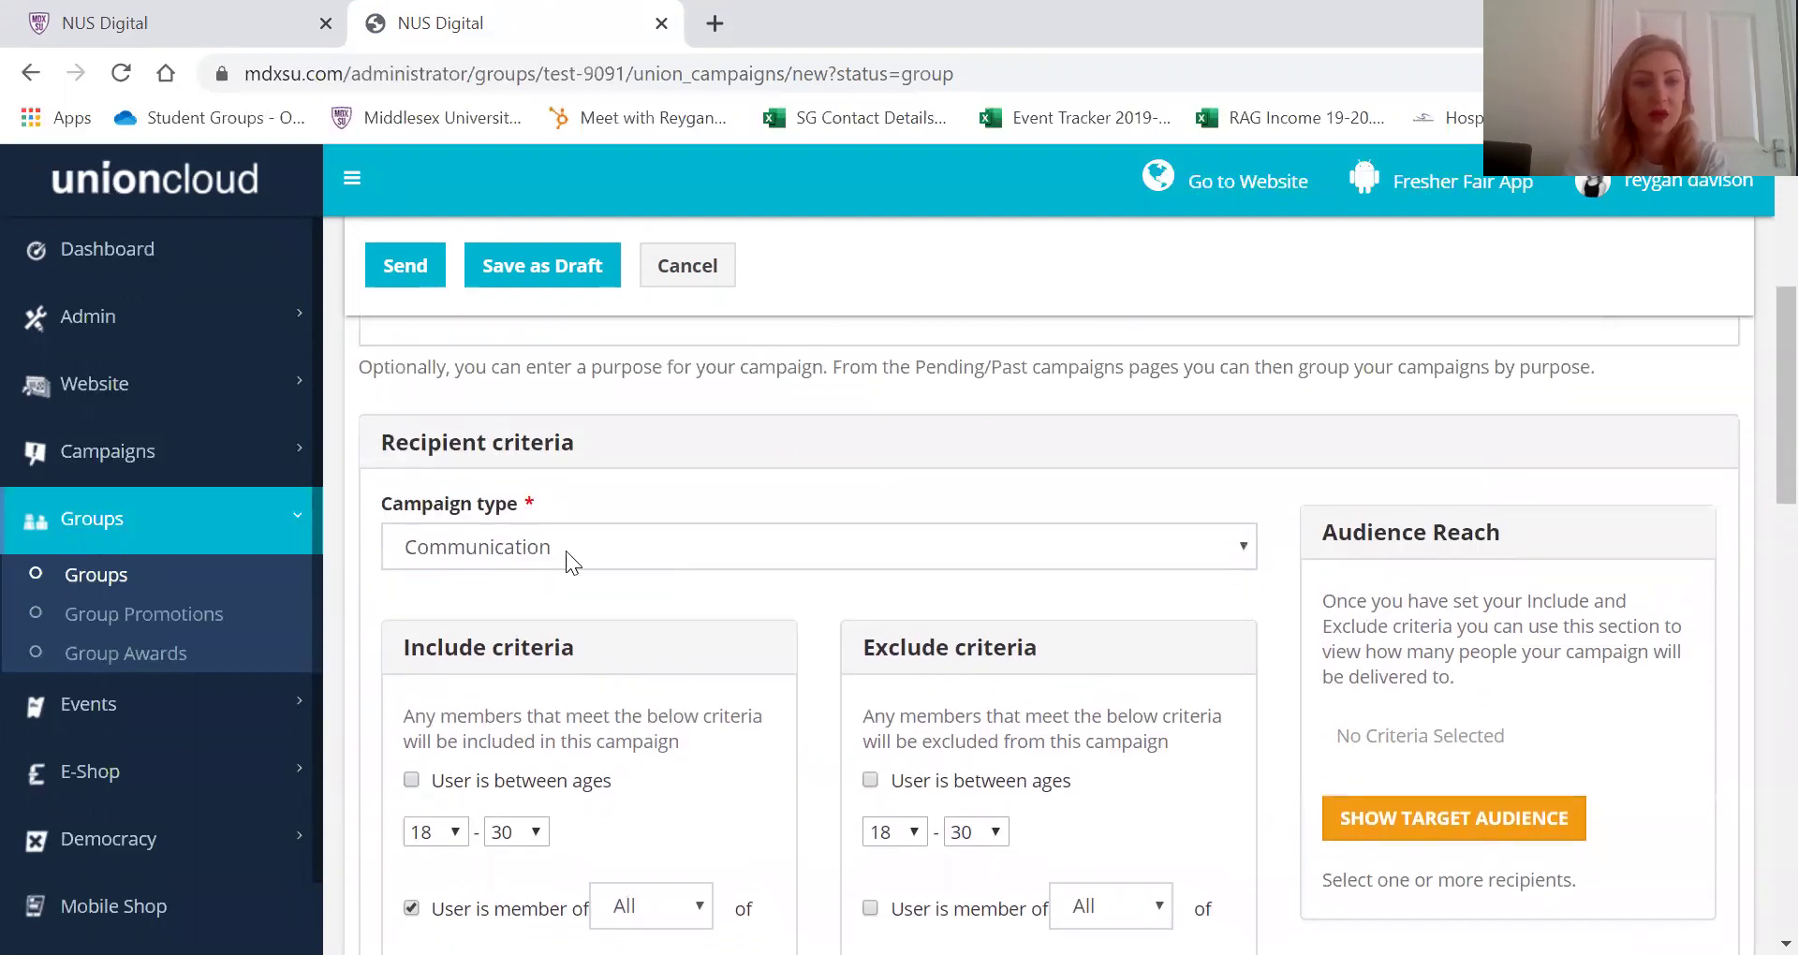
{"action": "scroll", "coordinate": [820, 646], "scroll_direction": "down", "scroll_amount": 2}
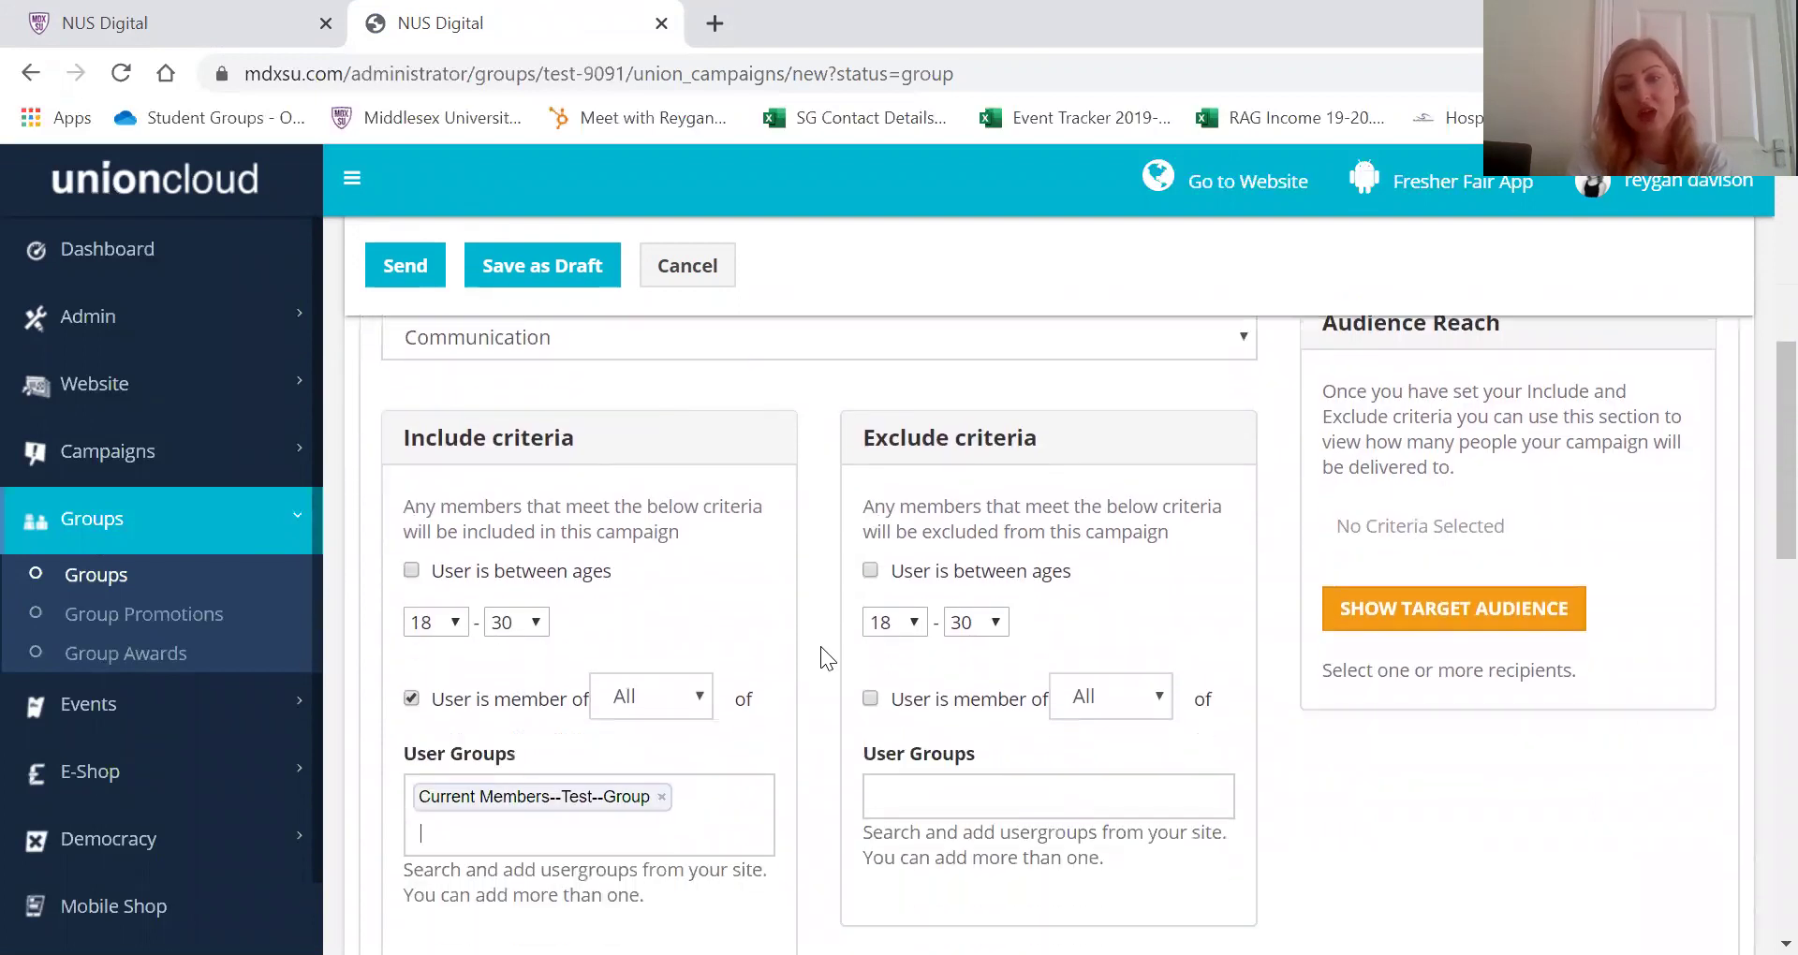
{"action": "left_click", "coordinate": [1445, 610]}
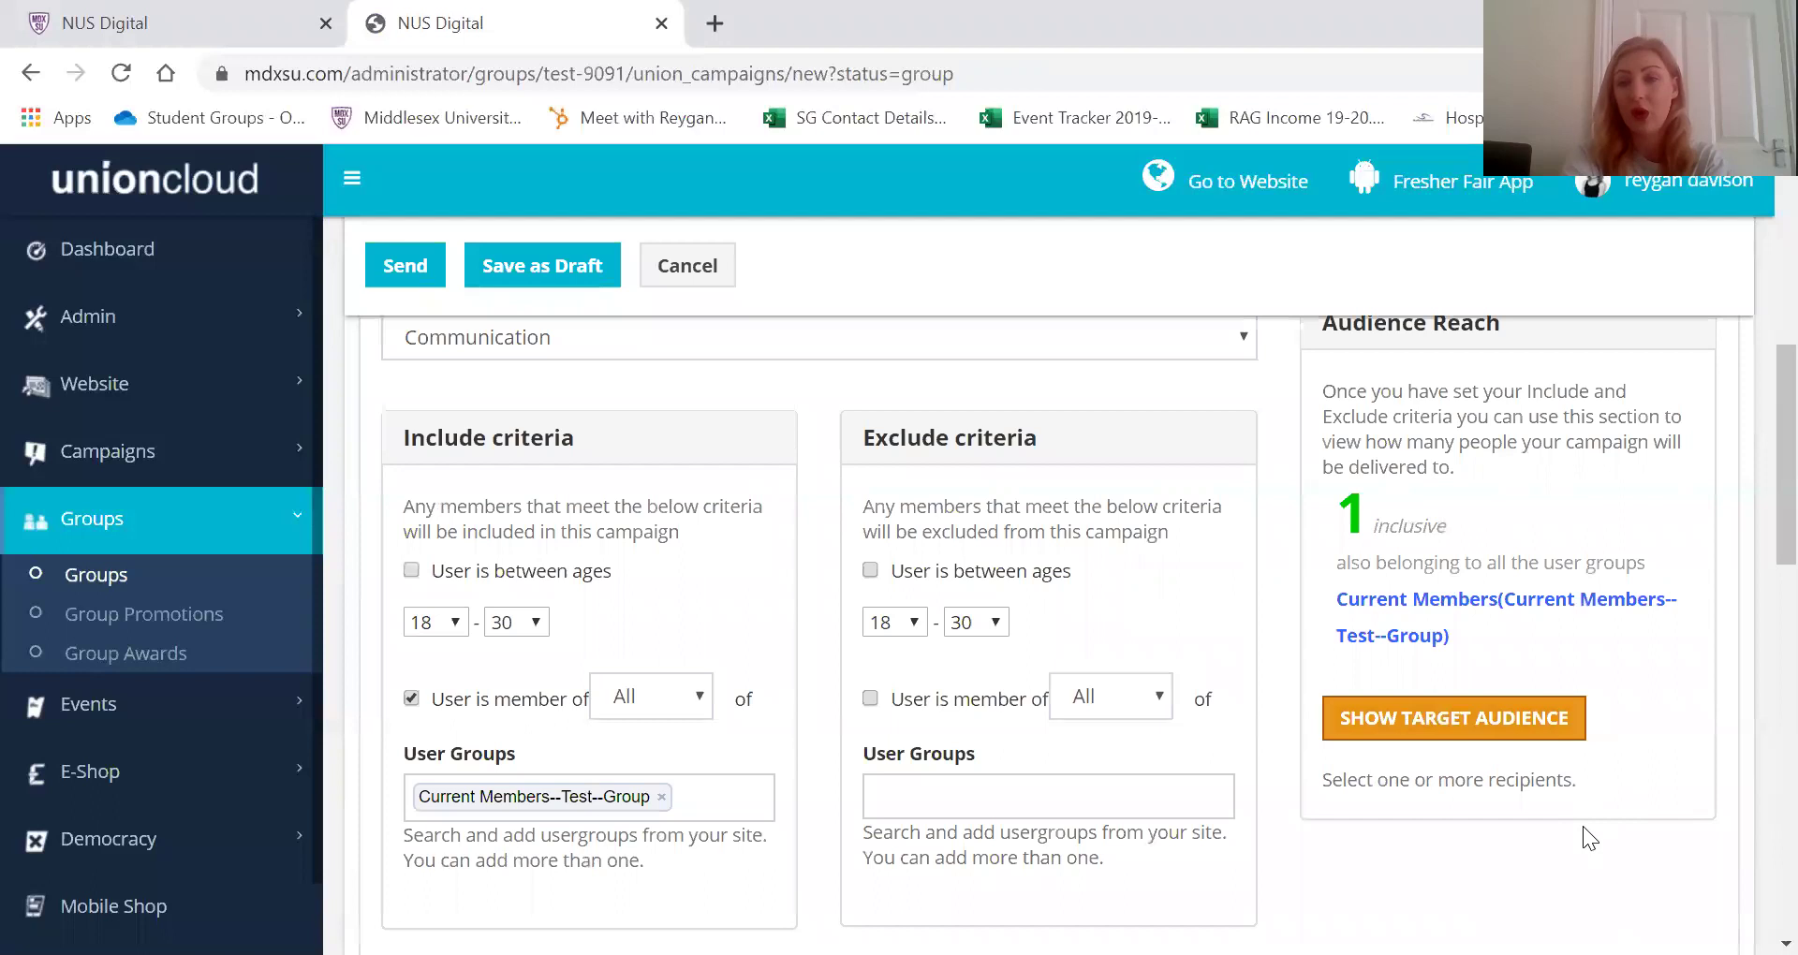
Keep the society sender address and leave the email subject without autofill
{"action": "scroll", "coordinate": [1582, 828], "scroll_direction": "down", "scroll_amount": 1}
{"action": "scroll", "coordinate": [1582, 826], "scroll_direction": "down", "scroll_amount": 2}
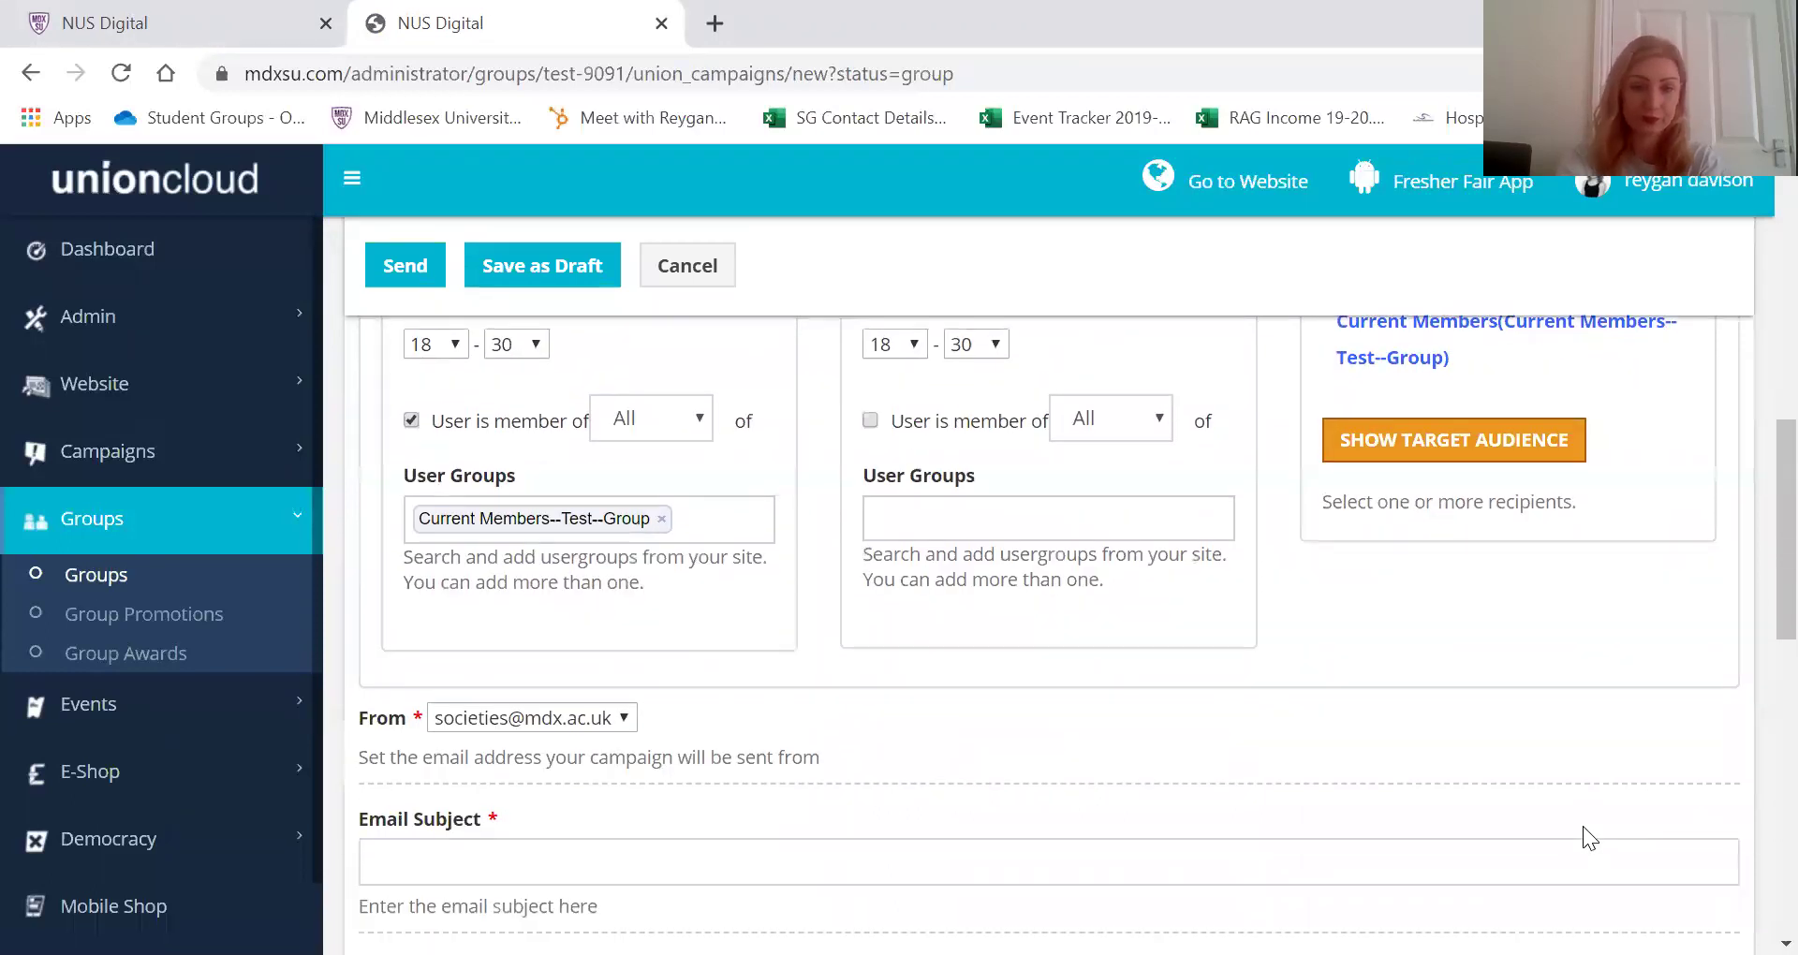
{"action": "scroll", "coordinate": [1582, 826], "scroll_direction": "up", "scroll_amount": 3}
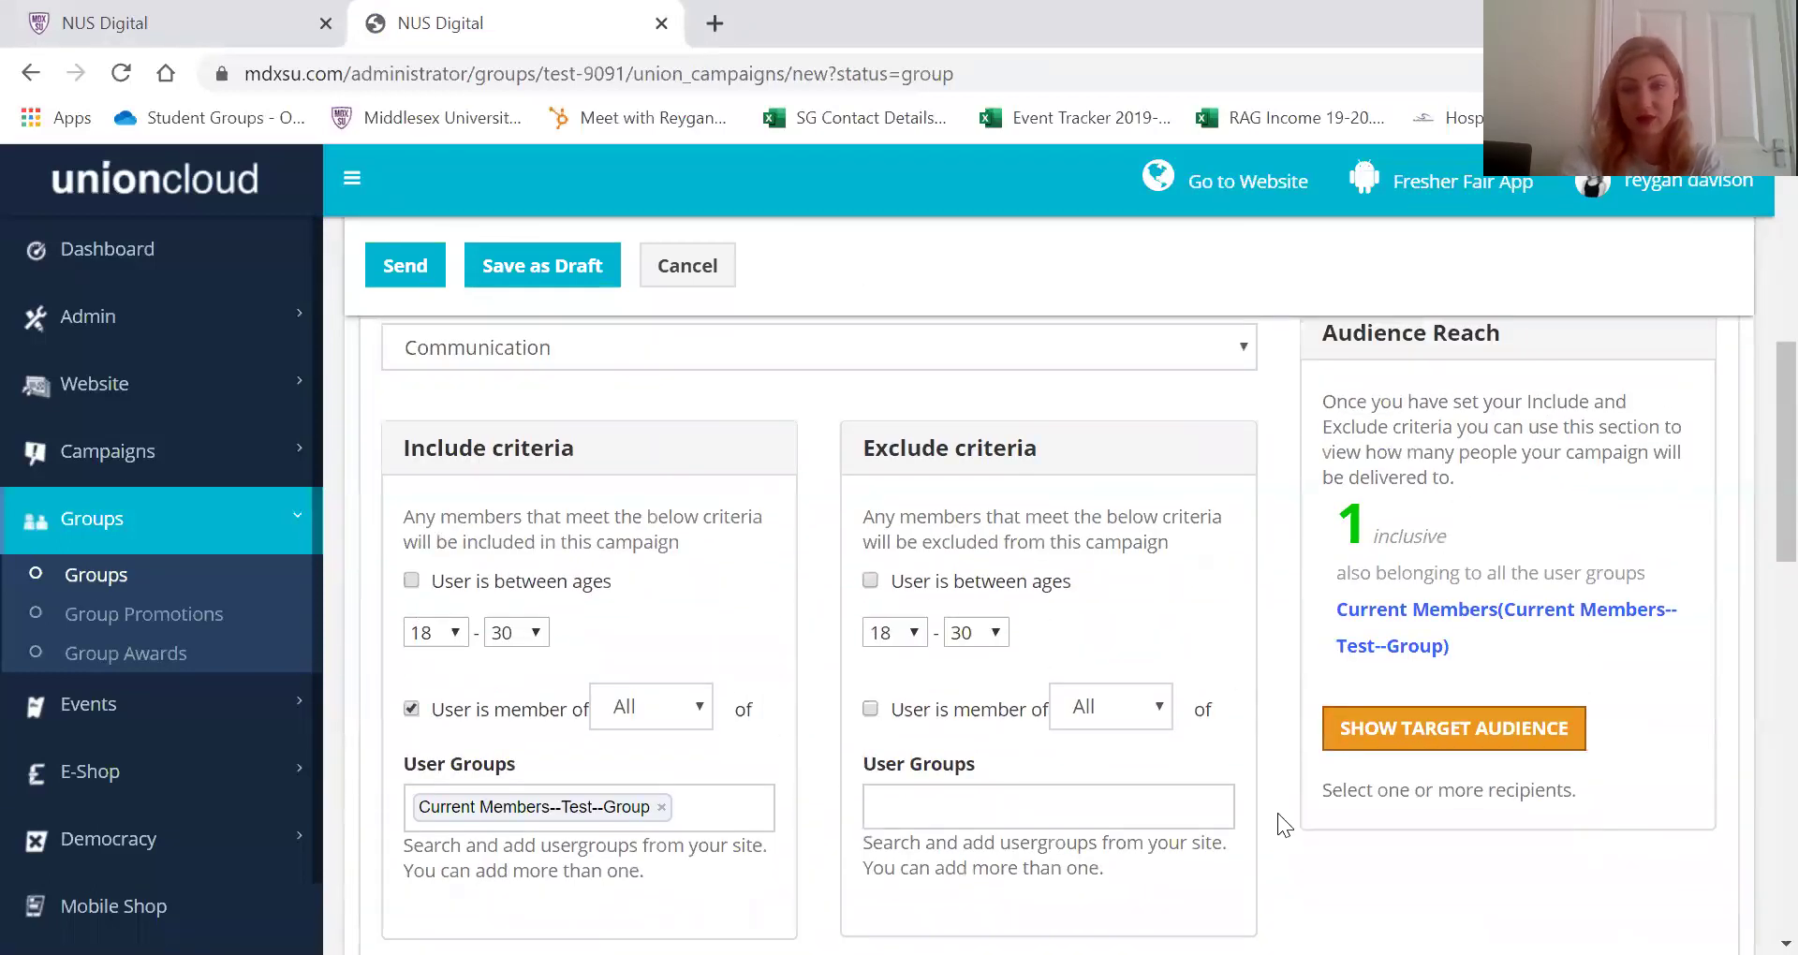
{"action": "scroll", "coordinate": [1277, 822], "scroll_direction": "down", "scroll_amount": 5}
{"action": "scroll", "coordinate": [1277, 814], "scroll_direction": "down", "scroll_amount": 2}
{"action": "scroll", "coordinate": [1217, 796], "scroll_direction": "up", "scroll_amount": 1}
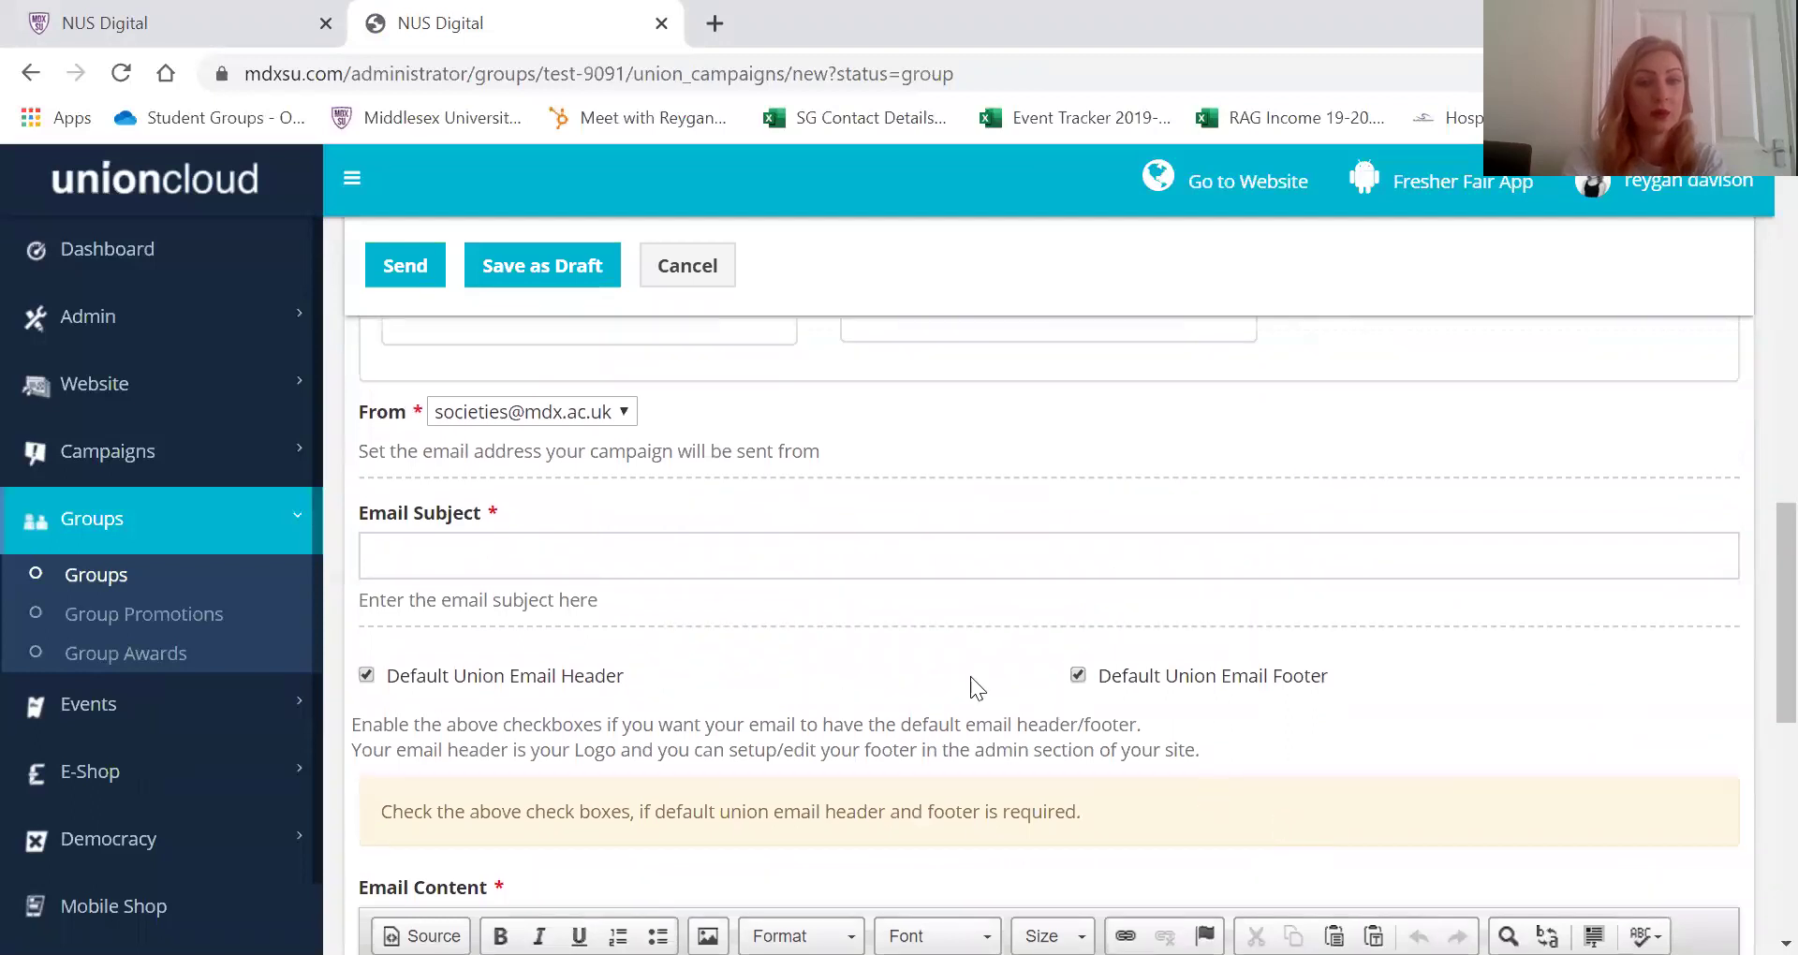
{"action": "left_click", "coordinate": [508, 414]}
{"action": "left_click", "coordinate": [515, 432]}
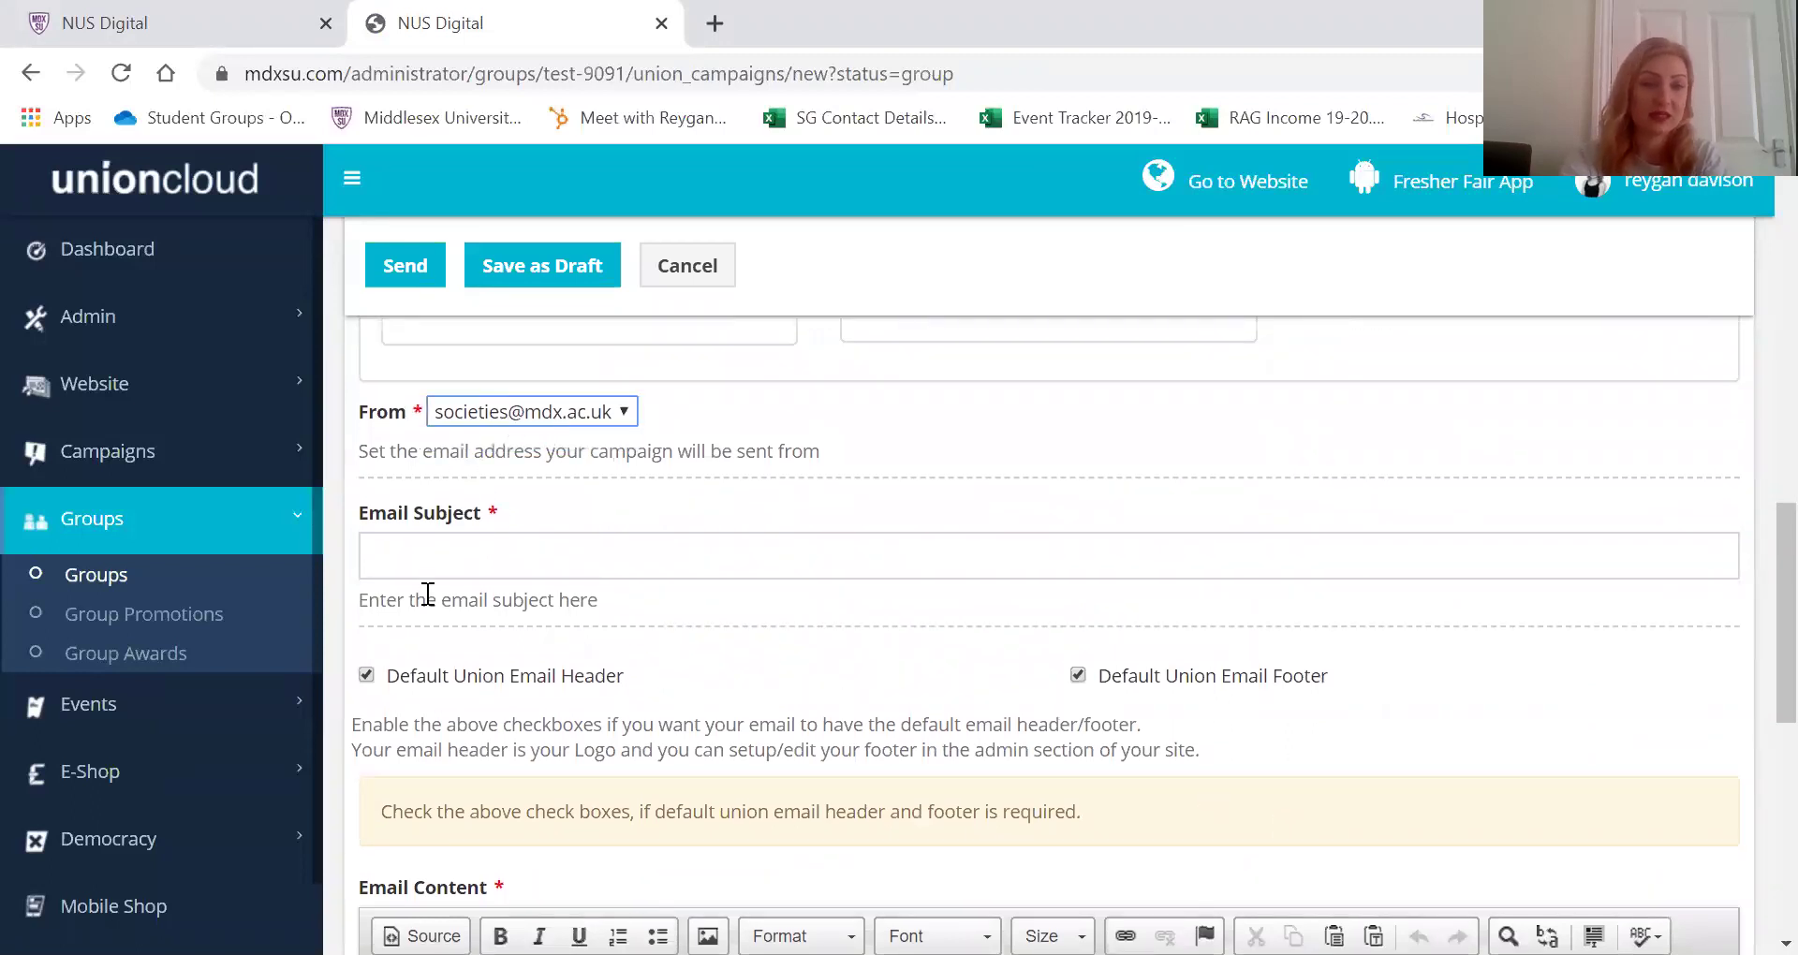
{"action": "left_click", "coordinate": [440, 550]}
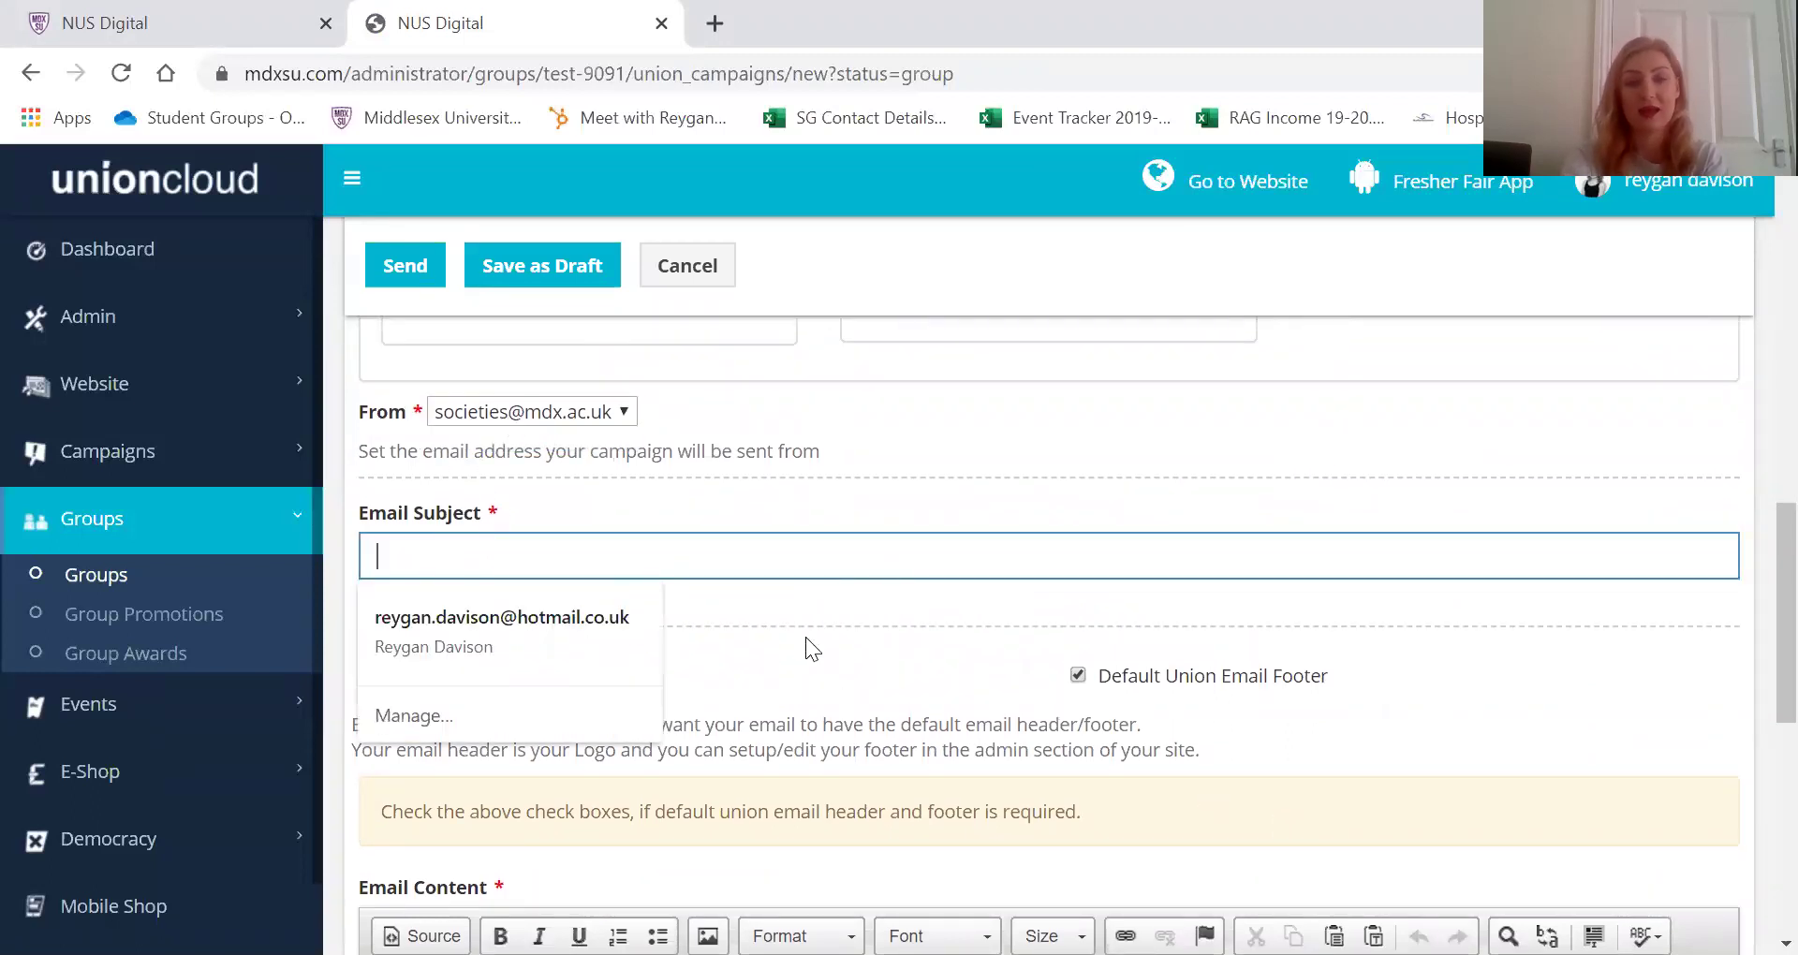
{"action": "left_click", "coordinate": [674, 656]}
Turn off the Default Union Email Header and Footer
{"action": "left_click", "coordinate": [369, 675]}
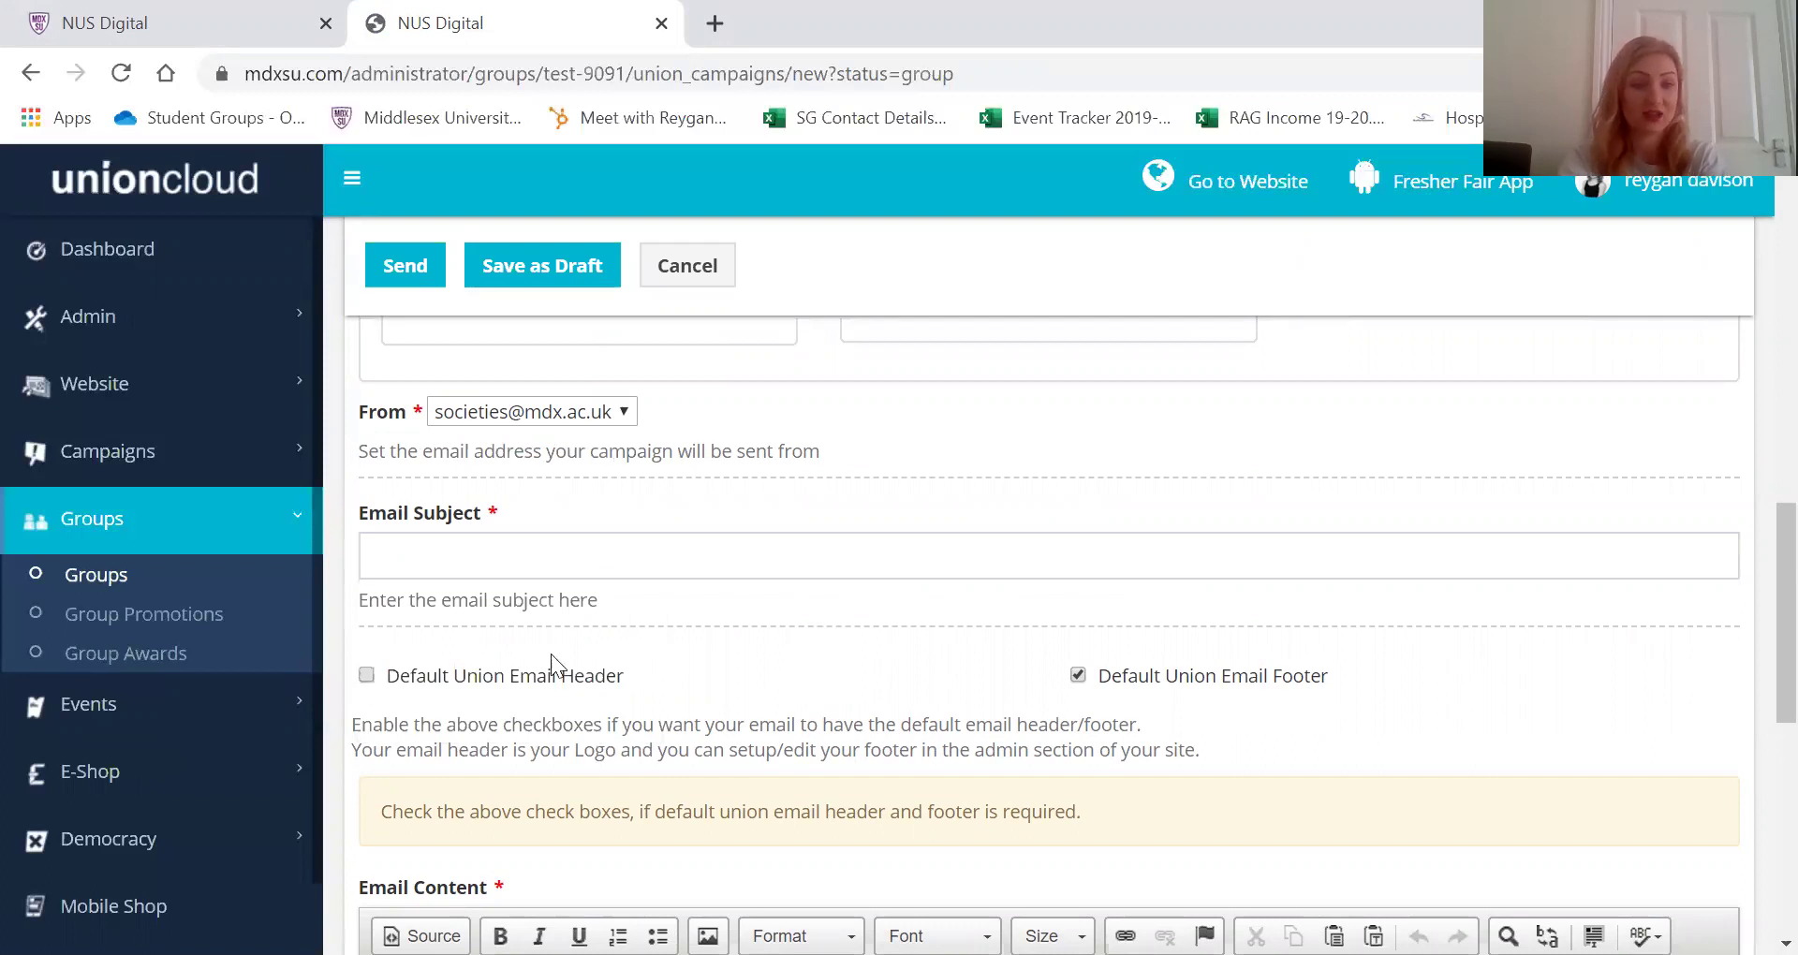
{"action": "left_click", "coordinate": [1080, 675]}
{"action": "scroll", "coordinate": [903, 749], "scroll_direction": "down", "scroll_amount": 1}
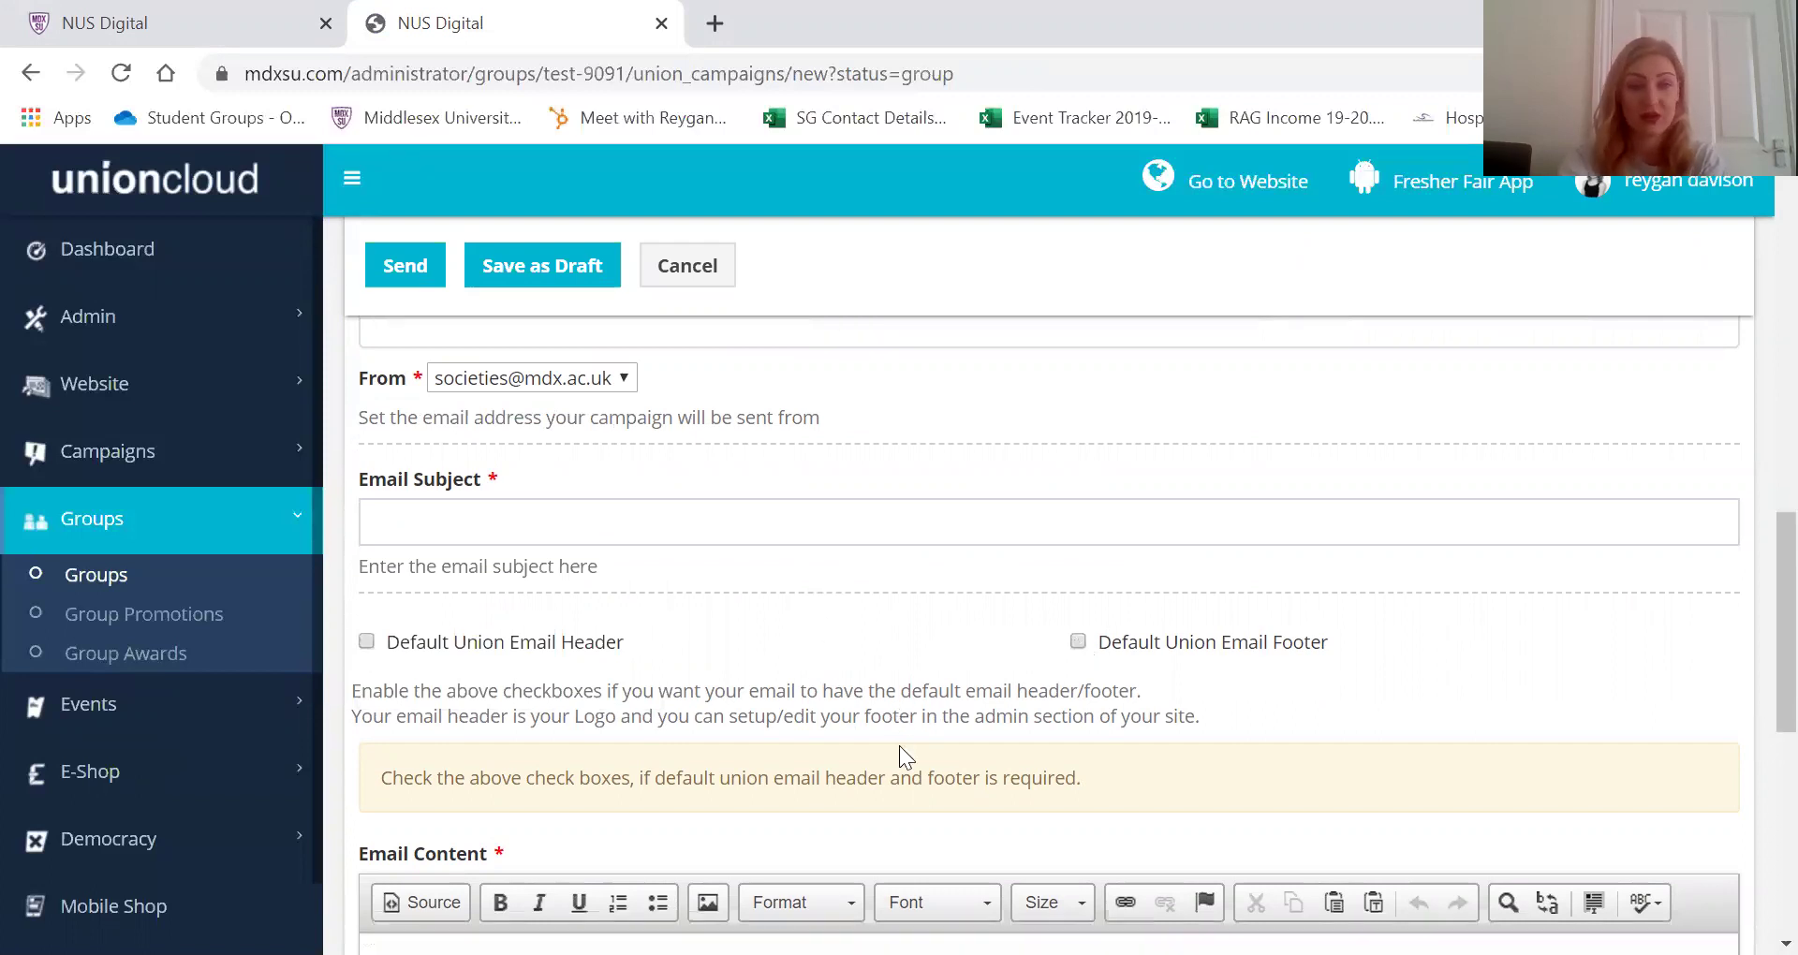
{"action": "scroll", "coordinate": [817, 582], "scroll_direction": "down", "scroll_amount": 2}
{"action": "scroll", "coordinate": [816, 583], "scroll_direction": "down", "scroll_amount": 2}
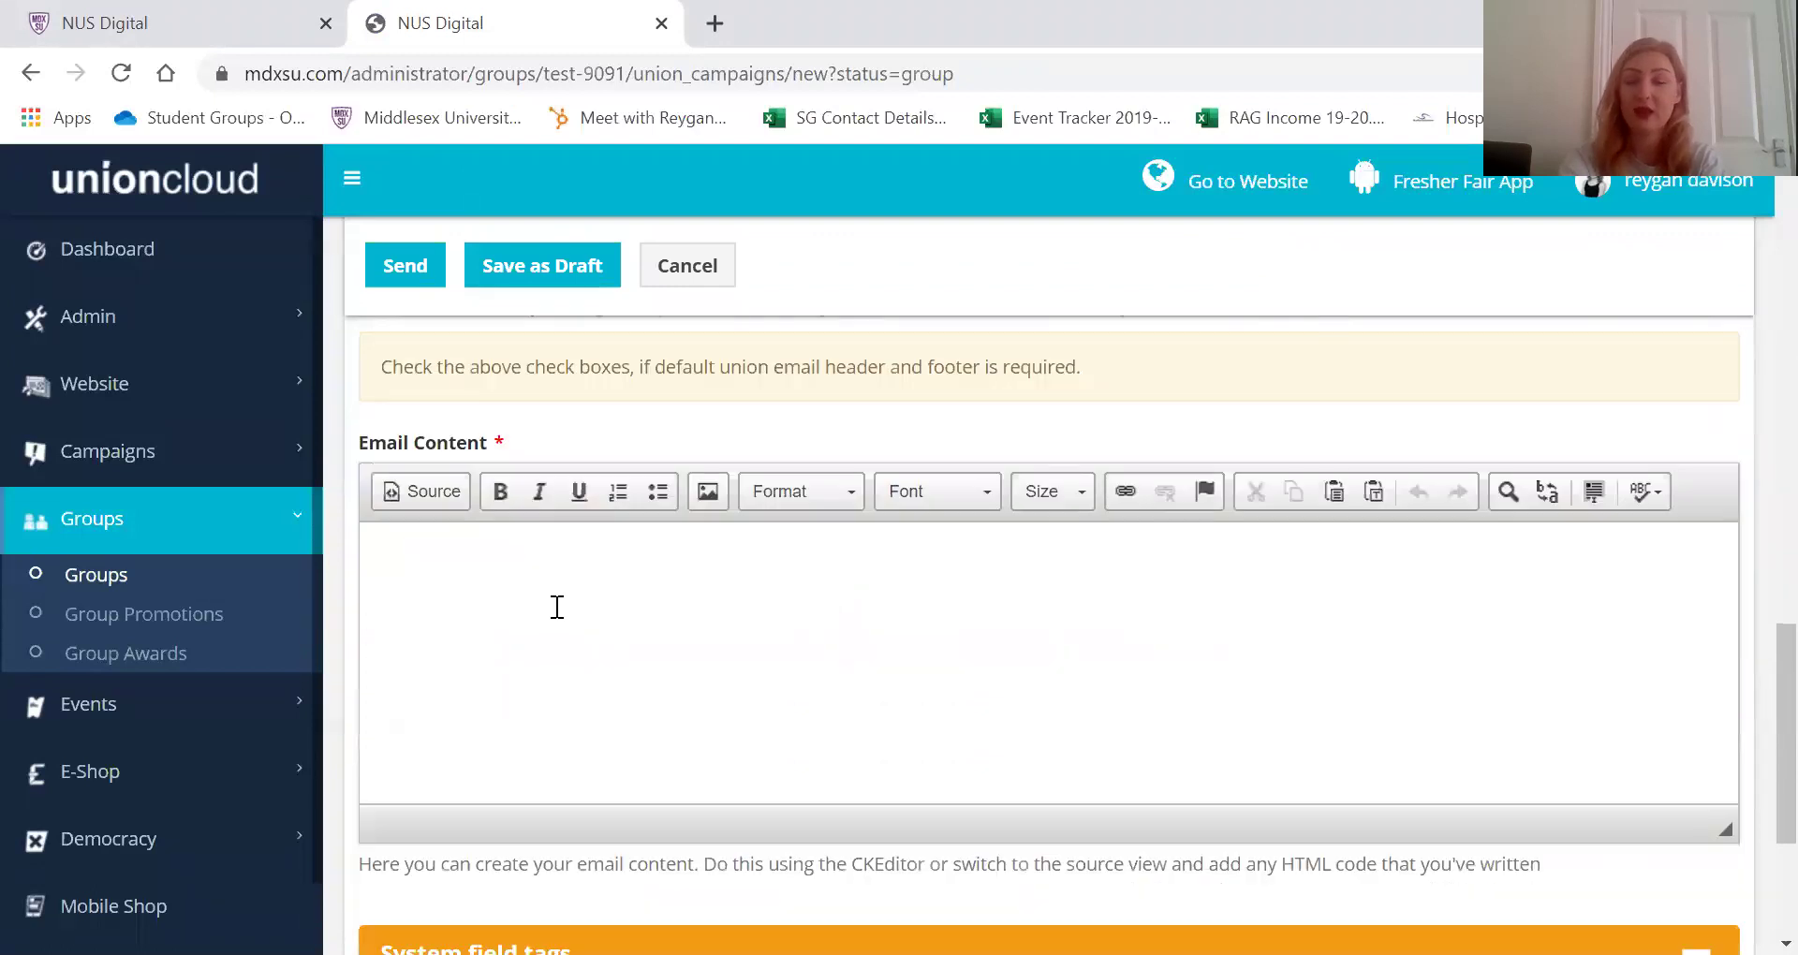
Copy the {{user_forename}} personalisation tag for use in the email content
{"action": "left_click", "coordinate": [563, 610]}
{"action": "scroll", "coordinate": [563, 610], "scroll_direction": "down", "scroll_amount": 2}
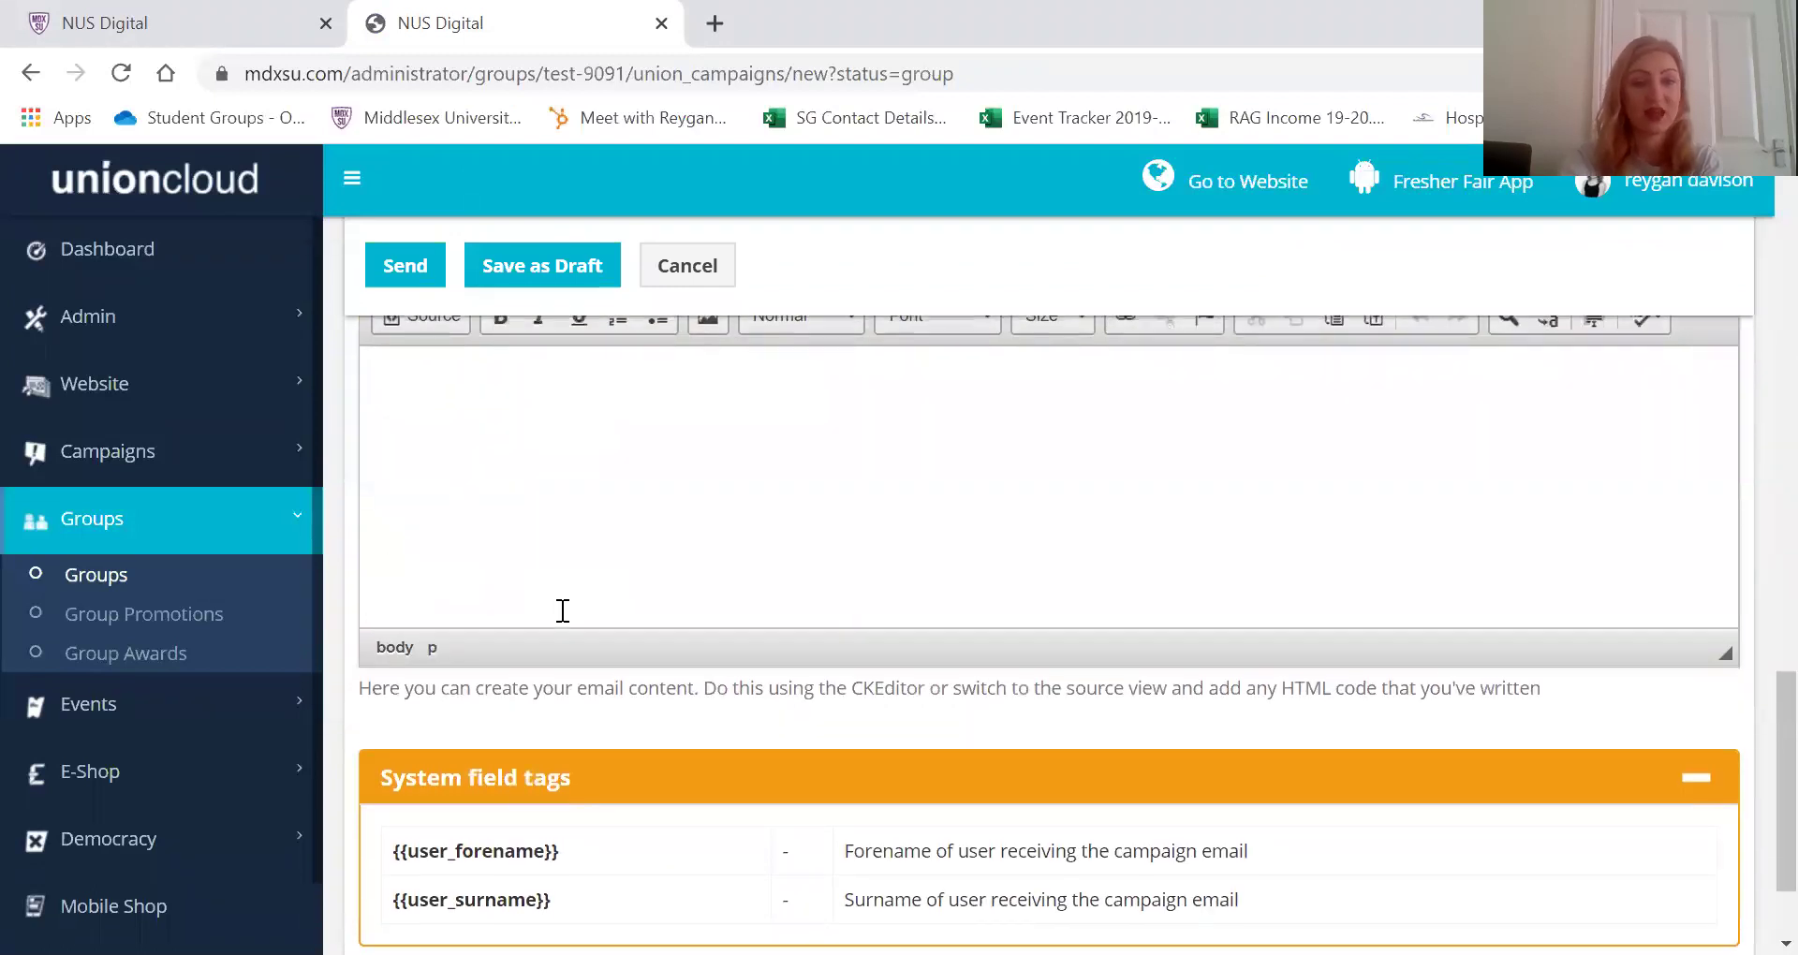
{"action": "scroll", "coordinate": [562, 611], "scroll_direction": "down", "scroll_amount": 1}
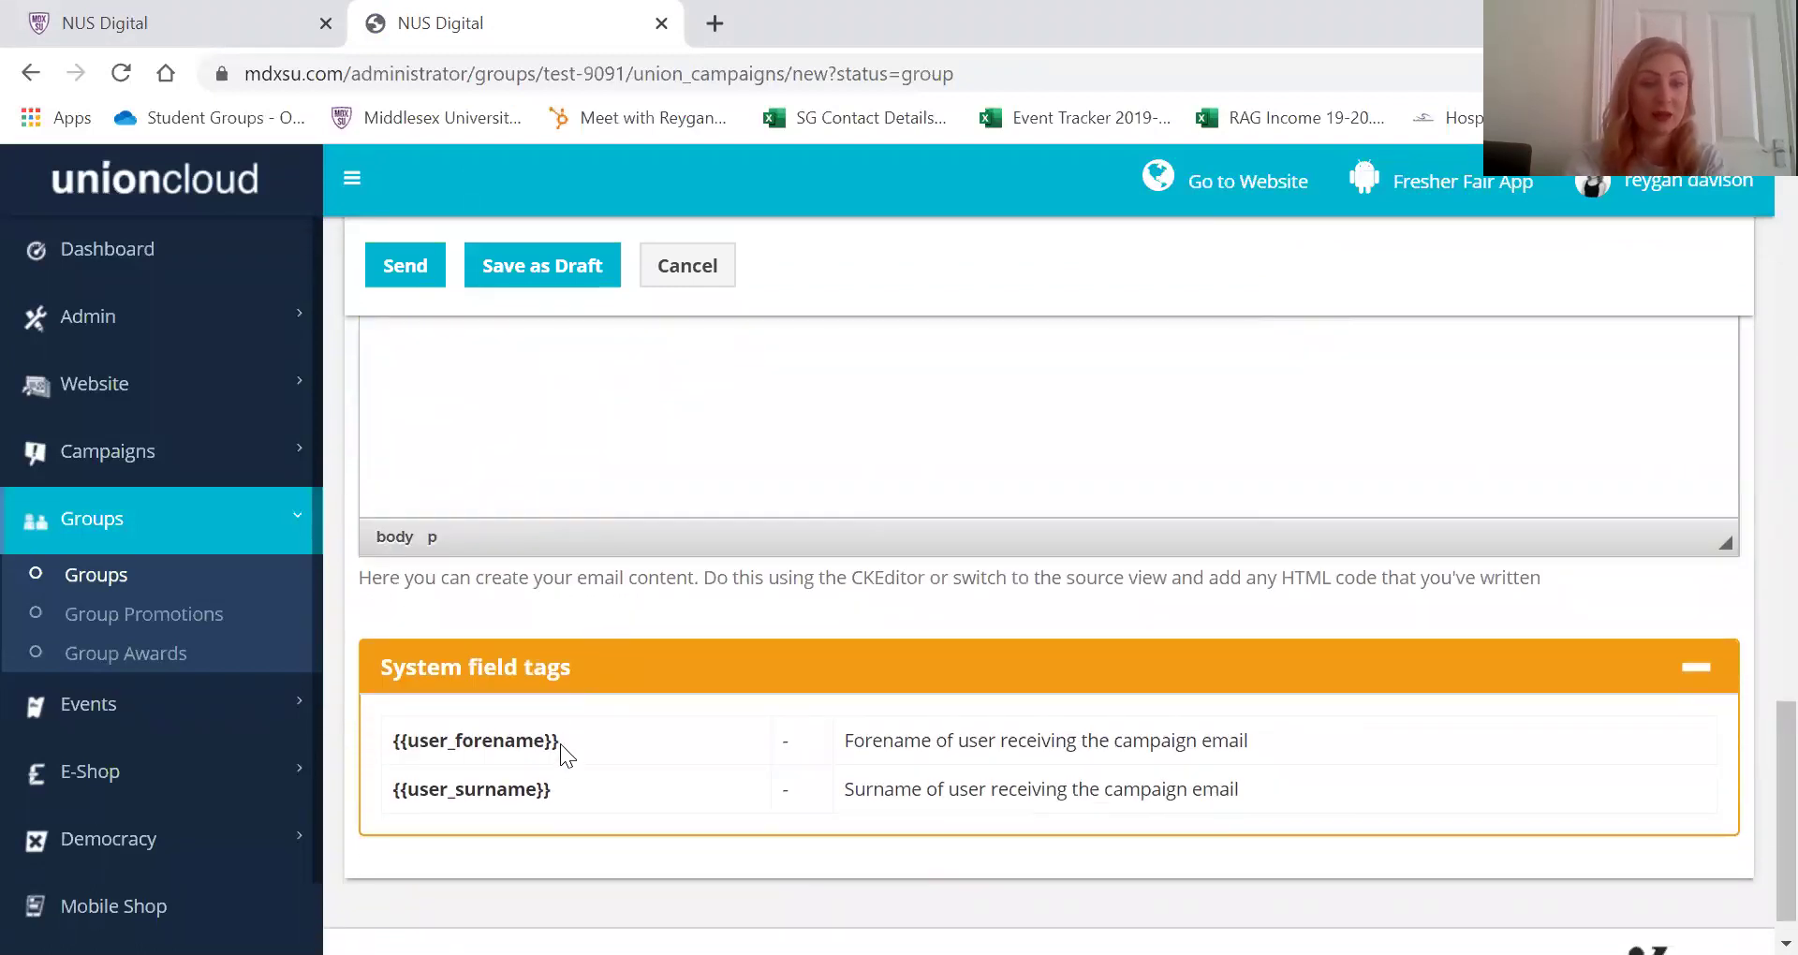
{"action": "left_click_drag", "start_coordinate": [560, 743], "coordinate": [386, 744]}
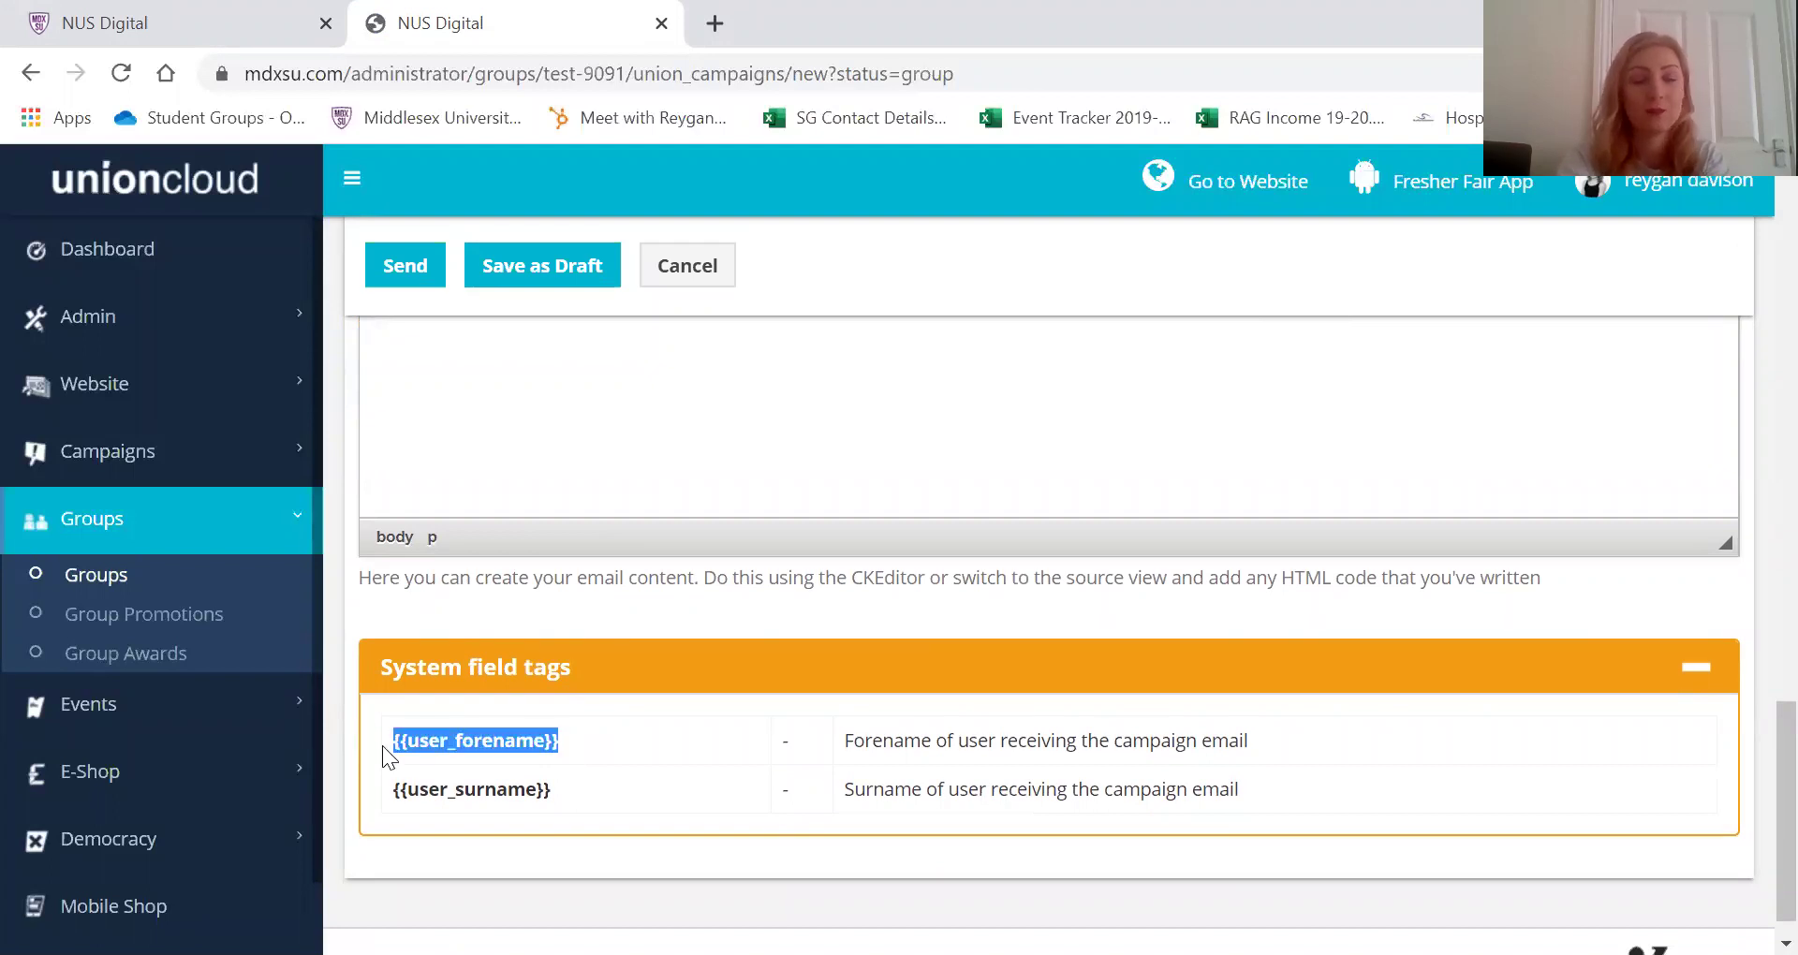
{"action": "left_click", "coordinate": [554, 418]}
{"action": "scroll", "coordinate": [554, 418], "scroll_direction": "up", "scroll_amount": 3}
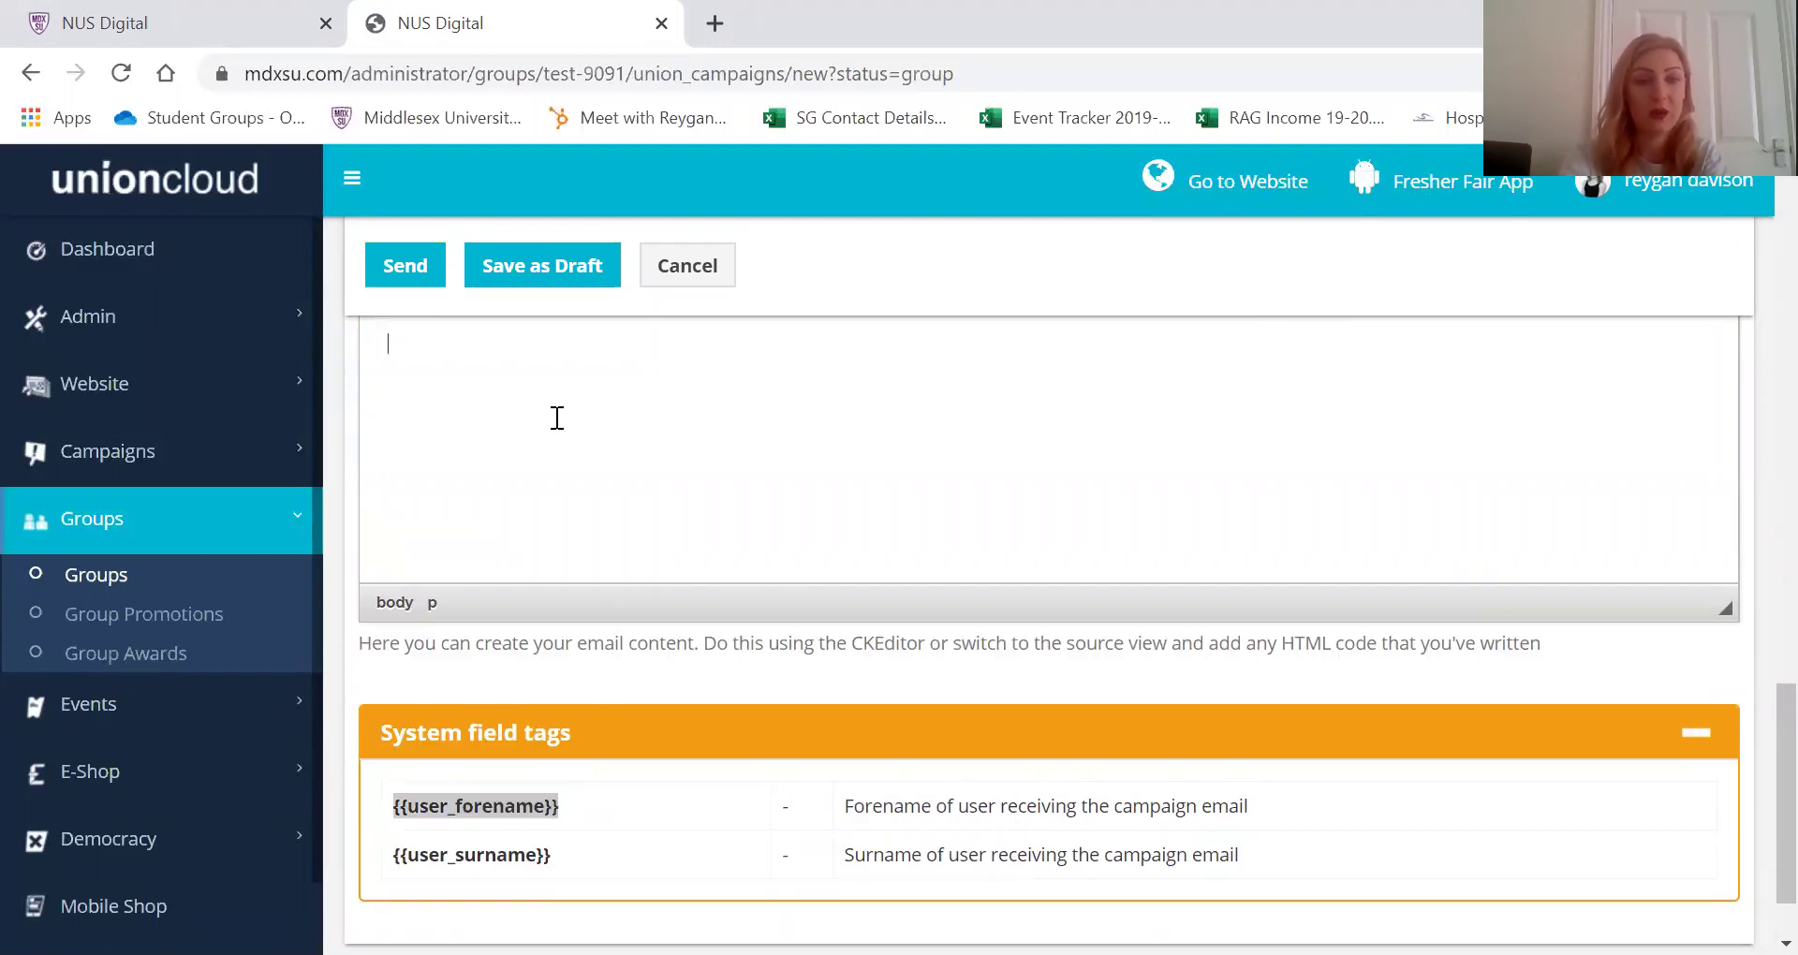
Begin the email body with 'Hi {{user_forename}},' followed by a new line
{"action": "left_click", "coordinate": [459, 643]}
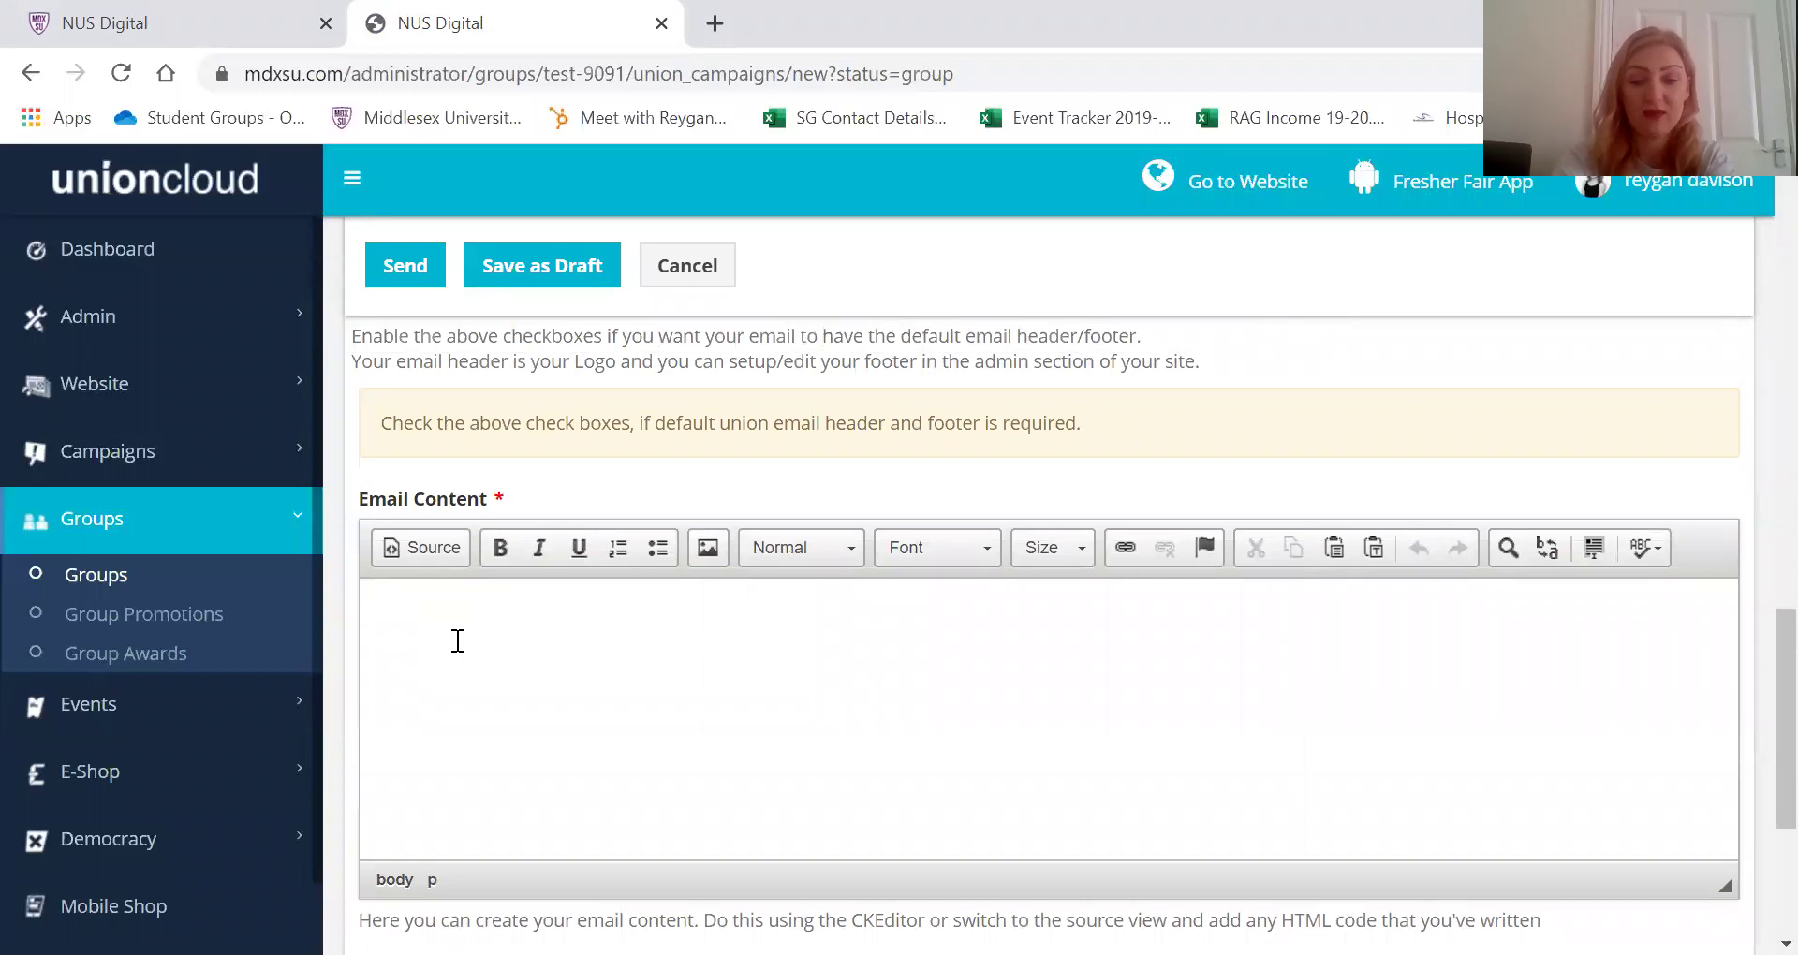
{"action": "type", "text": "Hi"}
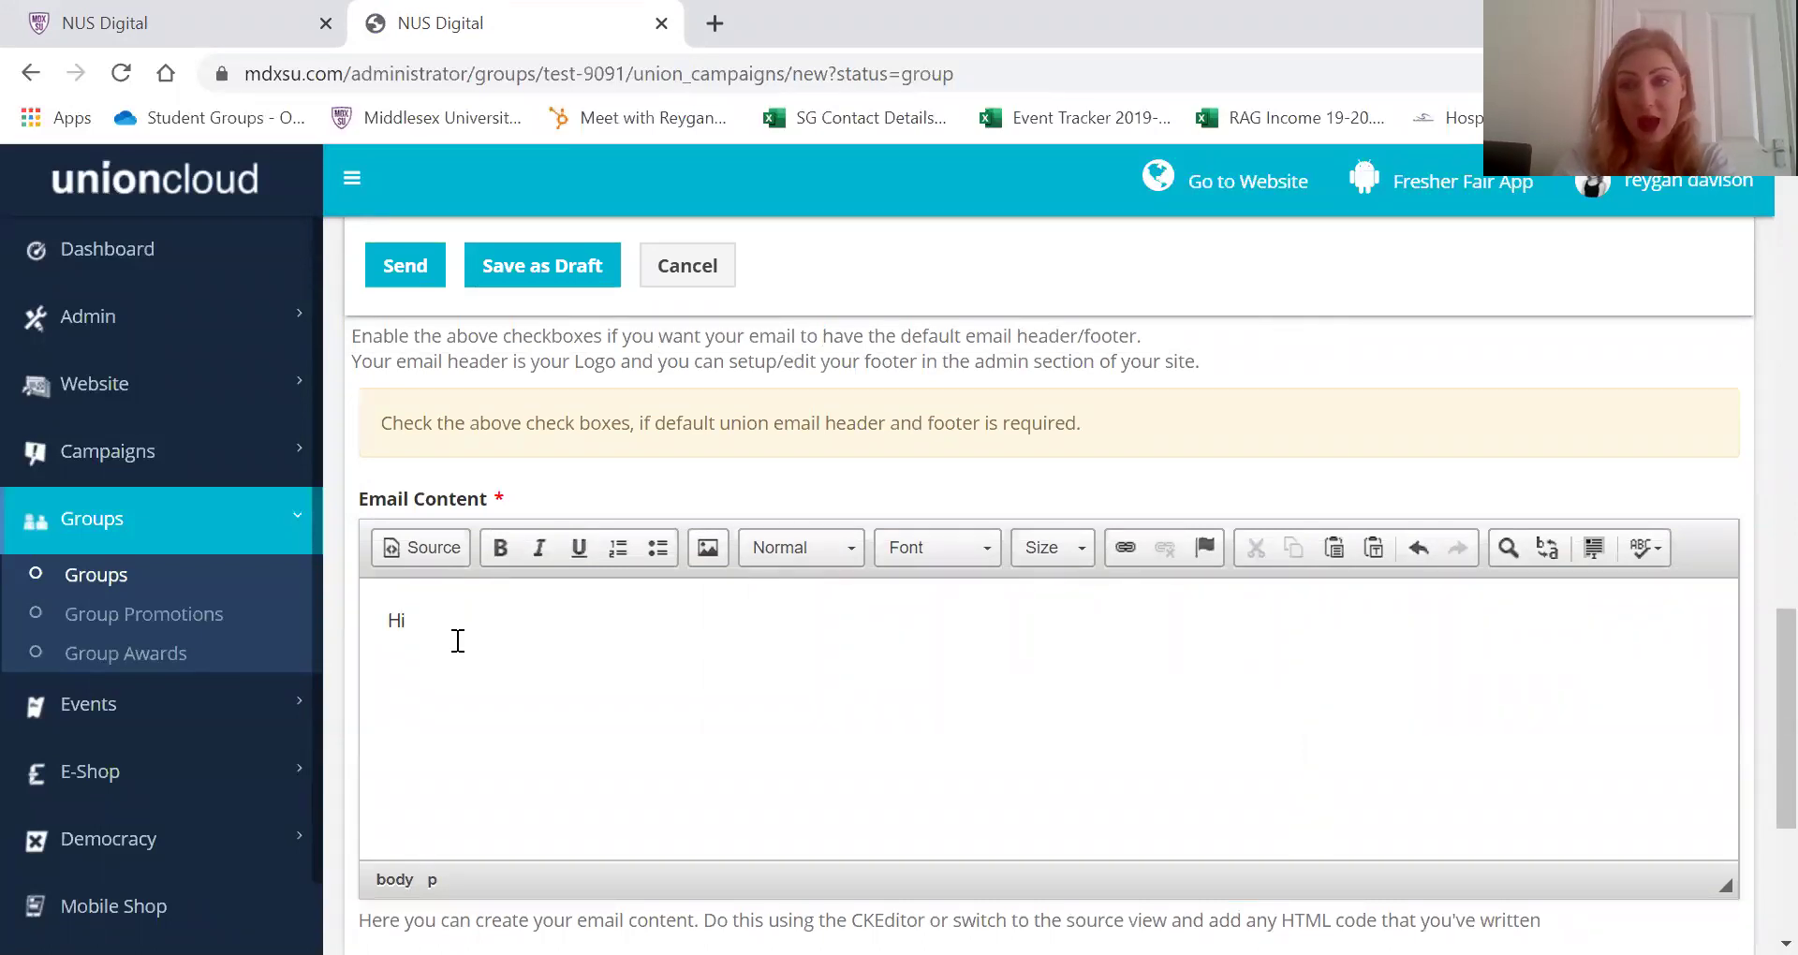
{"action": "type", "text": "{{user_forename}}"}
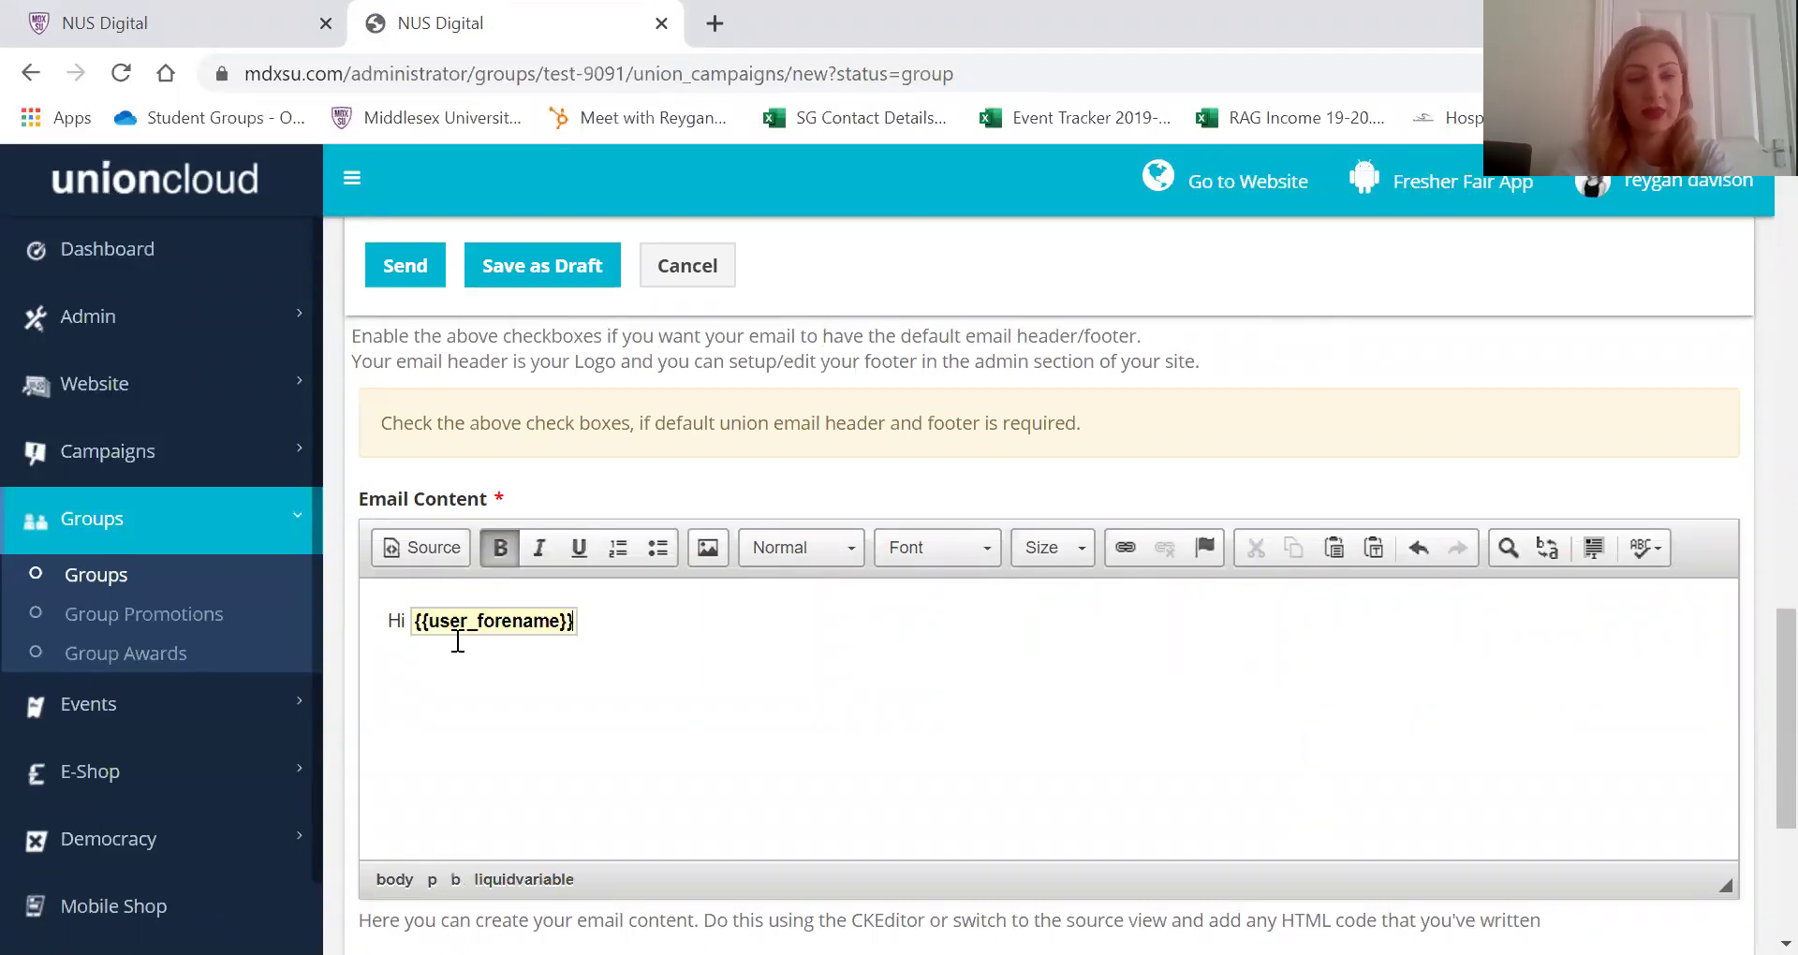
{"action": "type", "text": ","}
{"action": "key", "text": "Return"}
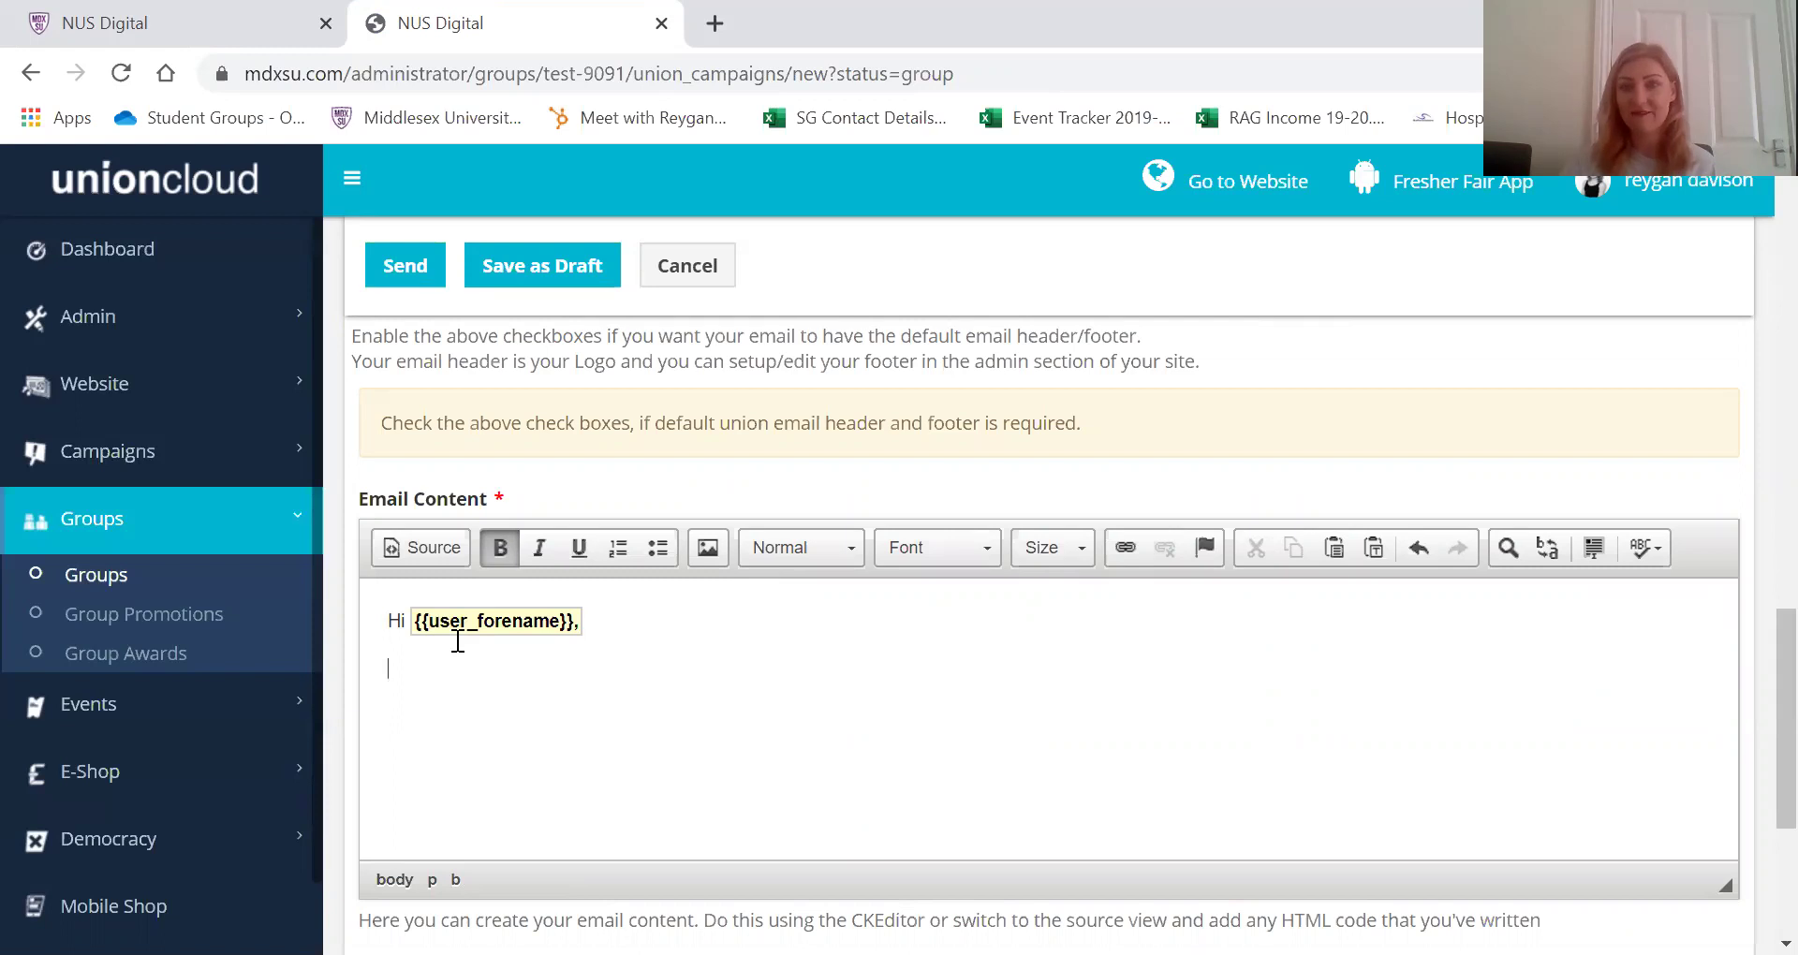
{"action": "scroll", "coordinate": [458, 640], "scroll_direction": "up", "scroll_amount": 9}
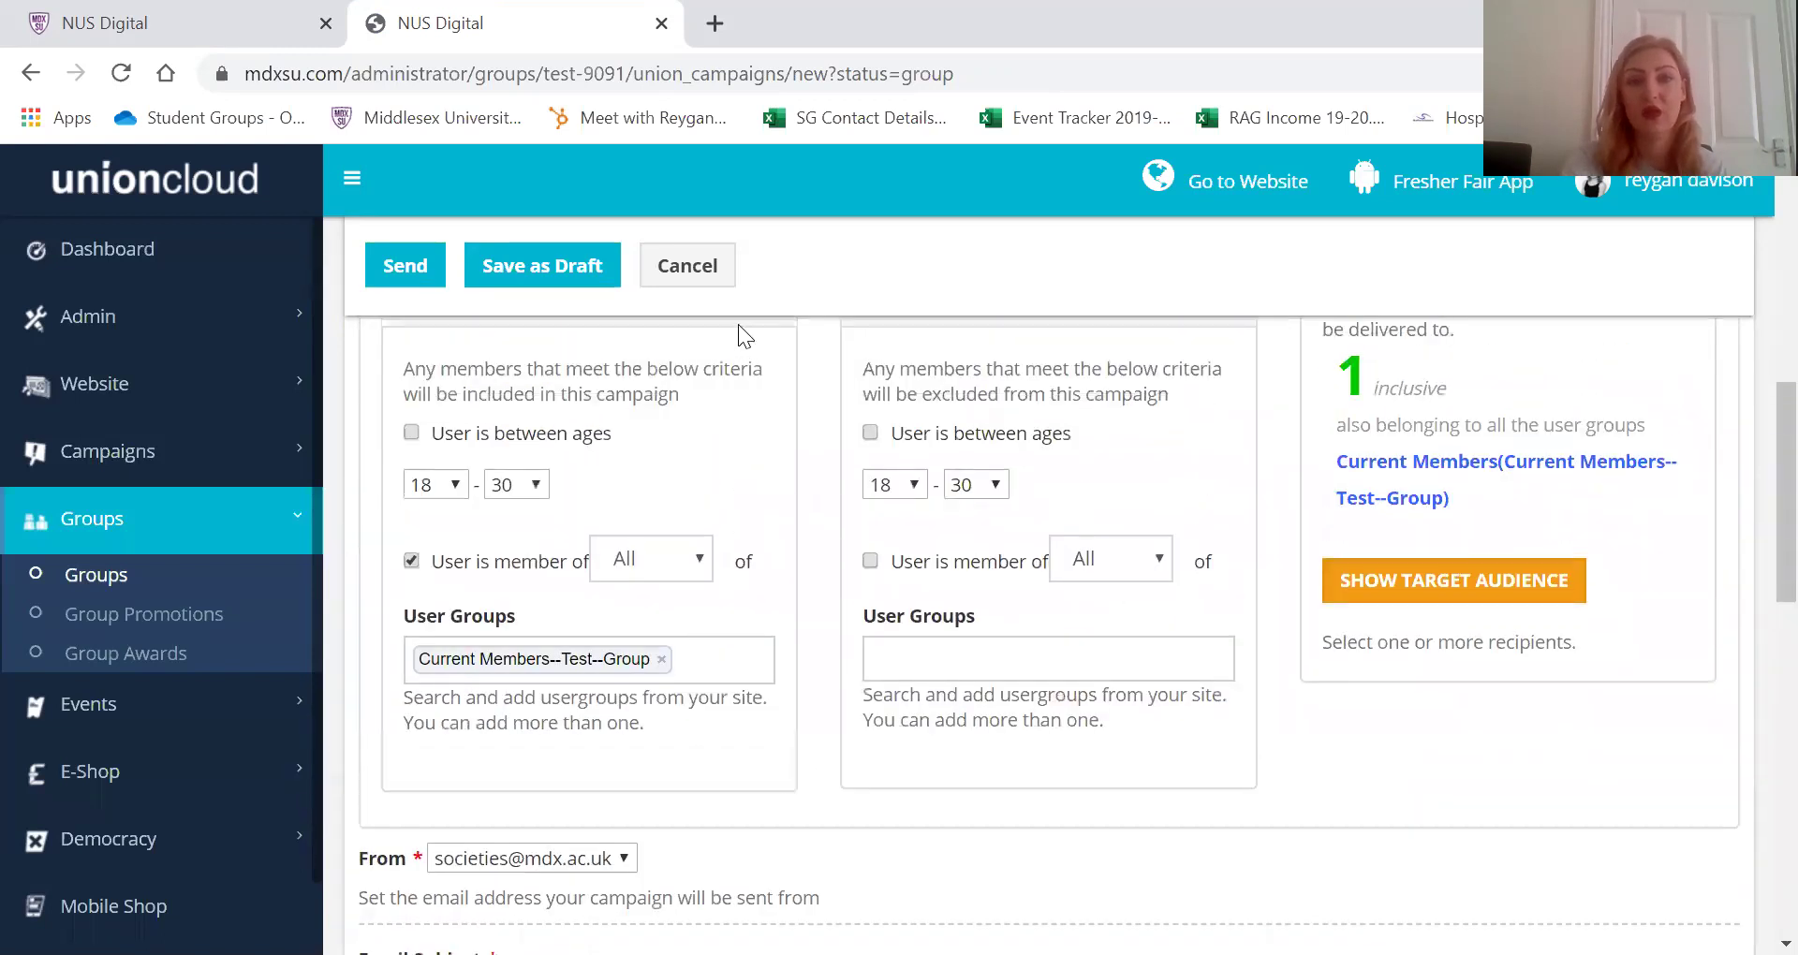
Cancel the campaign, go back to Membership details and view the group's Committee page
{"action": "left_click", "coordinate": [698, 281]}
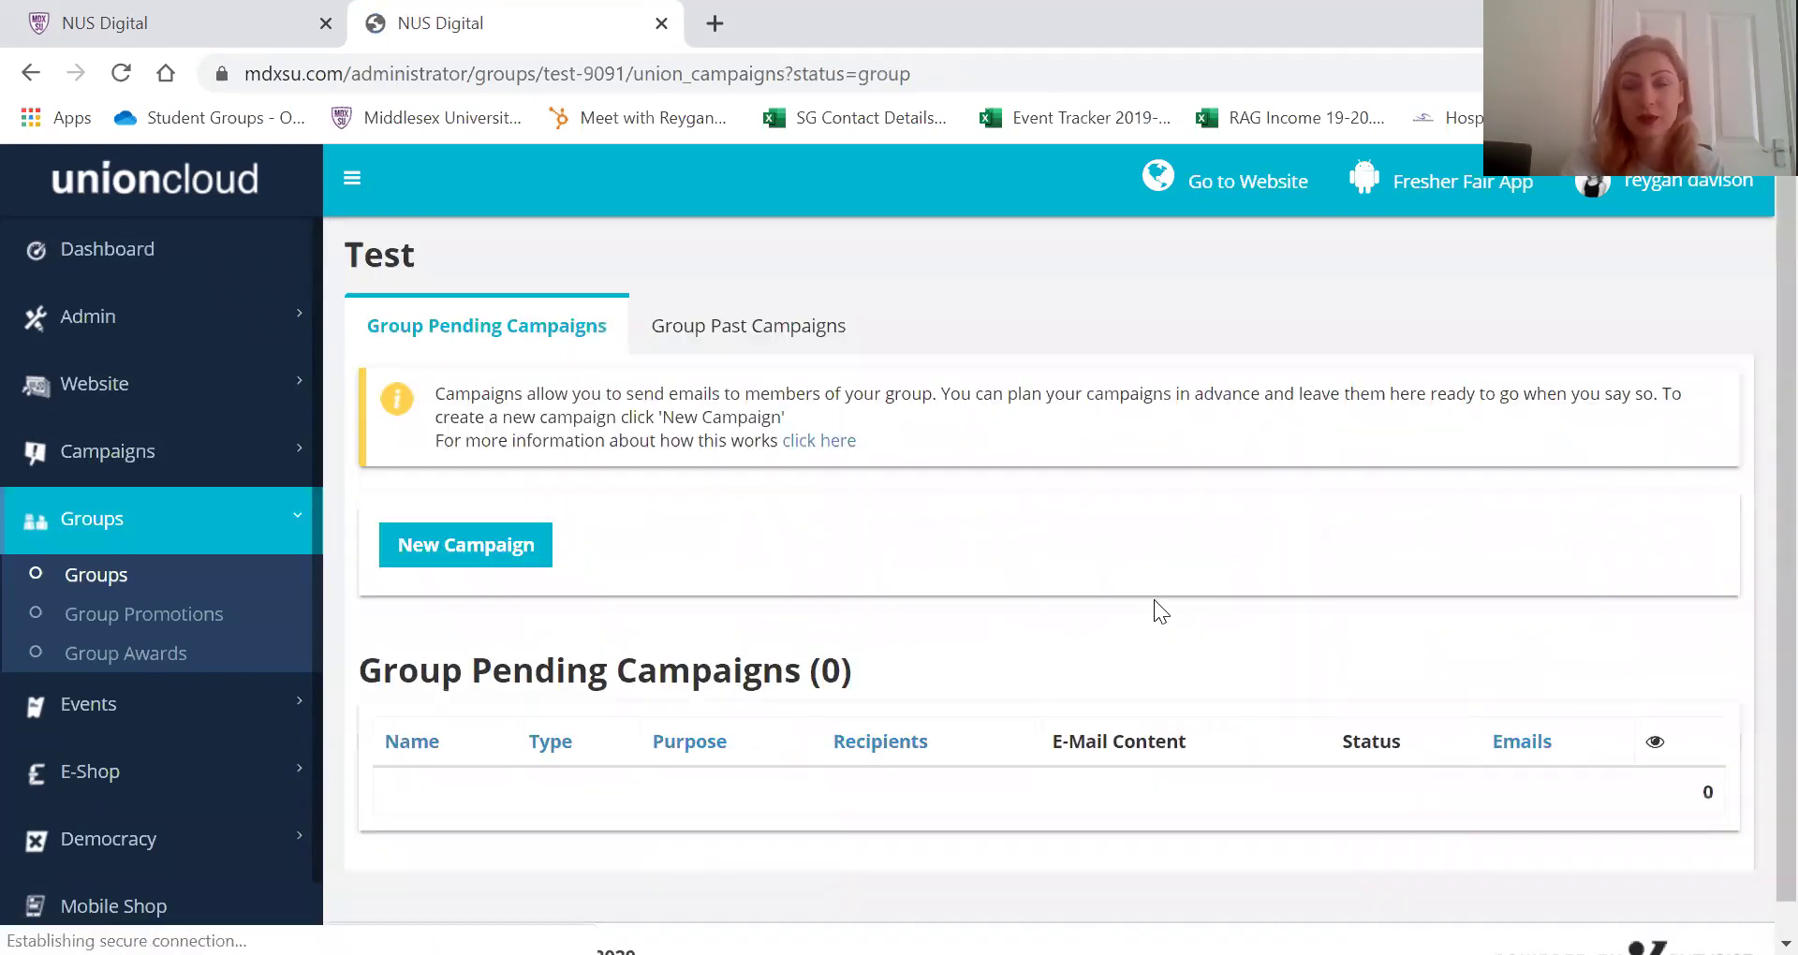
{"action": "left_click", "coordinate": [30, 72]}
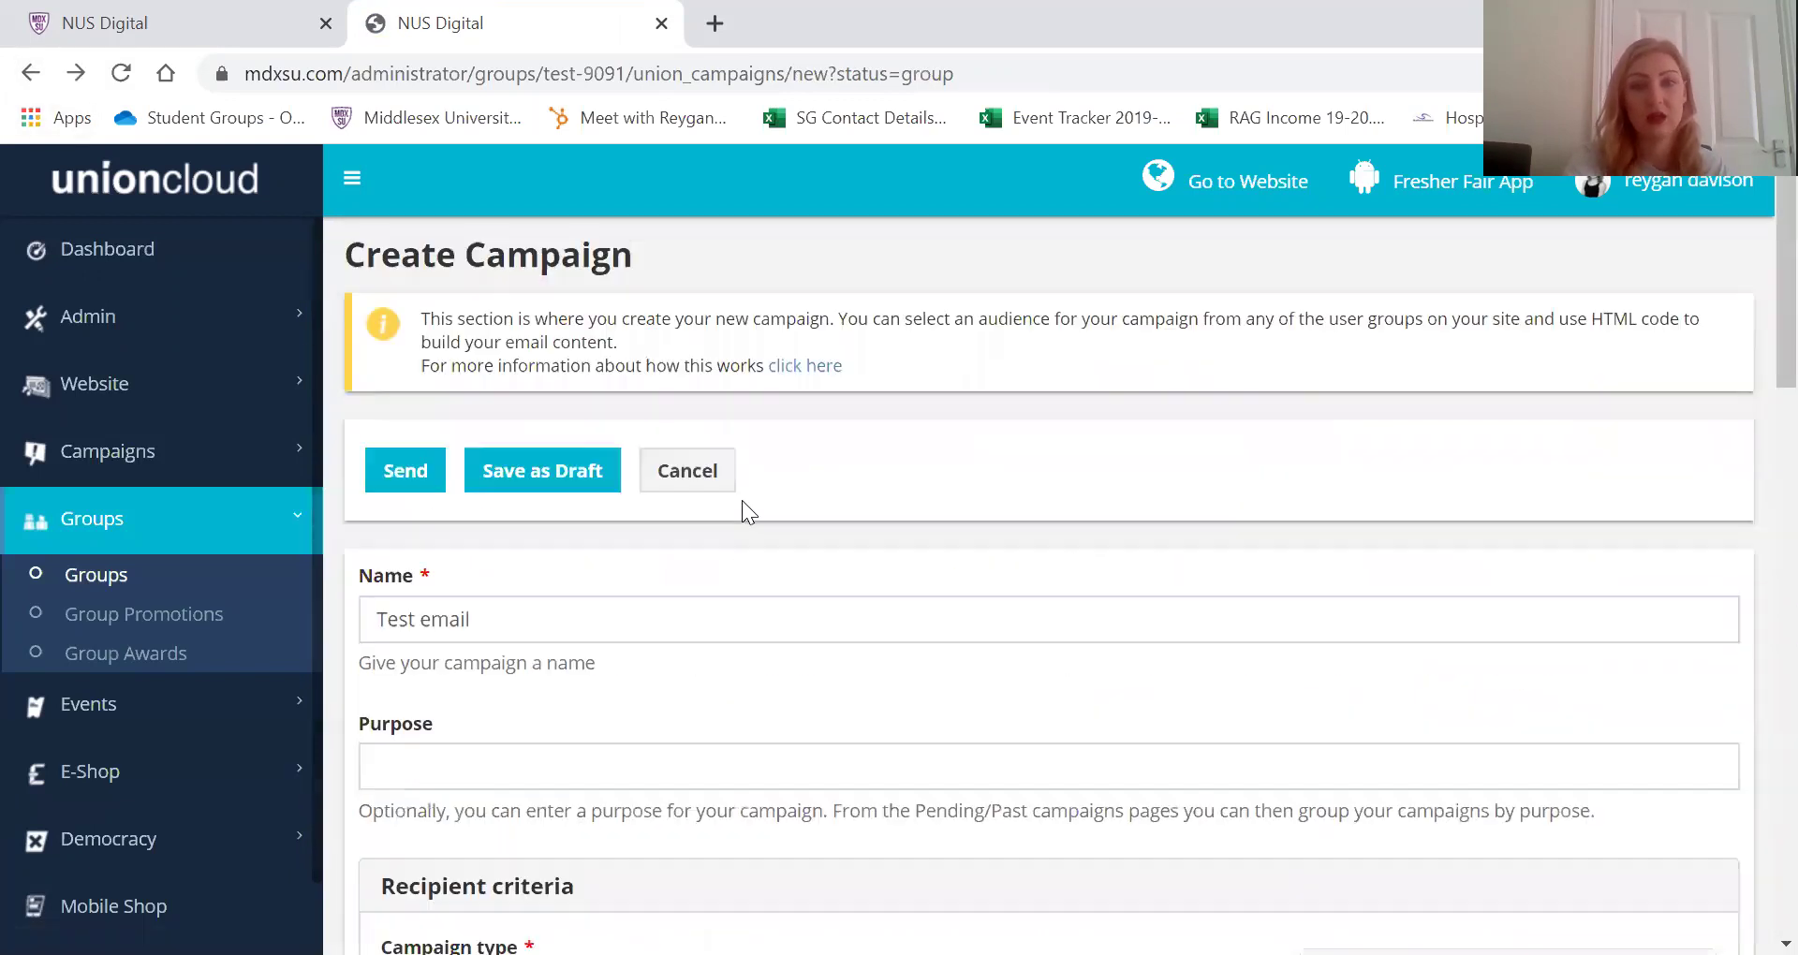
{"action": "left_click", "coordinate": [30, 72]}
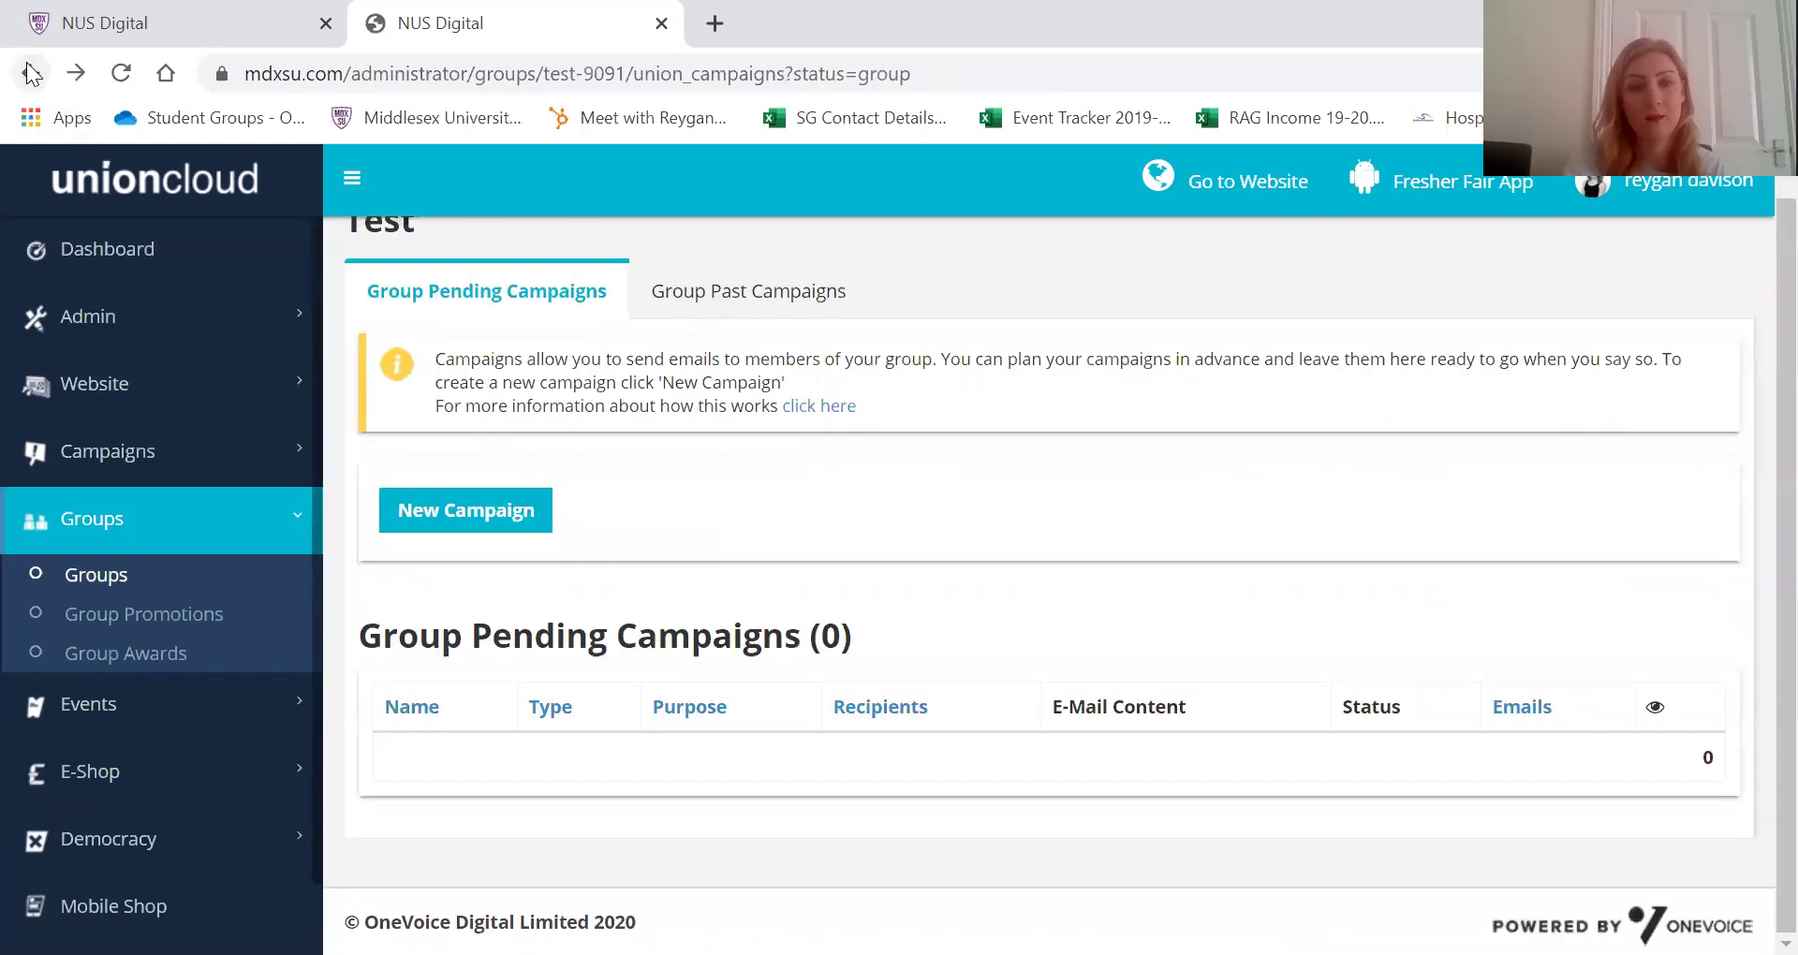
{"action": "left_click", "coordinate": [31, 72]}
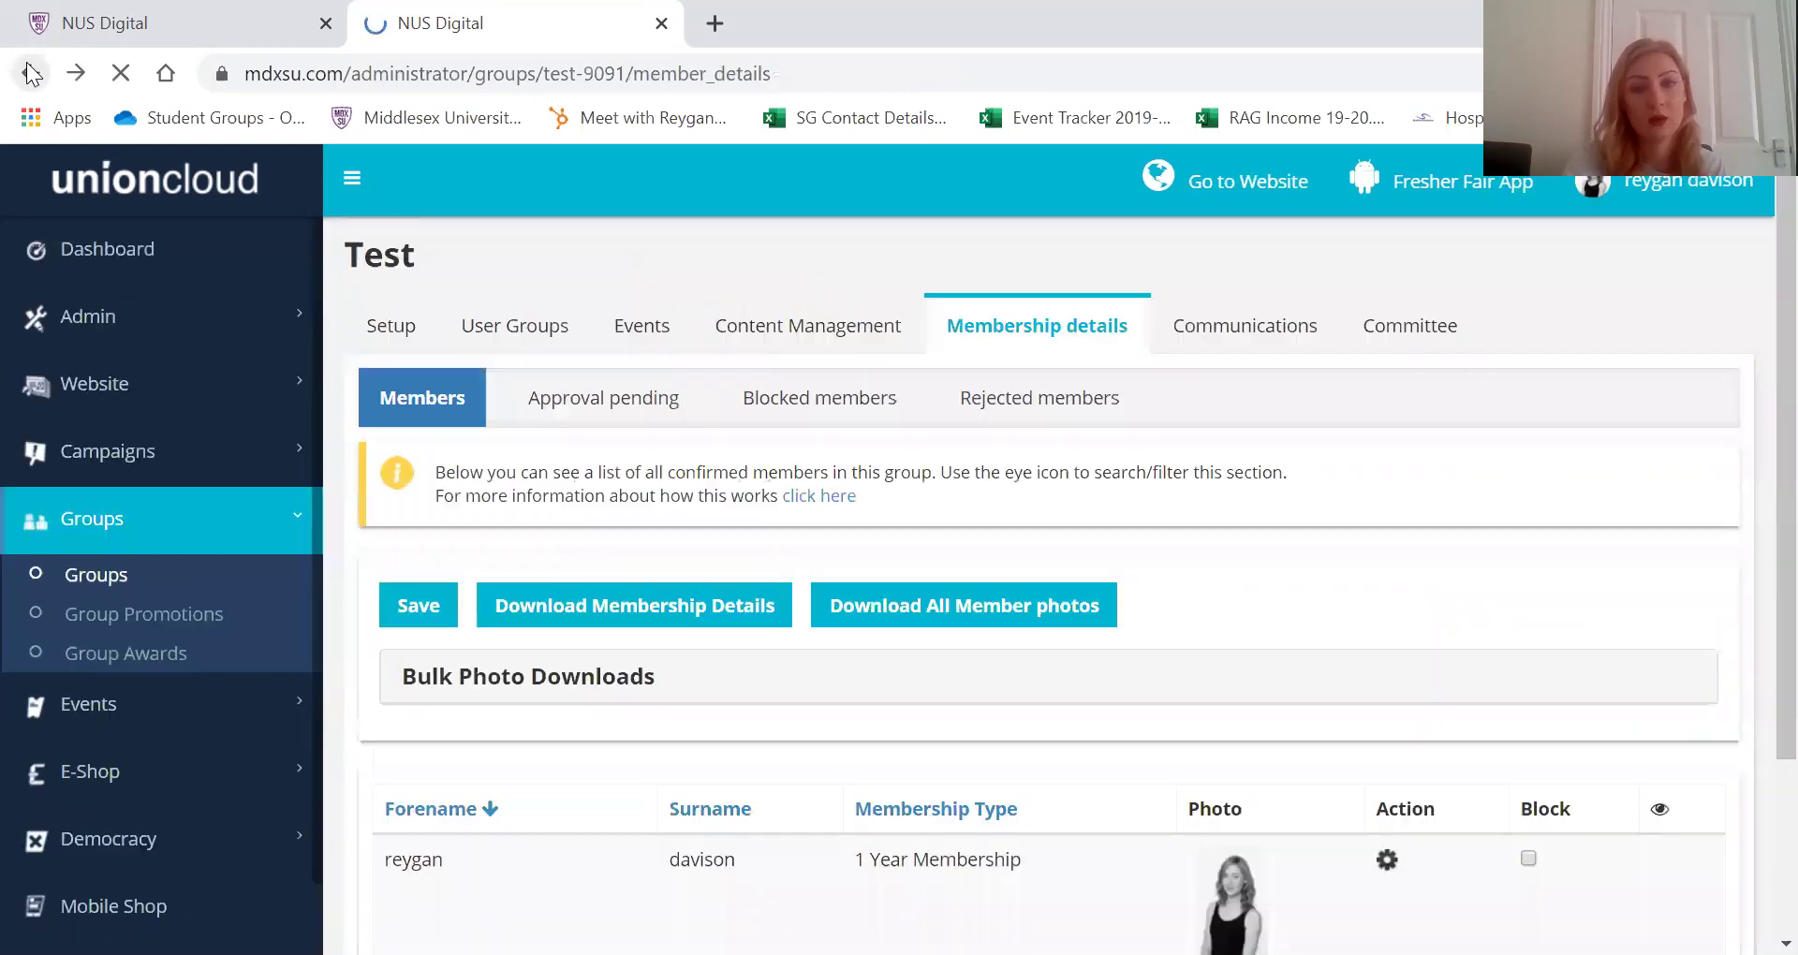
{"action": "left_click", "coordinate": [1396, 342]}
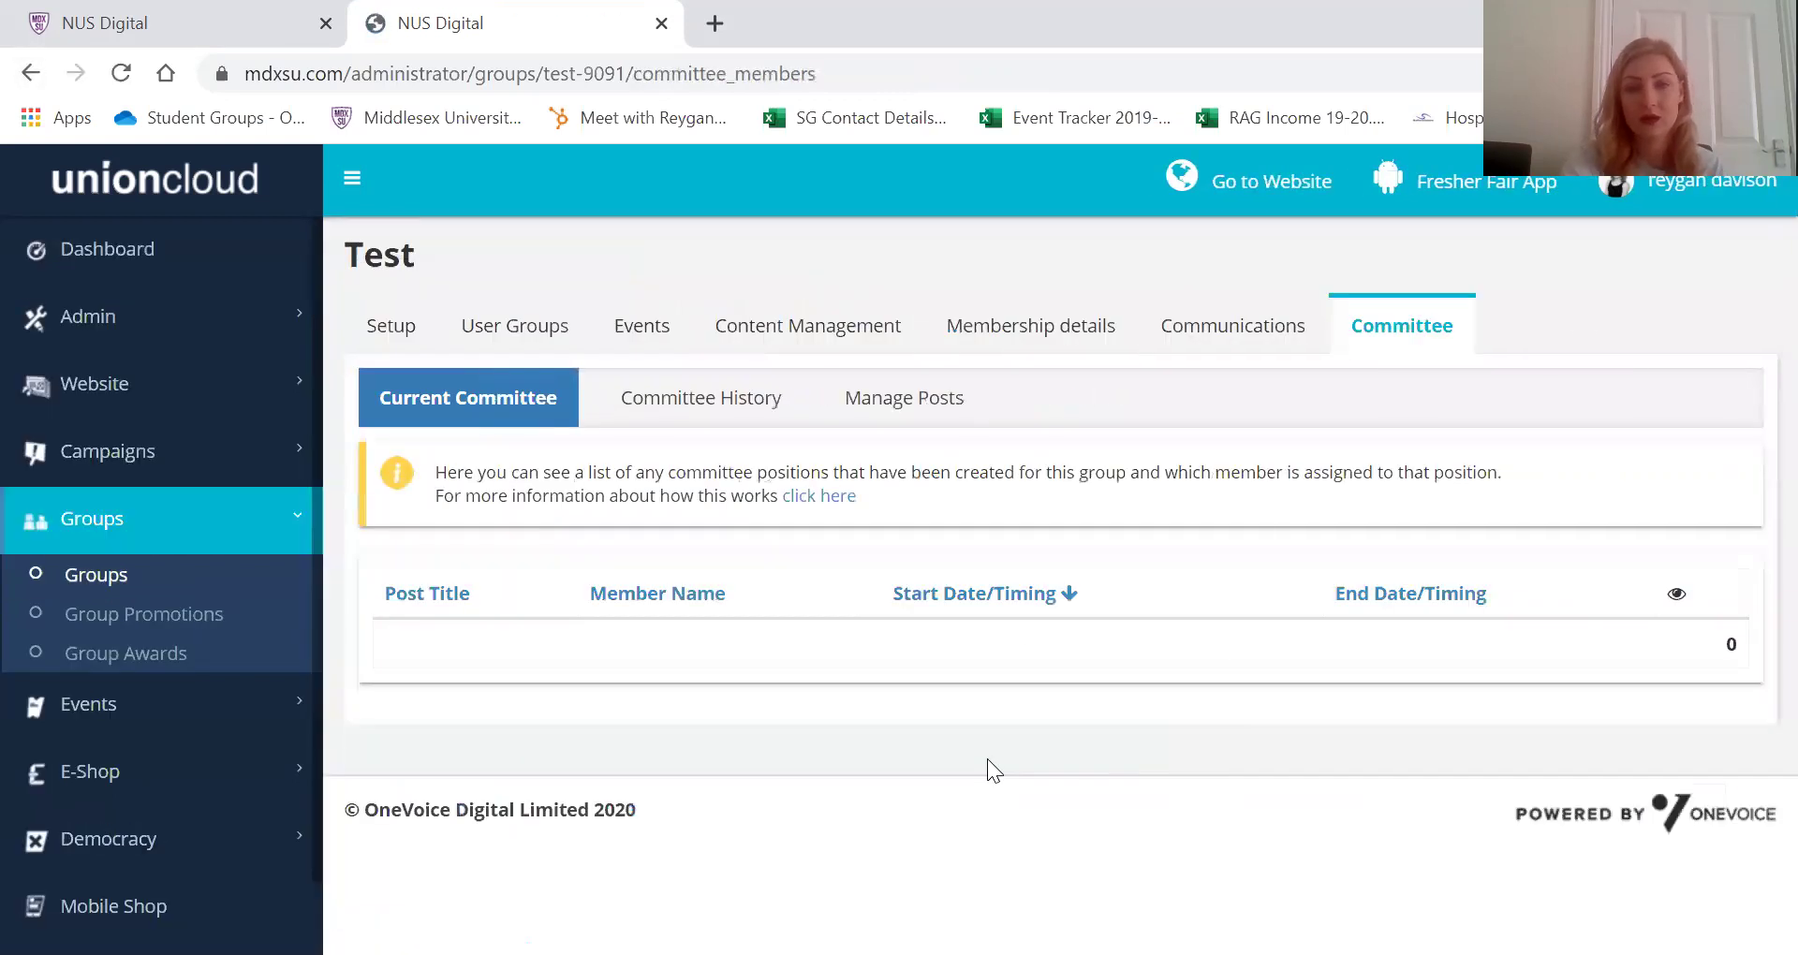